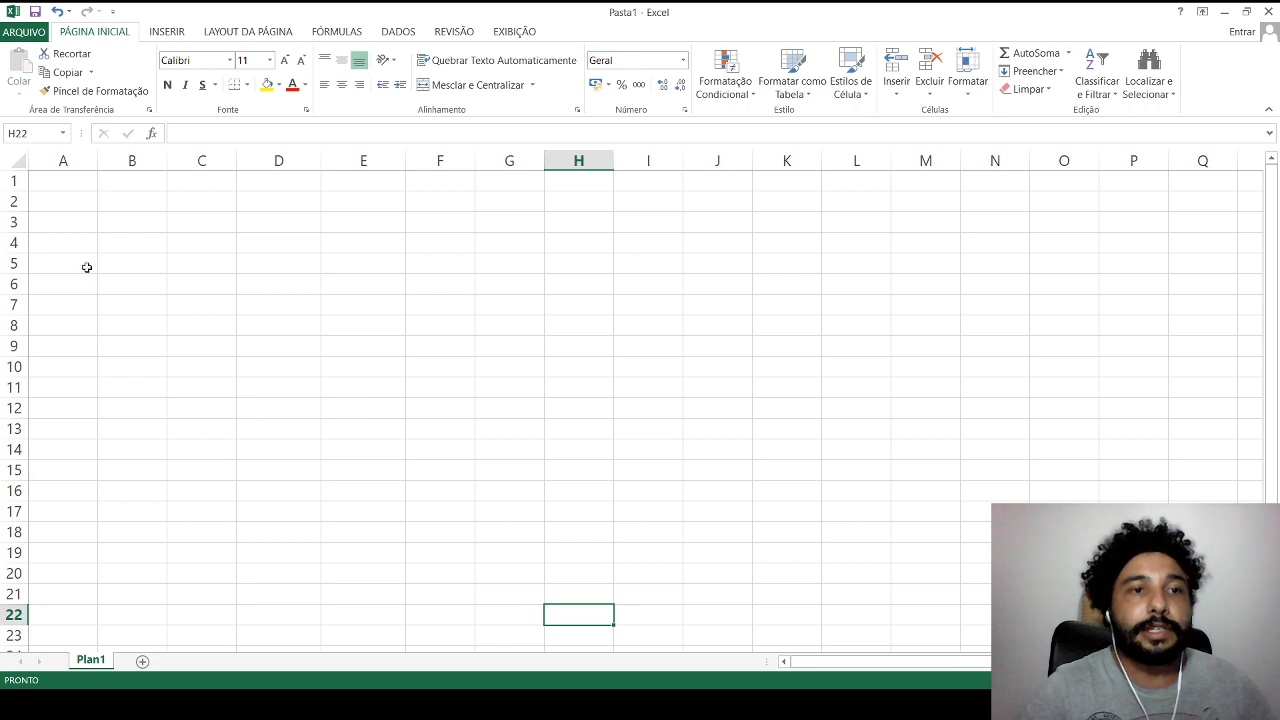
click(74, 183)
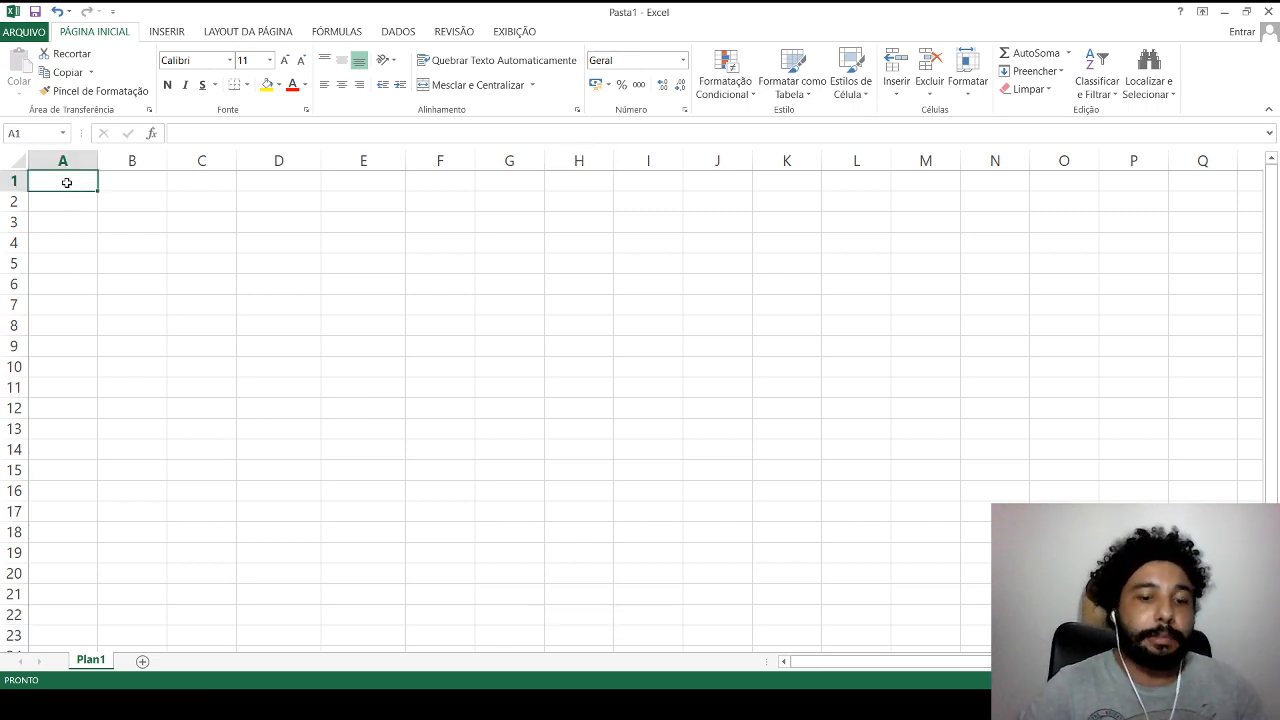
drag(66, 183, 55, 552)
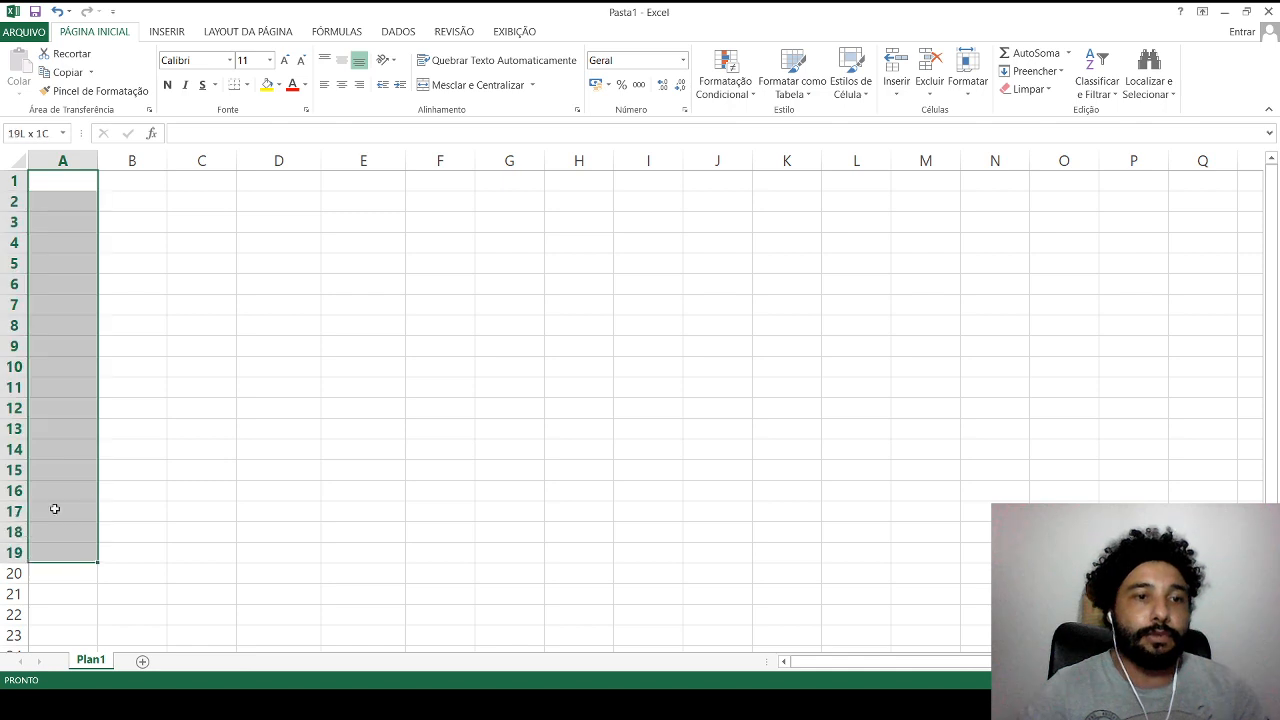
click(15, 181)
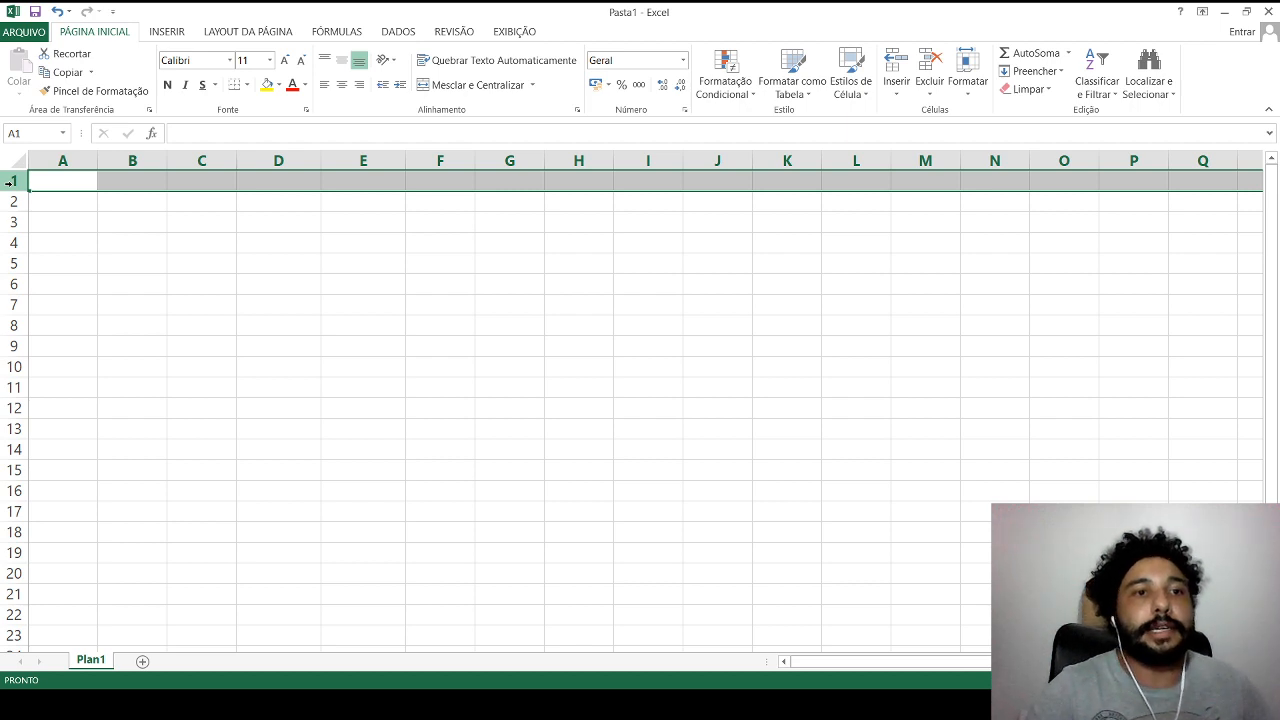
click(104, 240)
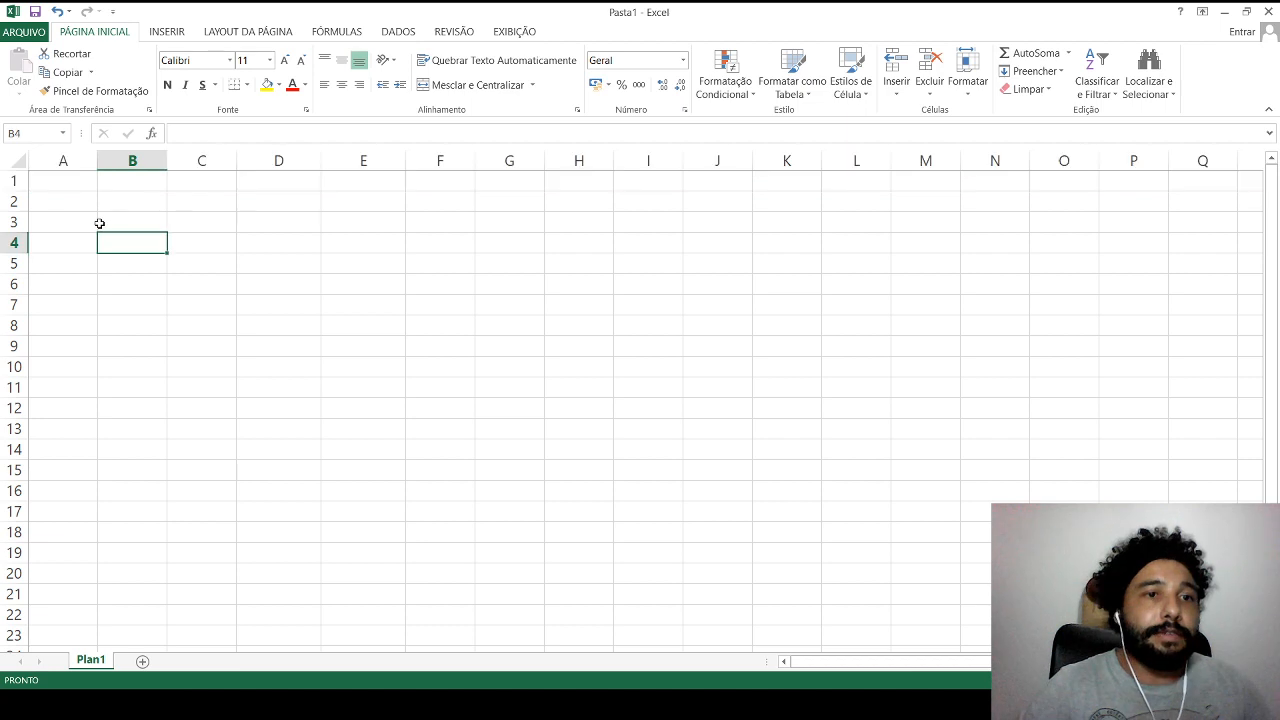
Enter the column header "UA" in cell A1.
double_click(64, 181)
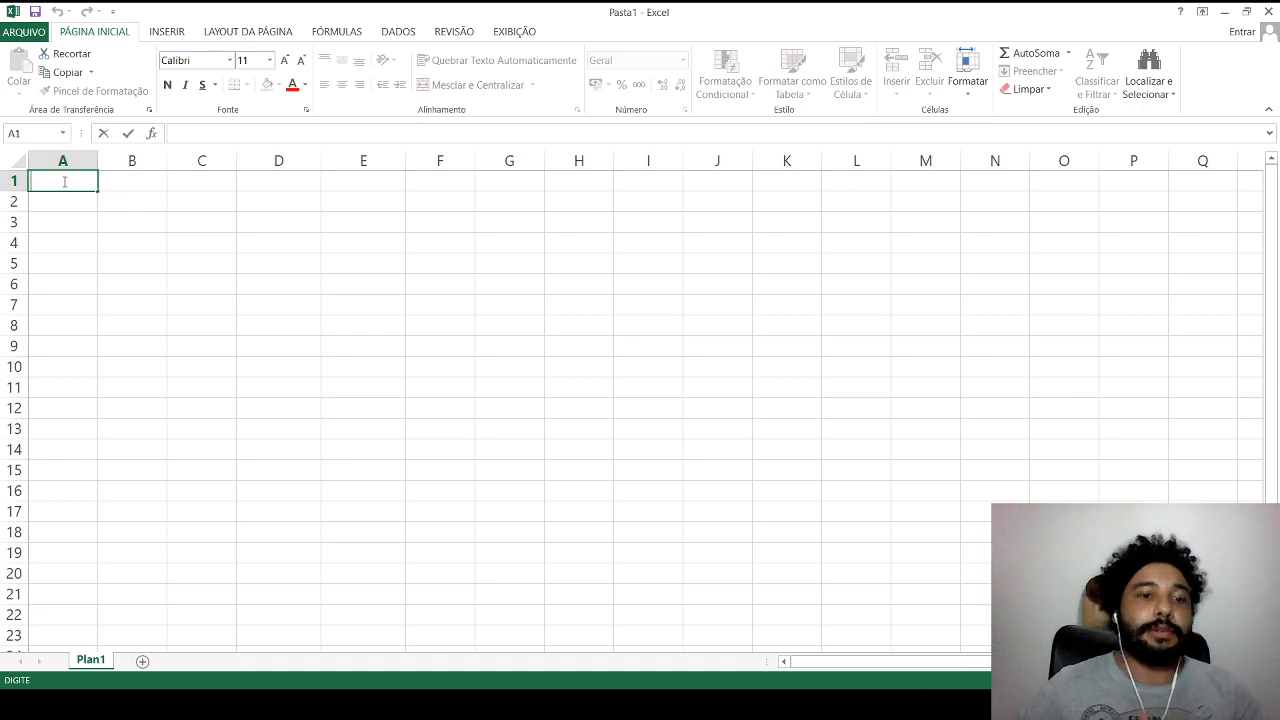
text(U)
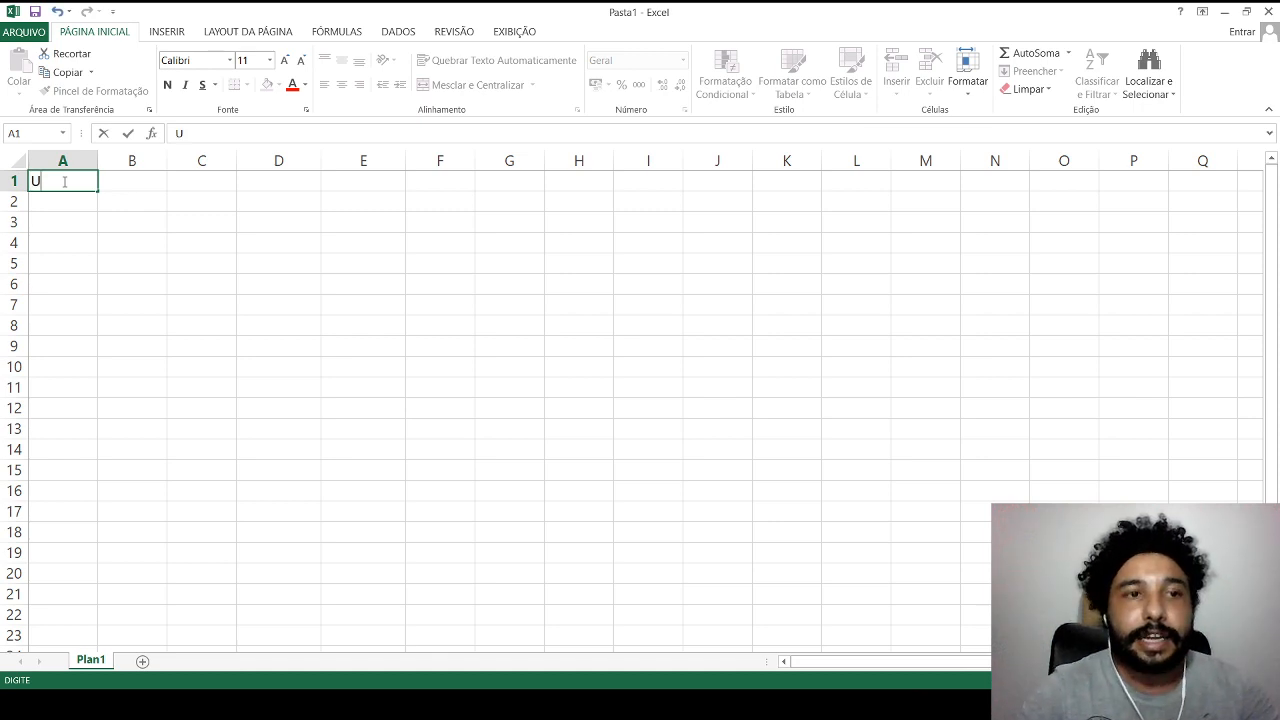
text(A)
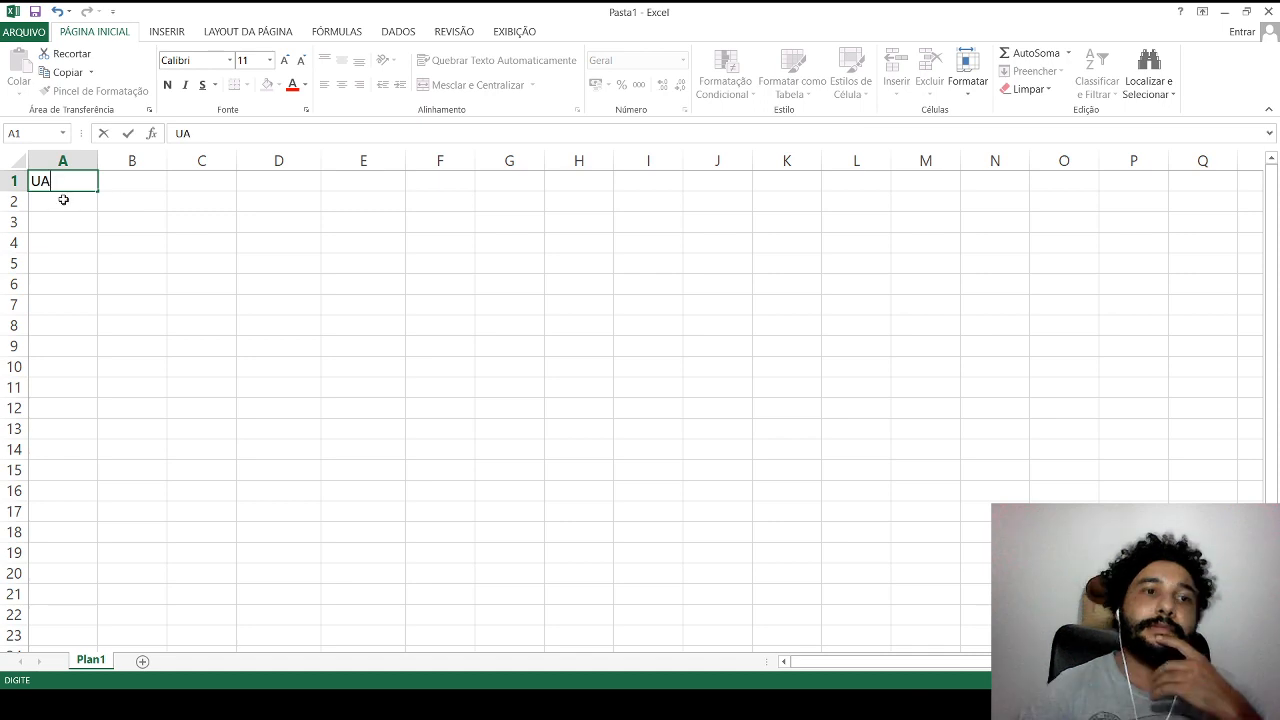
Number the sampling units from 1 to 15 in cells A2 to A16 by extending the series started with 1 and 2.
click(63, 201)
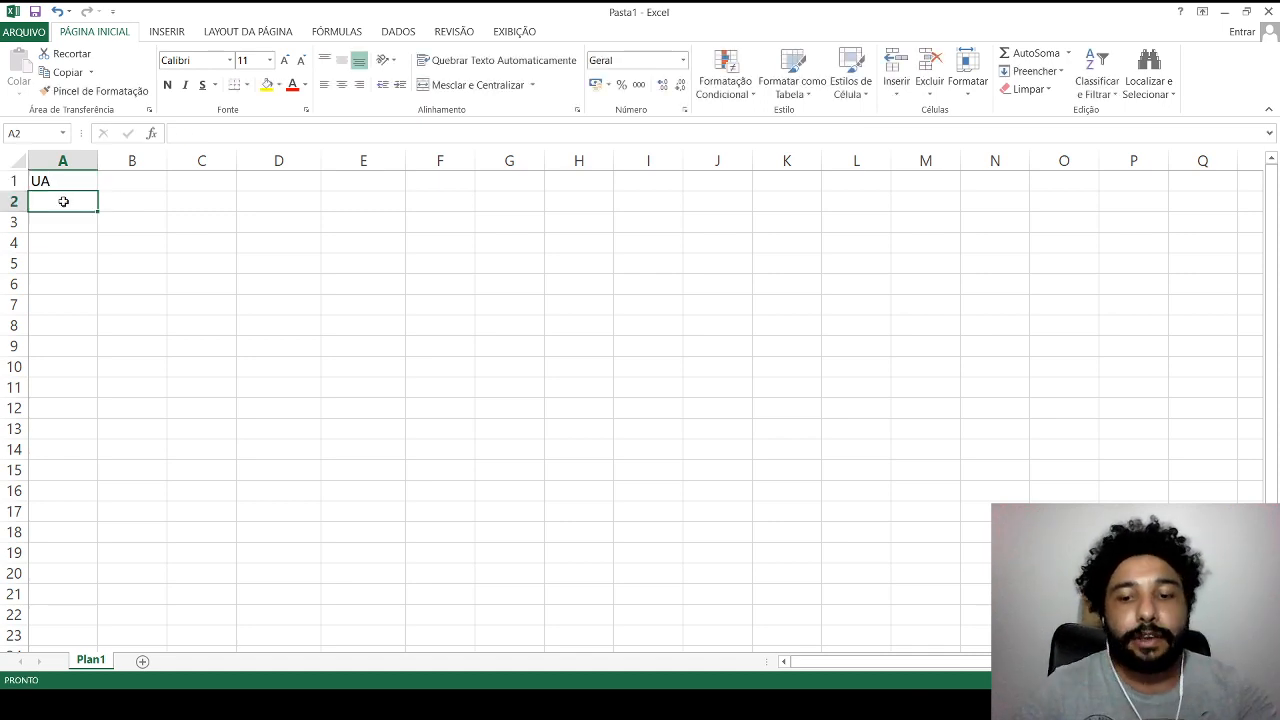
text(1)
key(Return)
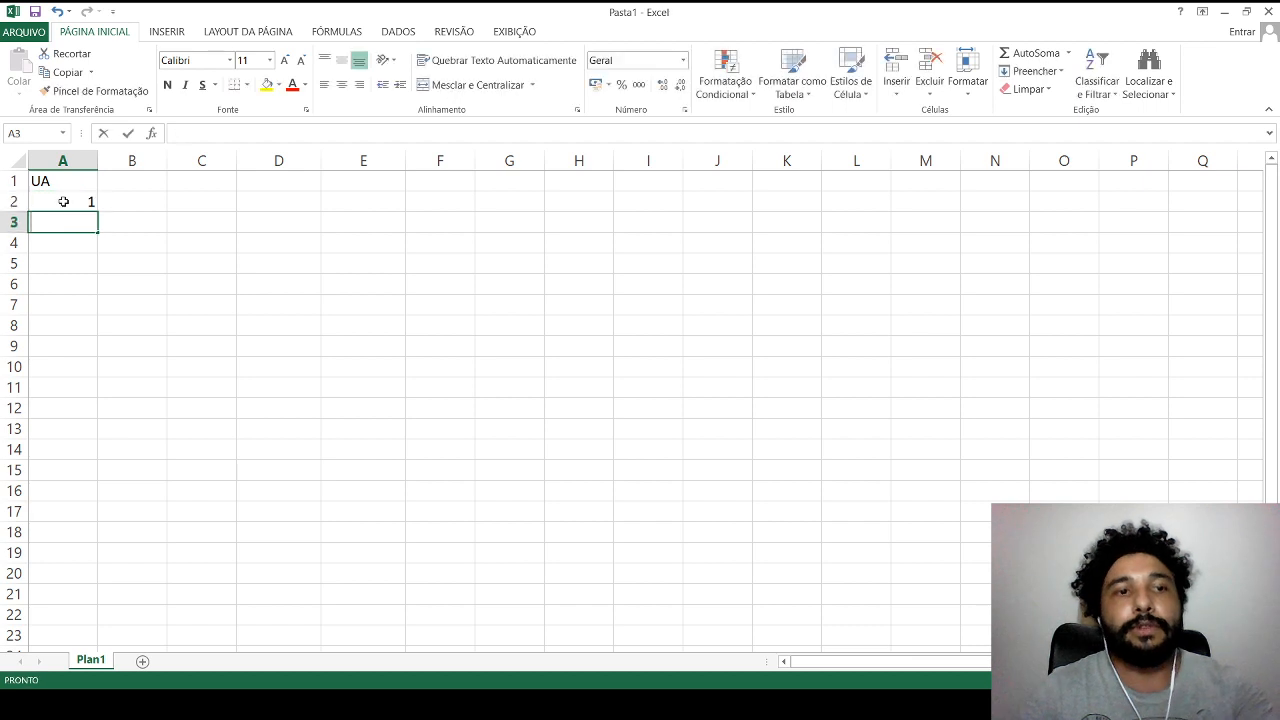
text(2)
key(Return)
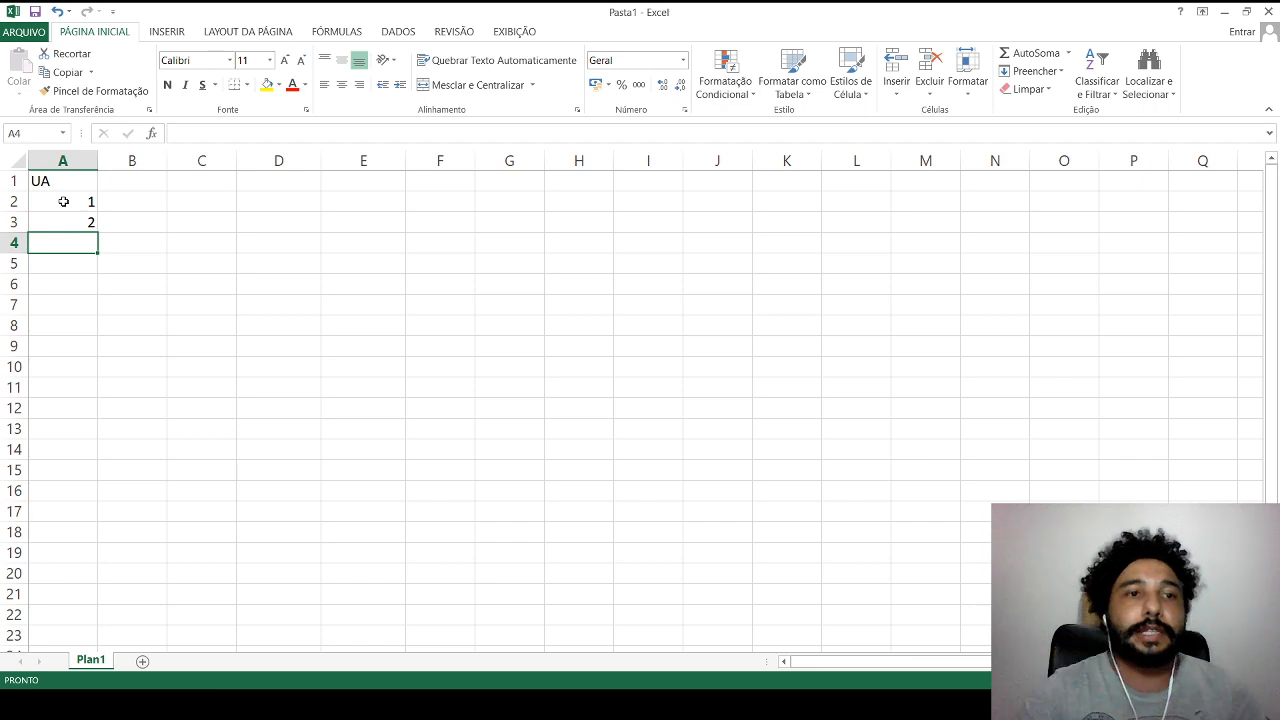
click(60, 208)
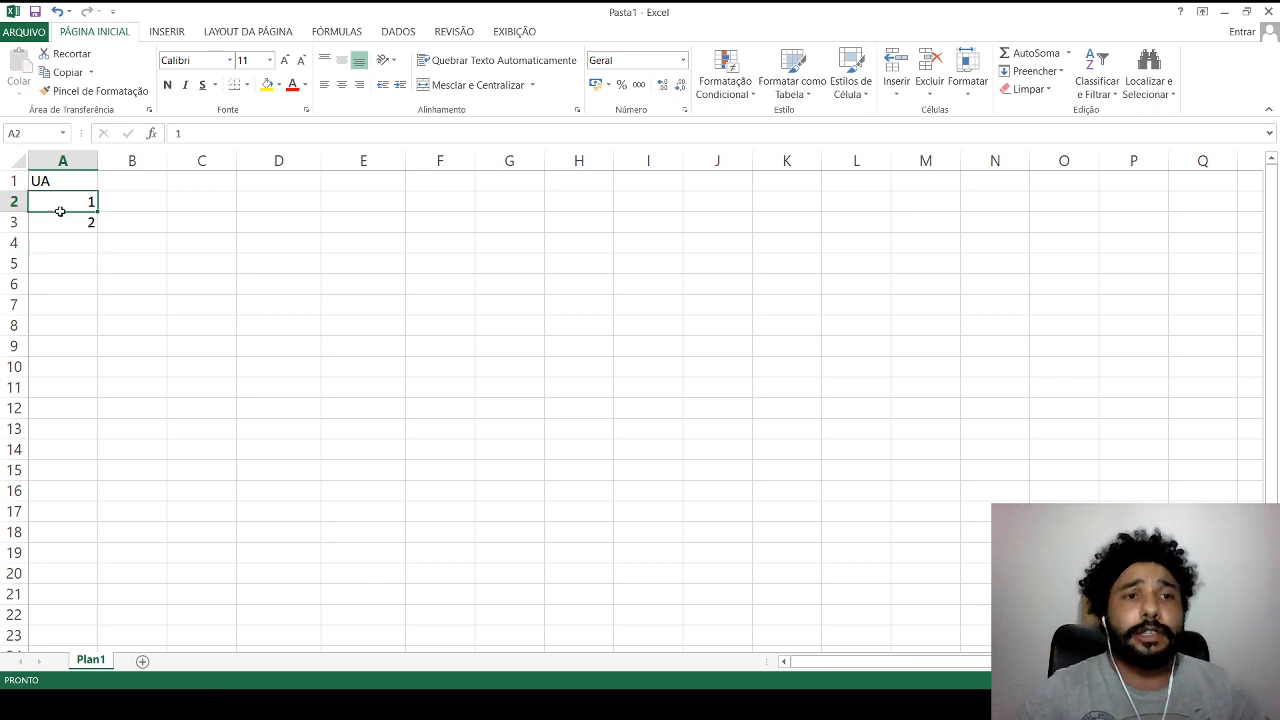
drag(60, 211, 58, 221)
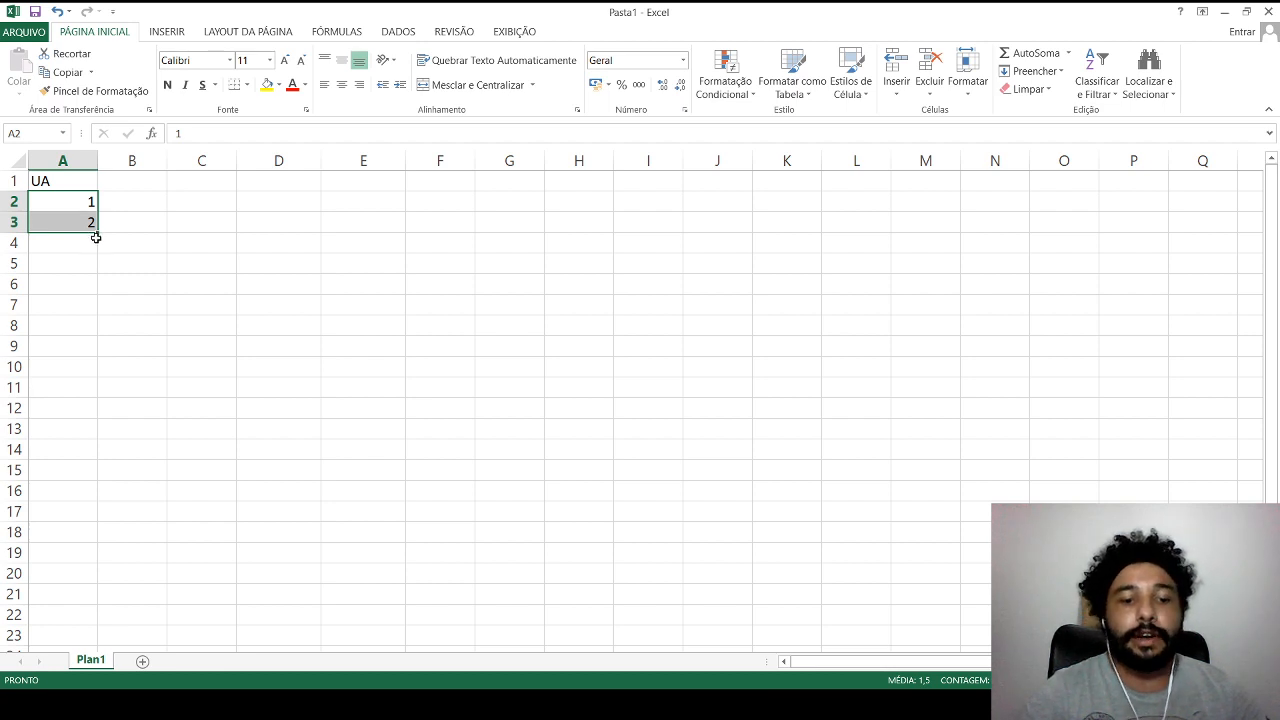
drag(95, 238, 97, 264)
drag(89, 204, 95, 499)
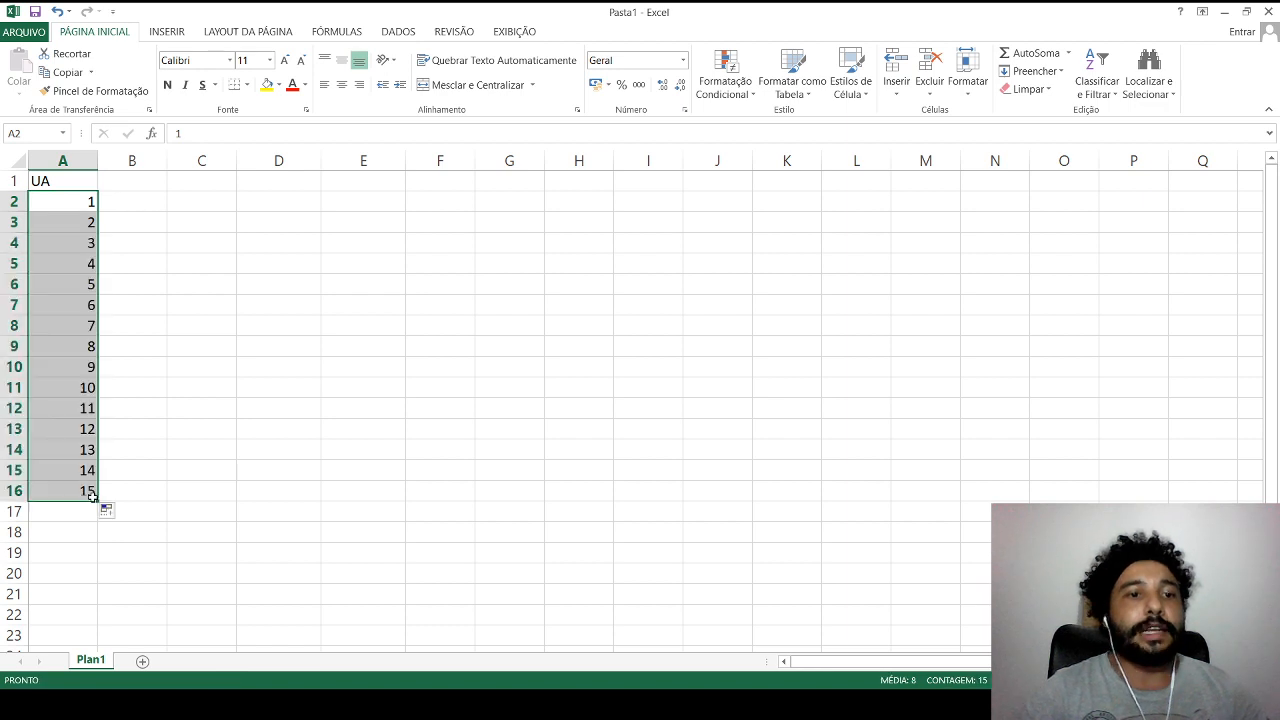
click(172, 282)
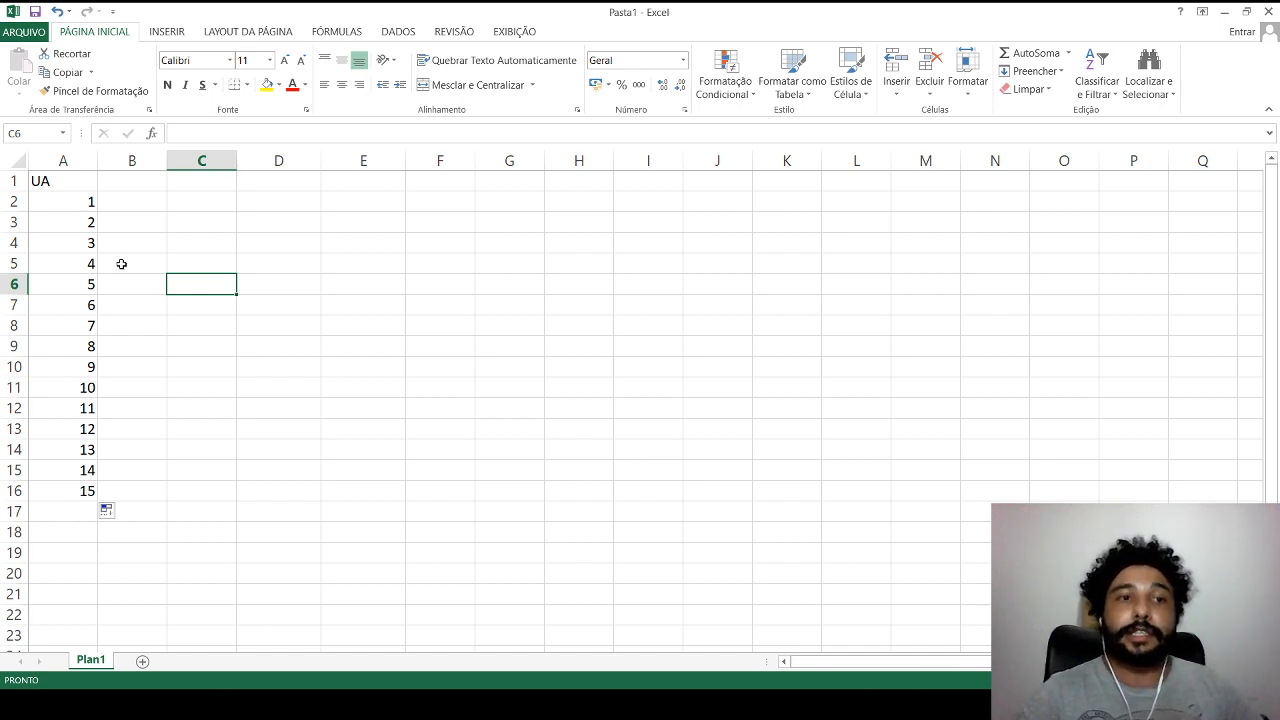
Enter the column header "Ambiente" in cell B1.
click(134, 186)
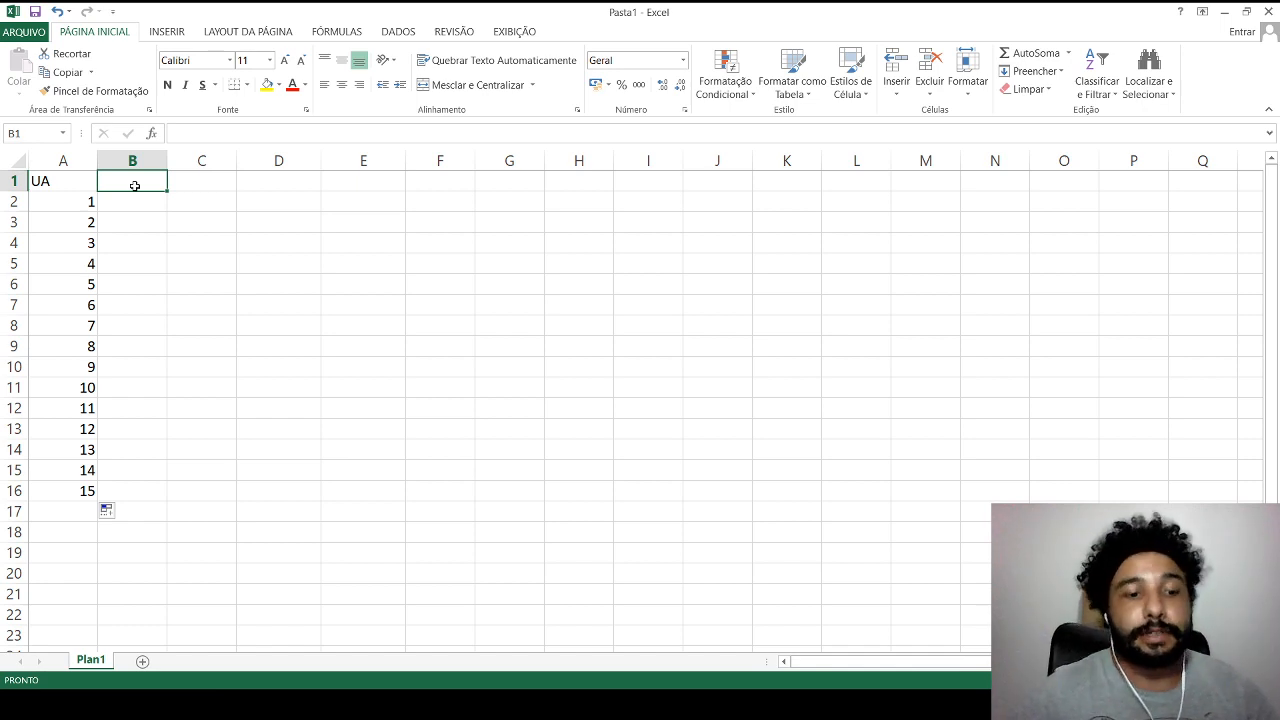
text(Amvi)
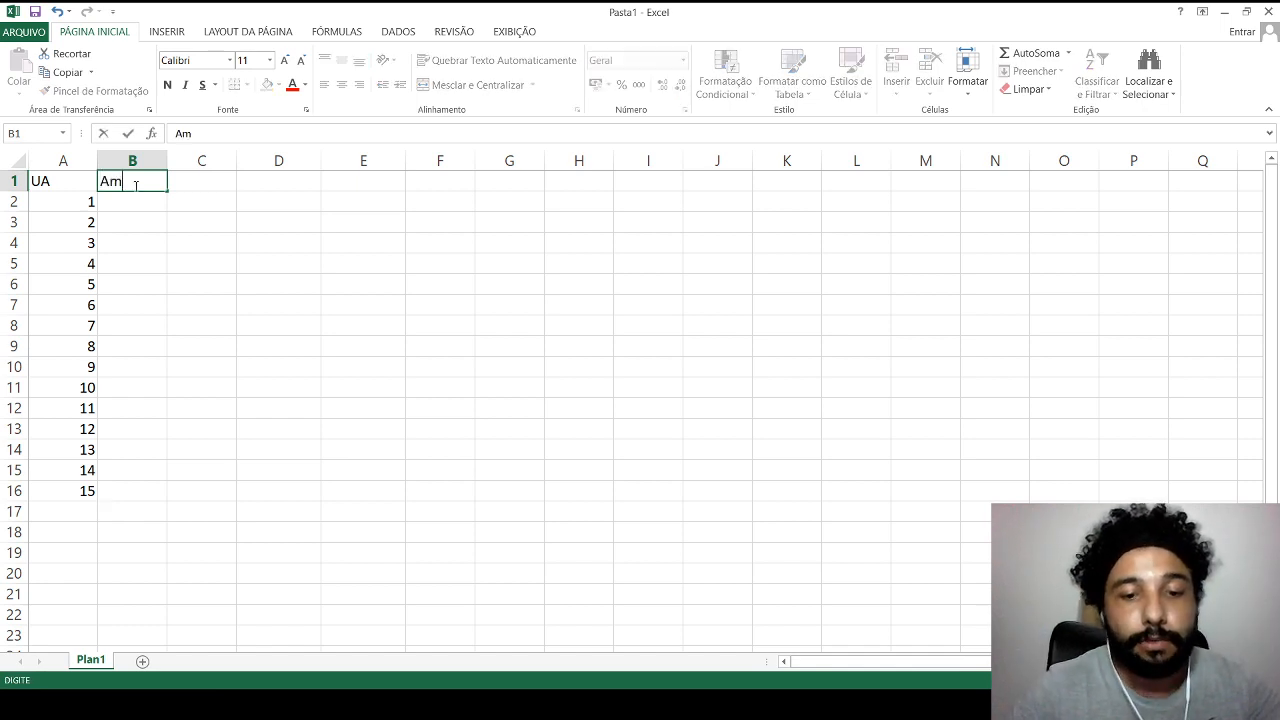
key(BackSpace)
key(BackSpace)
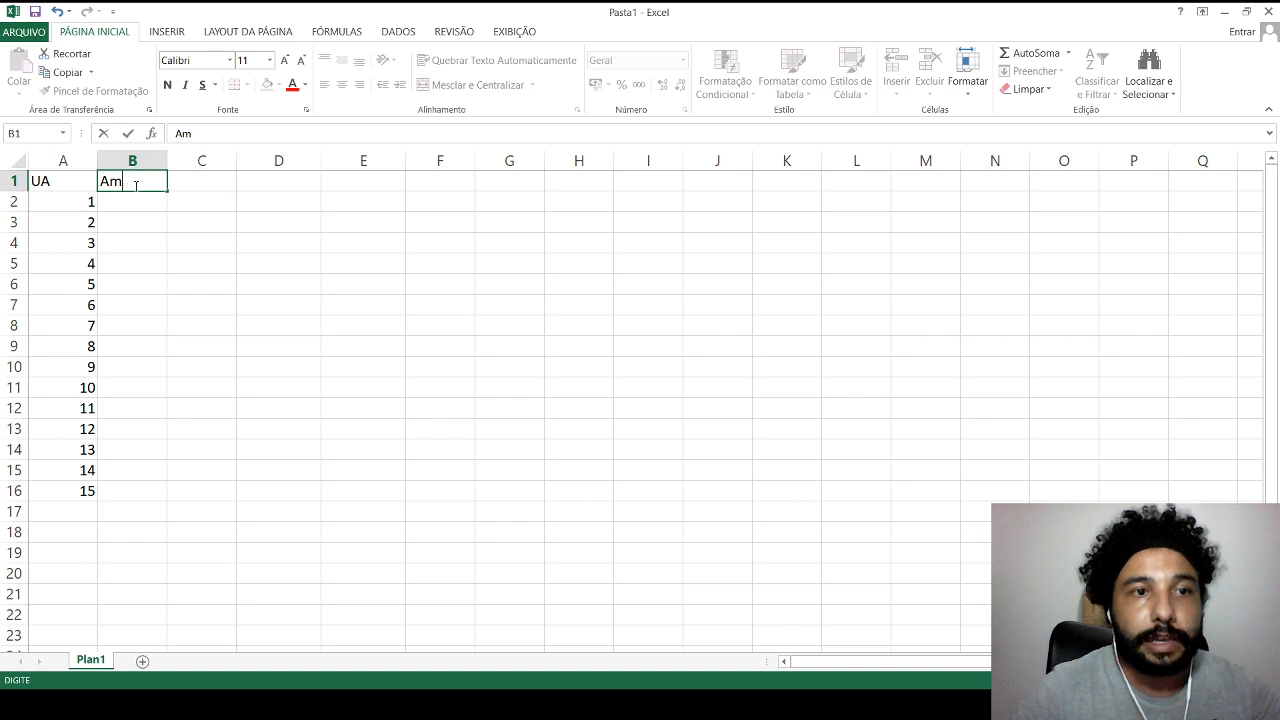
click(63, 181)
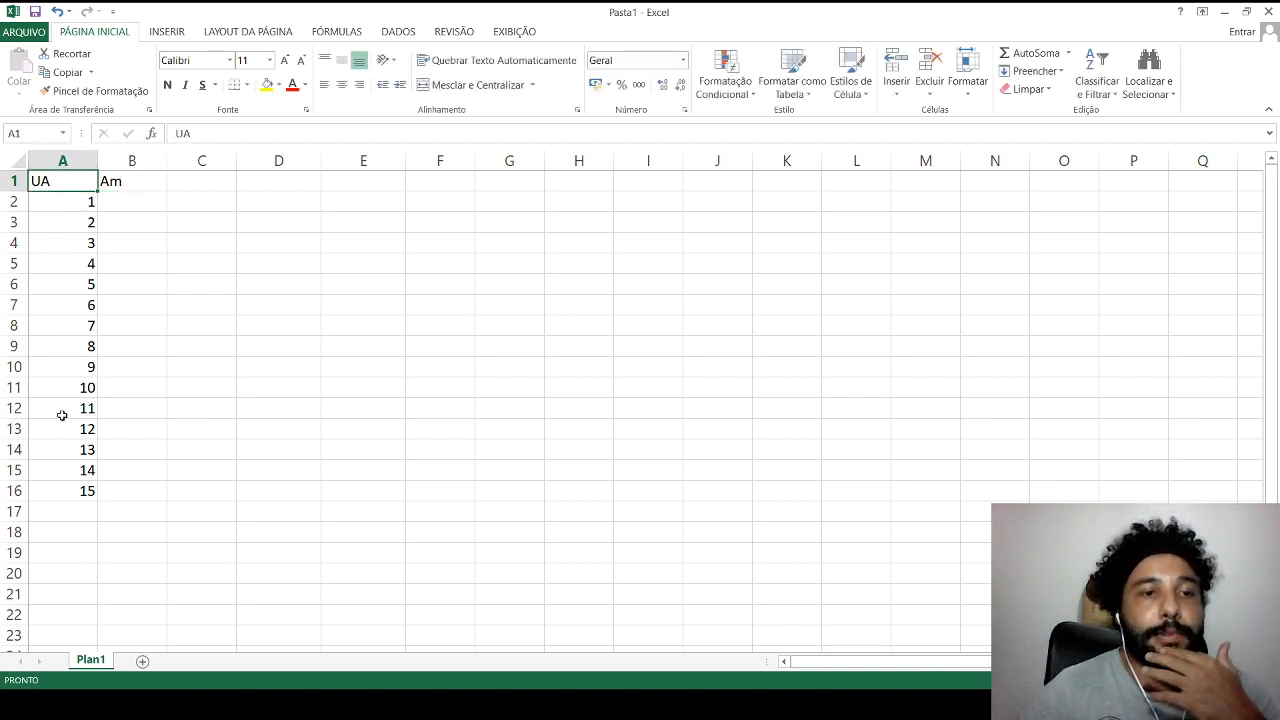
double_click(143, 182)
text(bient)
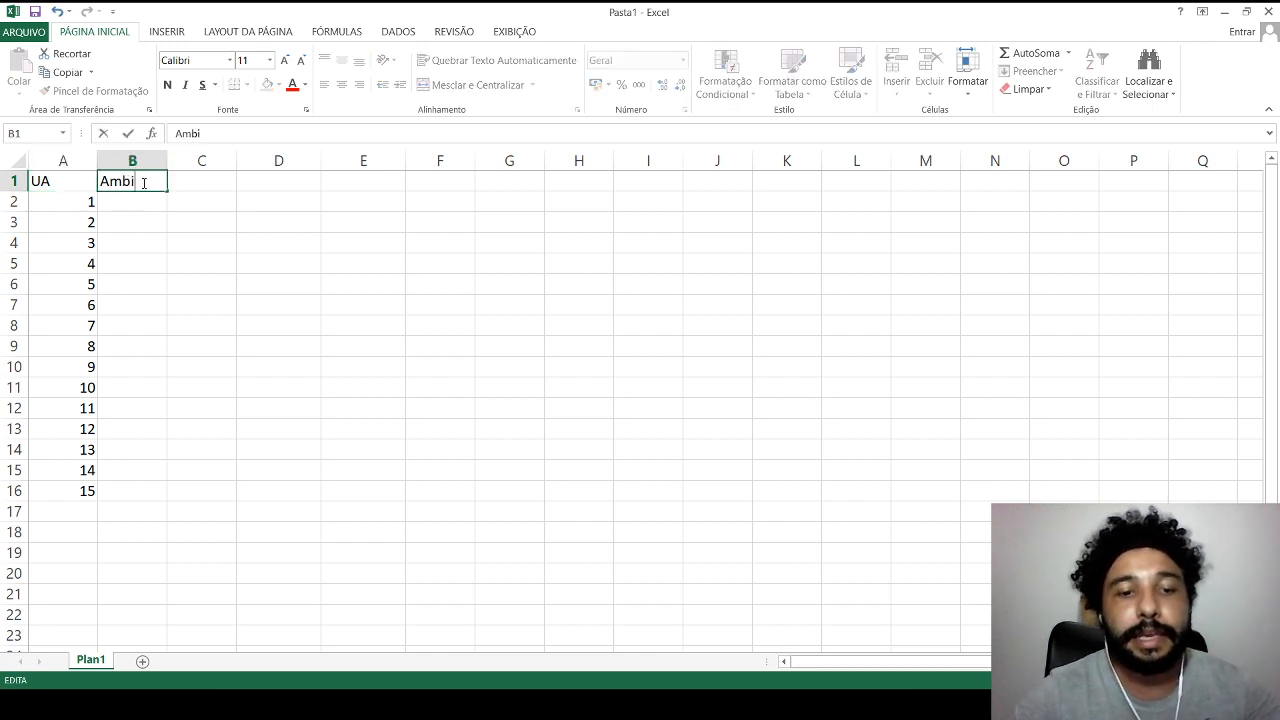
key(BackSpace)
key(BackSpace)
key(BackSpace)
text(ente)
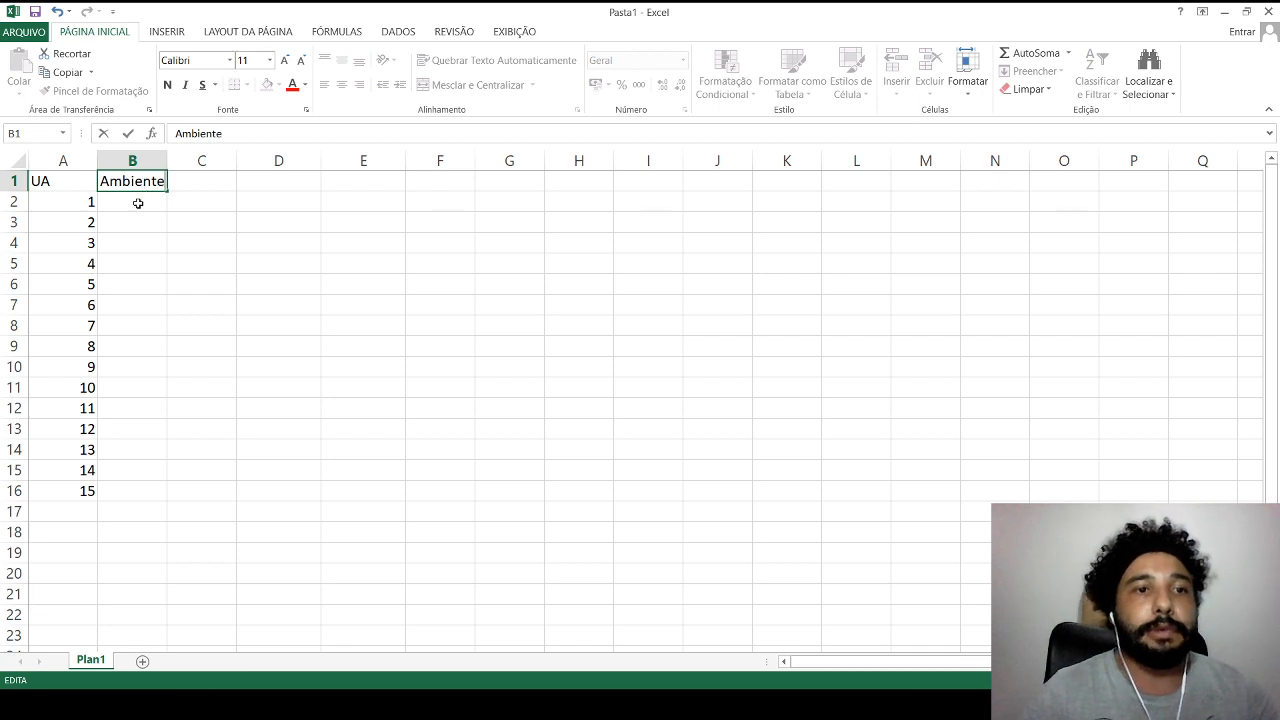
Enter "Alagado" in B2 and fill it down to B6 for units 1 to 5.
click(138, 203)
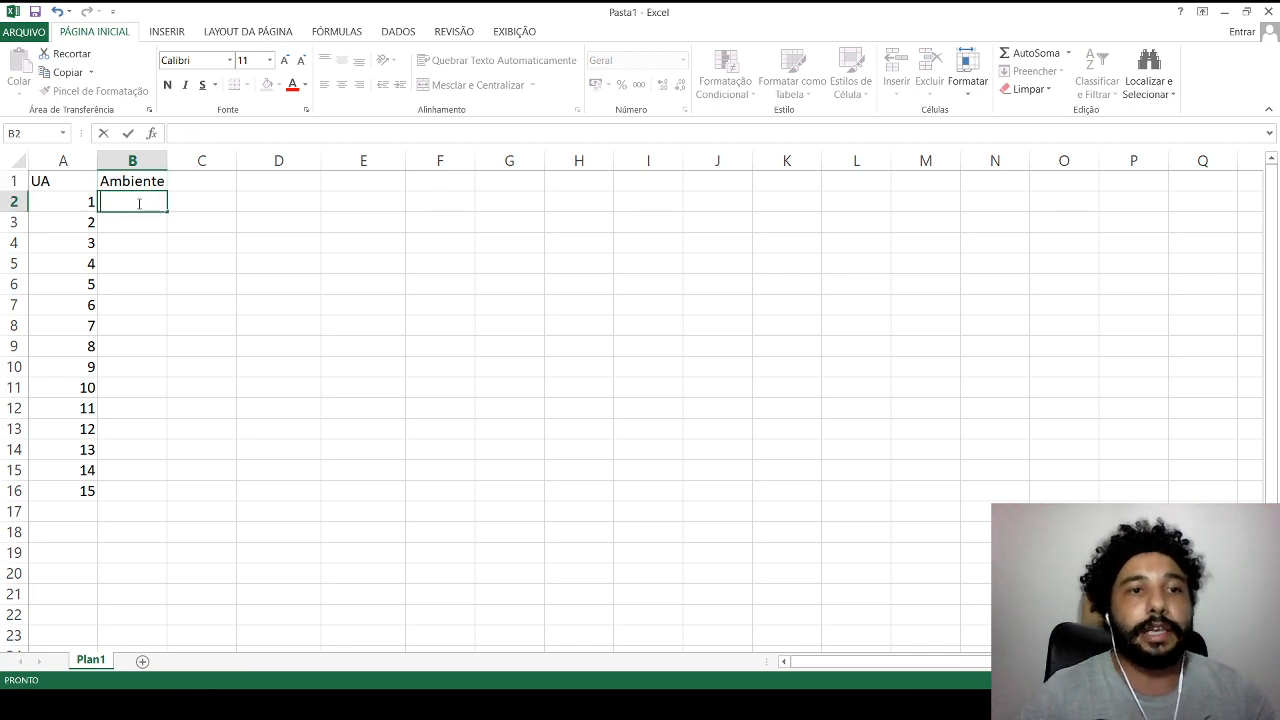
text(Ala)
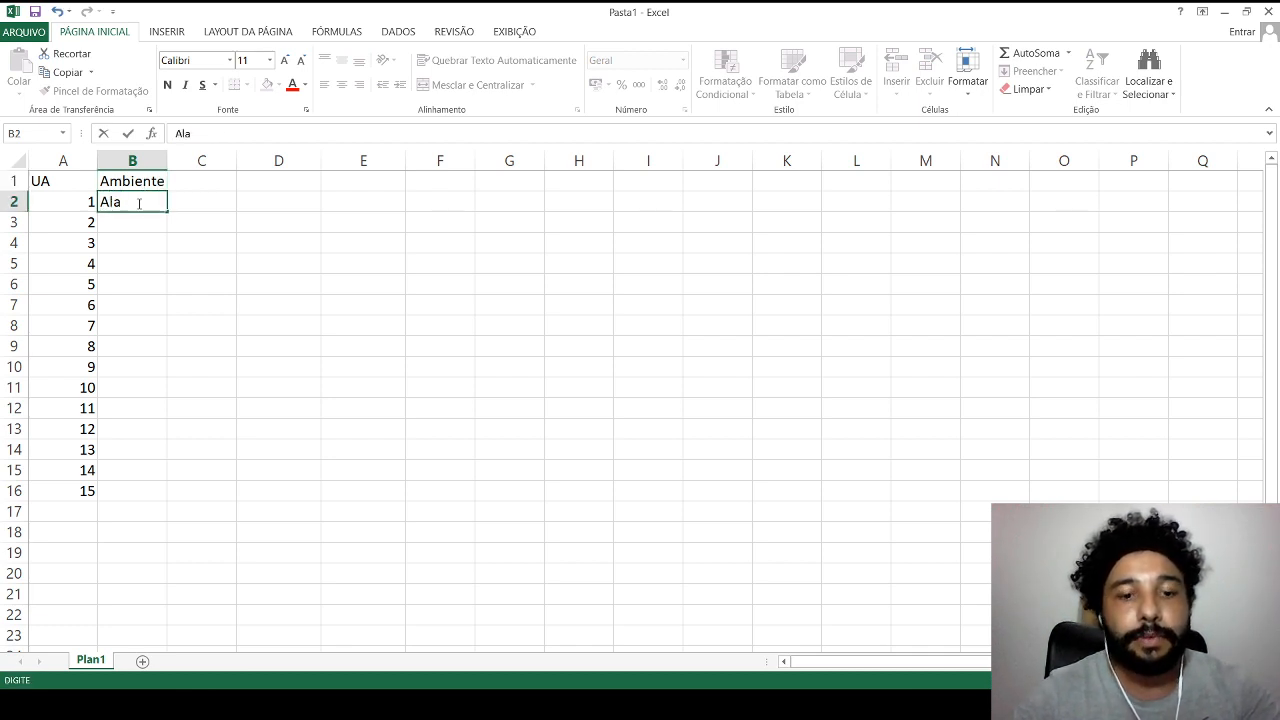
text(gado)
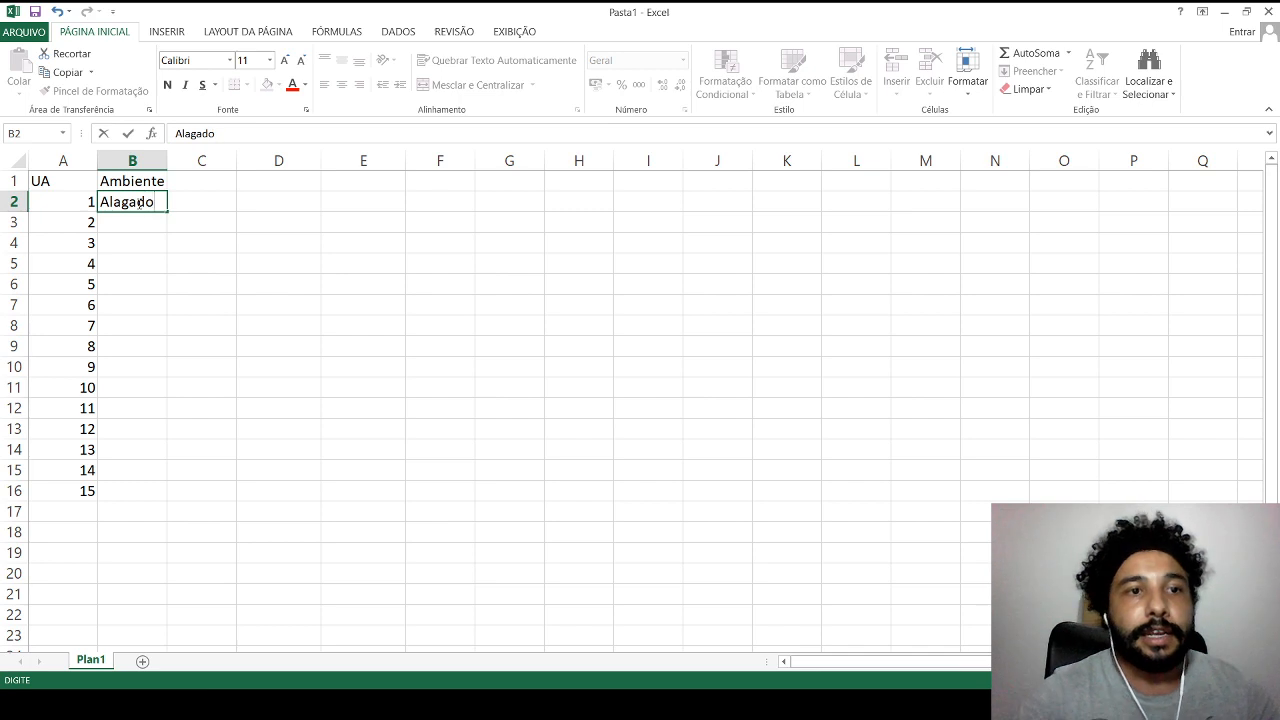
drag(169, 212, 173, 292)
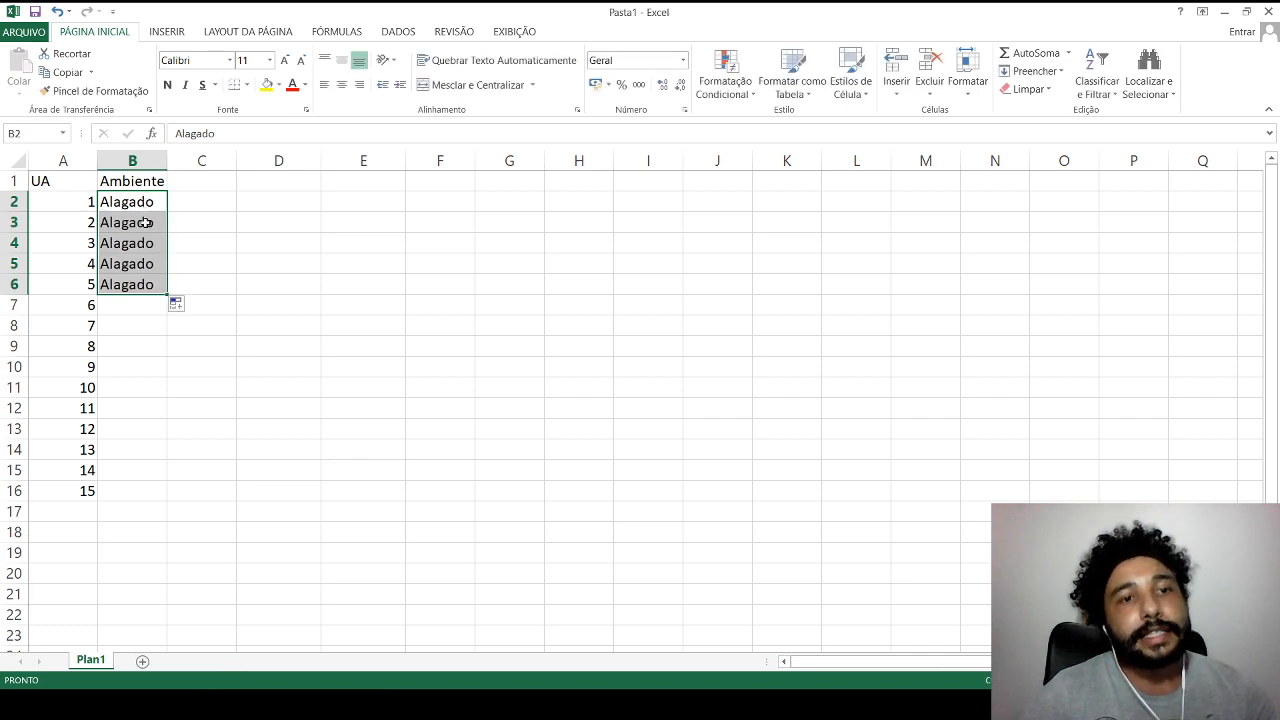
Enter "úmido" in B7 and fill it down to B11 for units 6 to 10.
click(137, 310)
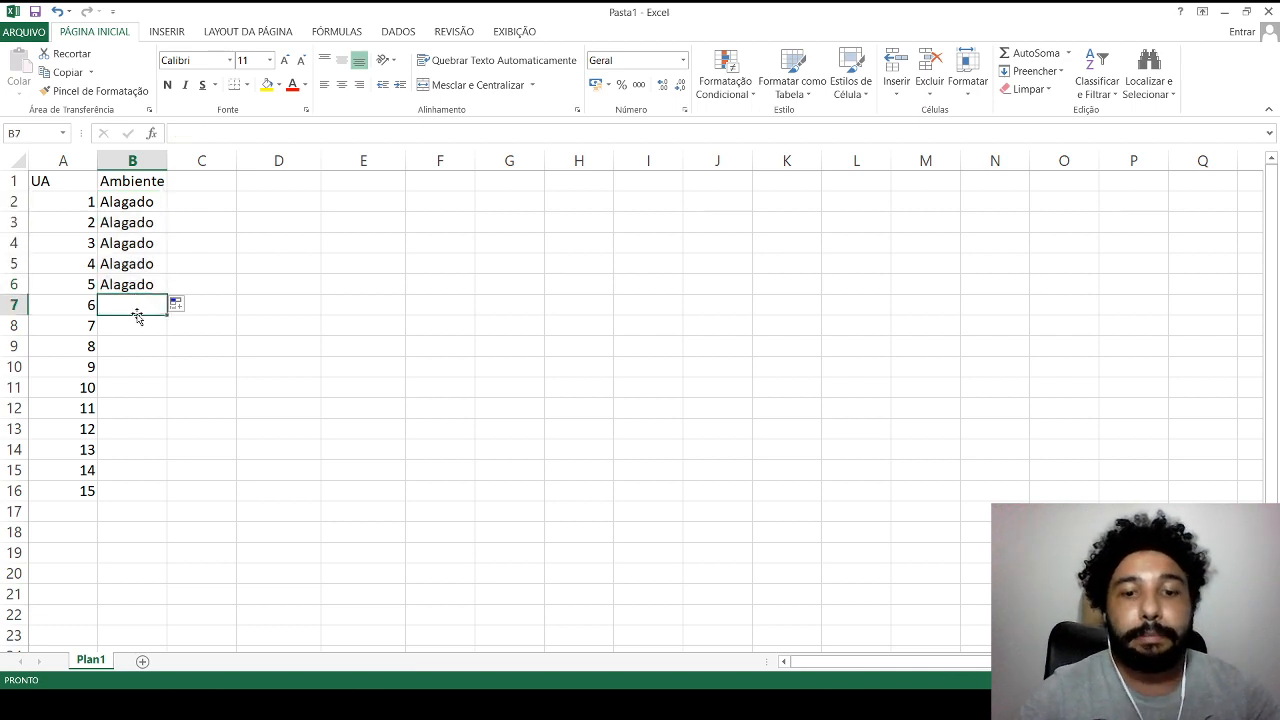
double_click(138, 313)
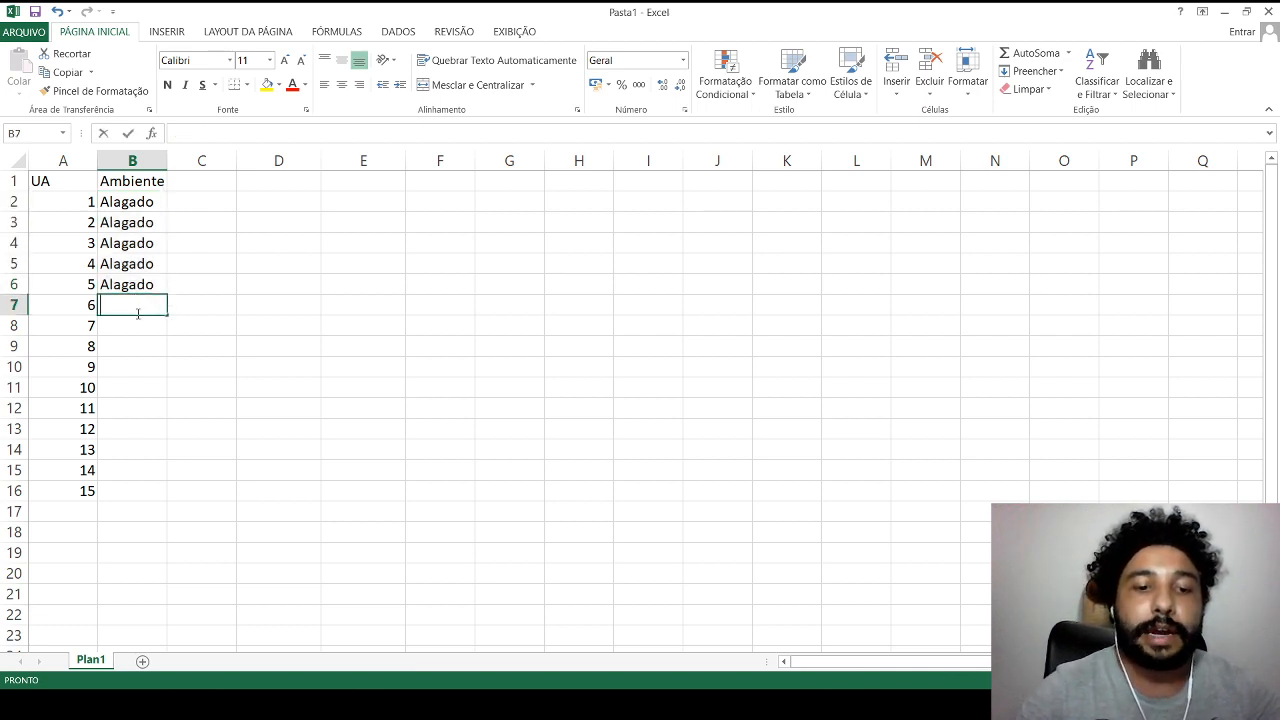
text(úmido)
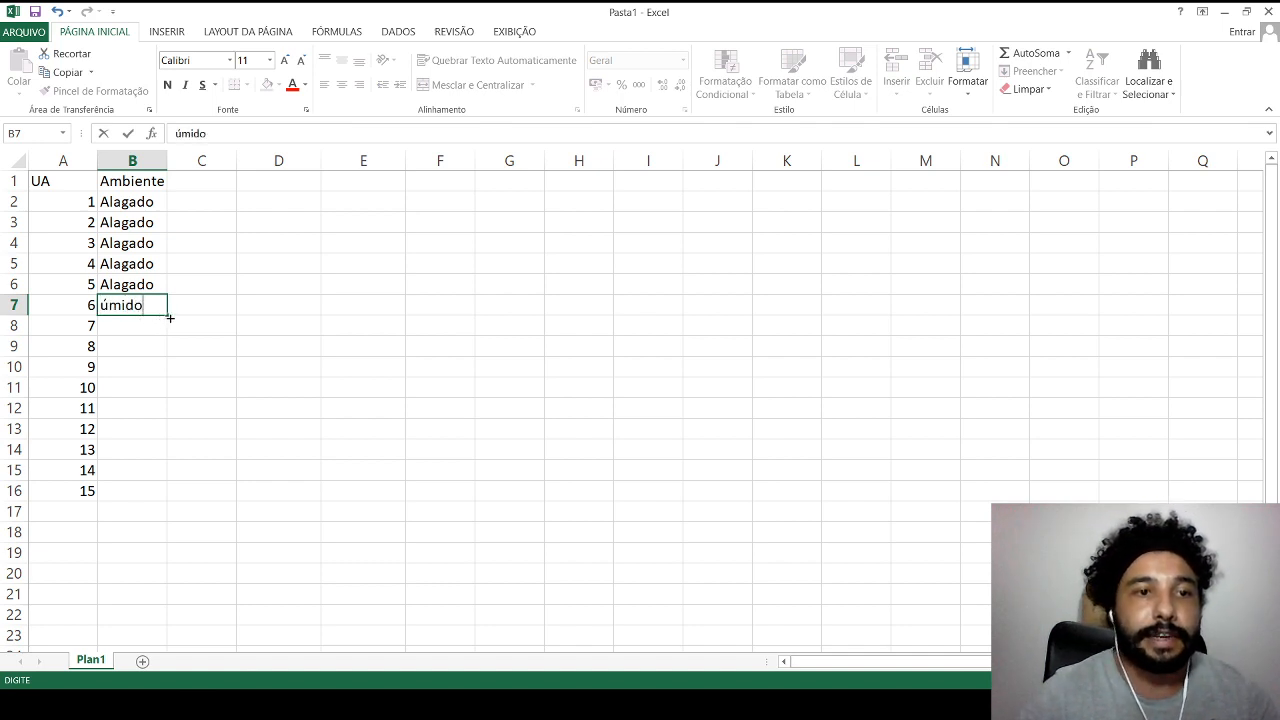
drag(168, 318, 168, 392)
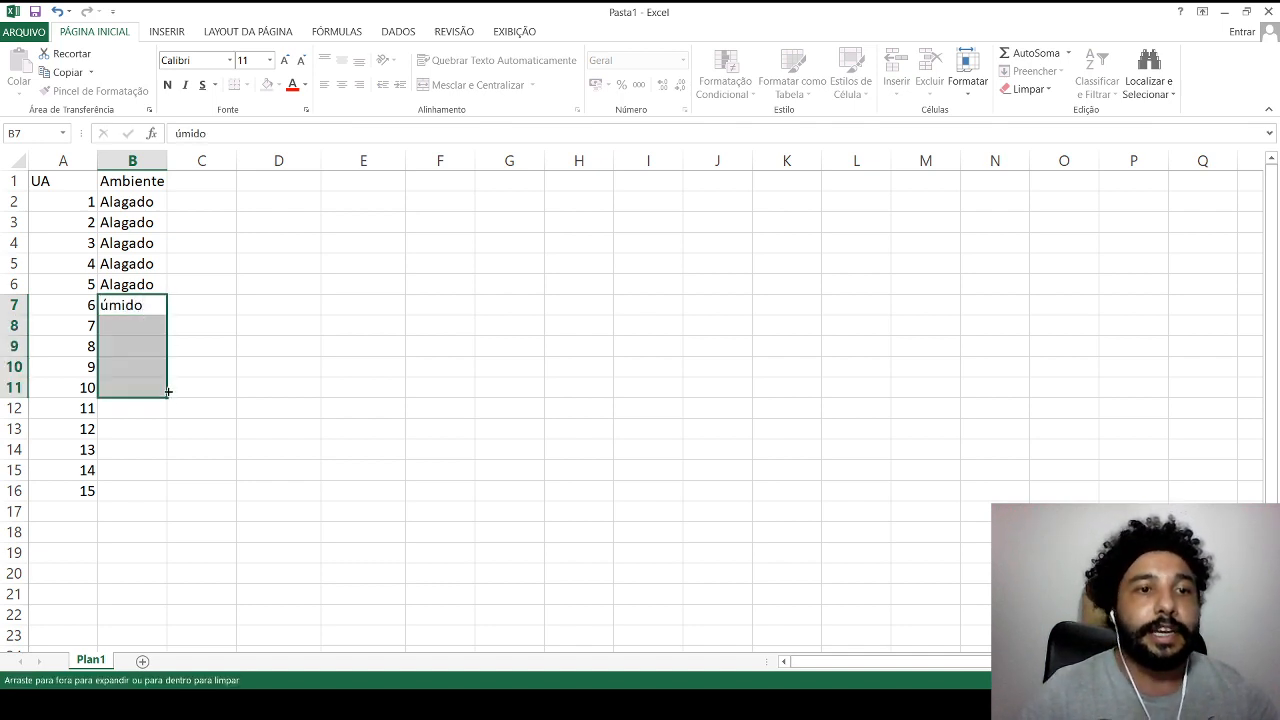
Enter "Seco" in B12 and fill it down to B16 for units 11 to 15.
click(150, 415)
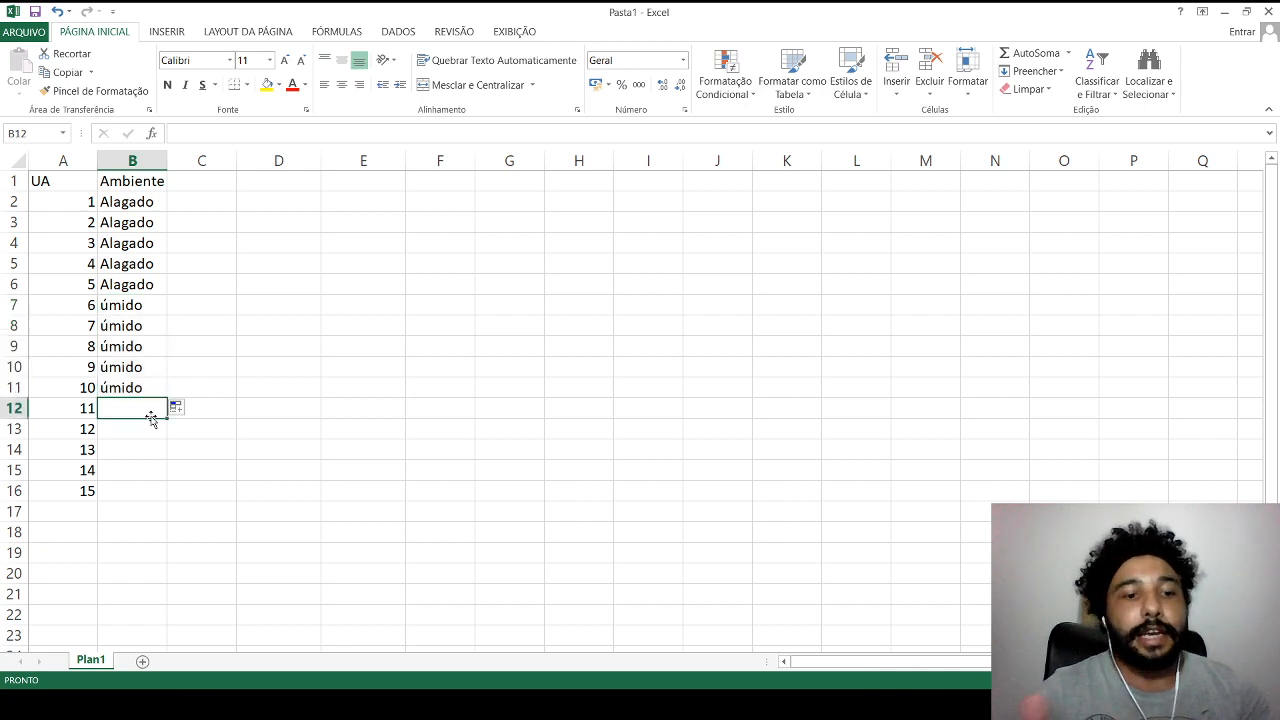
text(Seco)
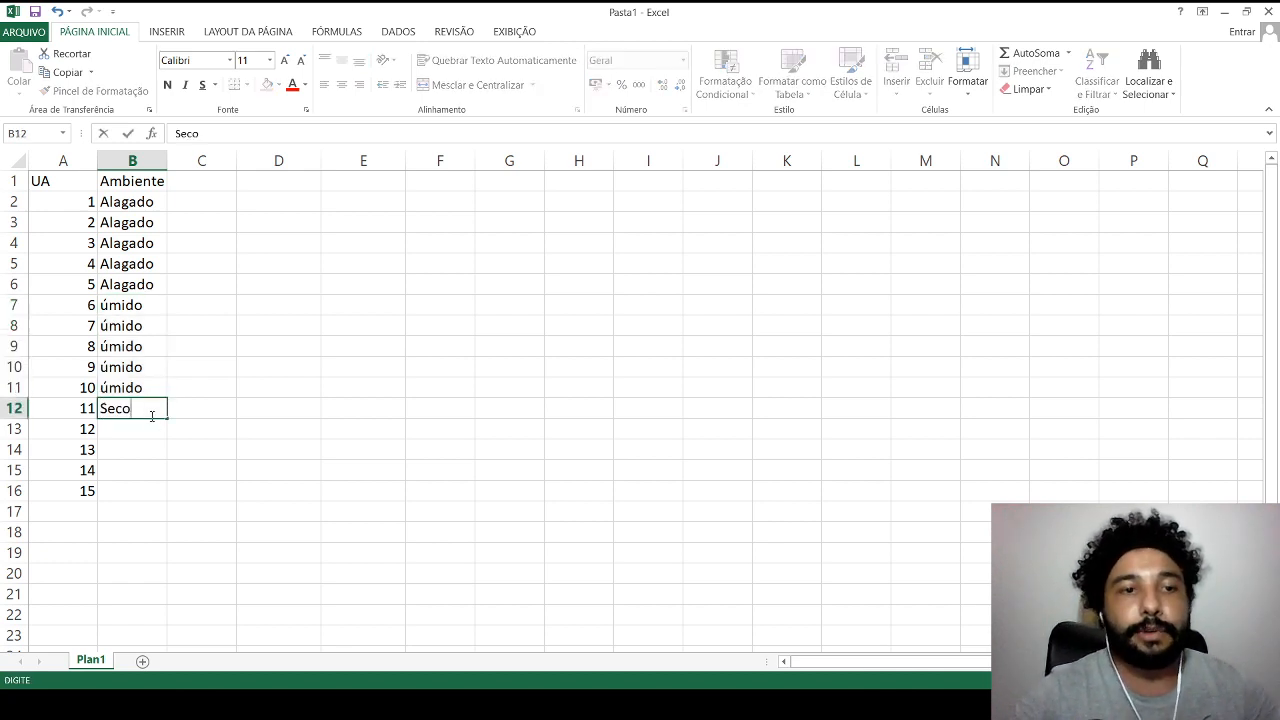
drag(169, 419, 165, 500)
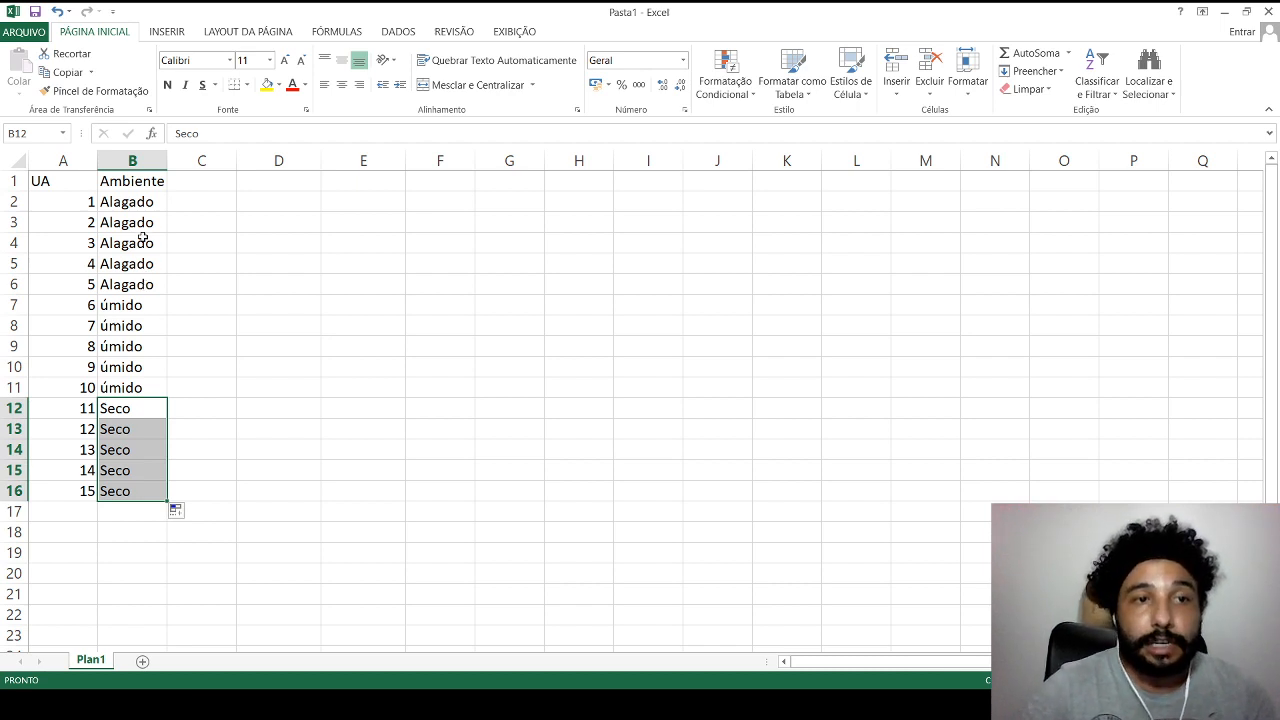
click(144, 201)
drag(144, 201, 140, 491)
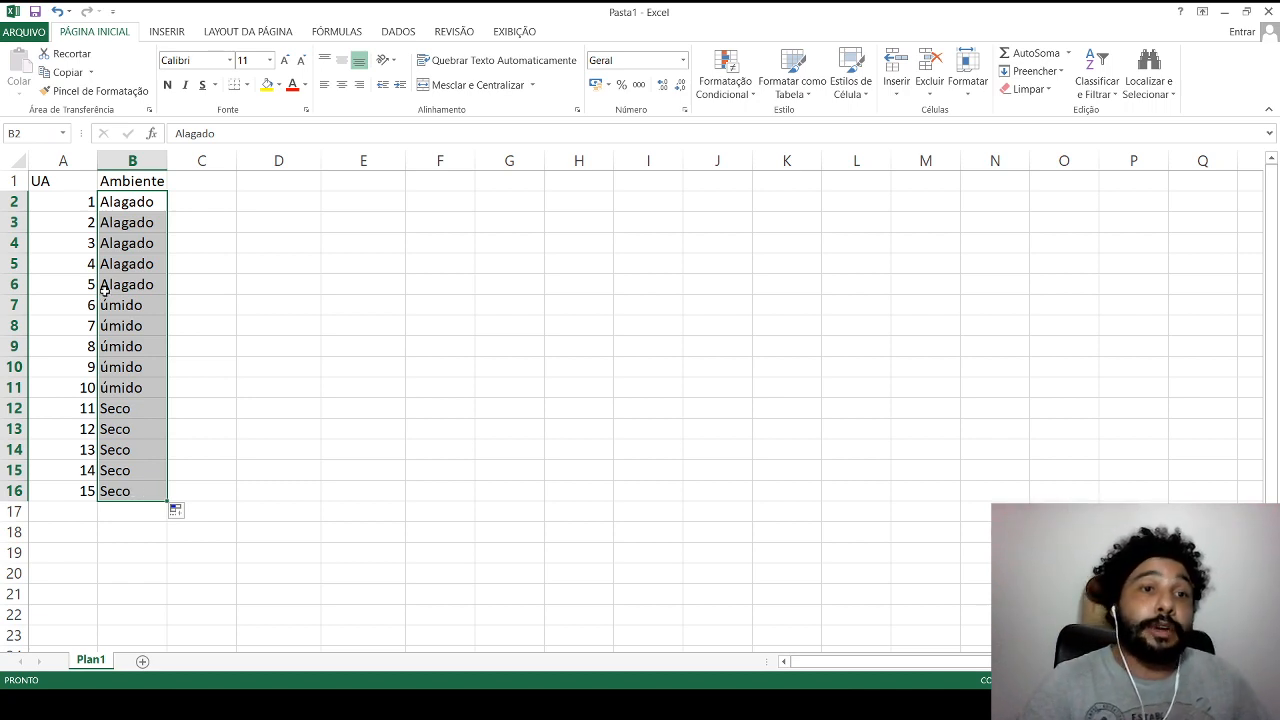
click(156, 242)
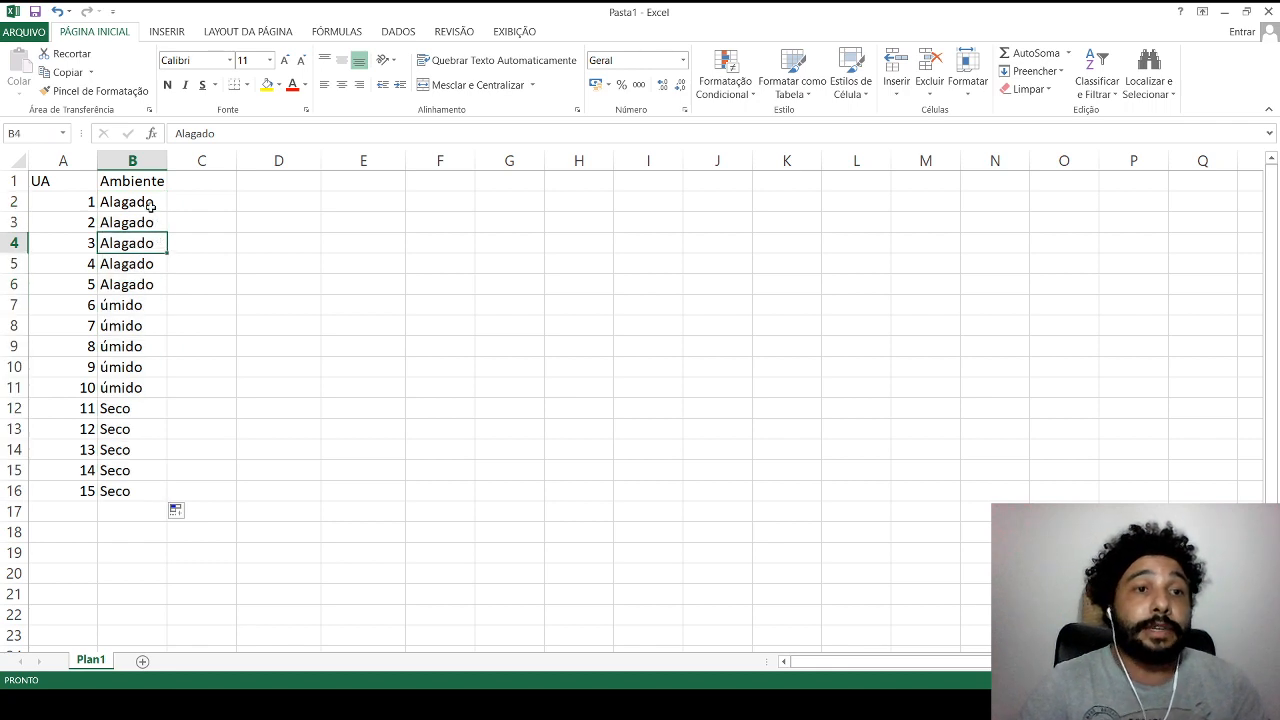
drag(137, 201, 144, 293)
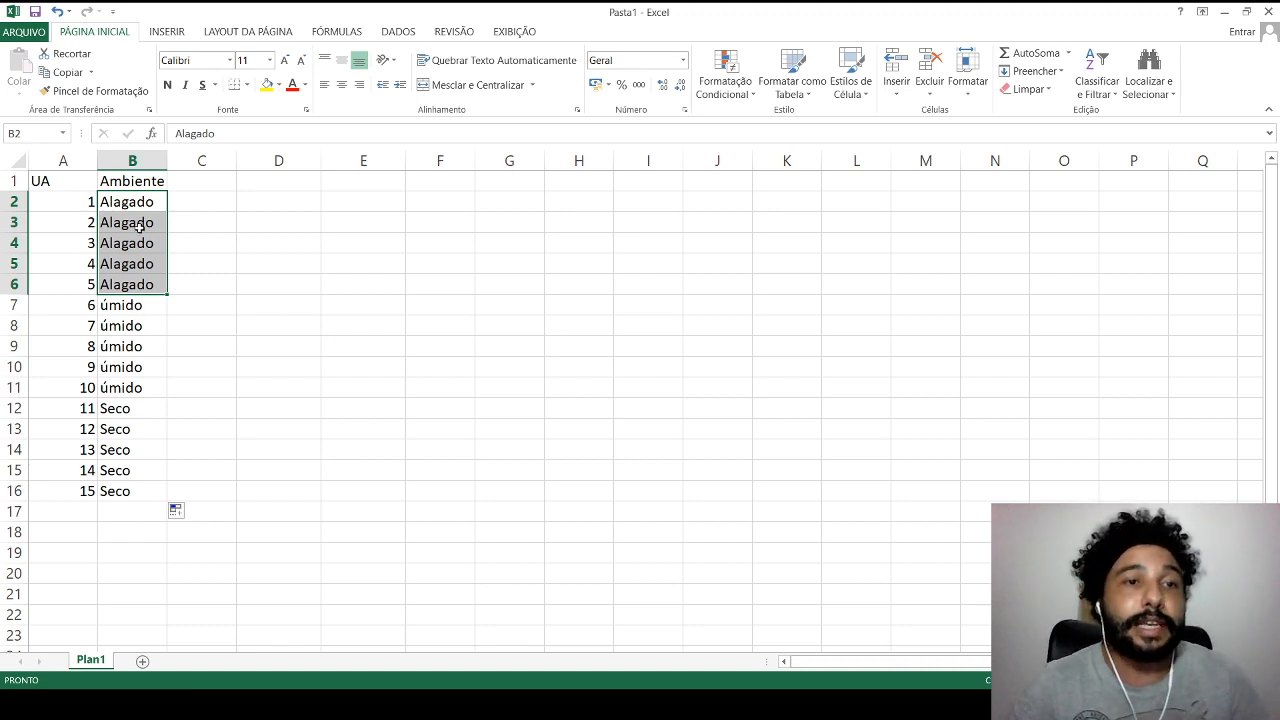
drag(144, 203, 138, 221)
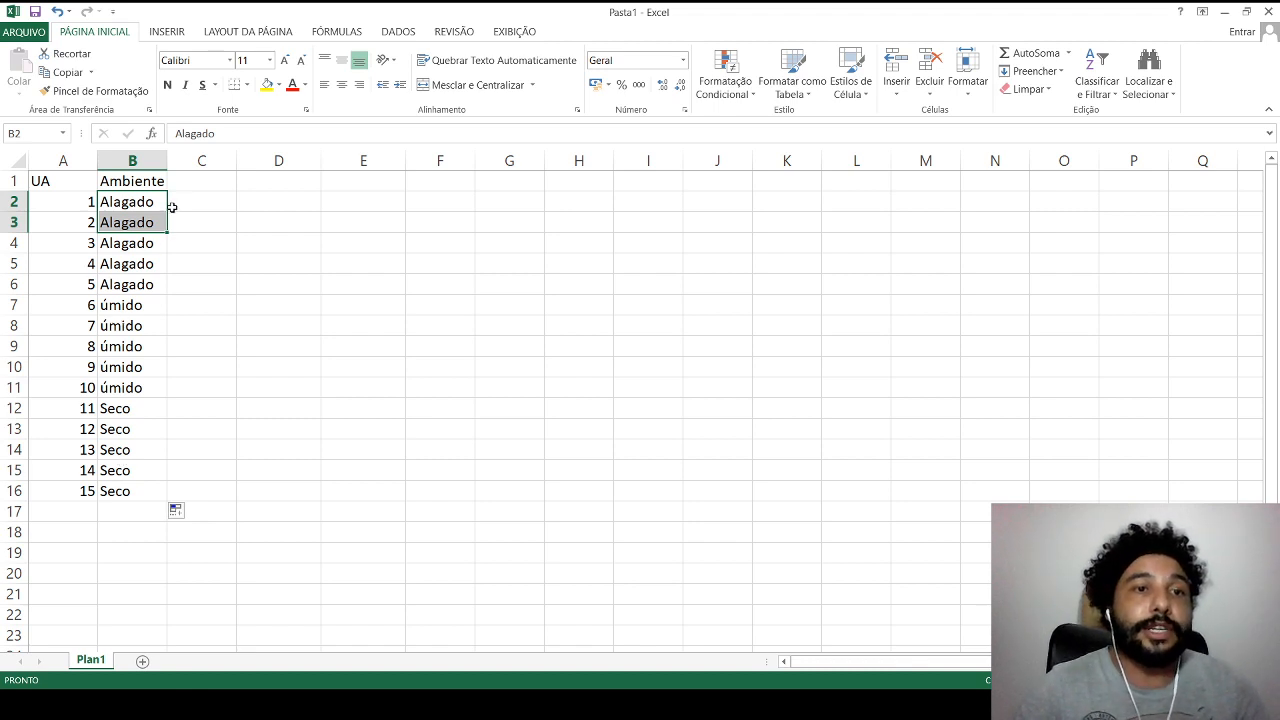
Fit column B's width to its contents and enter the column header "Riqueza" in cell C1.
double_click(165, 159)
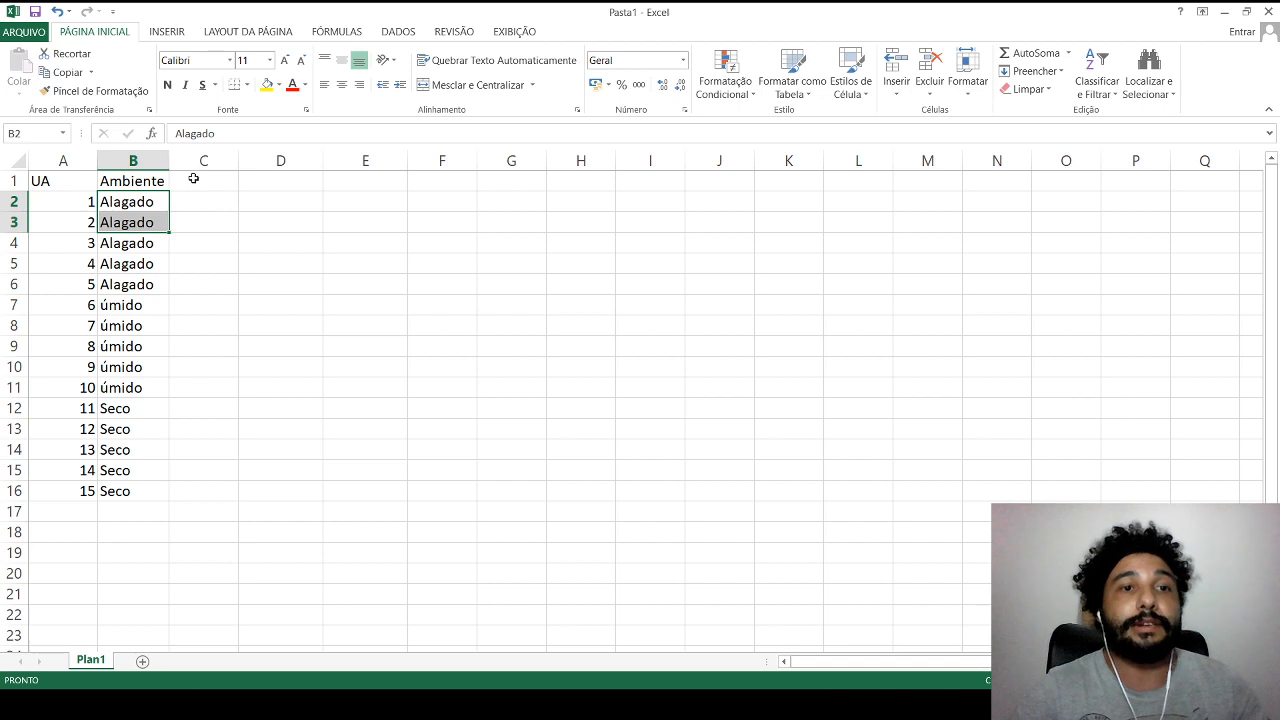
click(192, 178)
double_click(194, 179)
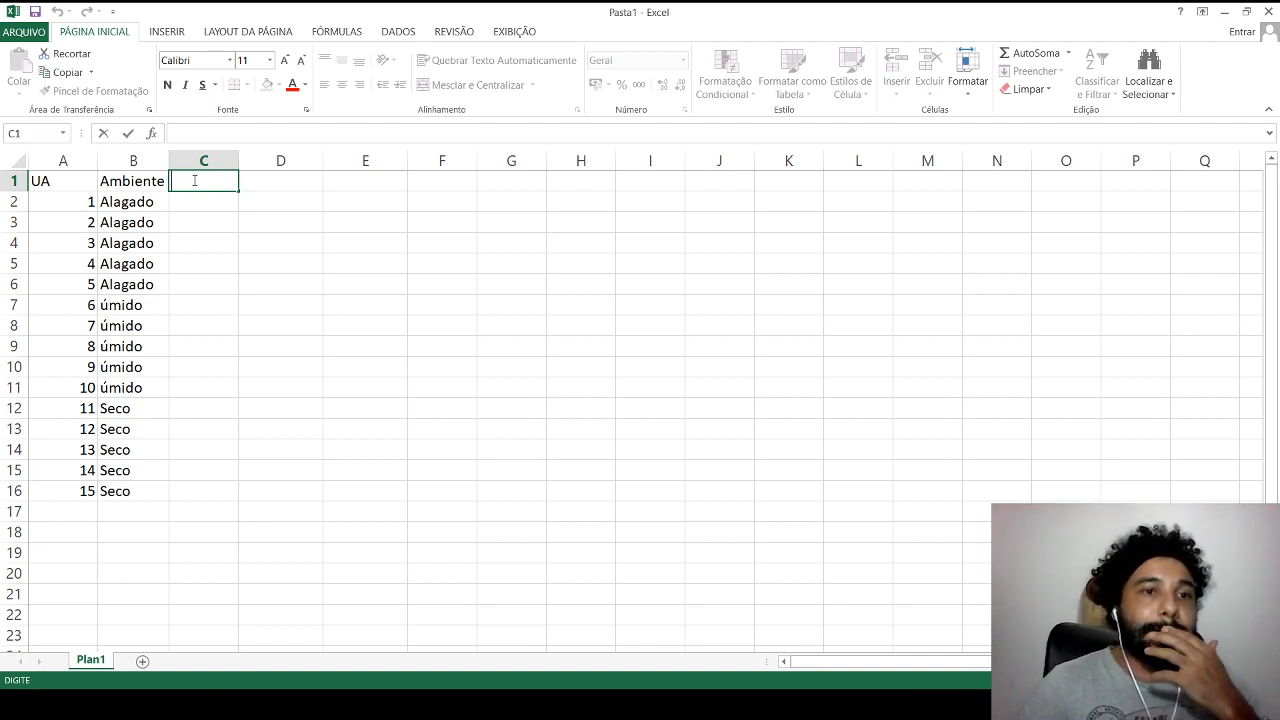
click(220, 214)
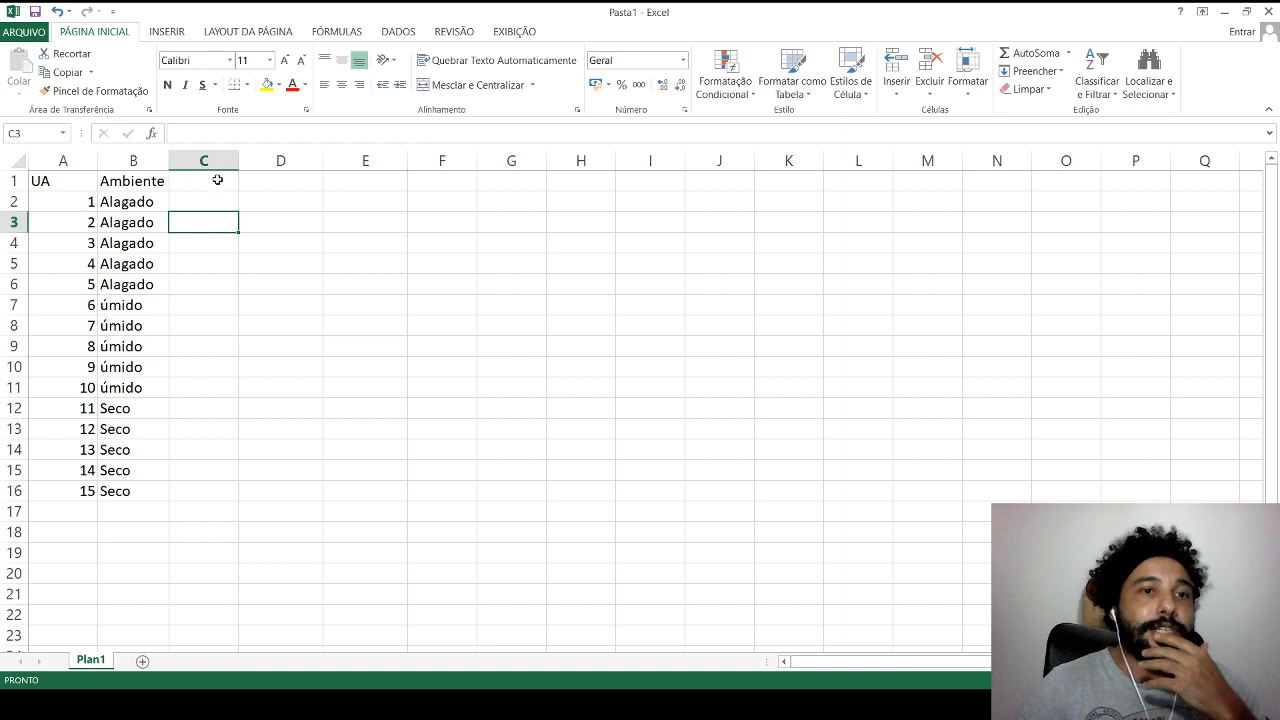
click(217, 180)
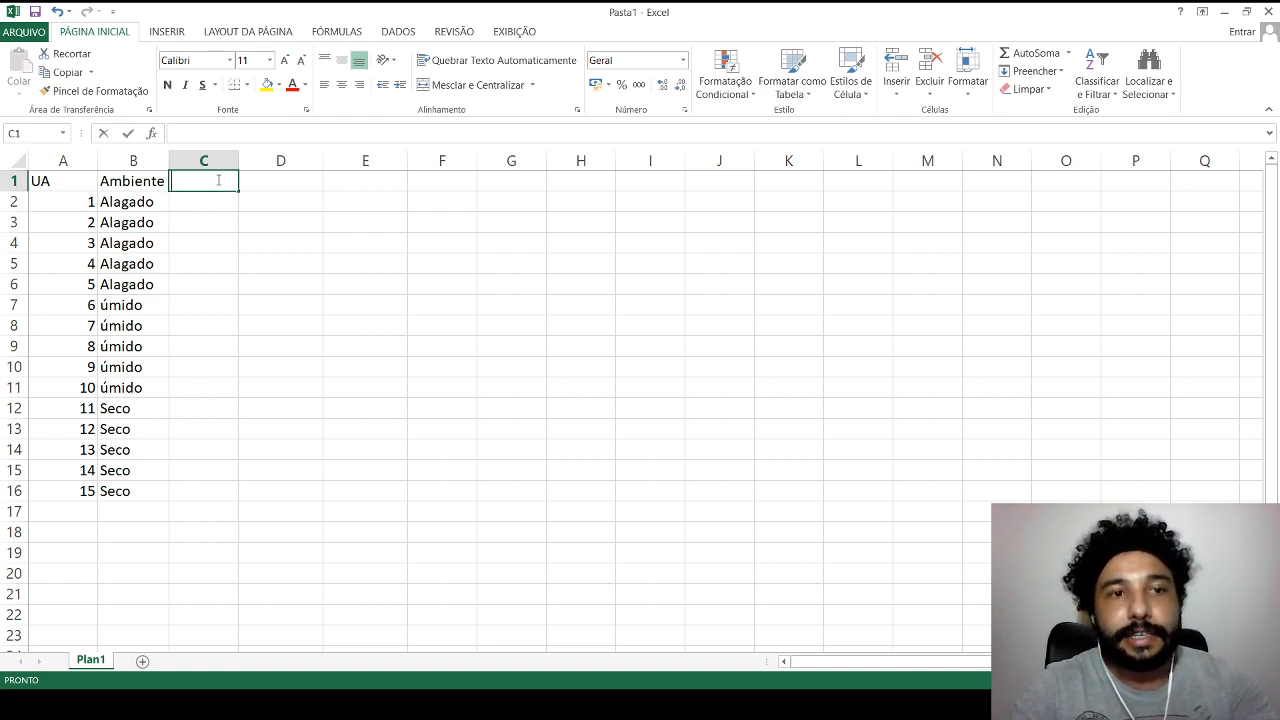
text(Riqueza)
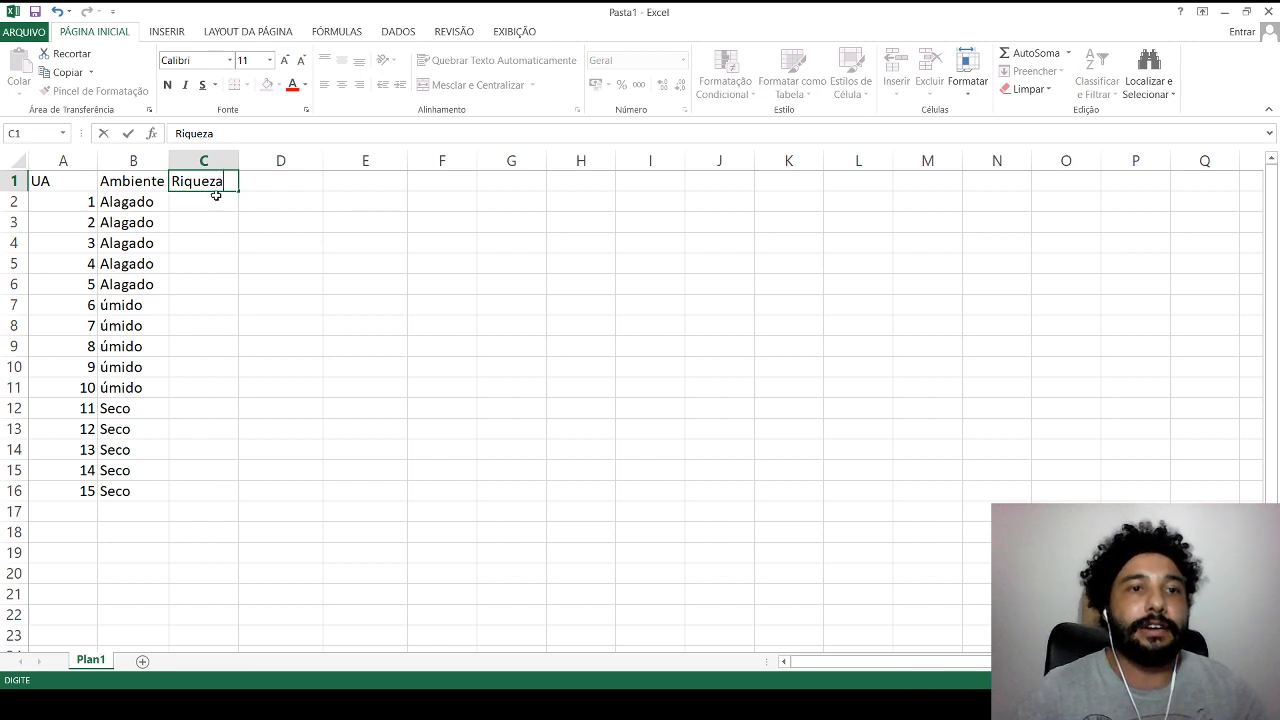
Enter the Riqueza values 3, 4, 2, 3 and 5 in C2 to C6 for the Alagado units.
click(215, 195)
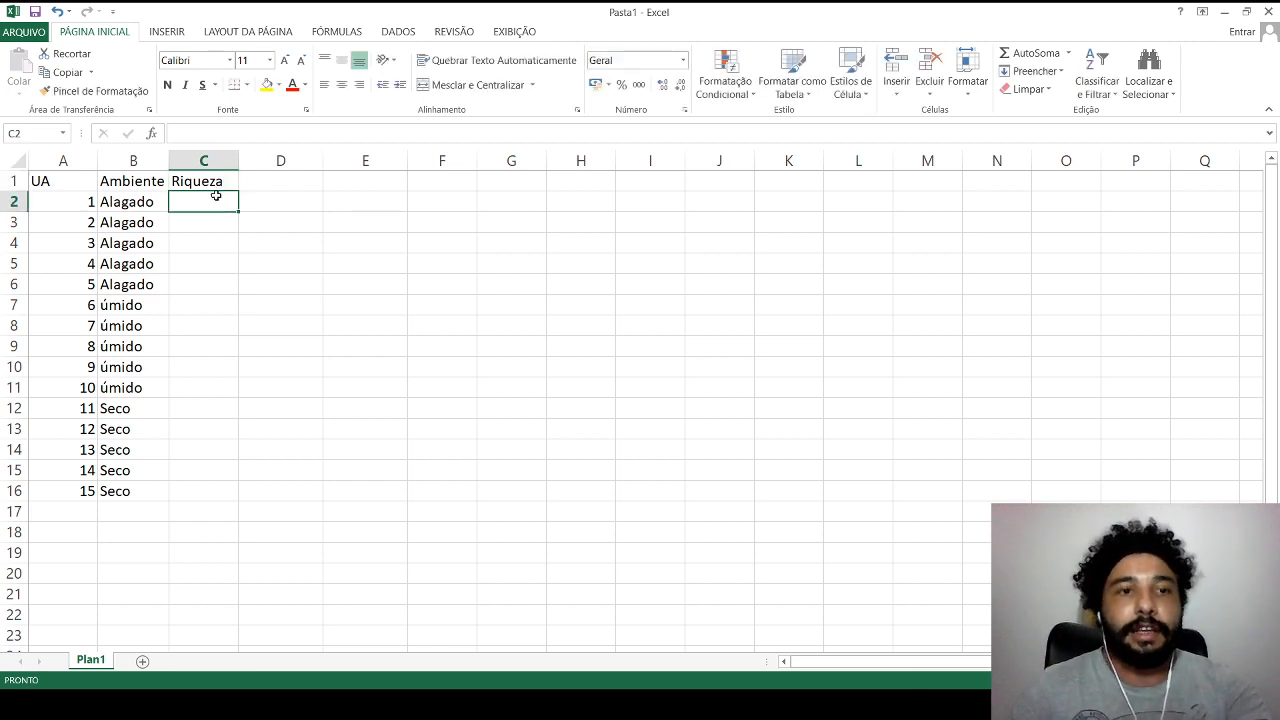
text(3)
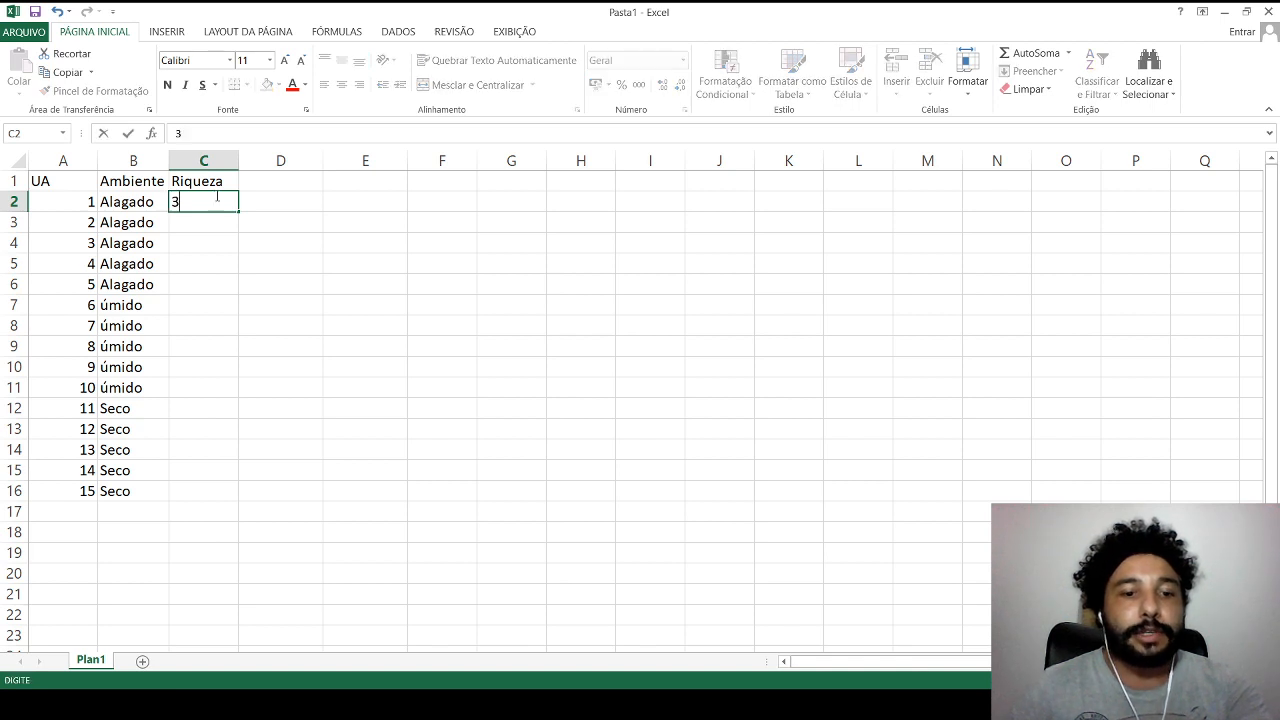
key(Return)
text(4)
key(Return)
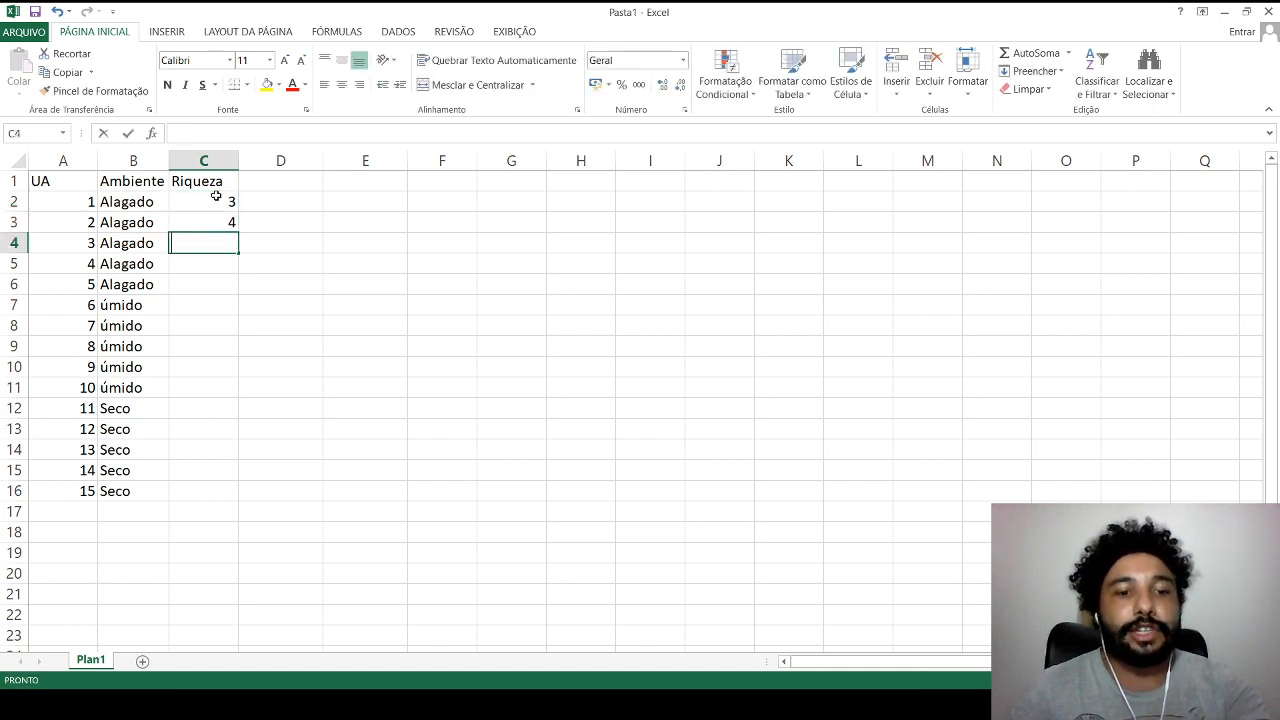
text(2)
key(Return)
text(3)
key(Return)
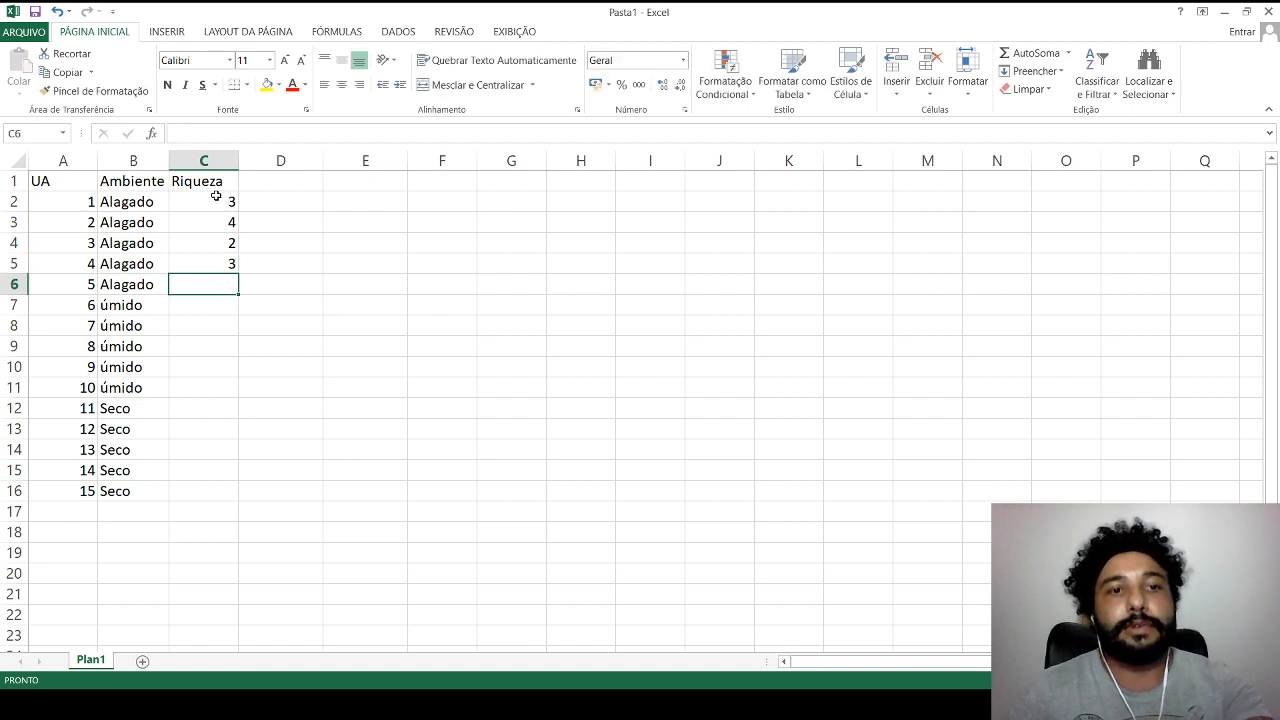
text(5)
key(Return)
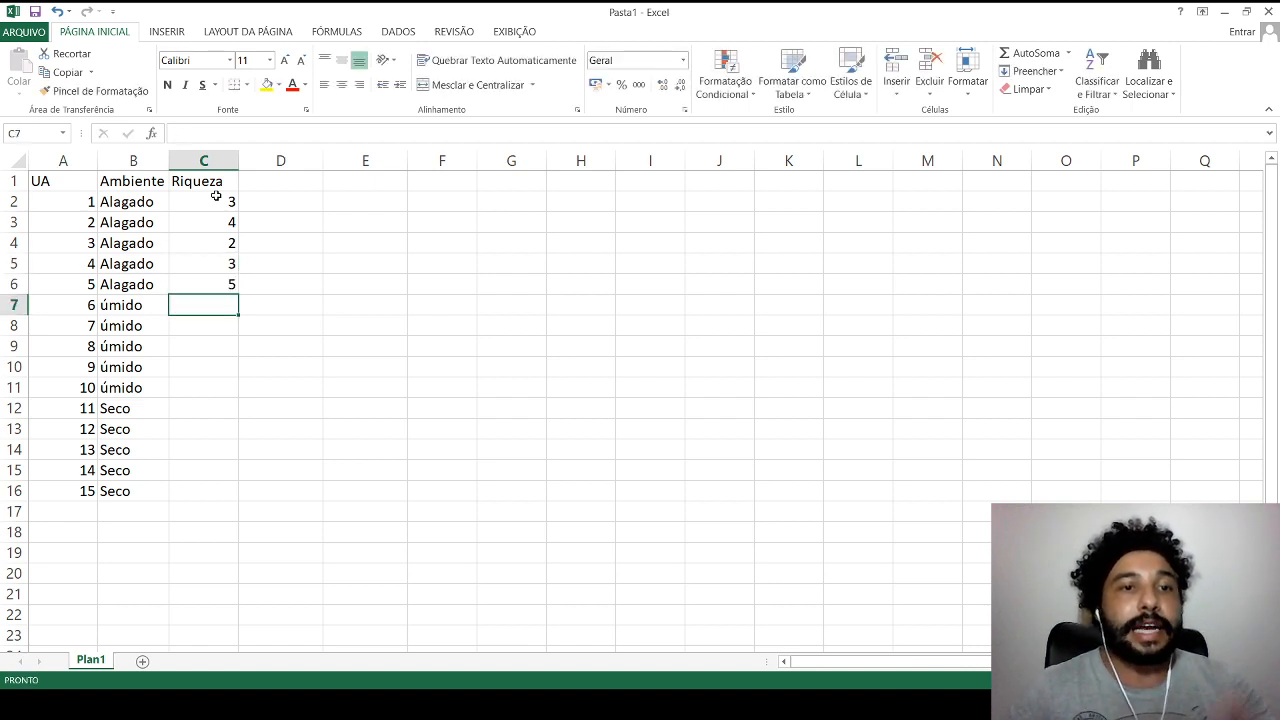
Enter the Riqueza values 10, 8, 9, 11 and 10 in C7 to C11 for the úmido units.
text(1)
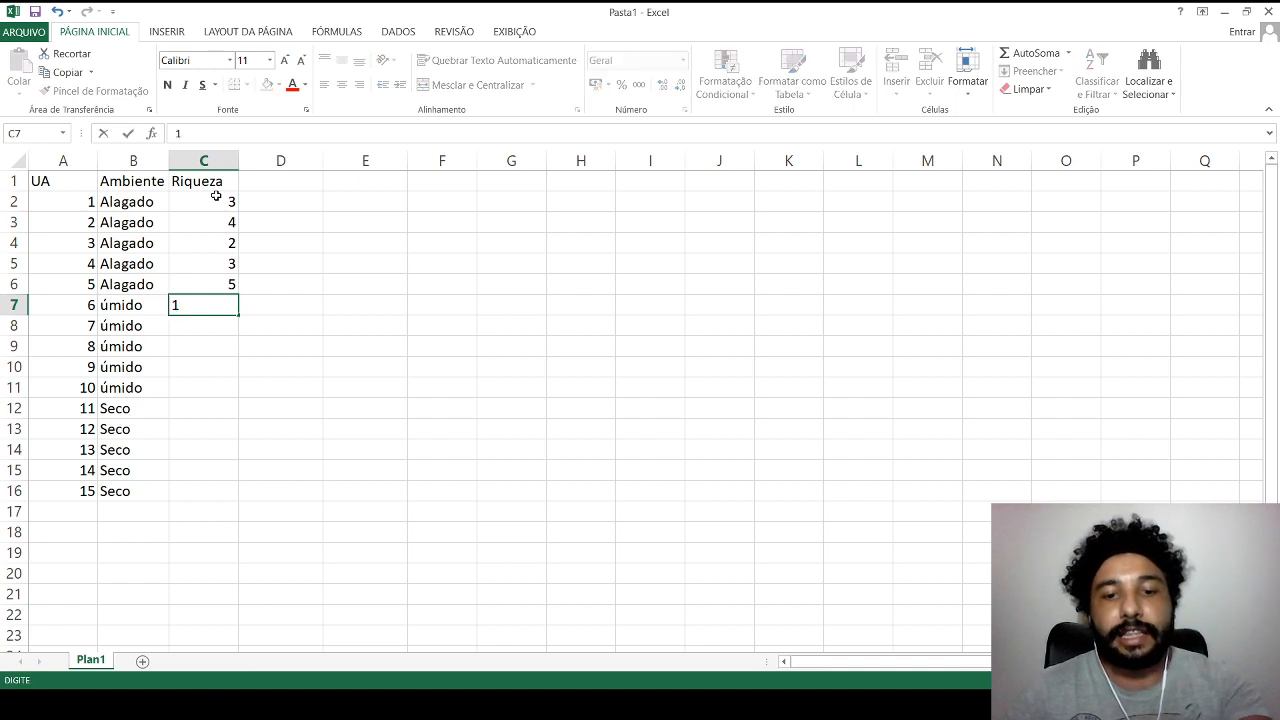
text(0)
key(Return)
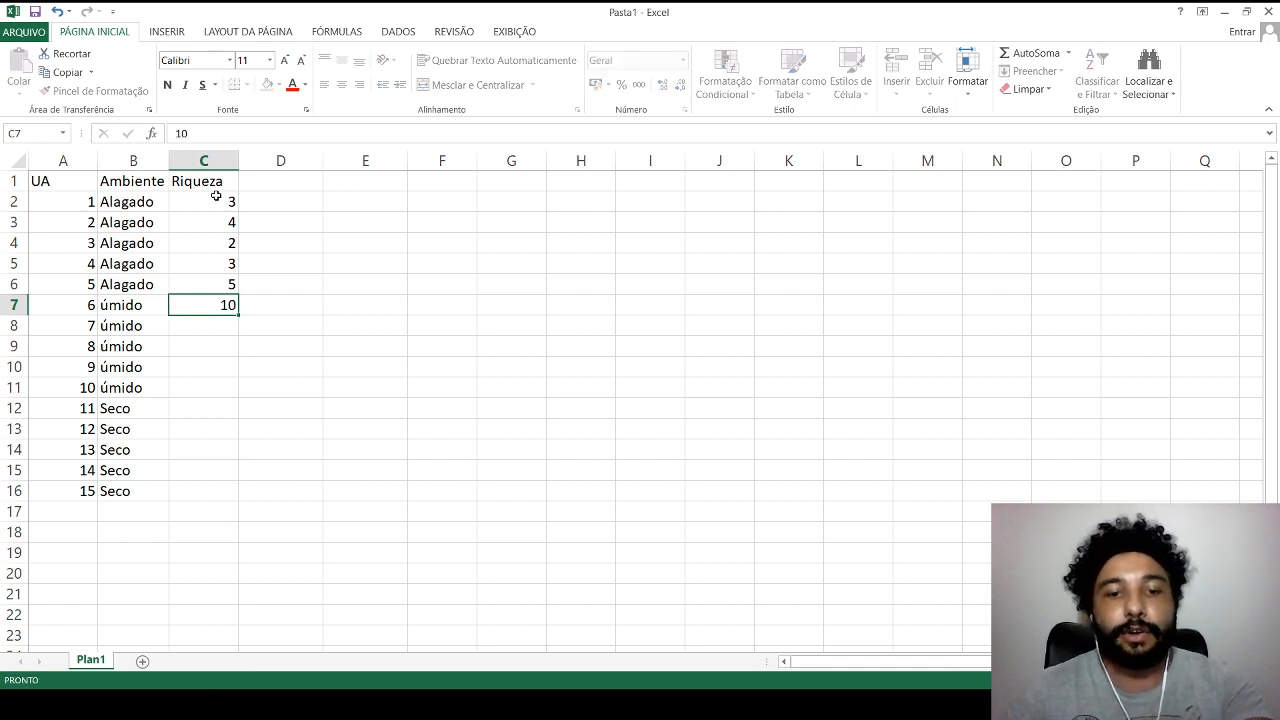
text(8)
key(Return)
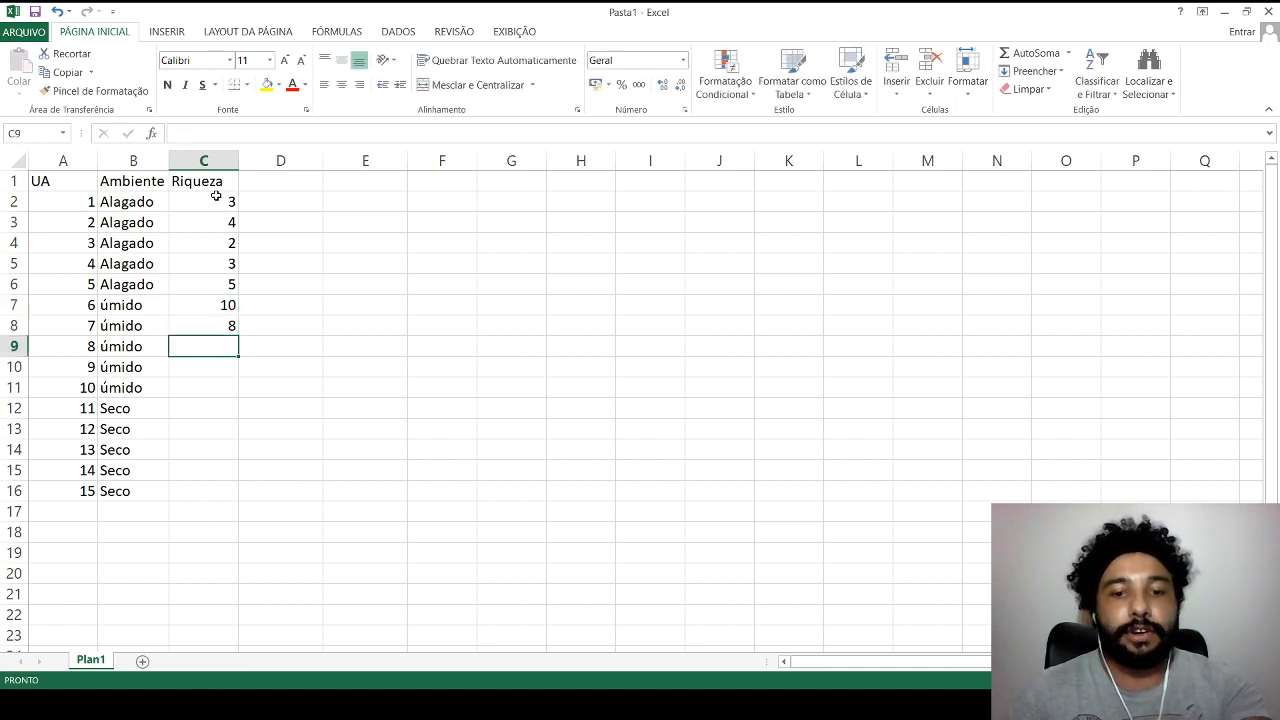
text(9)
key(Return)
text(11)
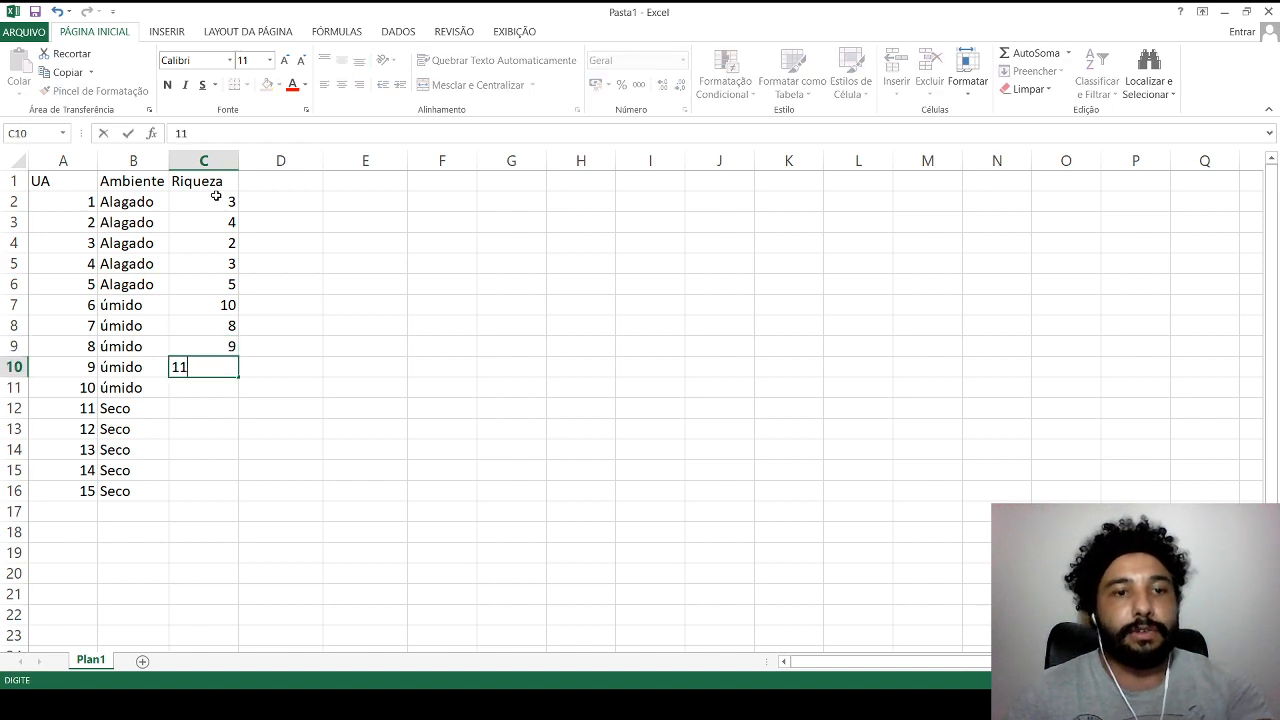
key(Return)
text(10)
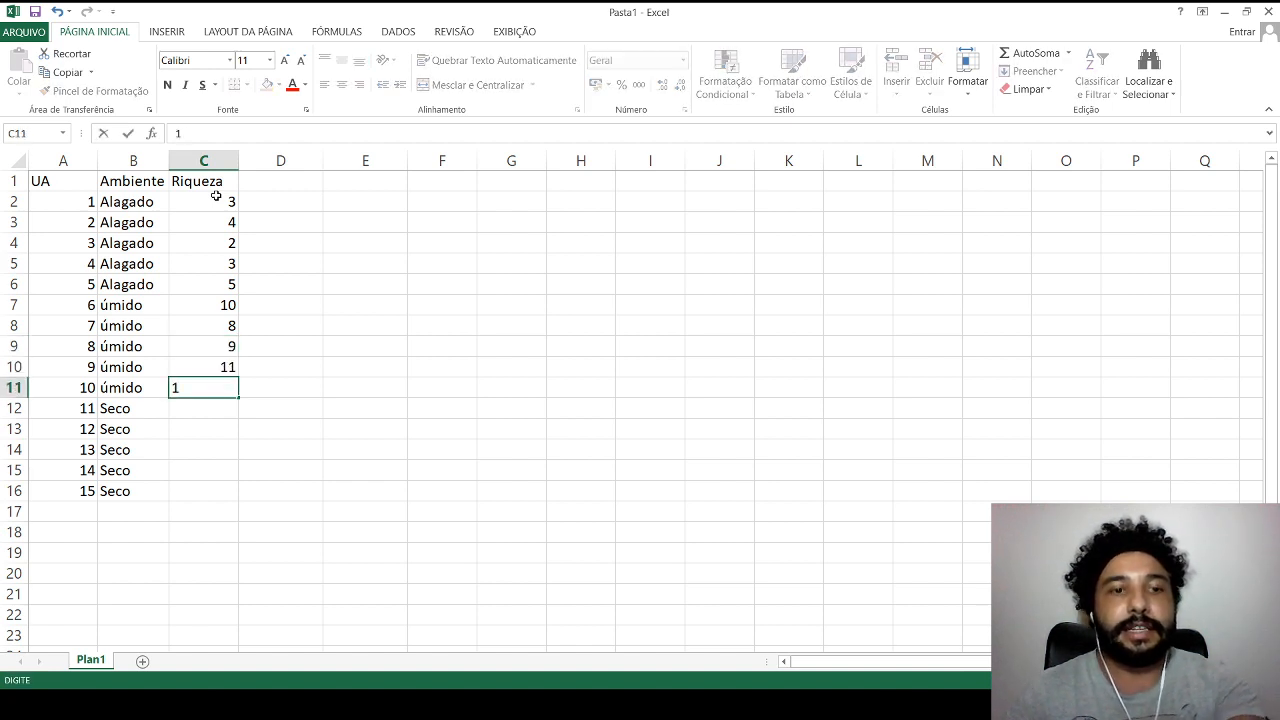
click(400, 370)
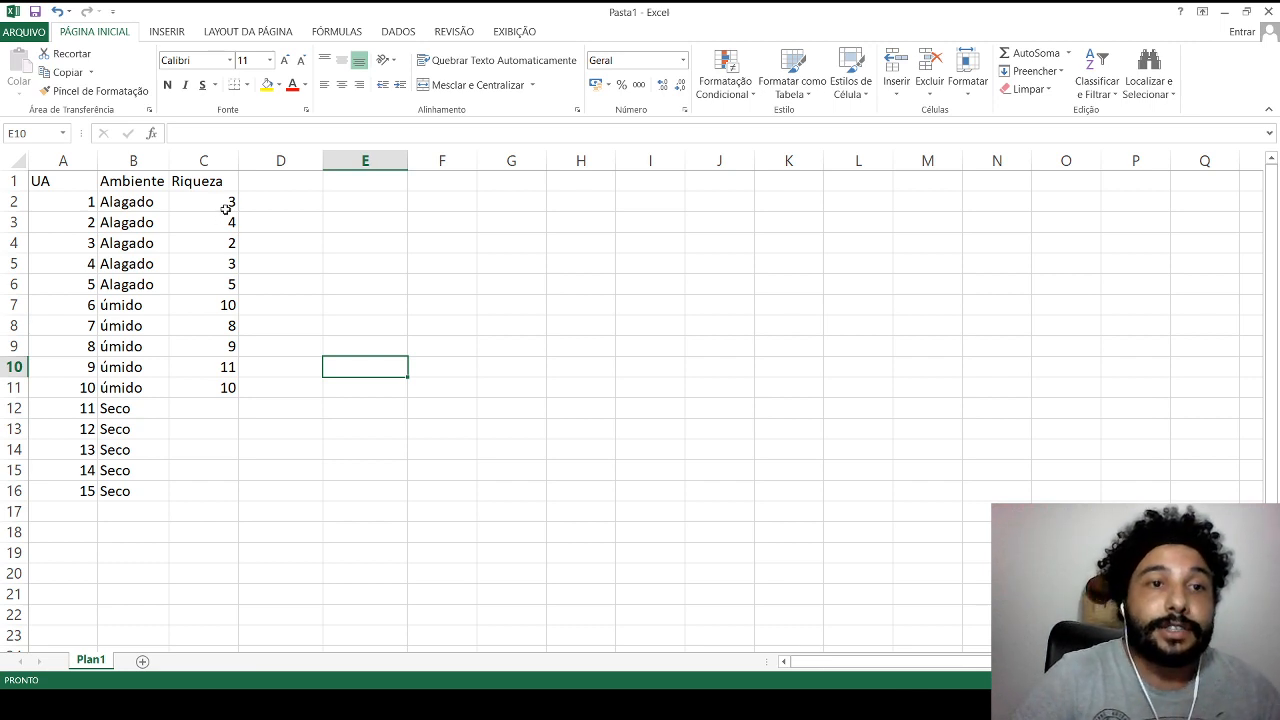
click(226, 203)
click(227, 221)
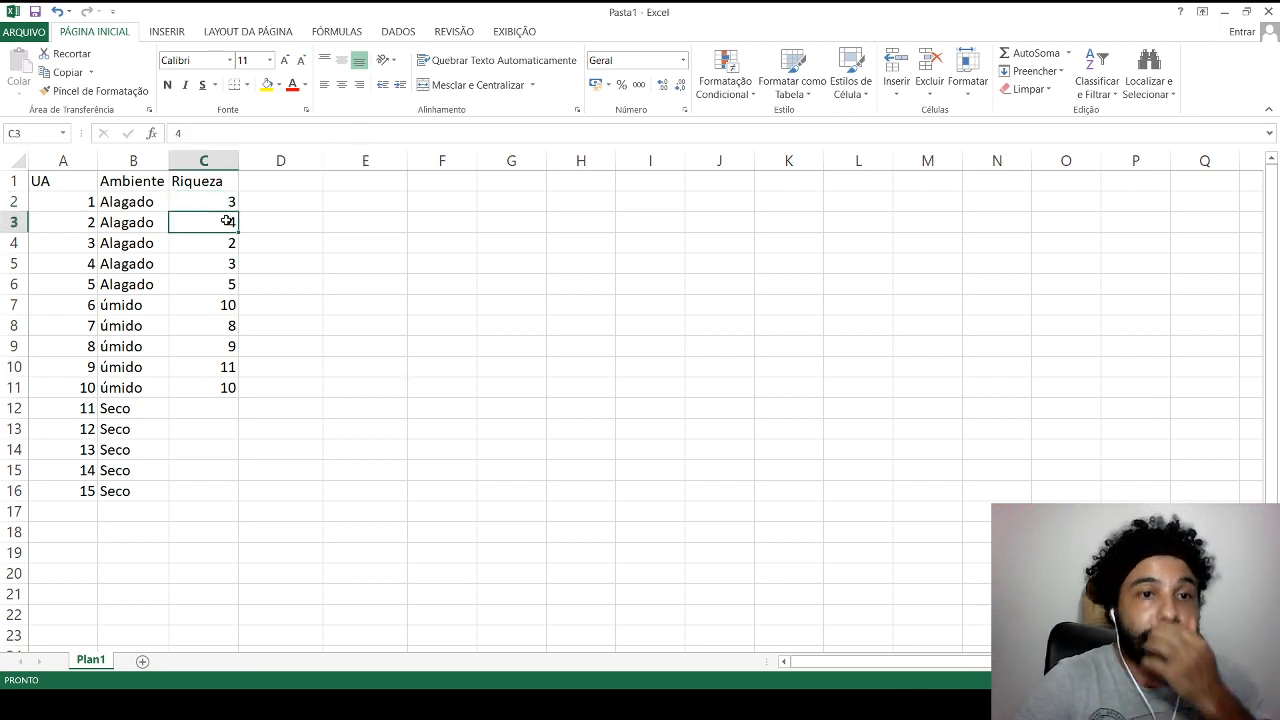
click(228, 247)
click(227, 260)
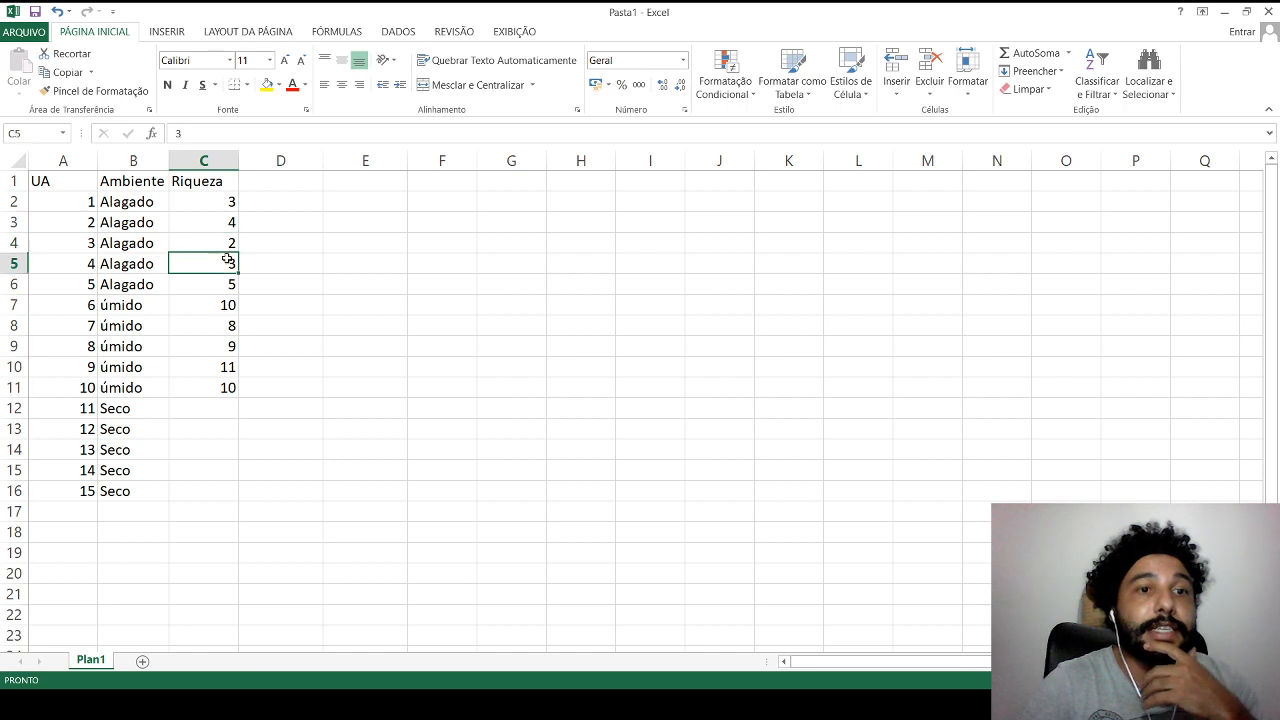
click(224, 281)
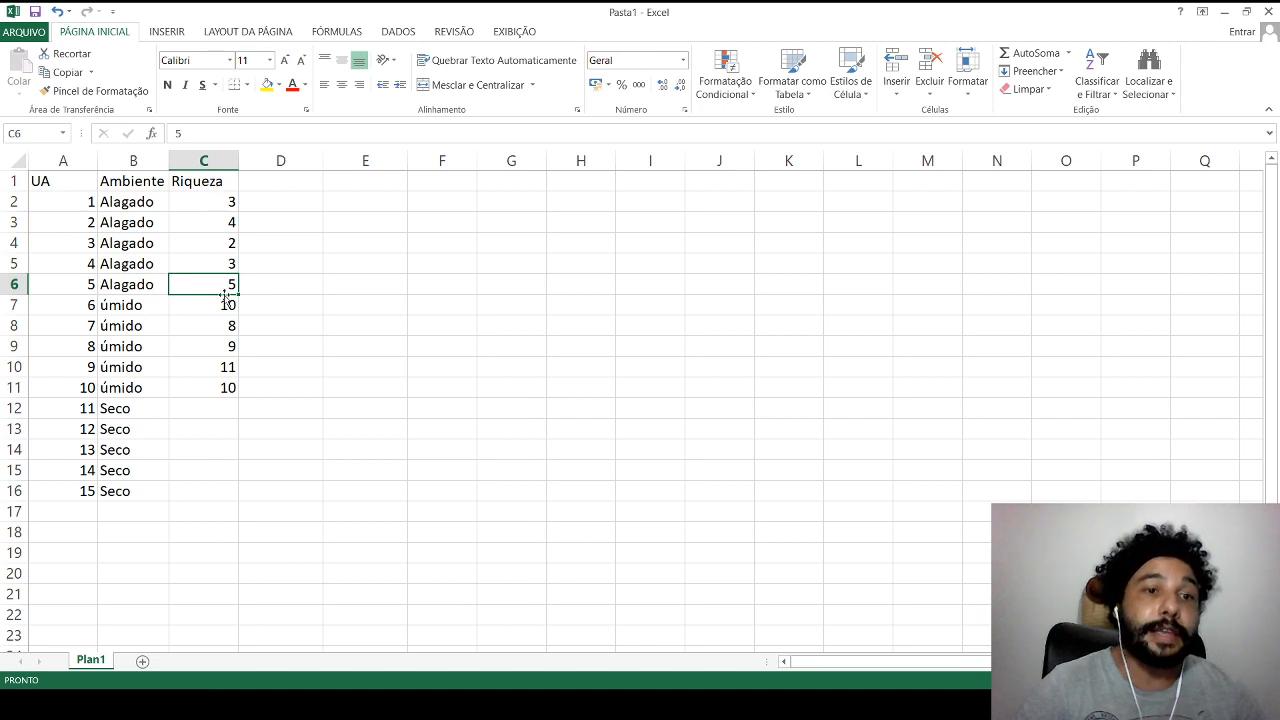
Enter the Riqueza values 15, 20, 35, 24 and 26 in C12 to C16 for the Seco units.
click(215, 418)
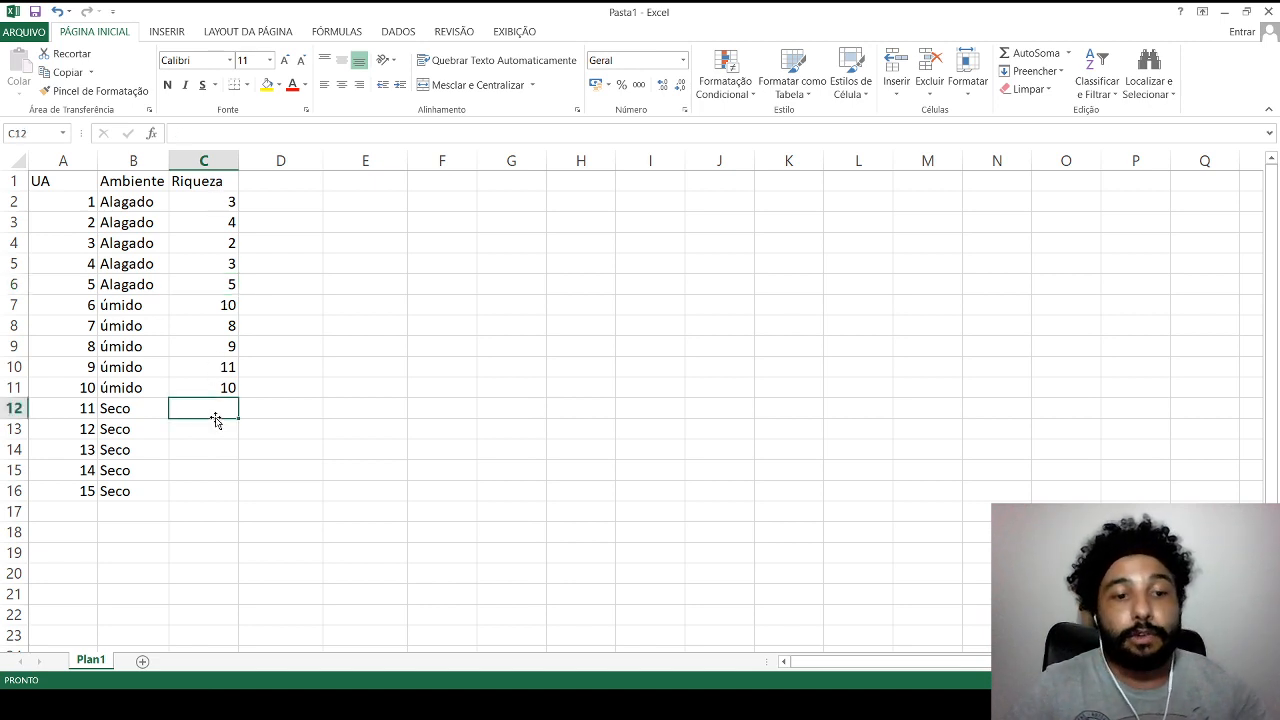
text(15)
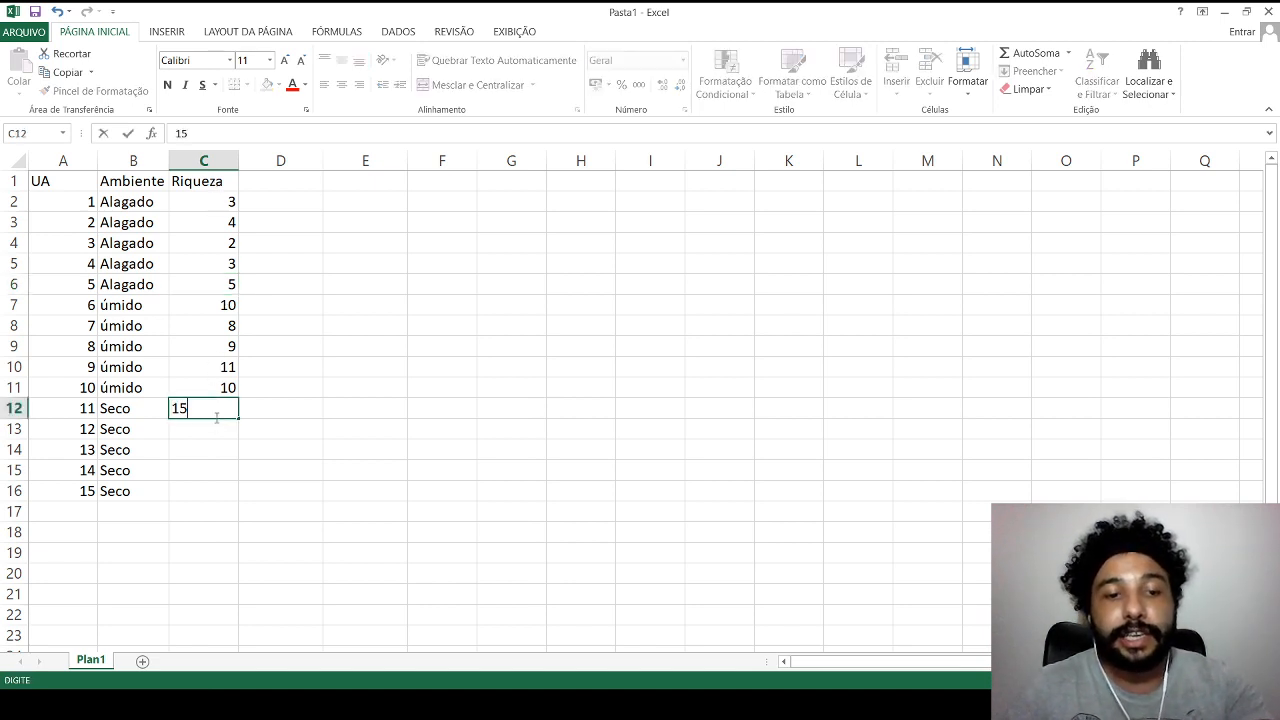
key(Return)
text(20)
key(Return)
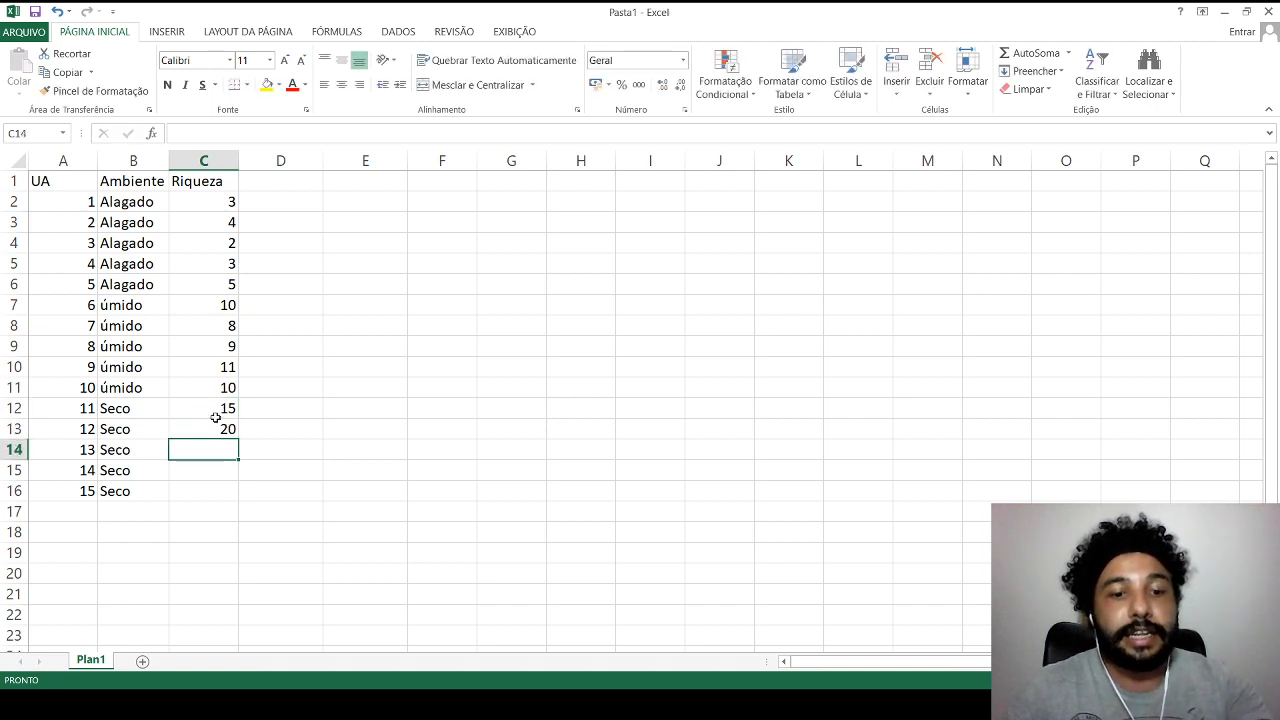
text(35)
key(Return)
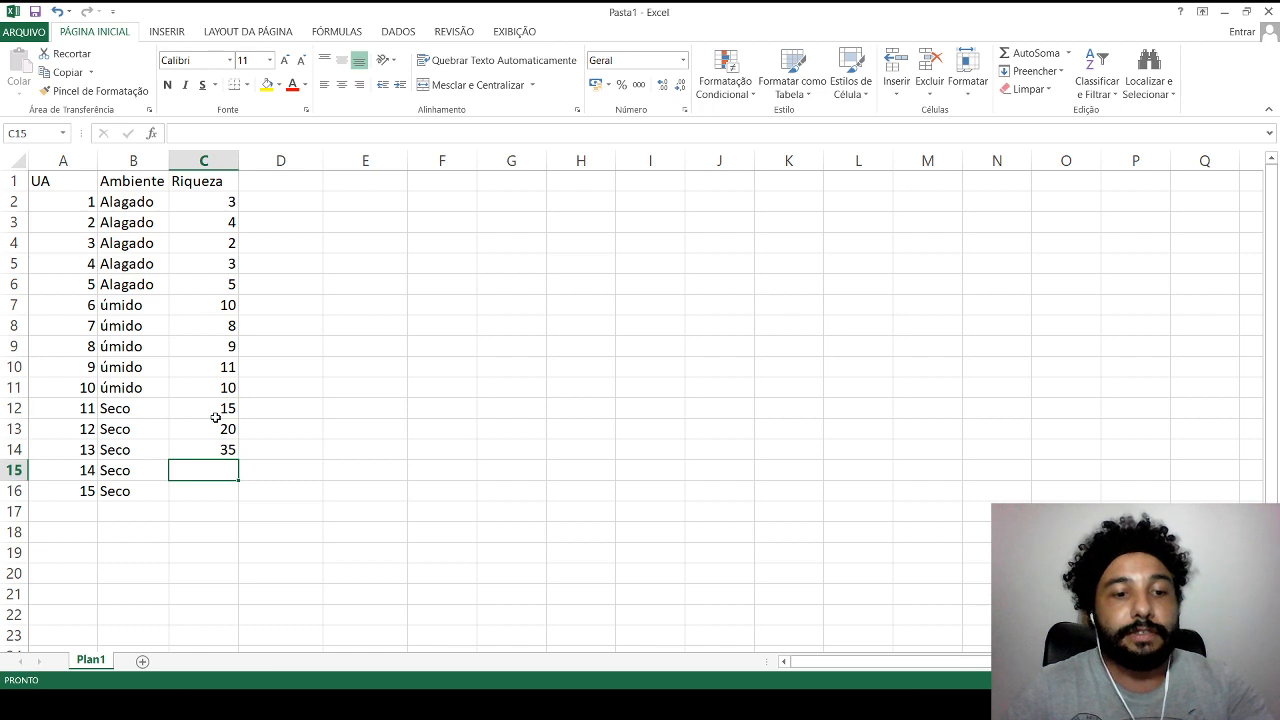
text(24)
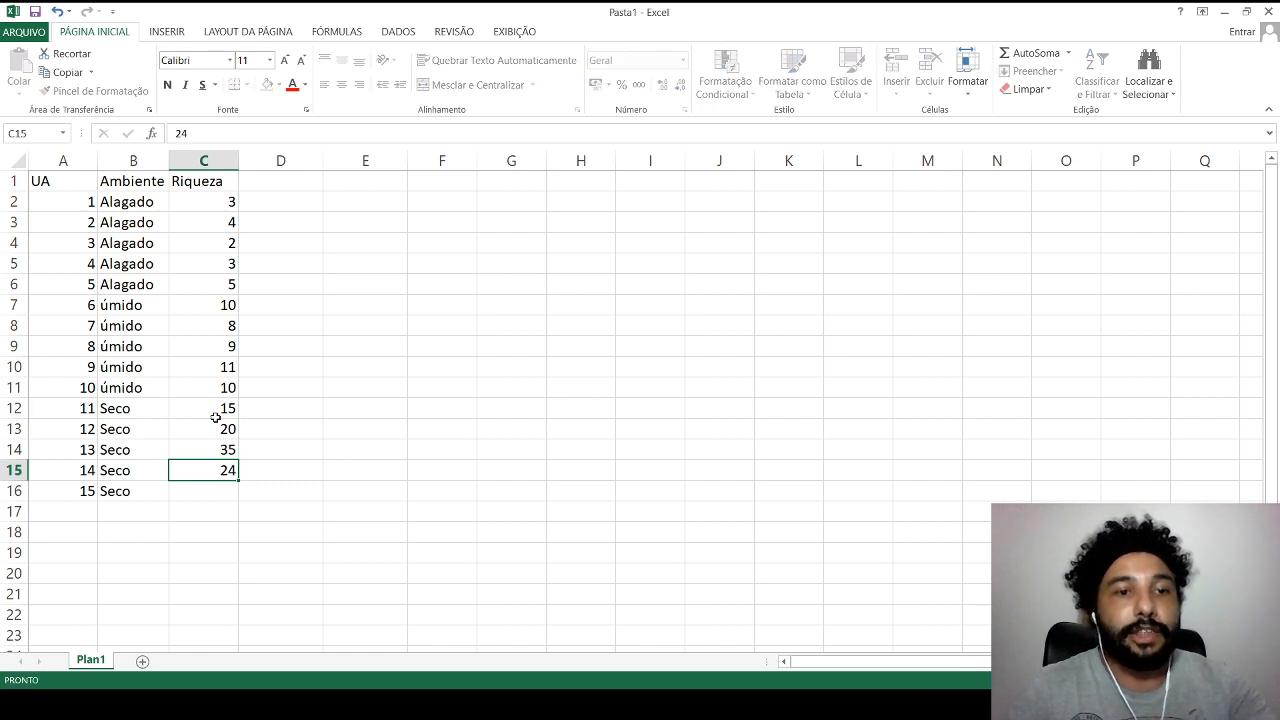
key(Return)
text(26)
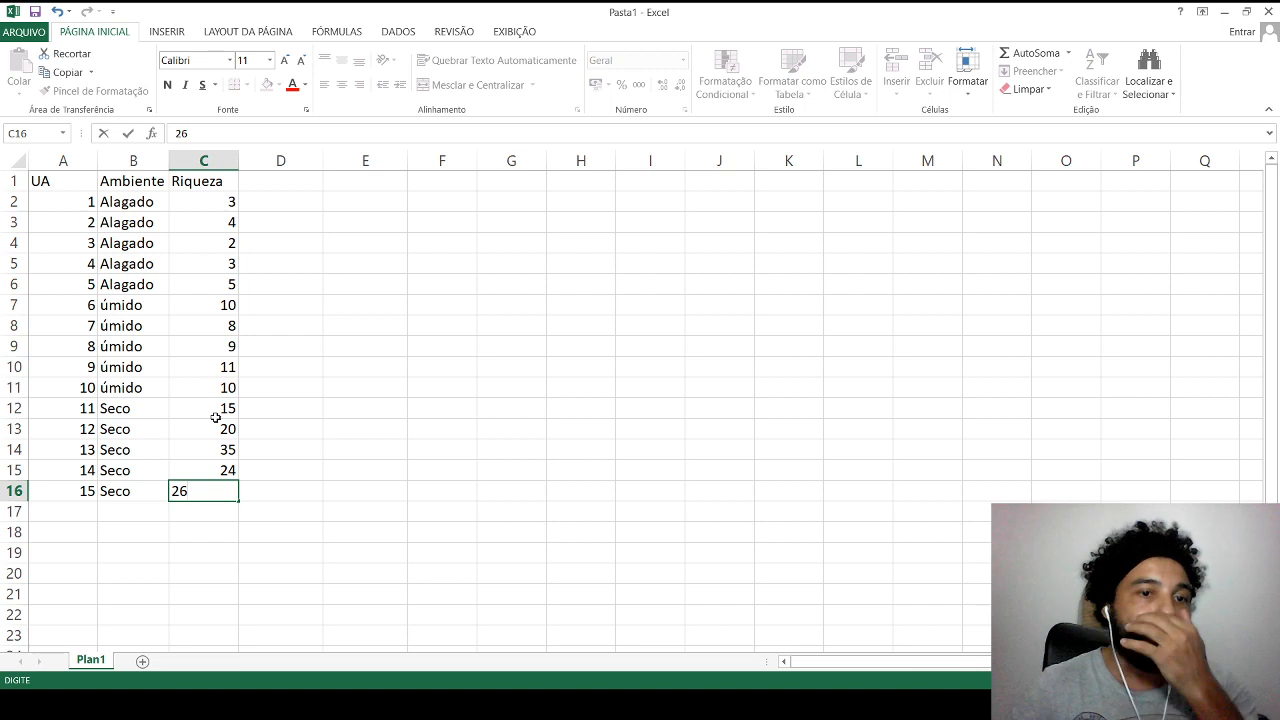
key(Return)
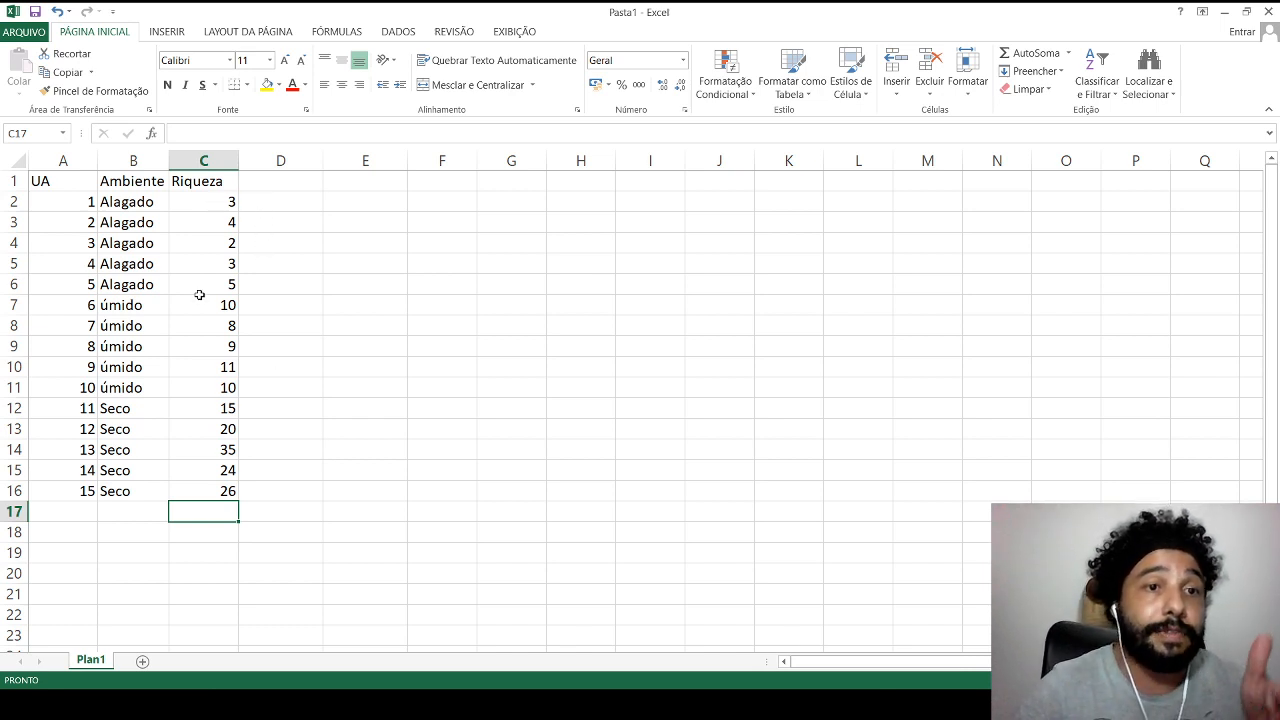
Enter the column header "Abundância" in cell D1, with a capital A.
click(257, 181)
text(abund)
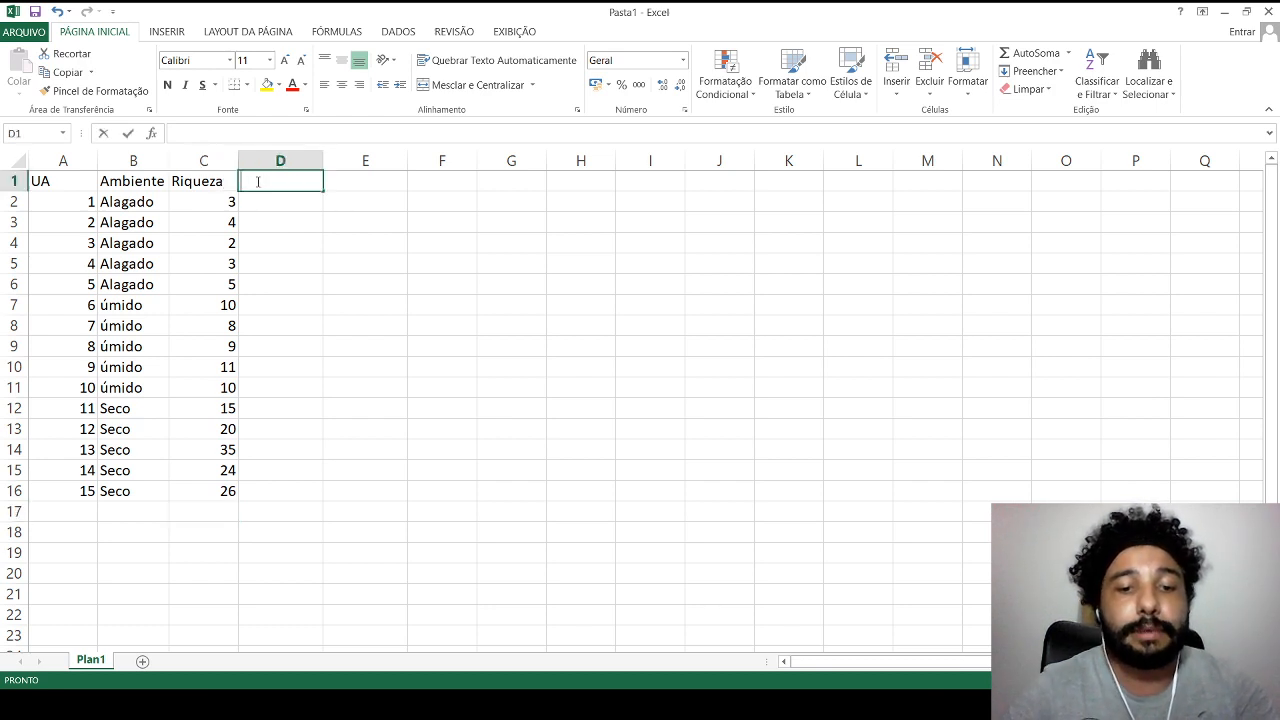
key(BackSpace)
key(BackSpace)
key(BackSpace)
key(BackSpace)
key(BackSpace)
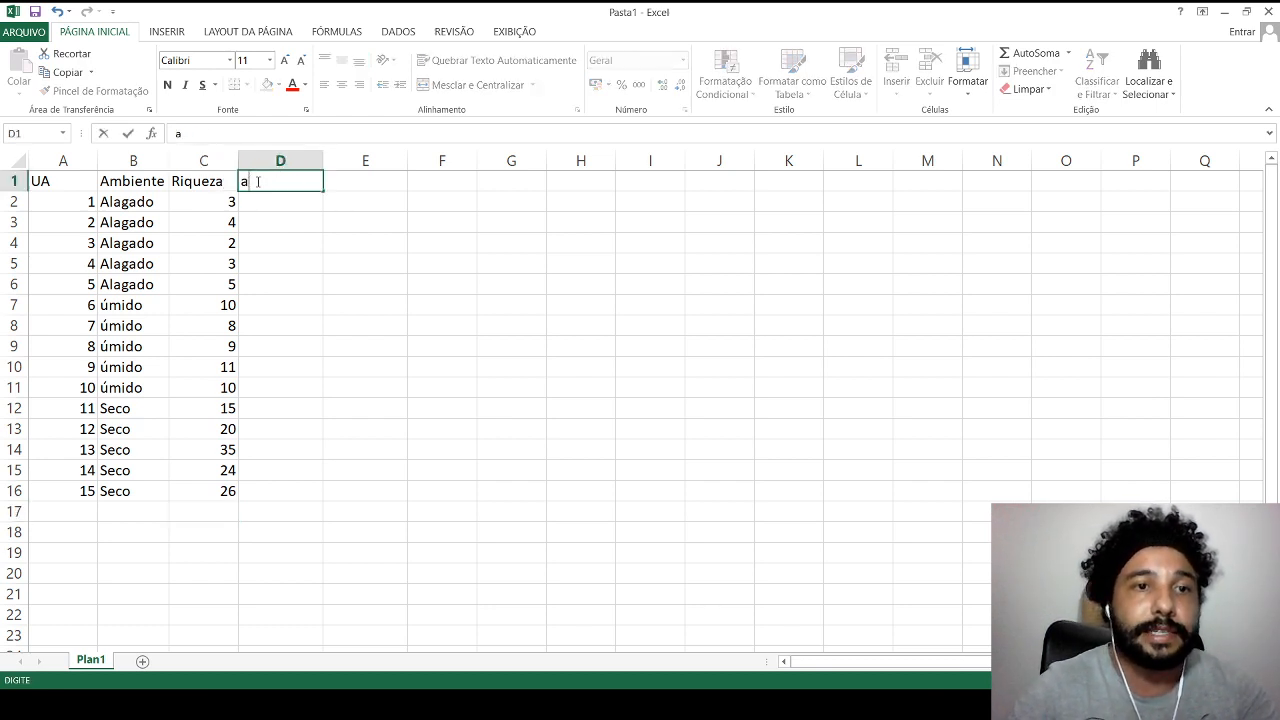
text(Abund)
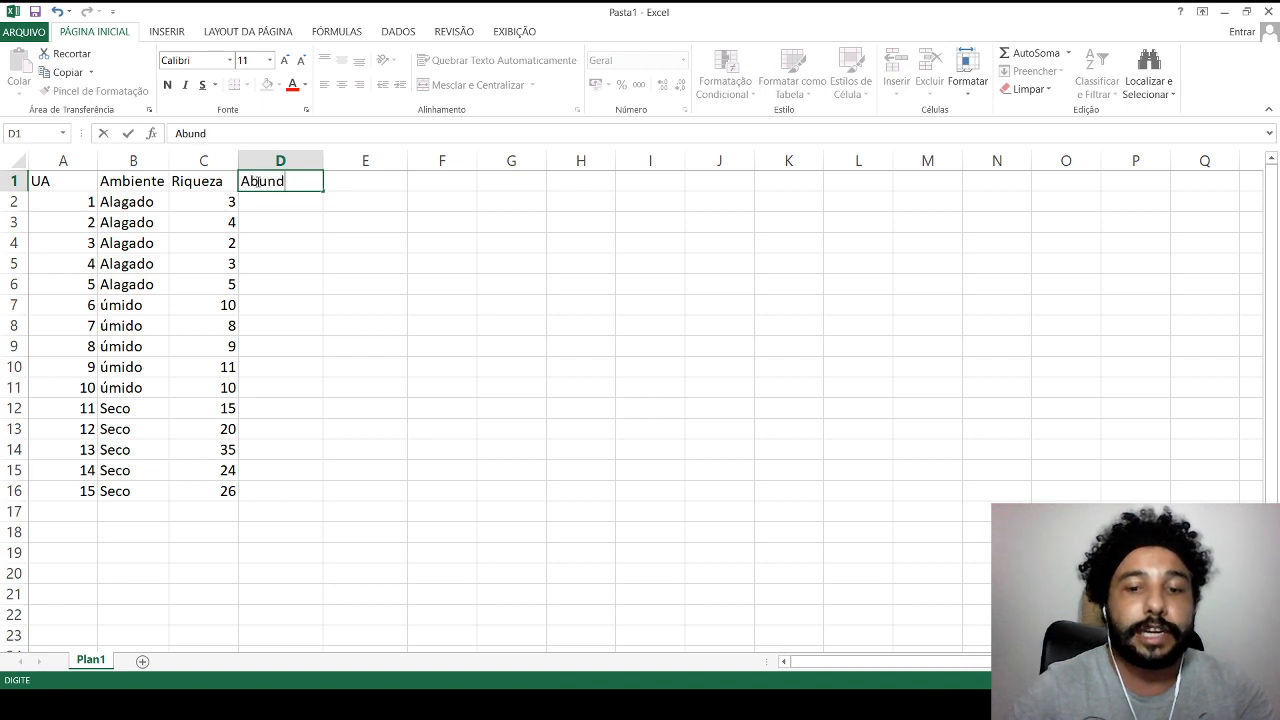
text(ância)
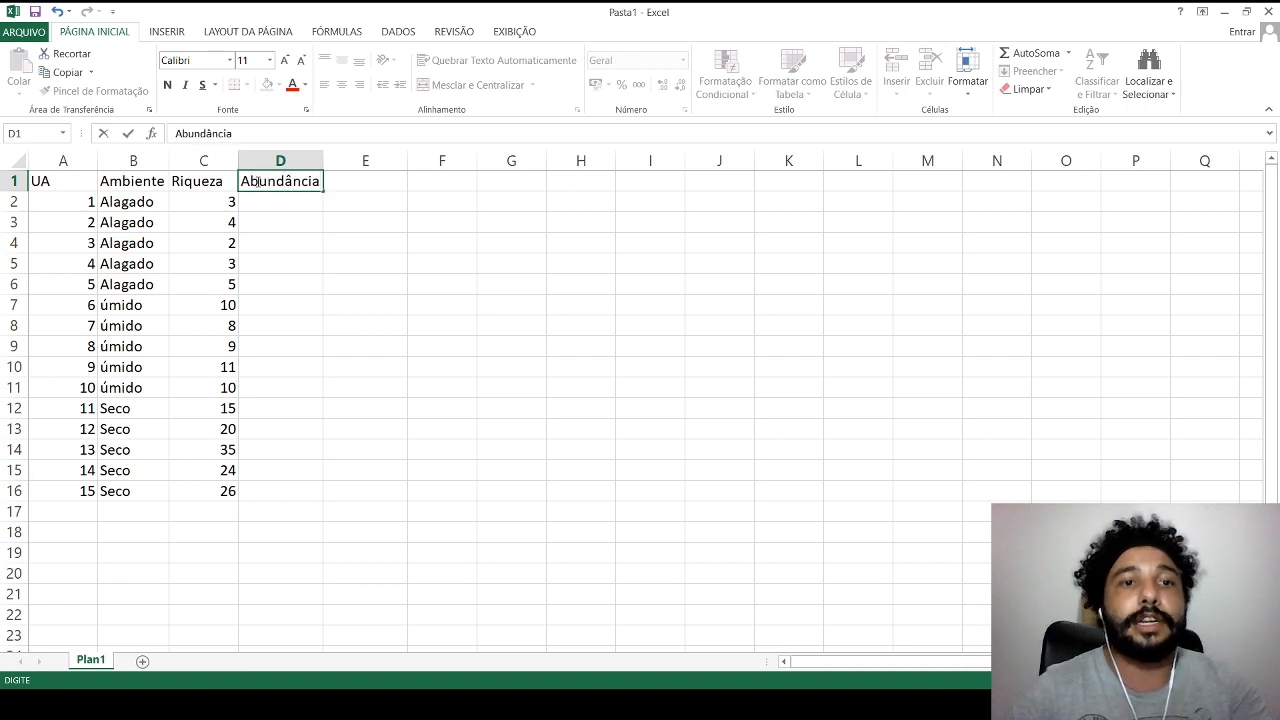
click(388, 222)
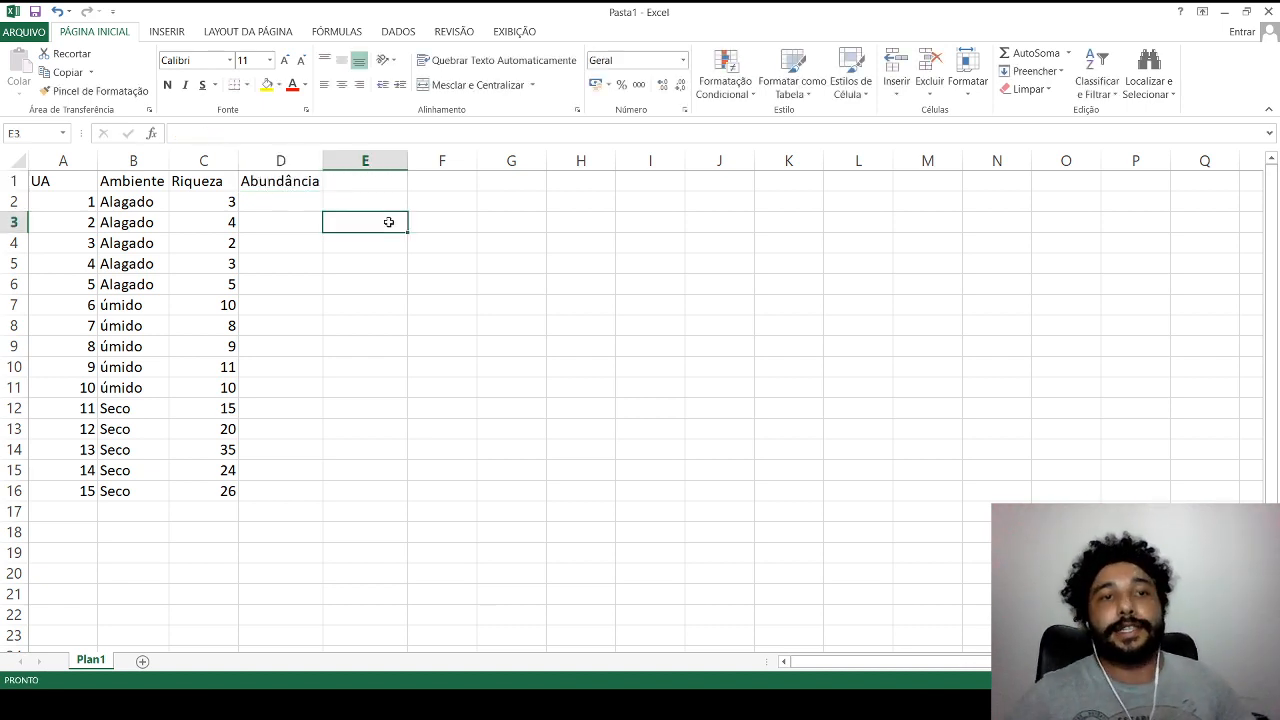
Enter the Abundância values 7, 8, 4, 6 and 12 in D2 to D6 for the Alagado units.
click(294, 201)
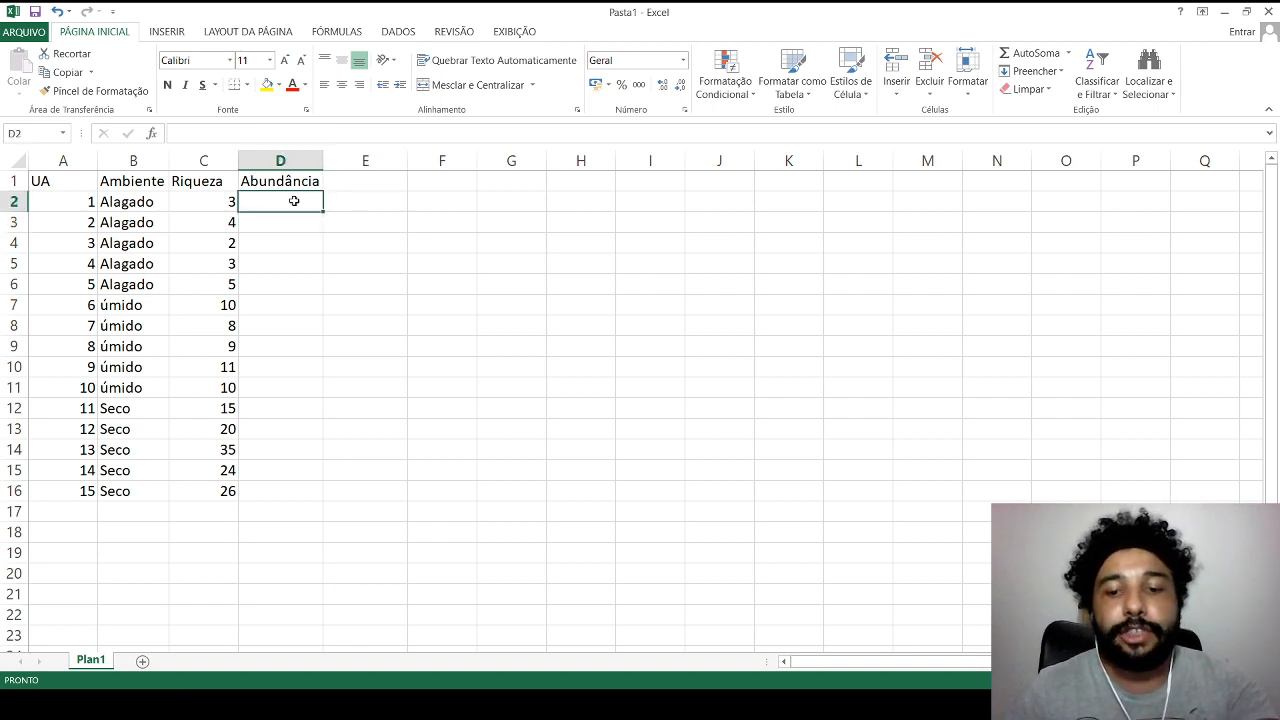
text(7)
key(Return)
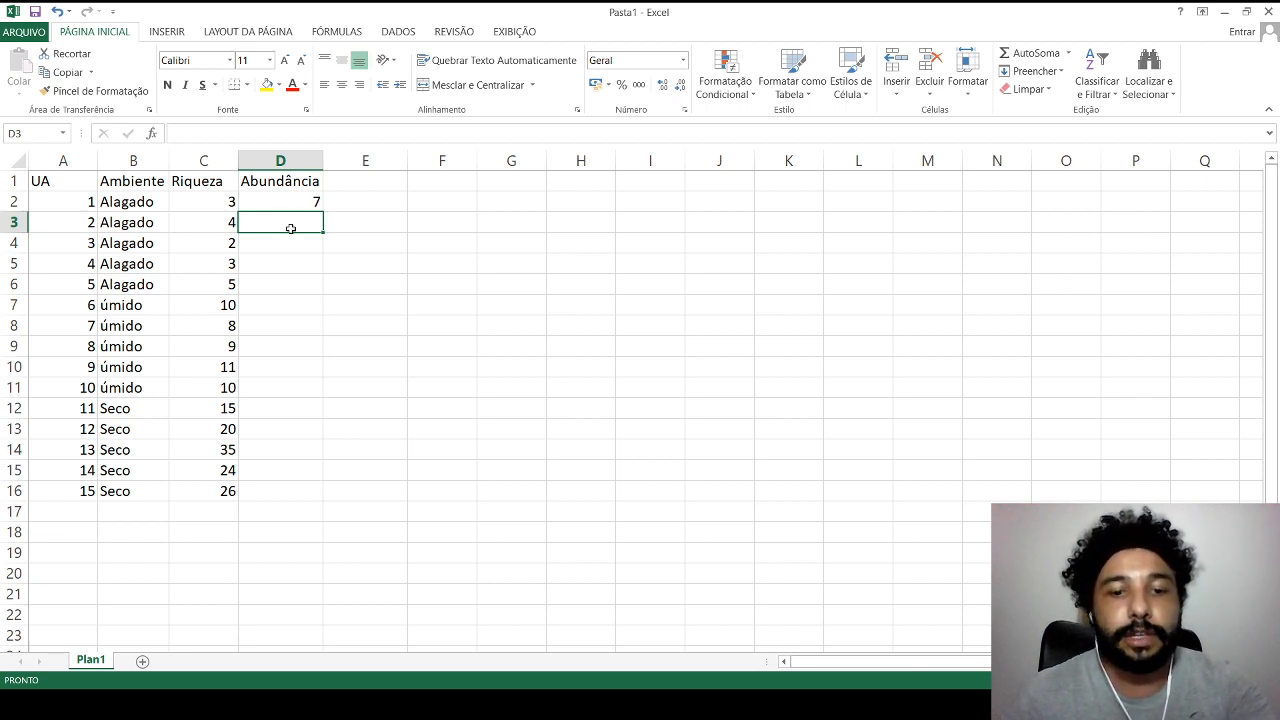
text(8)
key(Return)
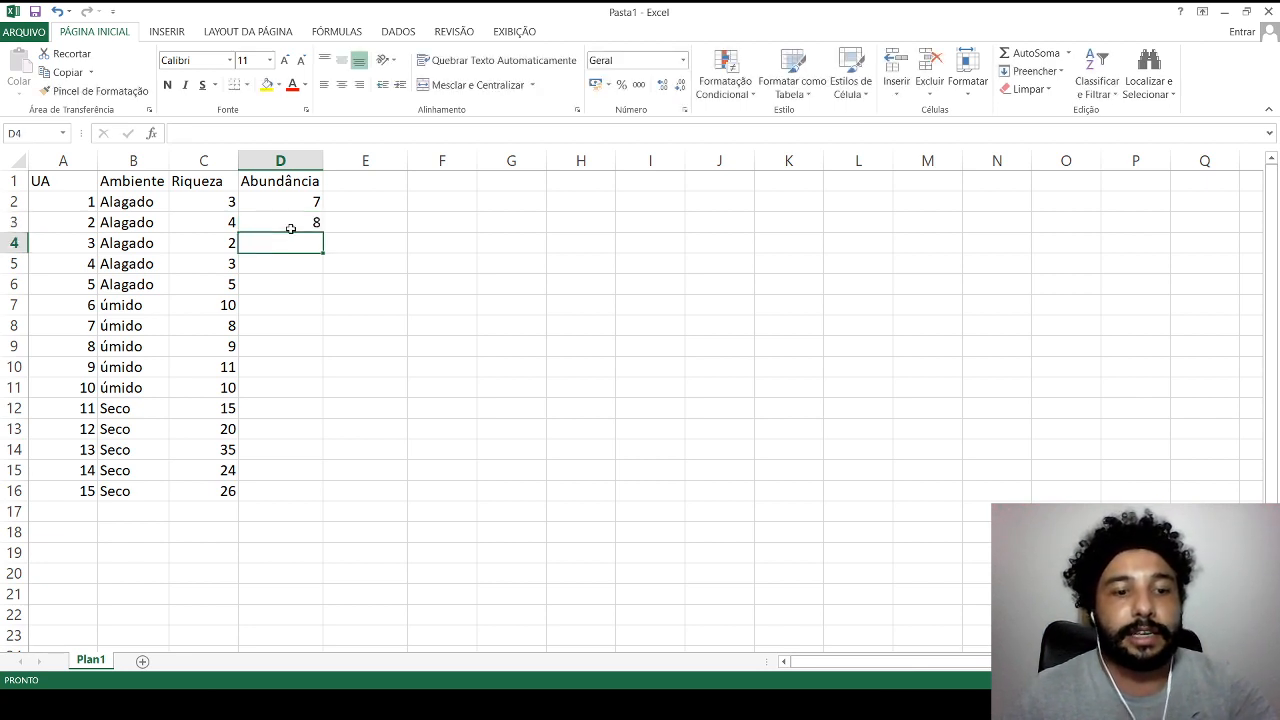
text(4)
key(Return)
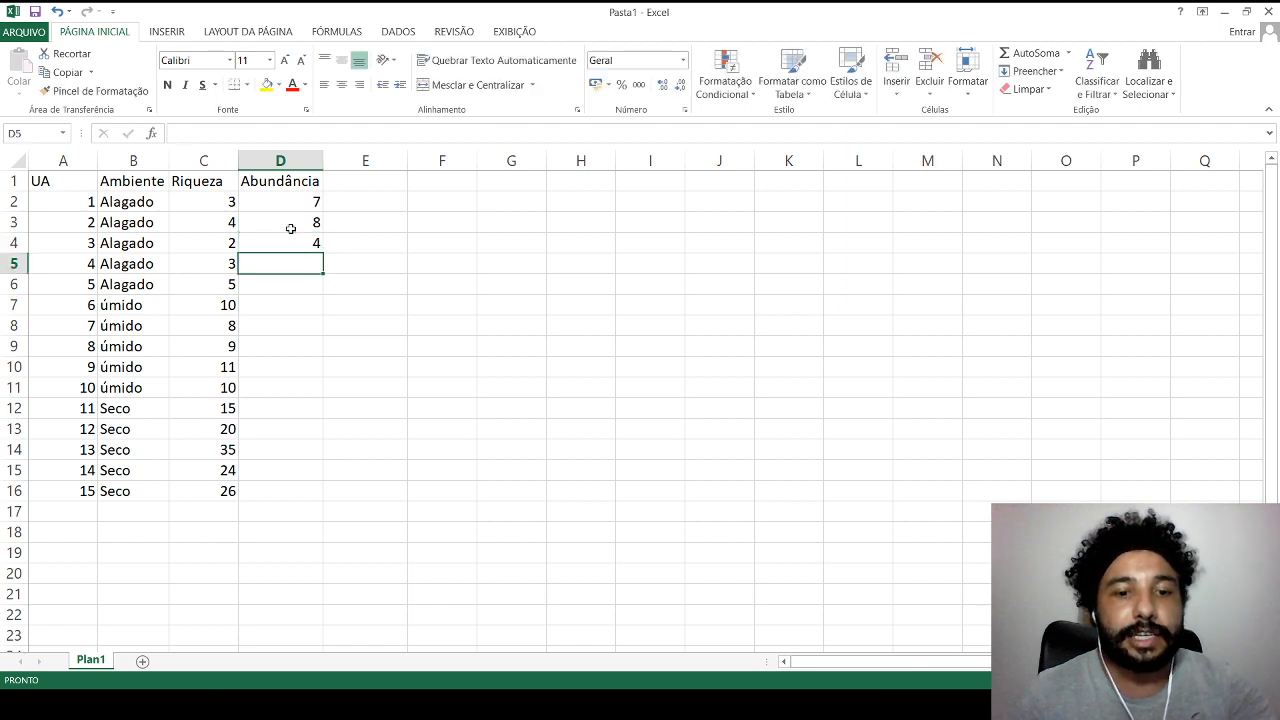
text(6)
key(Return)
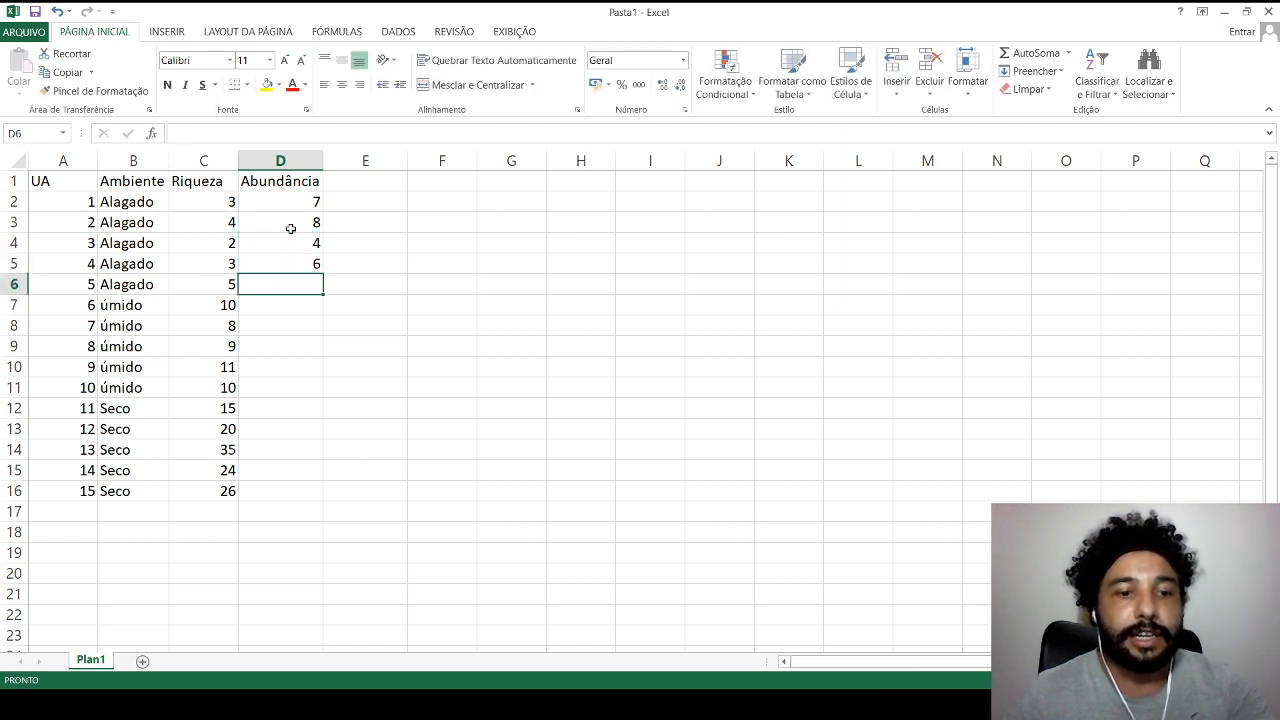
text(12)
key(Return)
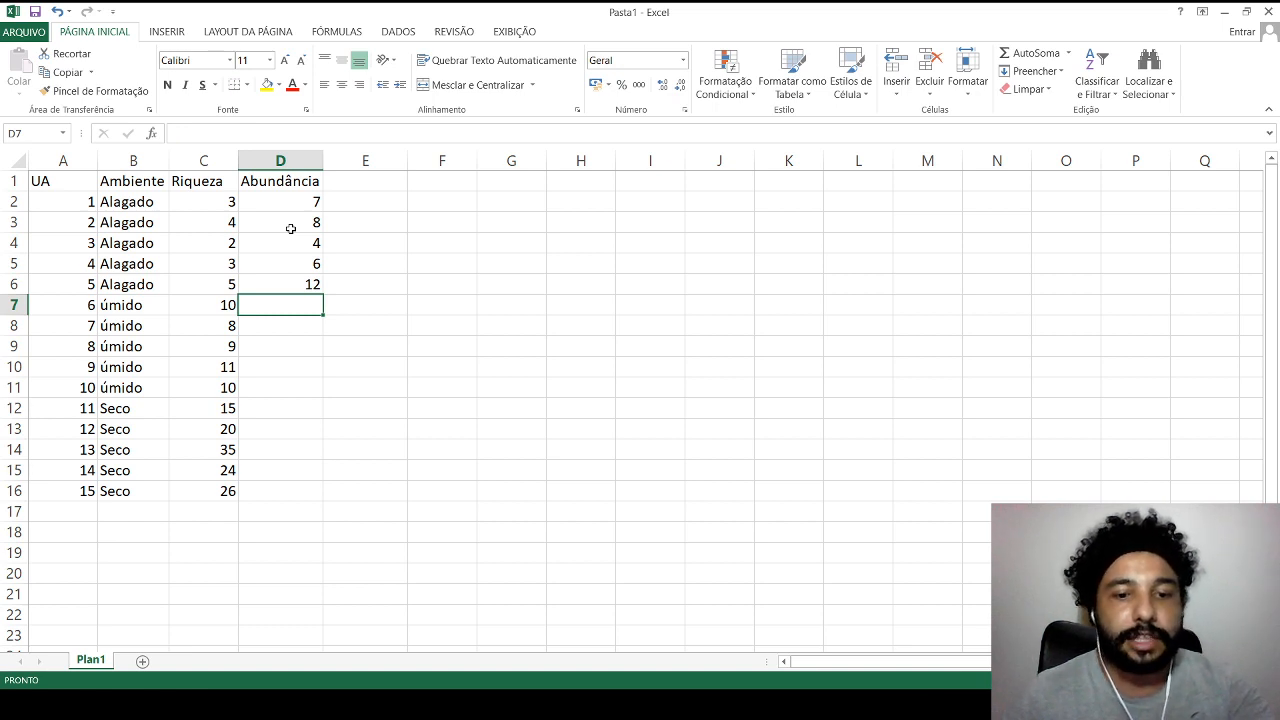
Enter the Abundância values 30, 20, 18, 22 and 20 in D7 to D11 for the úmido units.
text(30)
key(Return)
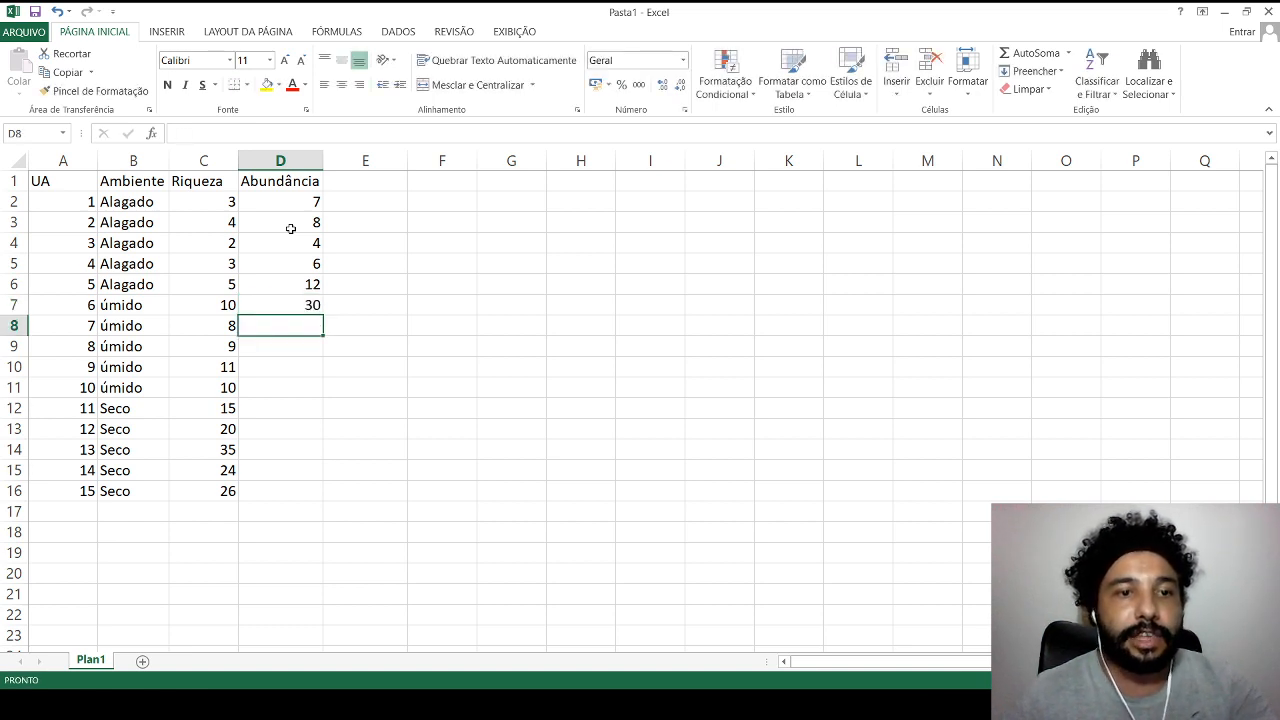
text(20)
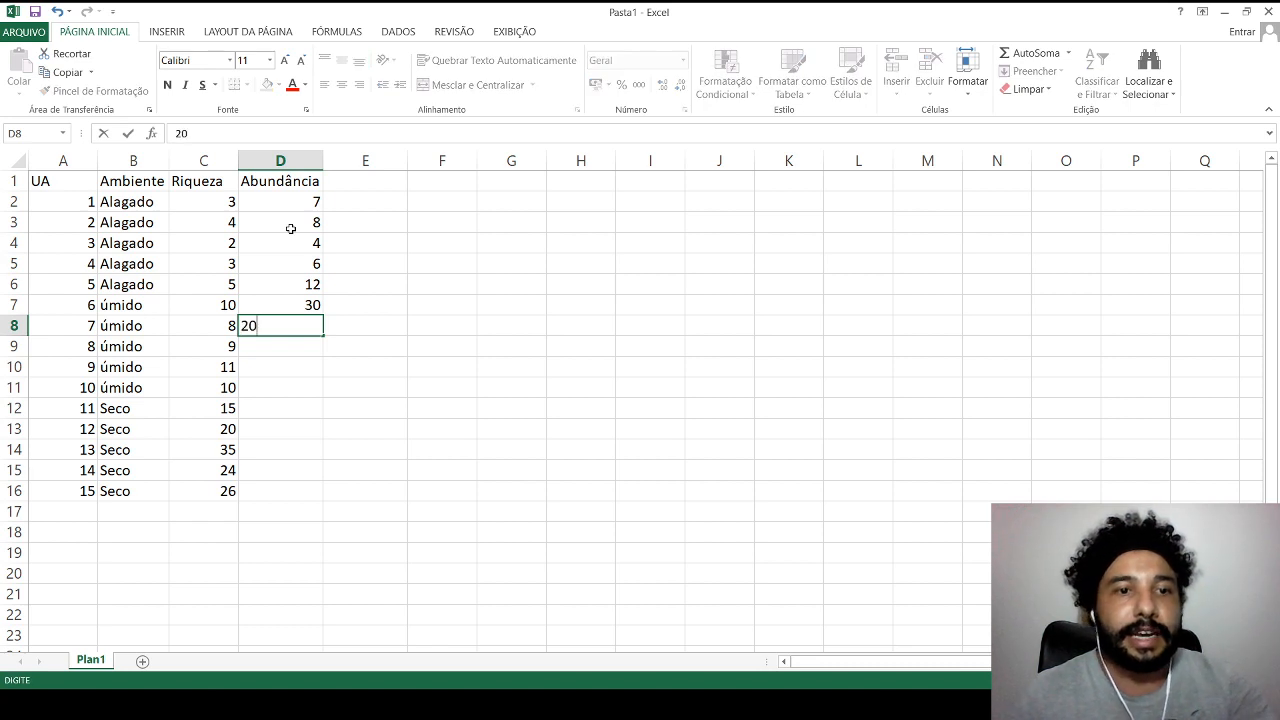
key(Return)
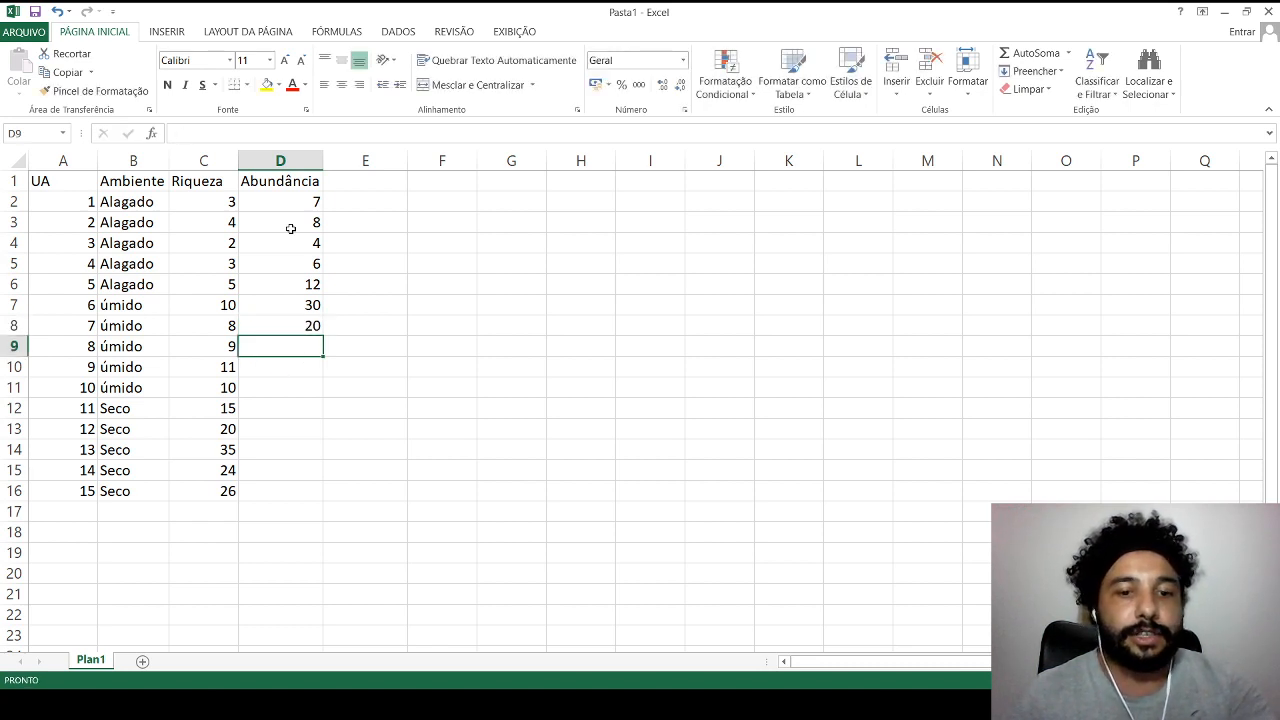
text(18)
key(Return)
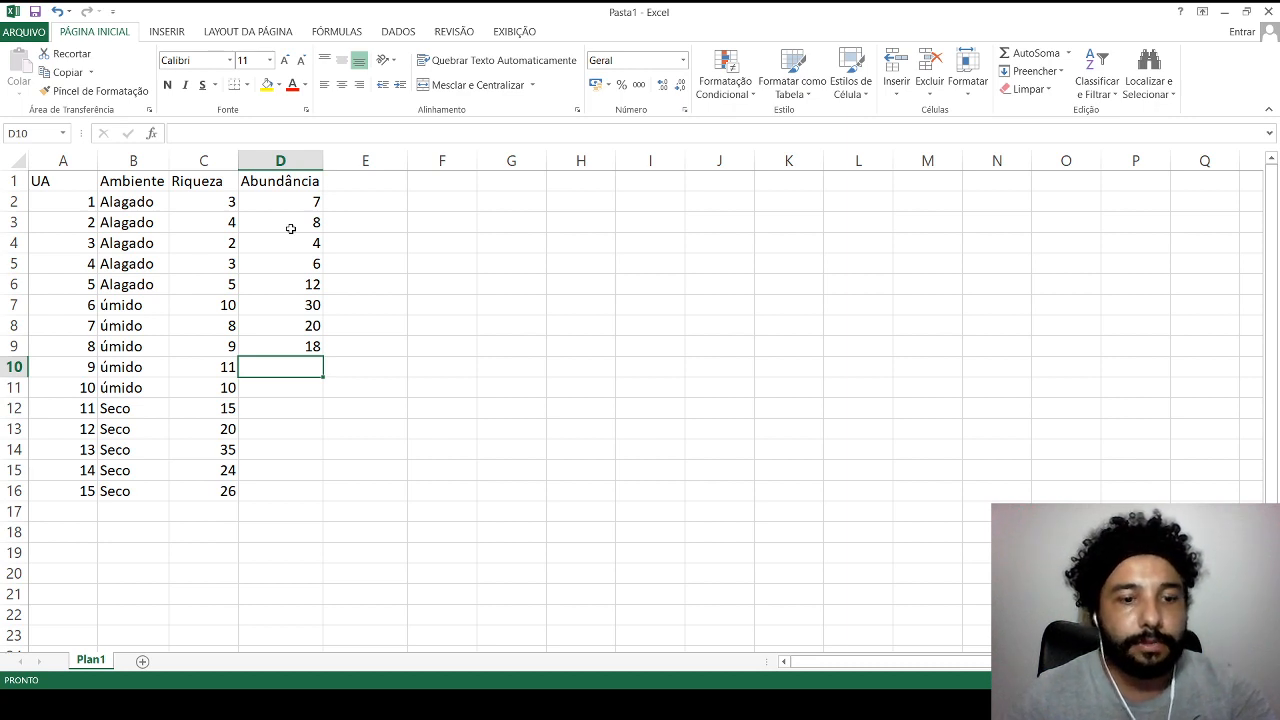
text(22)
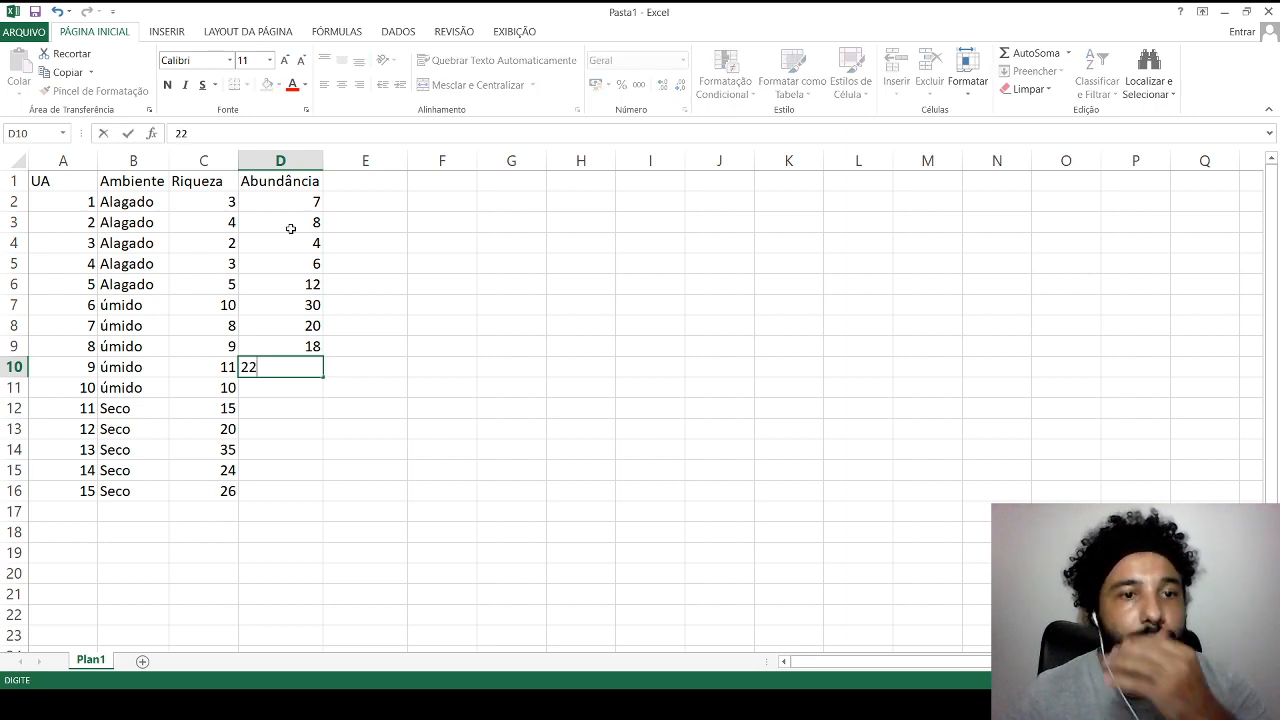
key(Return)
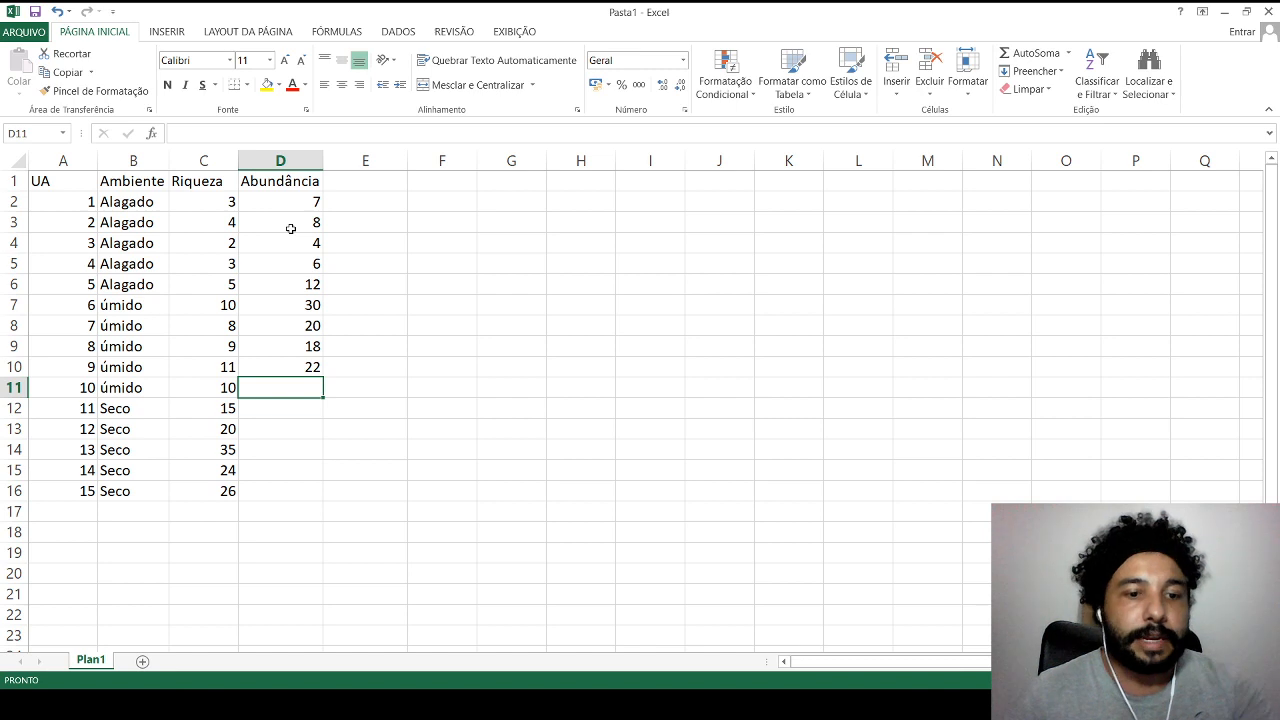
text(20)
key(Return)
key(Return)
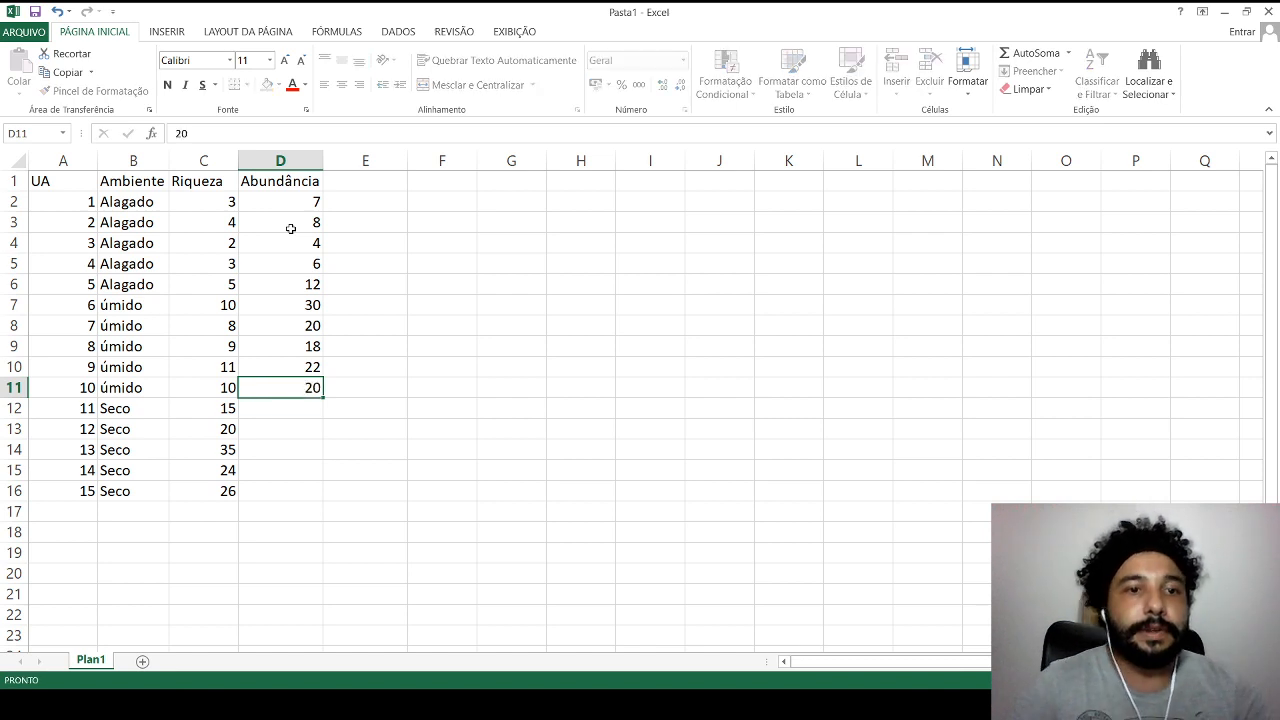
key(Up)
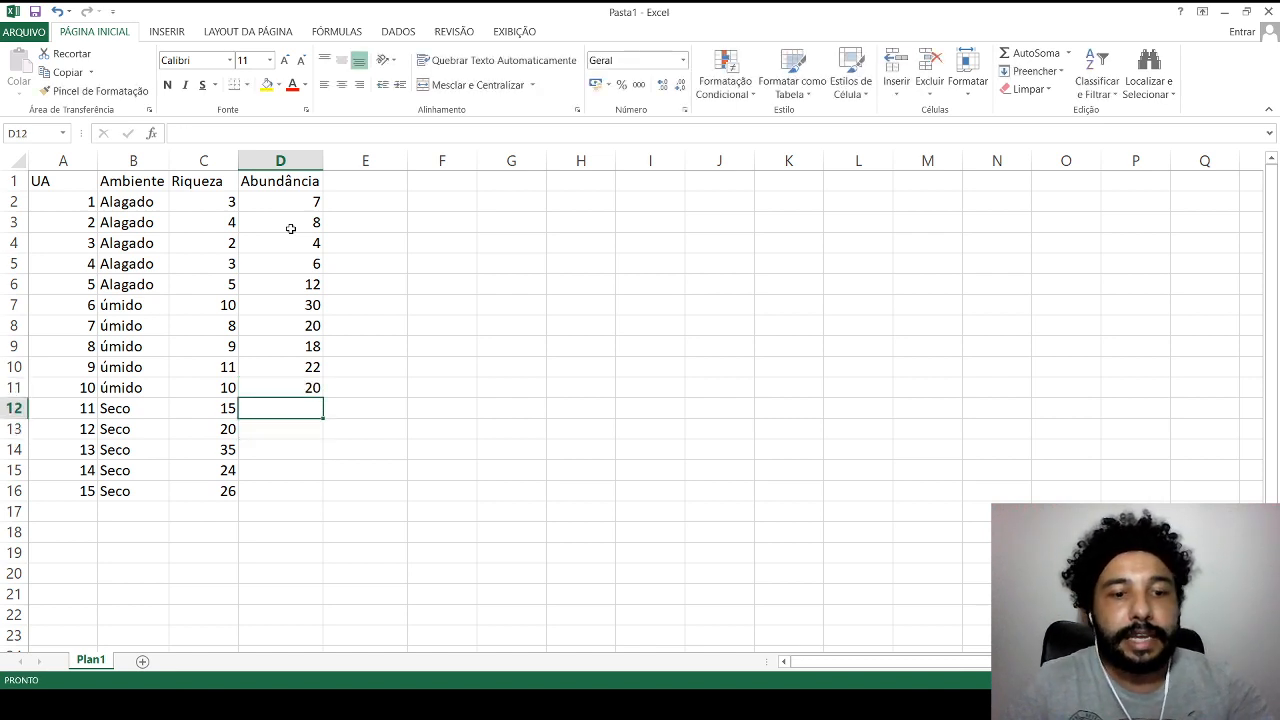
Enter the Abundância values 40, 38, 35, 37 and 40 in D12 to D16 for the Seco units.
text(40)
key(Return)
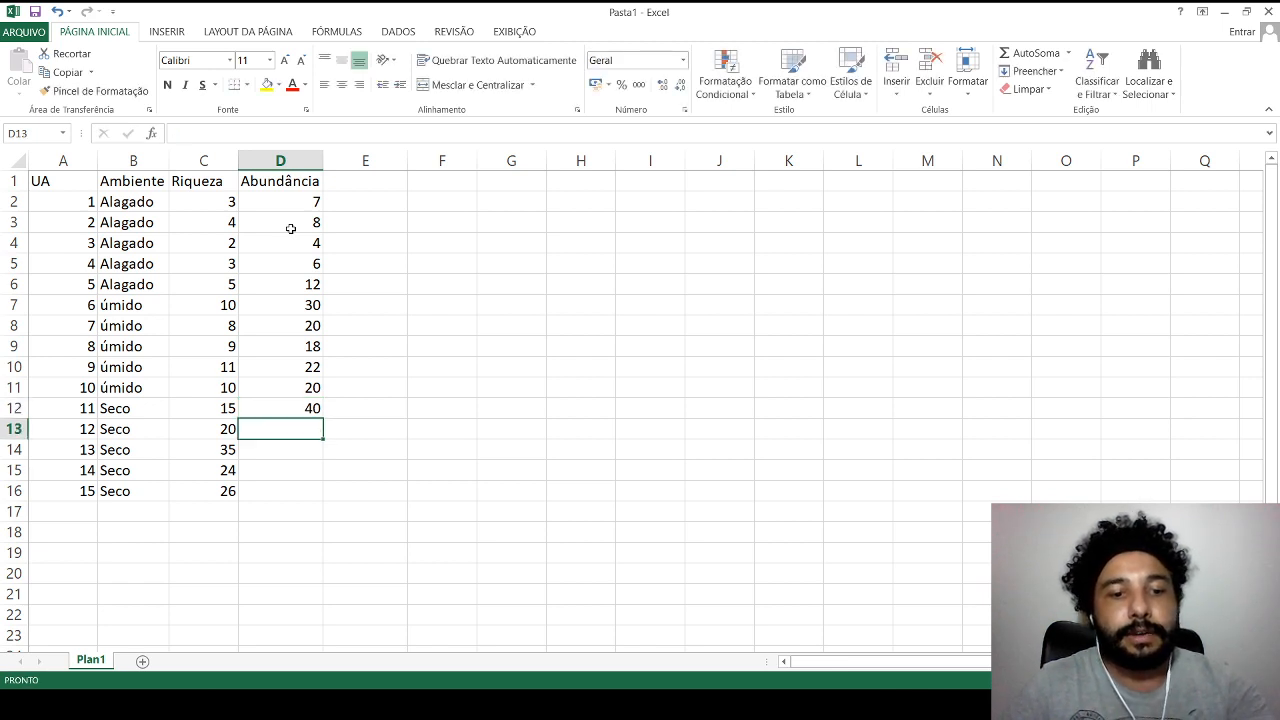
text(38)
key(Return)
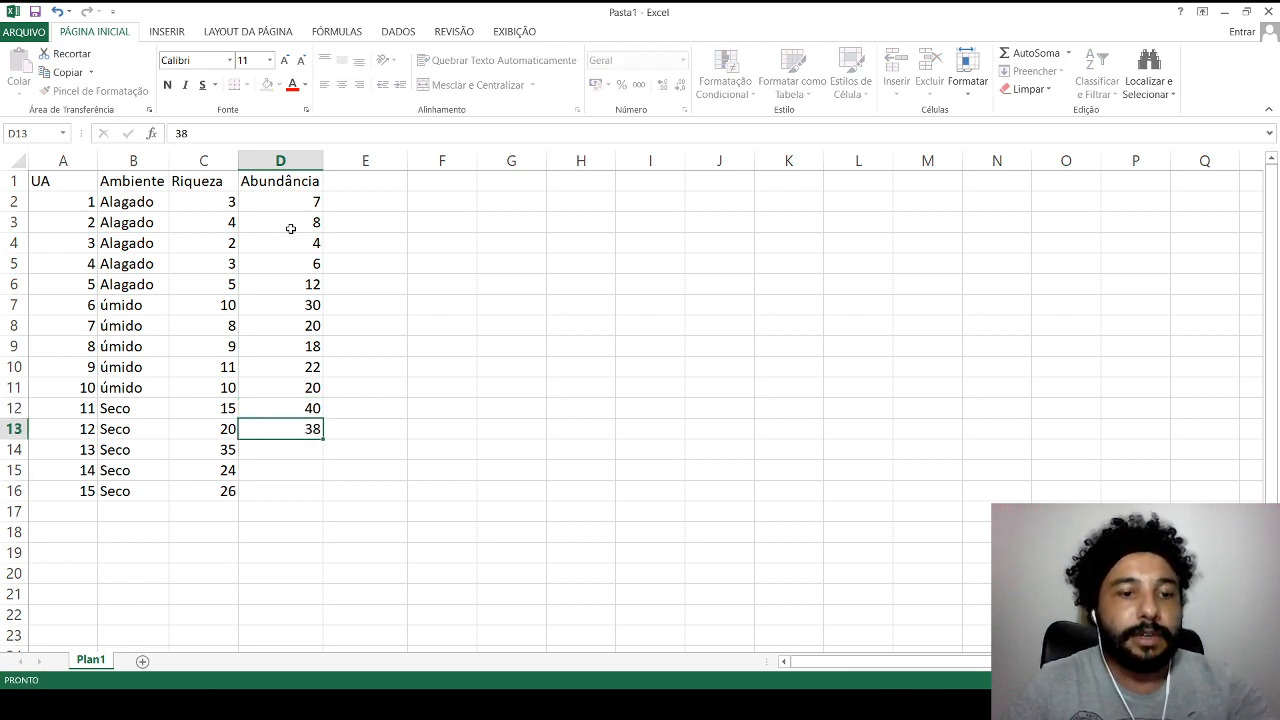
text(35)
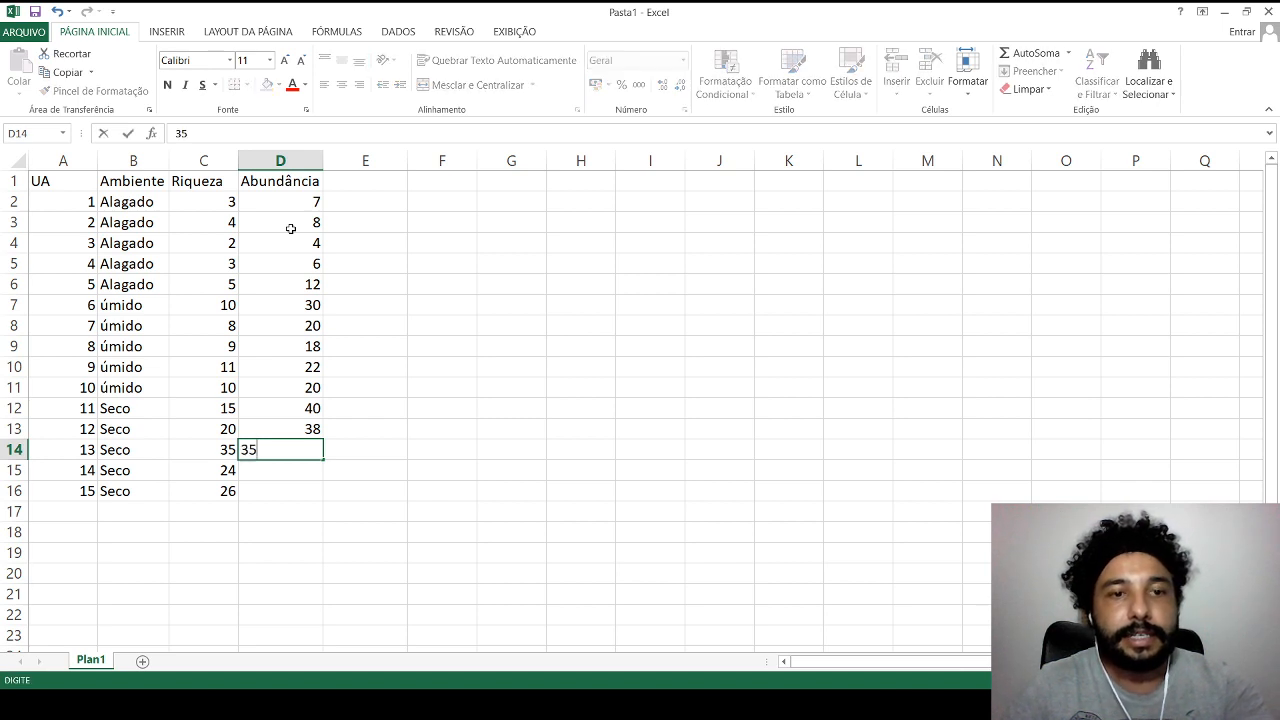
key(Return)
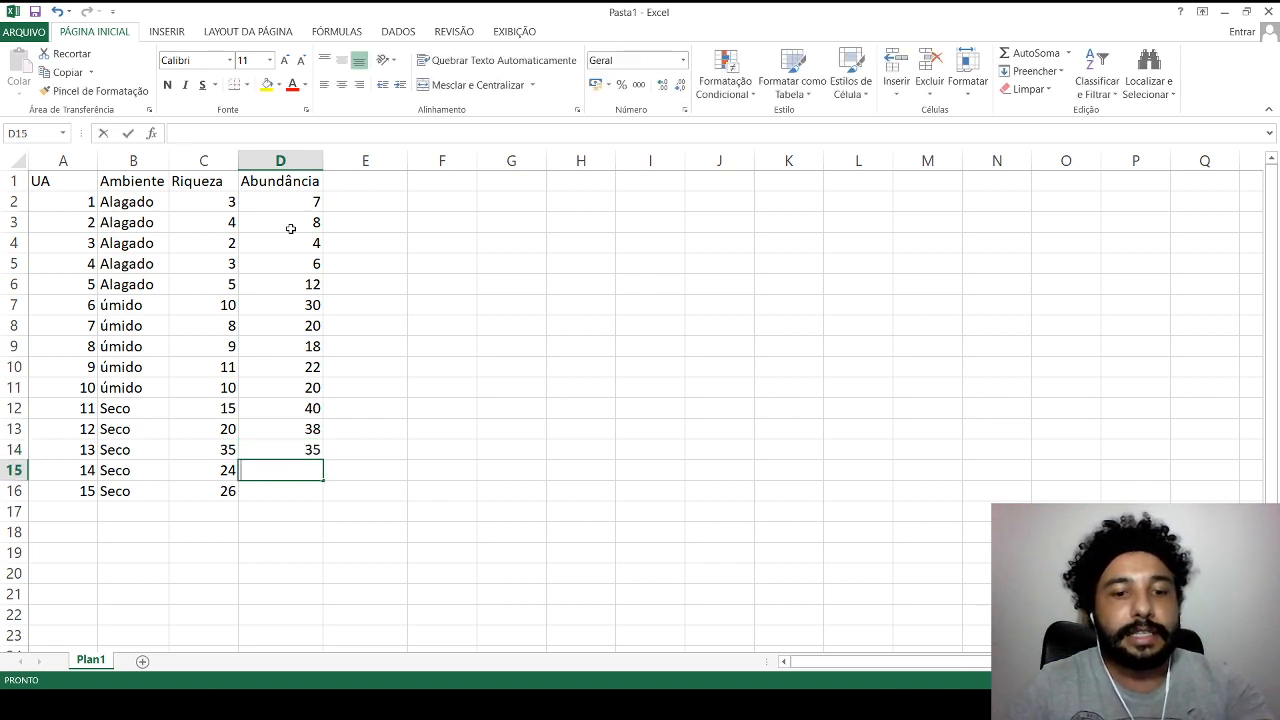
text(37)
key(Return)
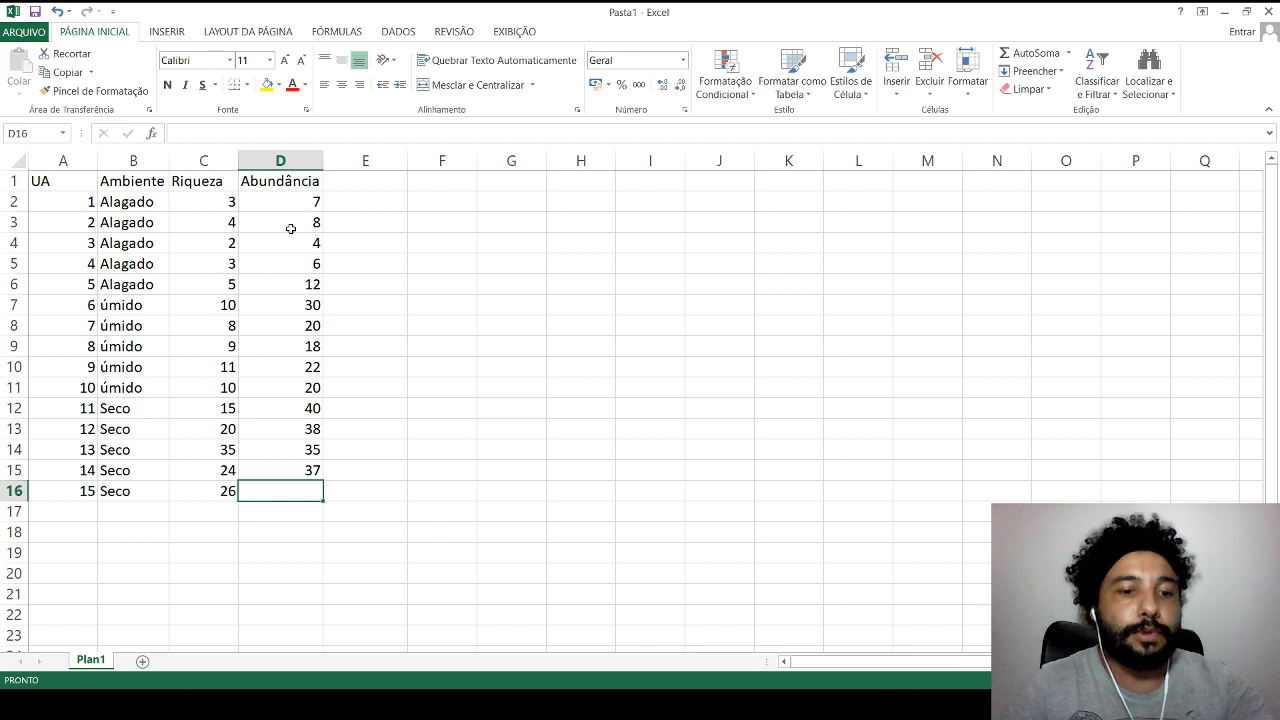
text(40)
key(Return)
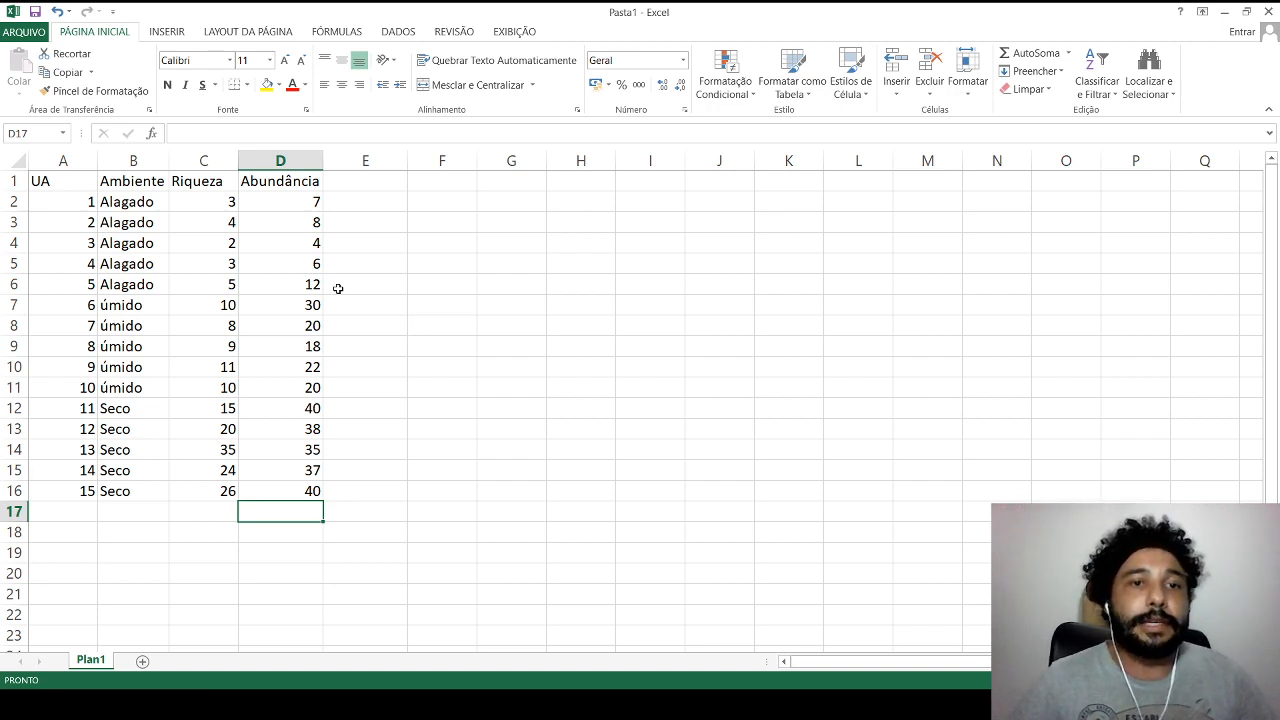
Enter the column header "altura" in cell E1.
double_click(362, 181)
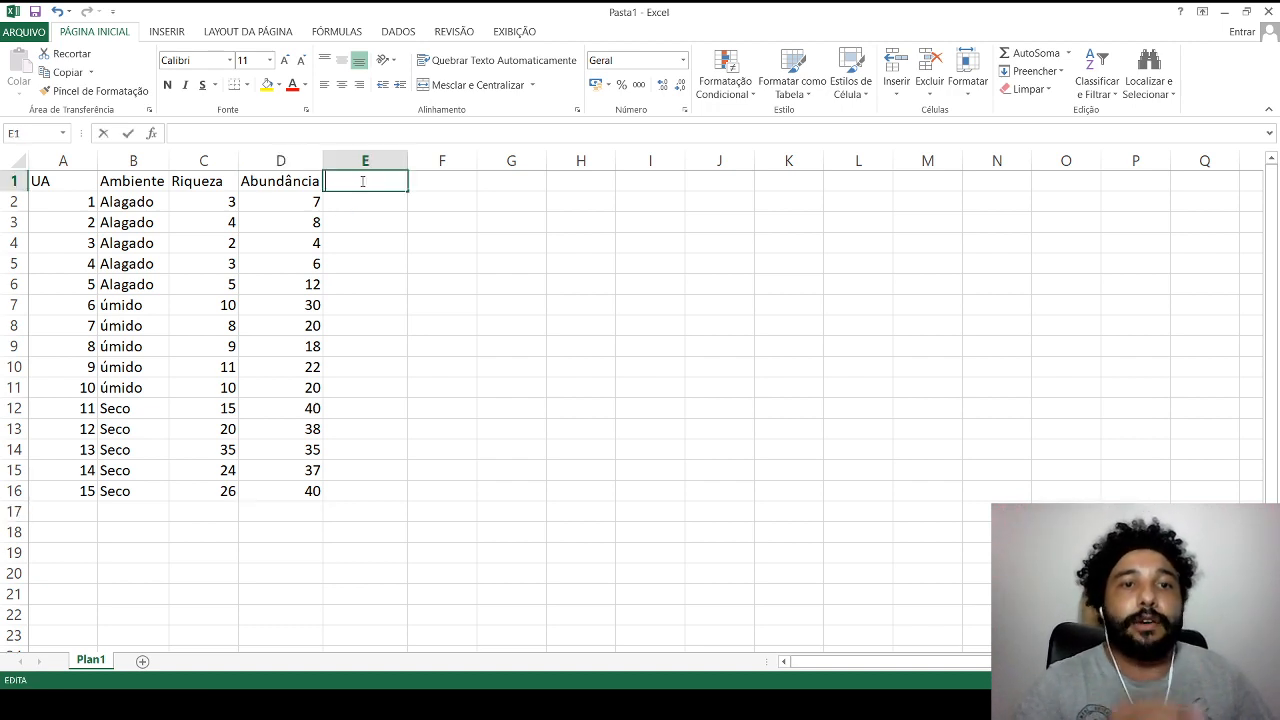
text(altura)
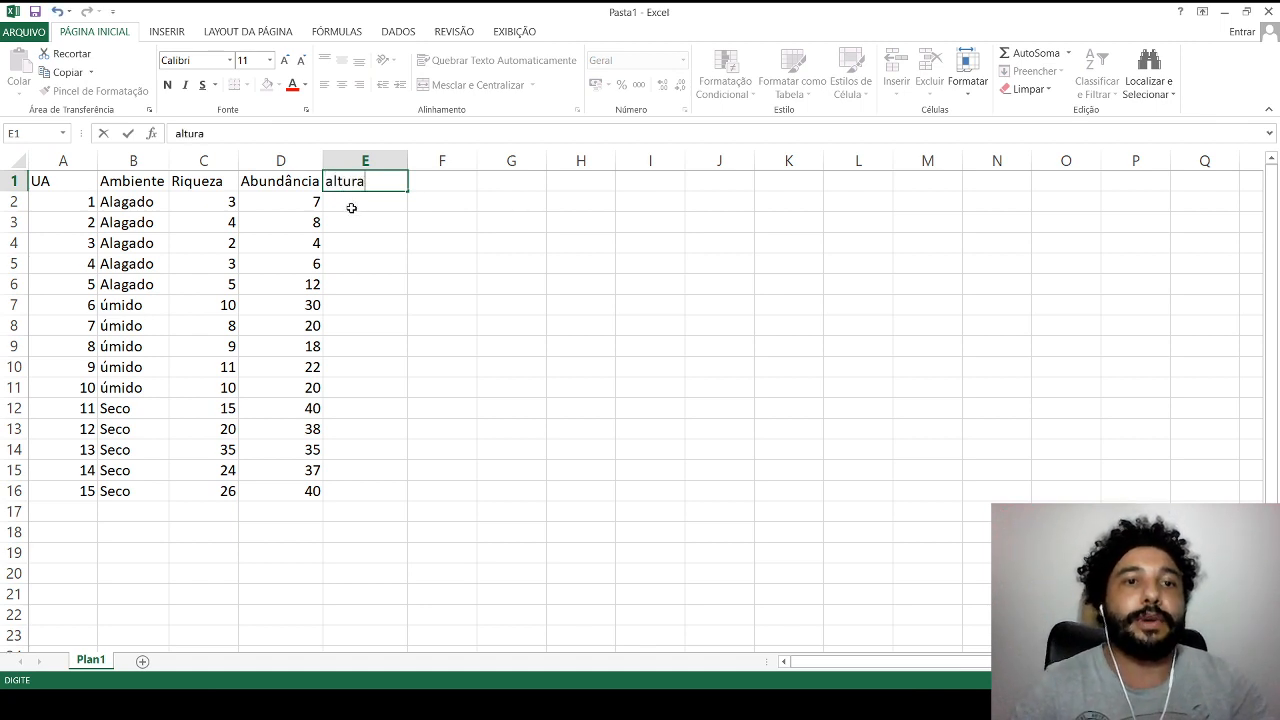
click(351, 207)
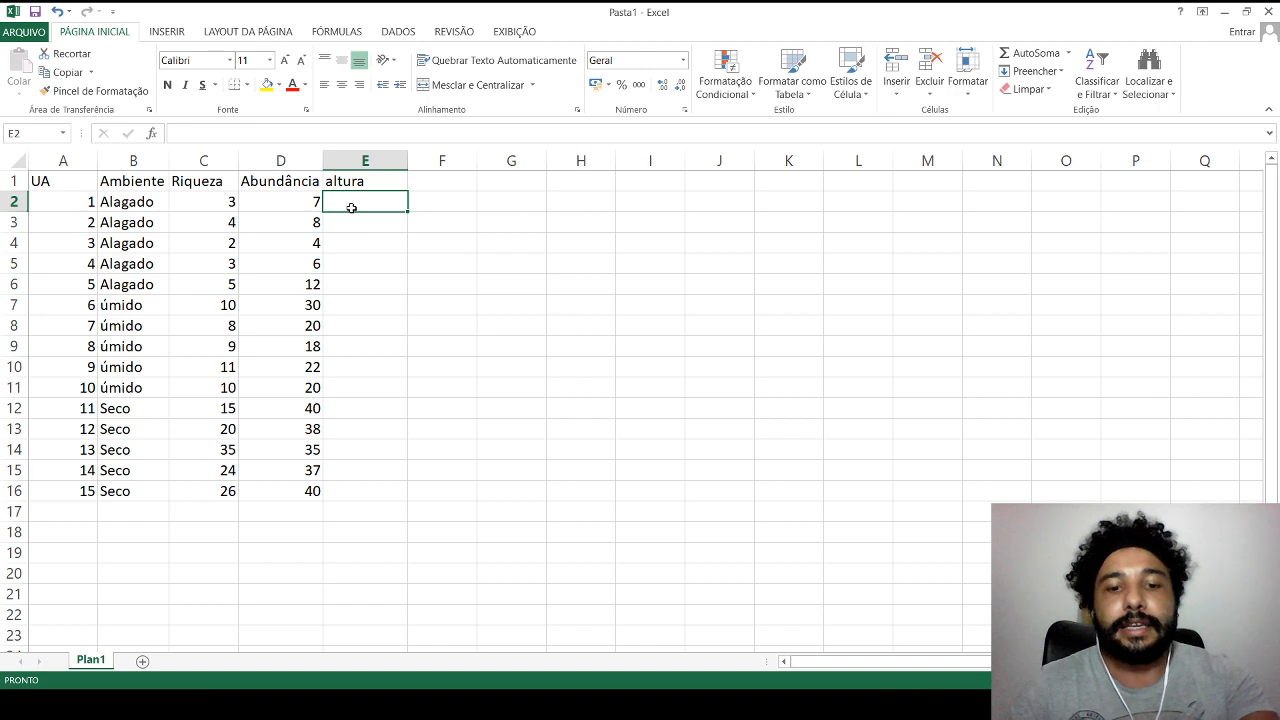
Enter the altura values 7, 6 and 8 in E2 to E4 for the first three Alagado units.
text(7)
key(Return)
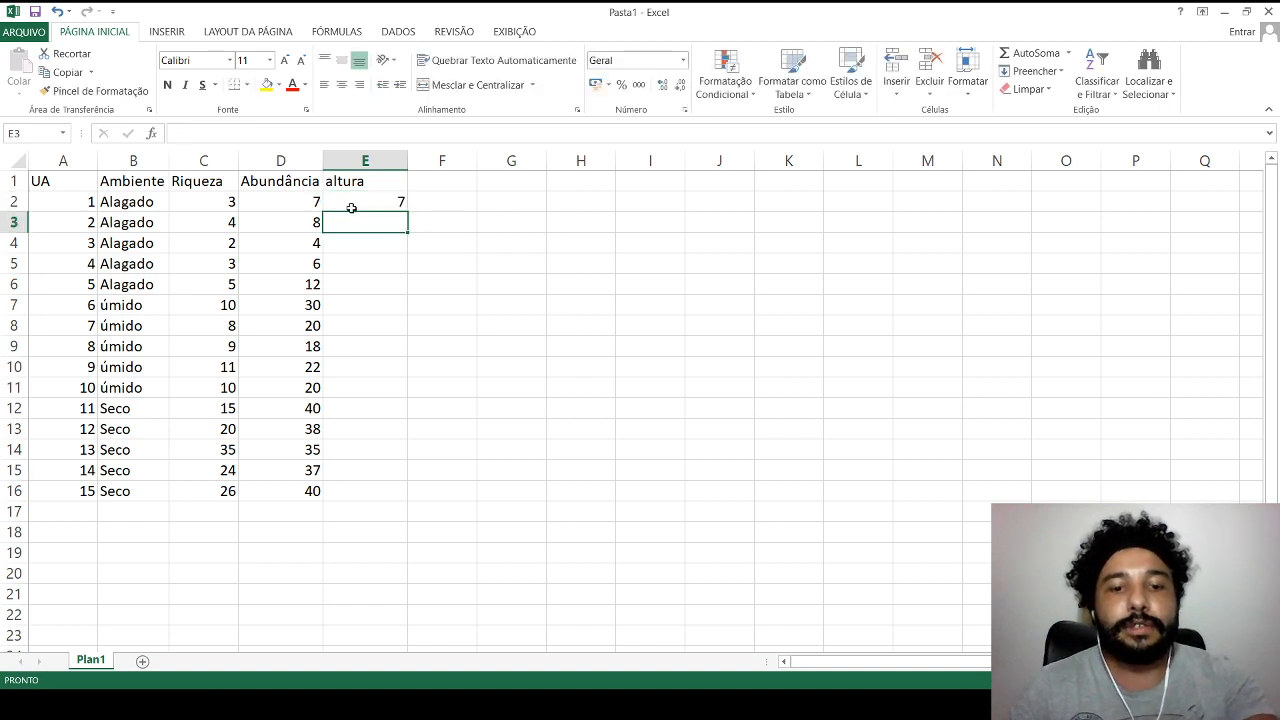
text(6)
key(Return)
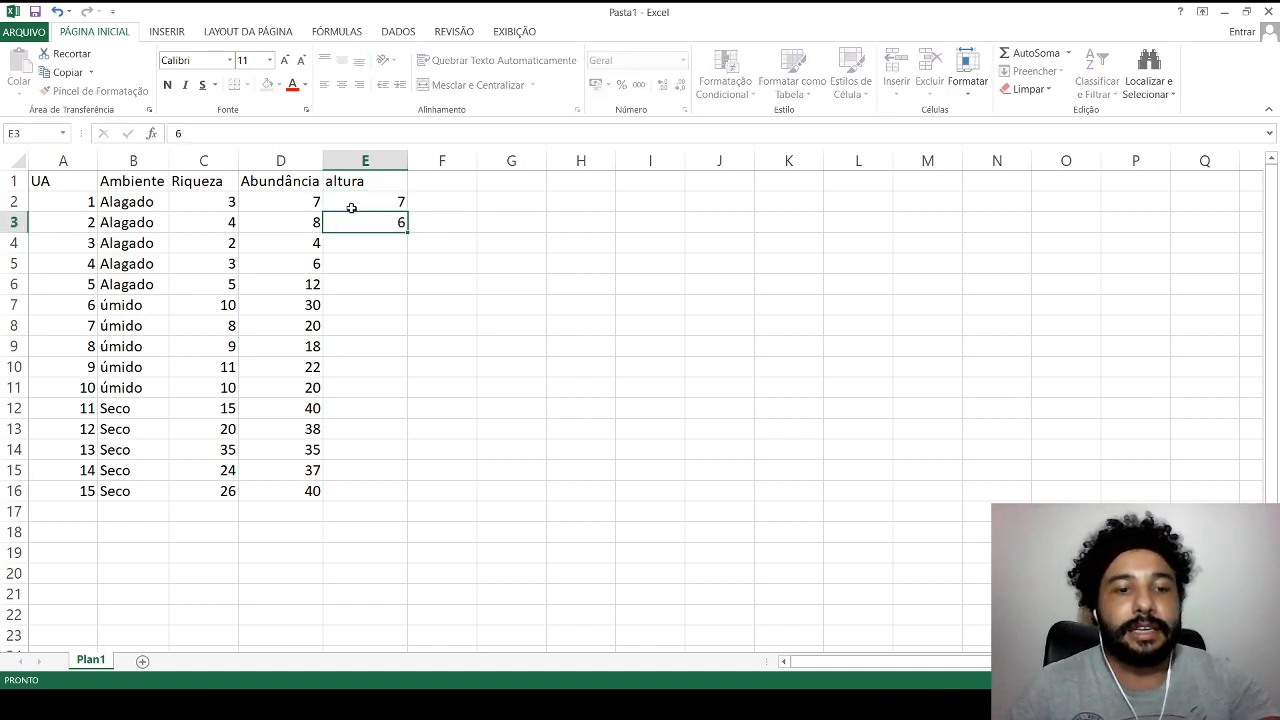
text(8)
key(Return)
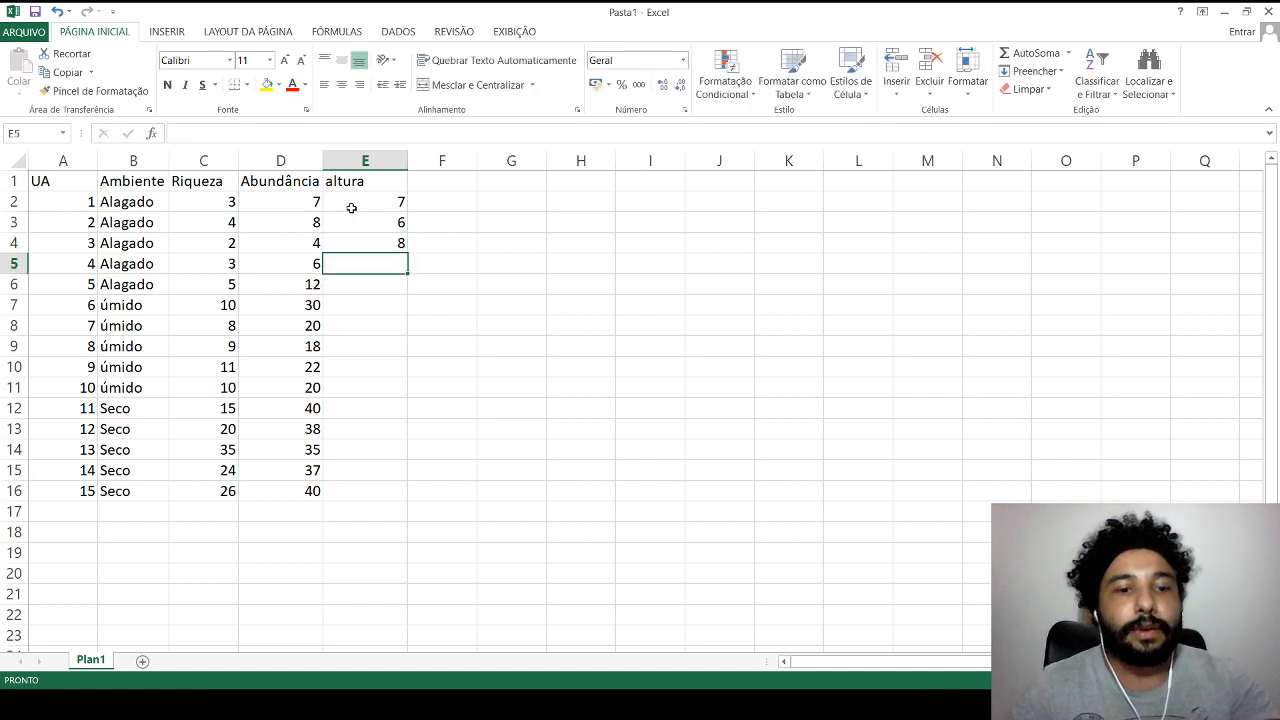
text(4)
key(Return)
key(Up)
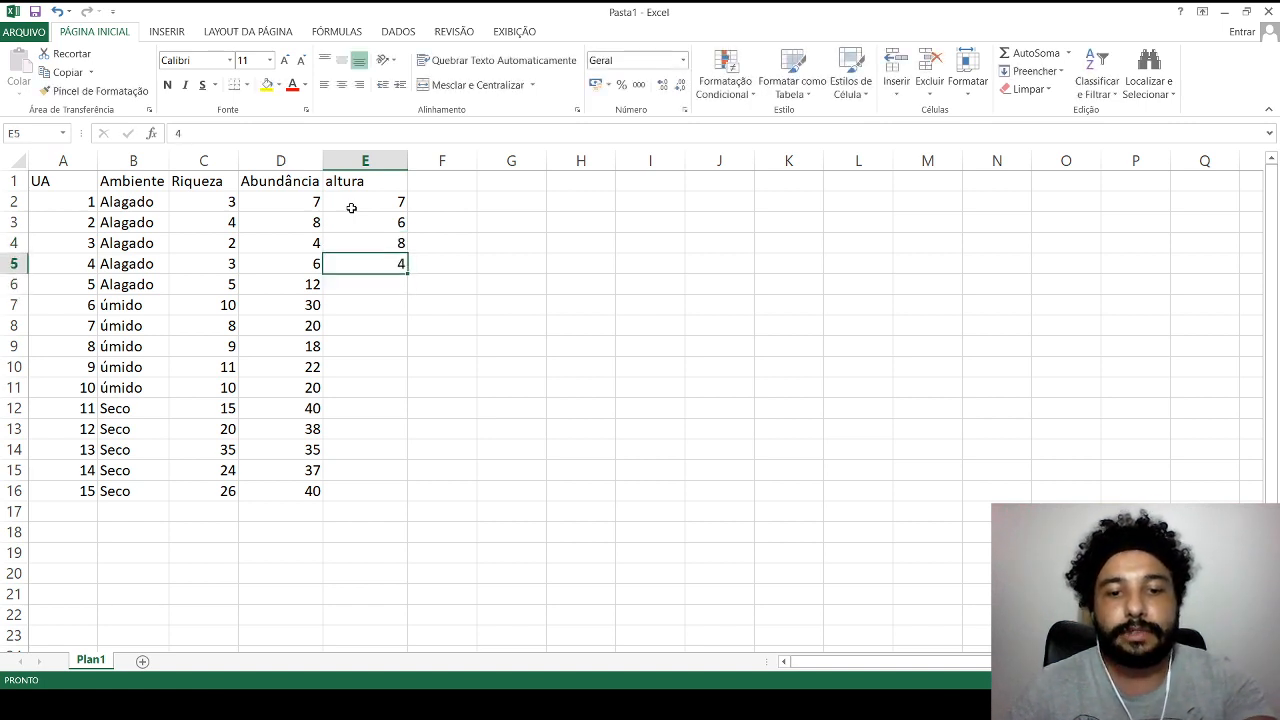
Enter the altura values 7 and 8 in E5 and E6 for the last two Alagado units.
text(7)
key(Return)
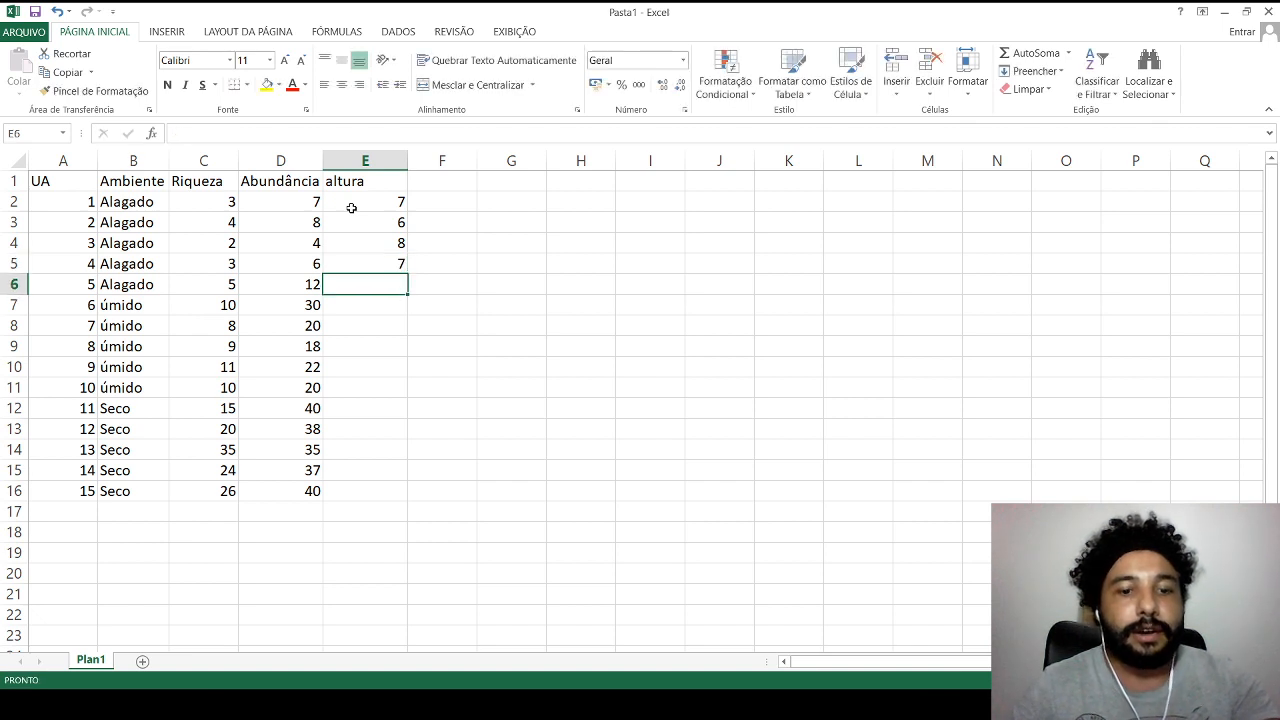
text(8)
key(Return)
key(Return)
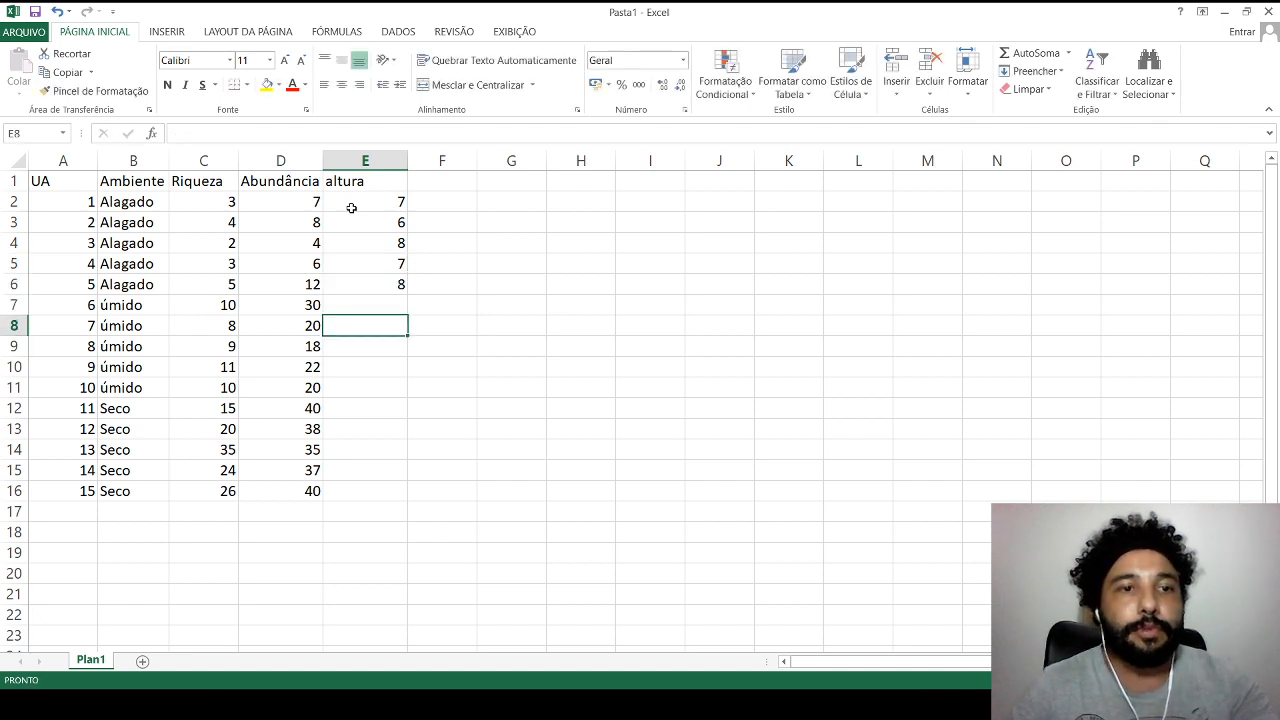
key(Up)
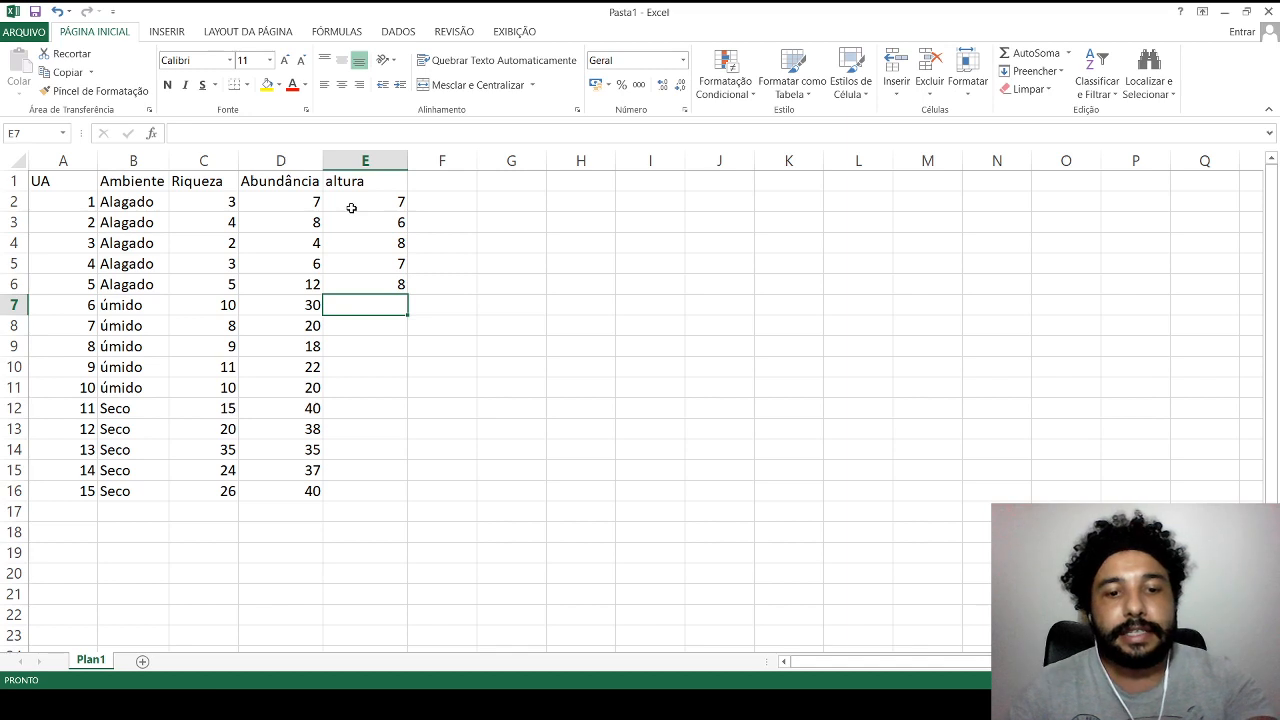
Enter the altura values 5, 6, 6, 5 and 4 in E7 to E11 for the úmido units.
text(5)
key(Return)
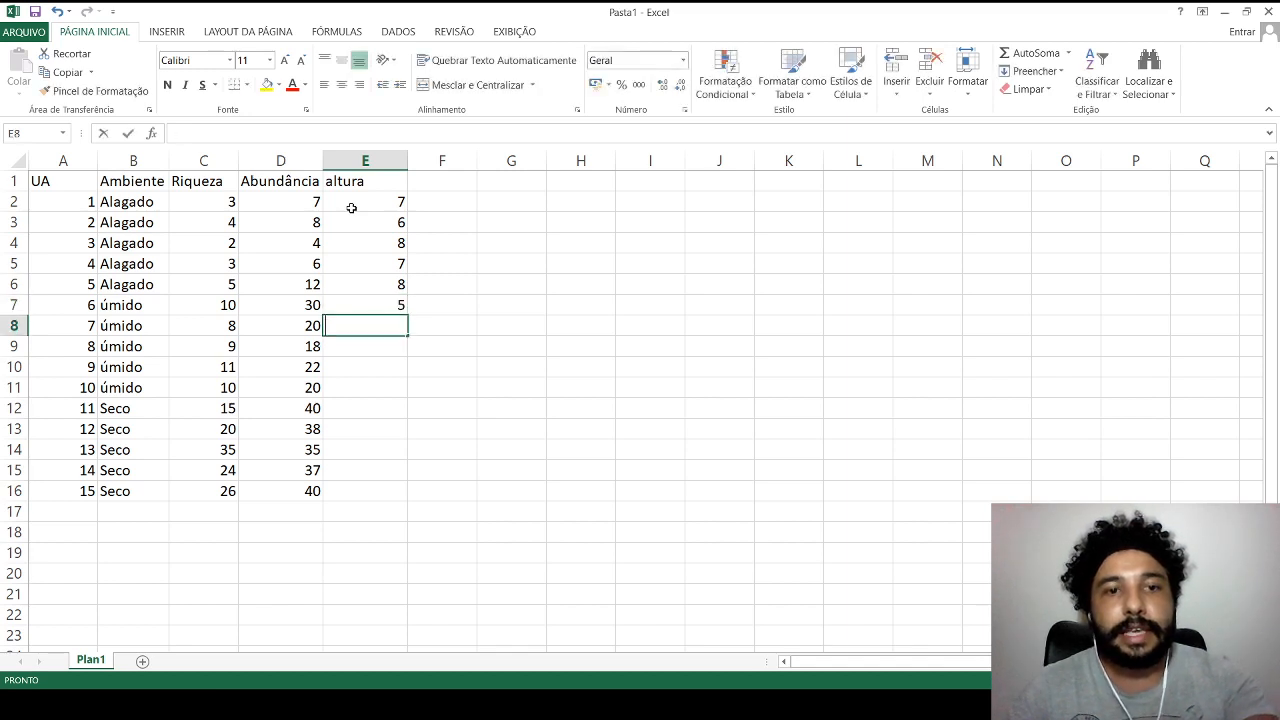
text(6)
key(Return)
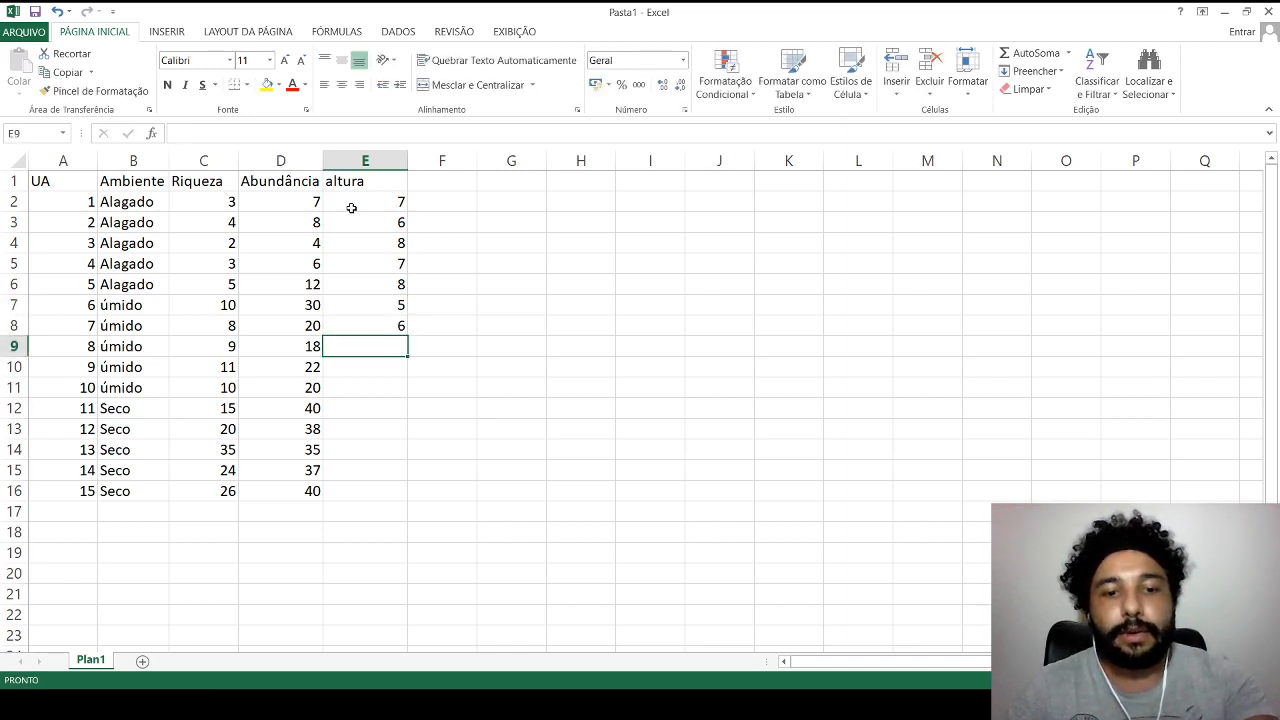
text(6)
key(Return)
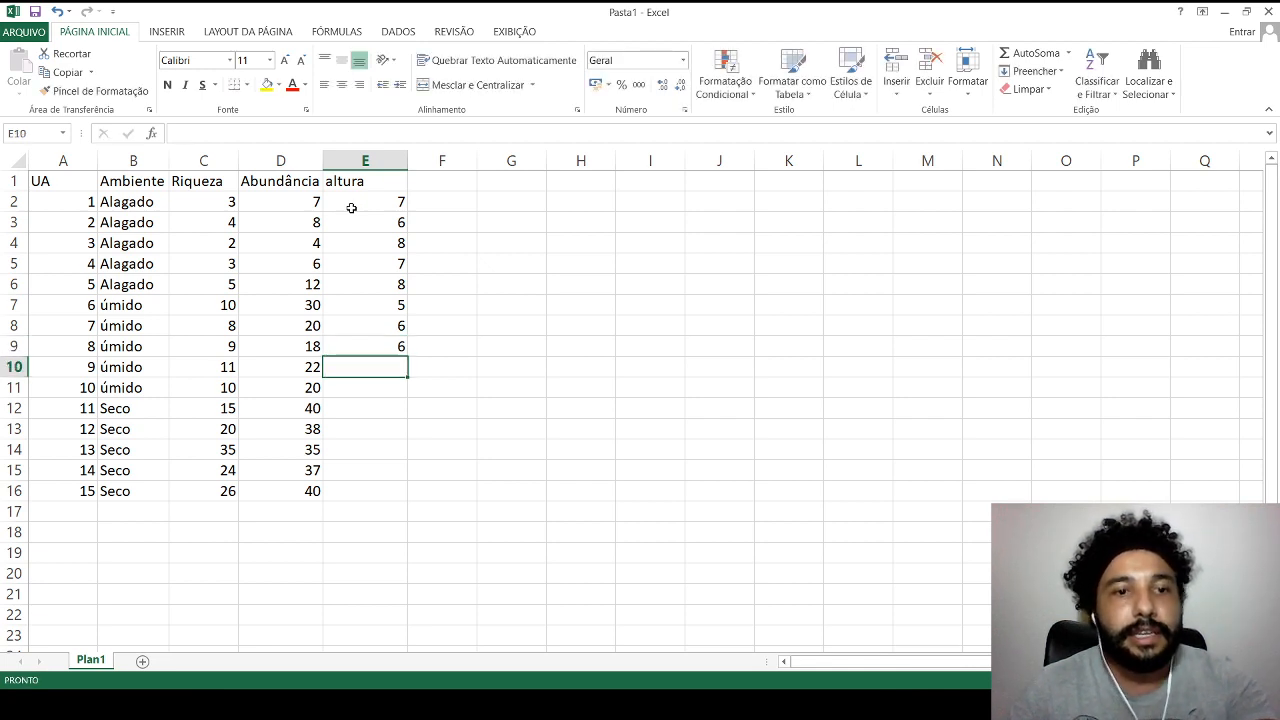
text(5)
key(Return)
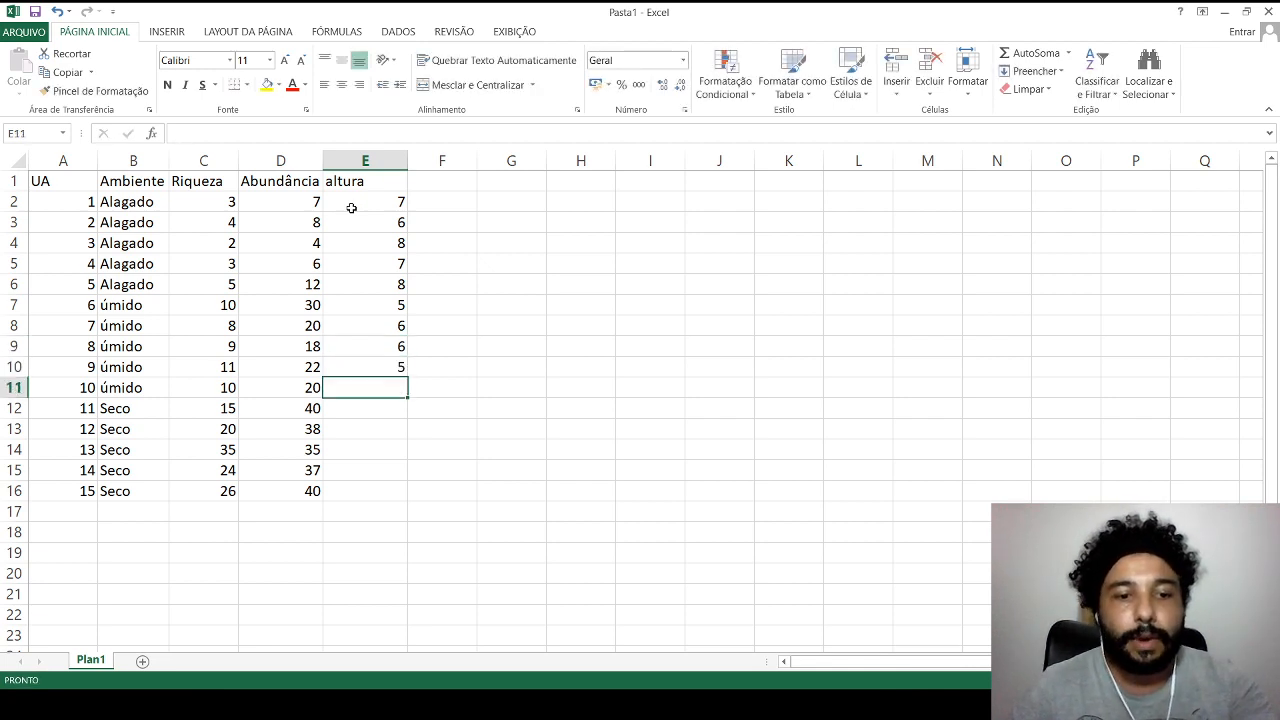
text(4)
key(Return)
key(Return)
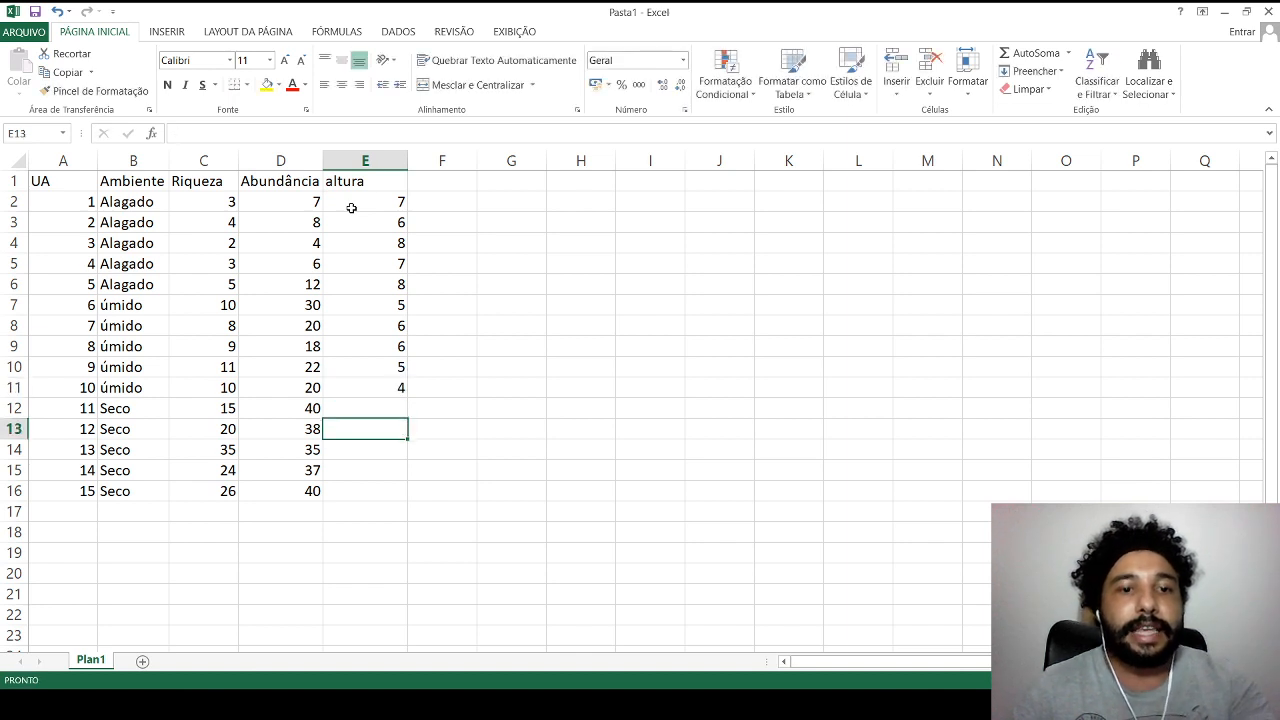
Enter the altura values 4, 2, 3, 2 and 3 in E12 to E16 for the Seco units.
key(Up)
text(4)
key(Return)
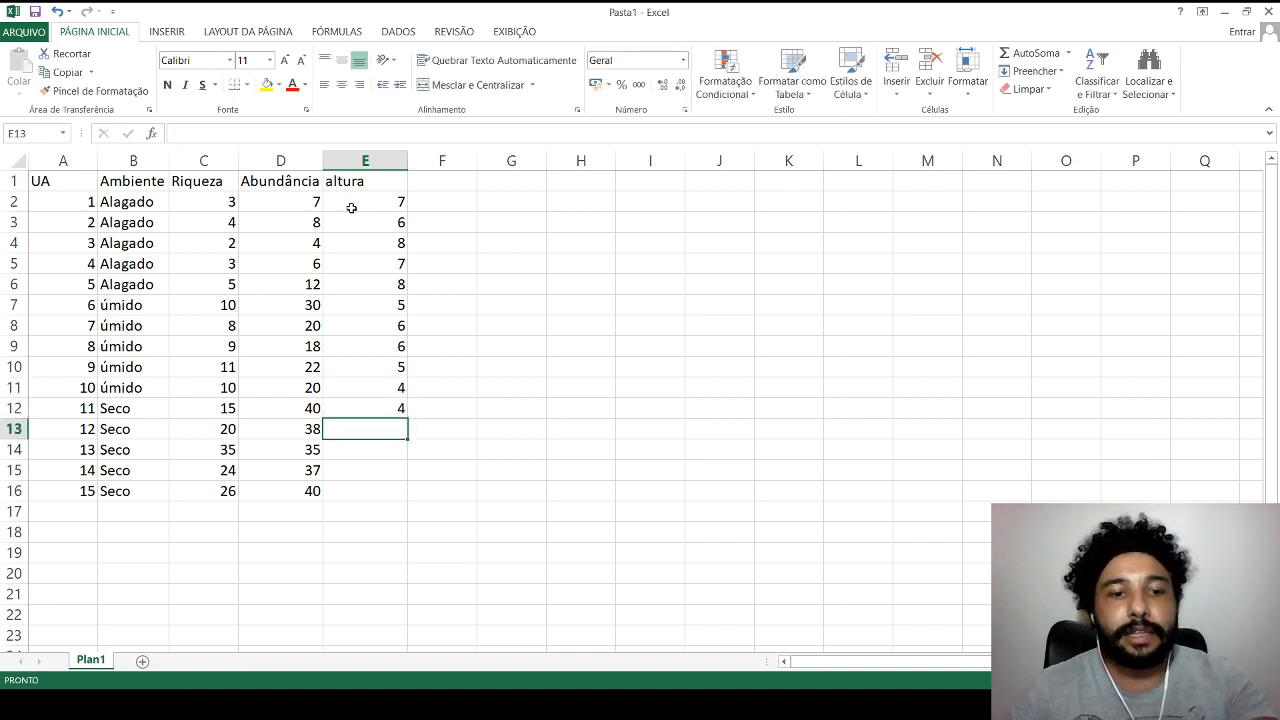
text(2)
key(Return)
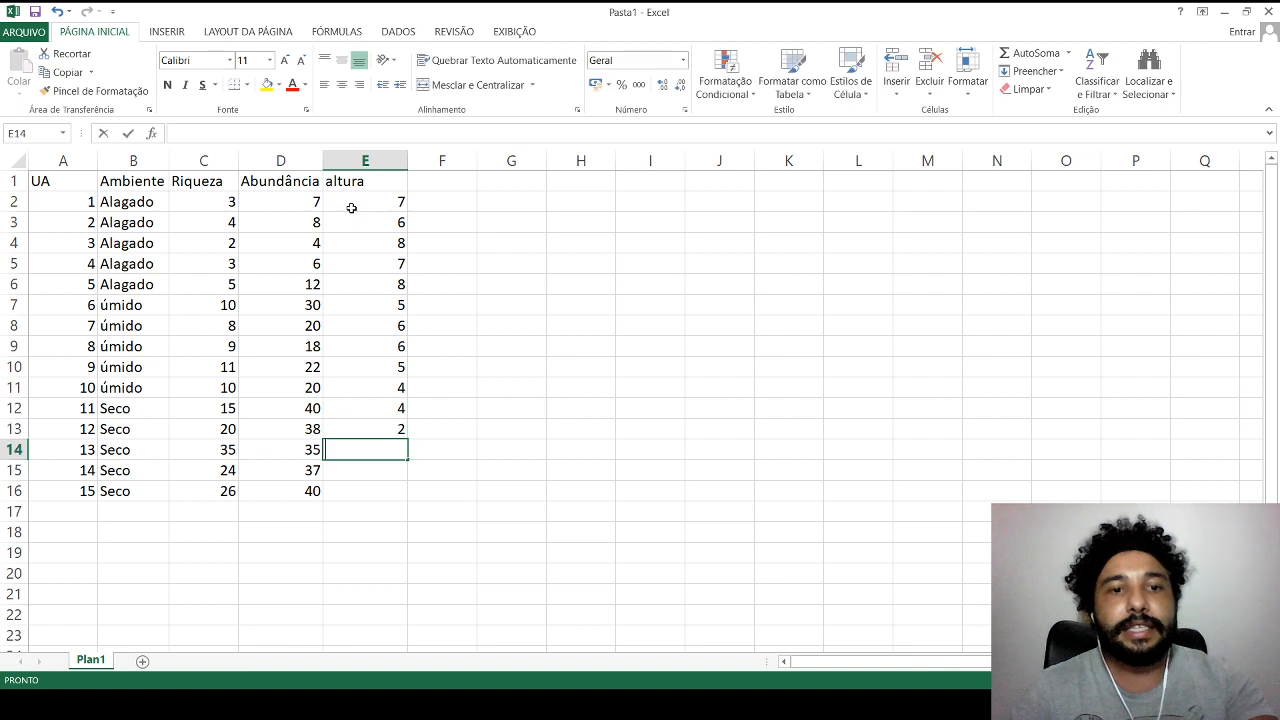
text(3)
key(Return)
text(2)
key(Return)
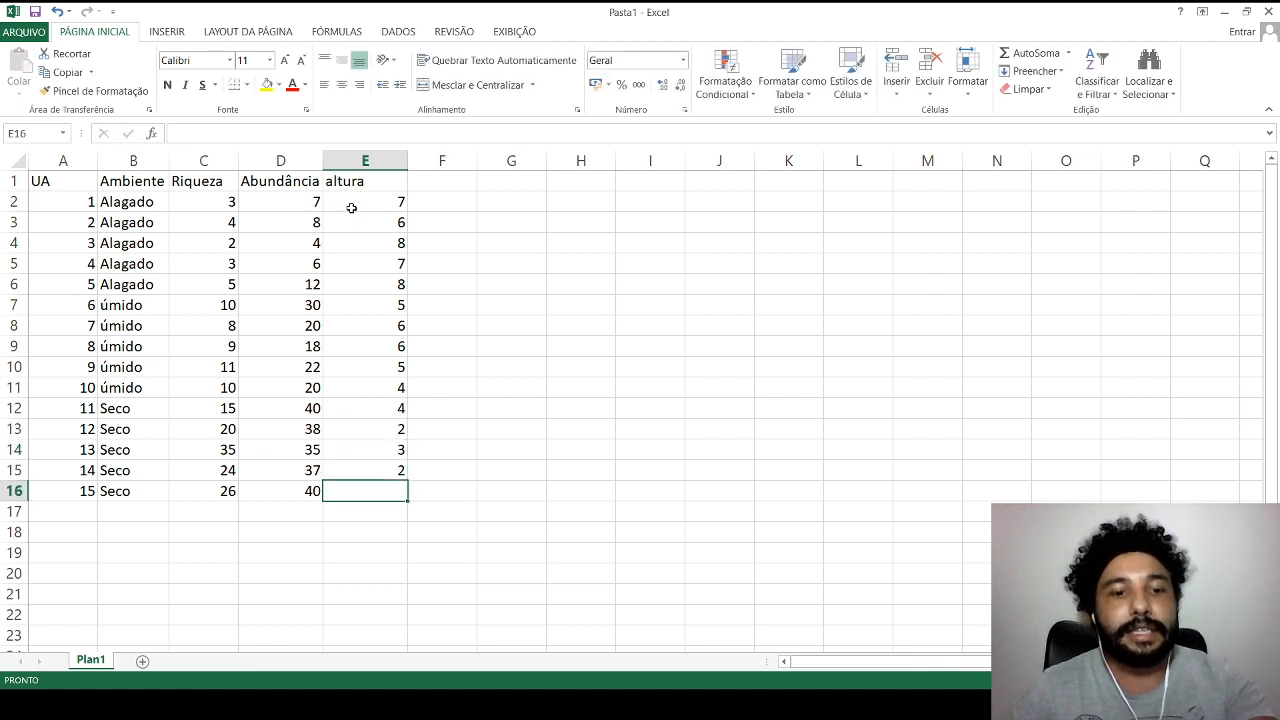
text(3)
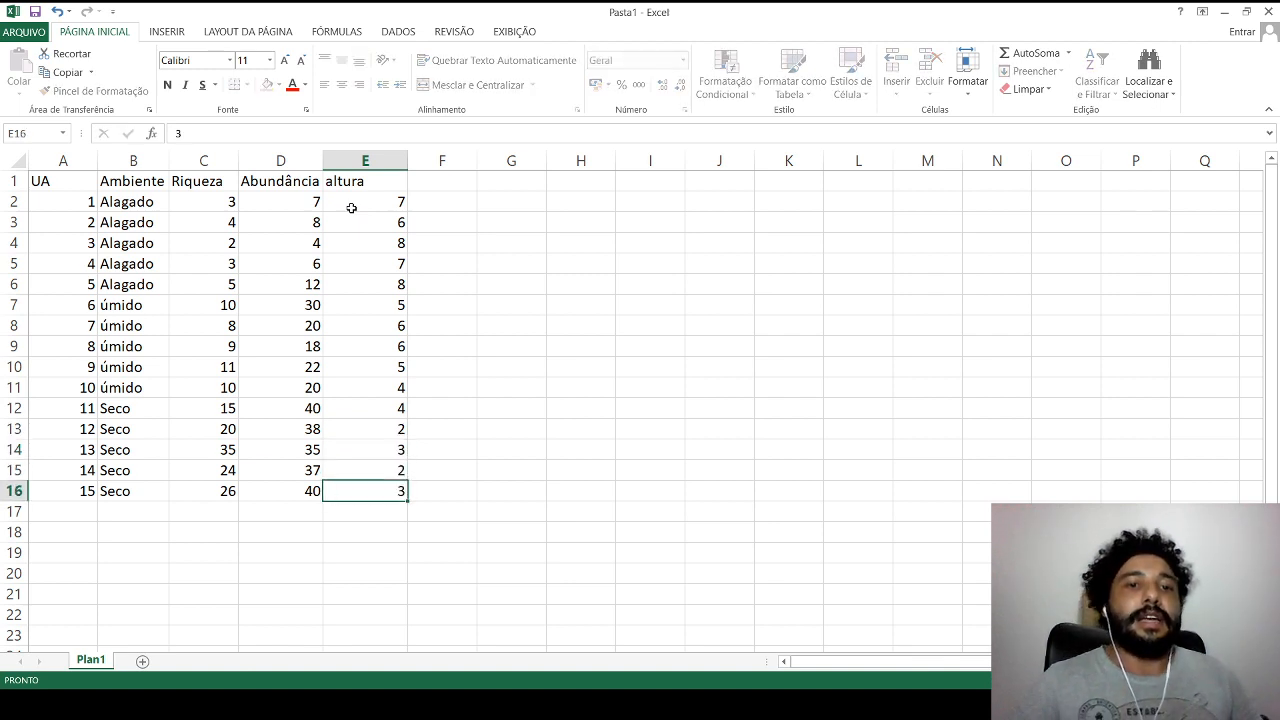
key(Return)
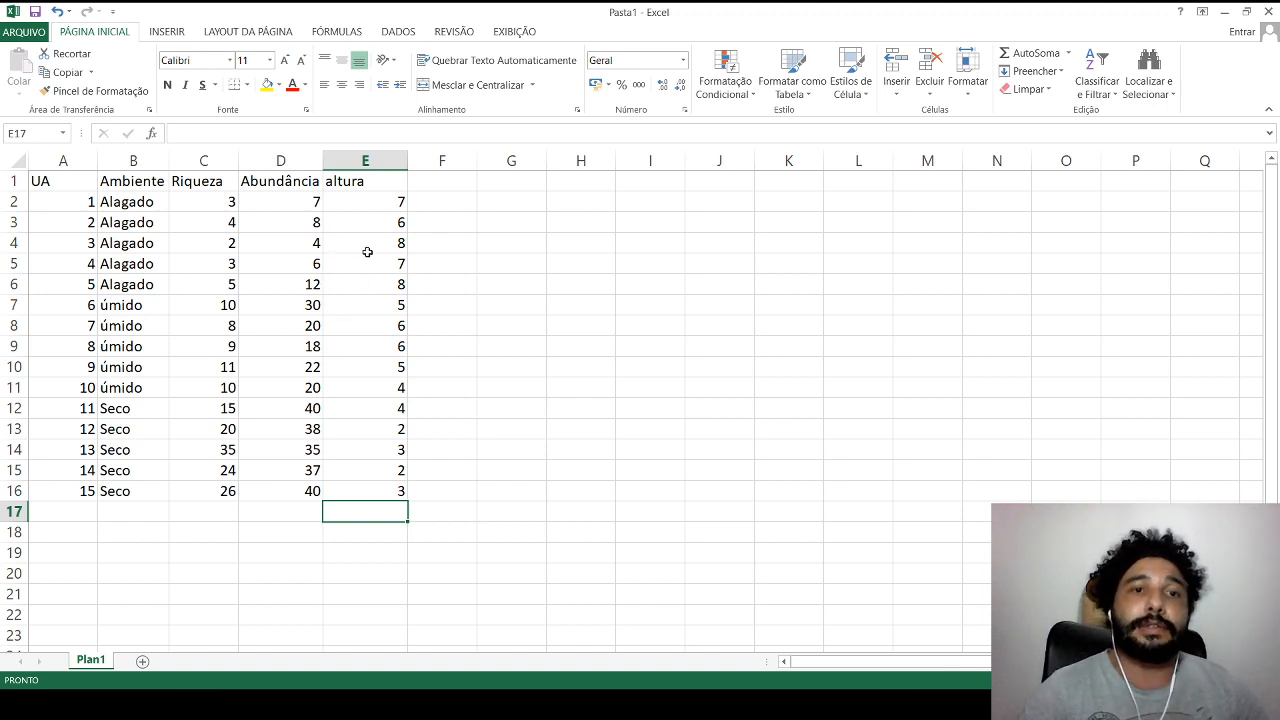
Enter the column header "diâmetro" in cell F1.
click(456, 181)
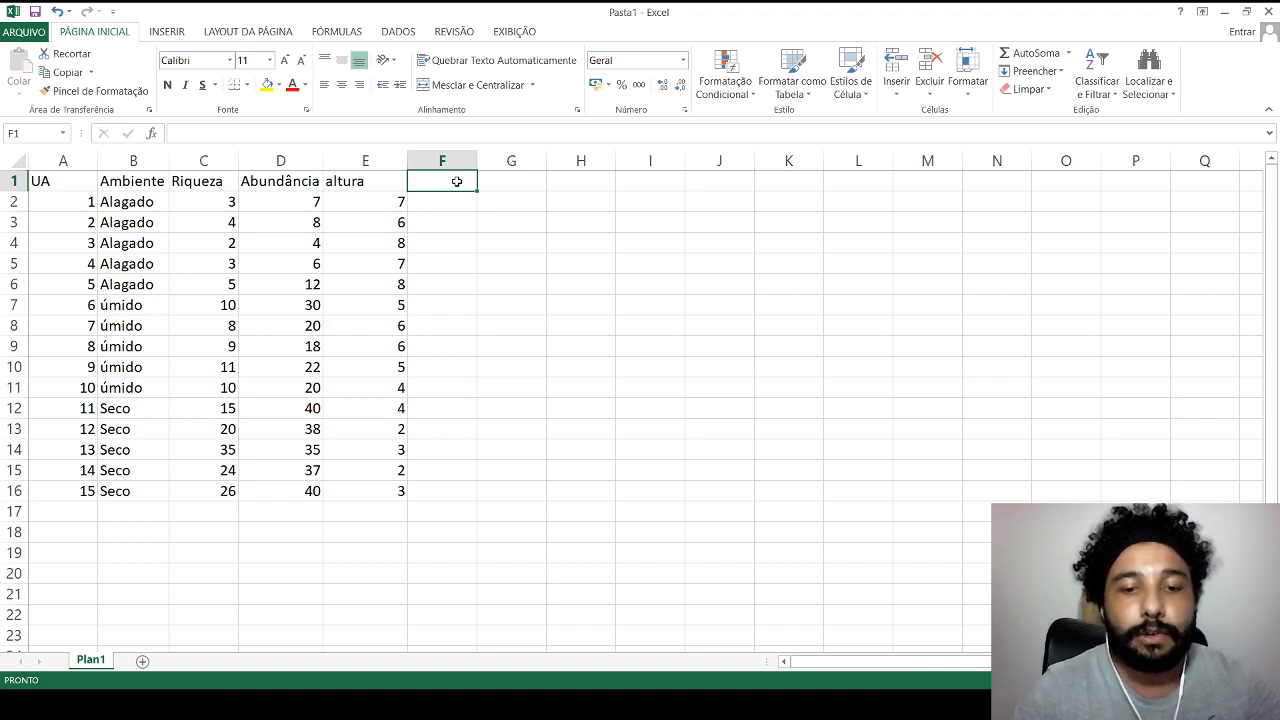
text(diân)
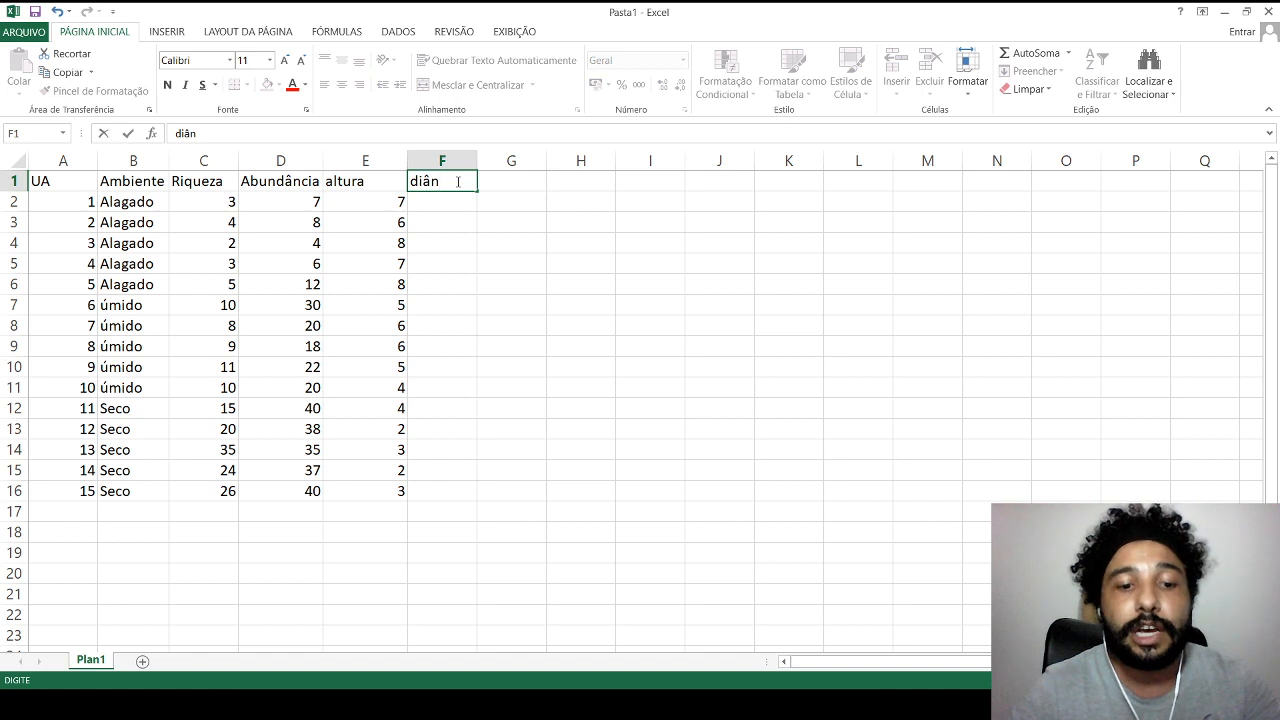
key(BackSpace)
text(metro)
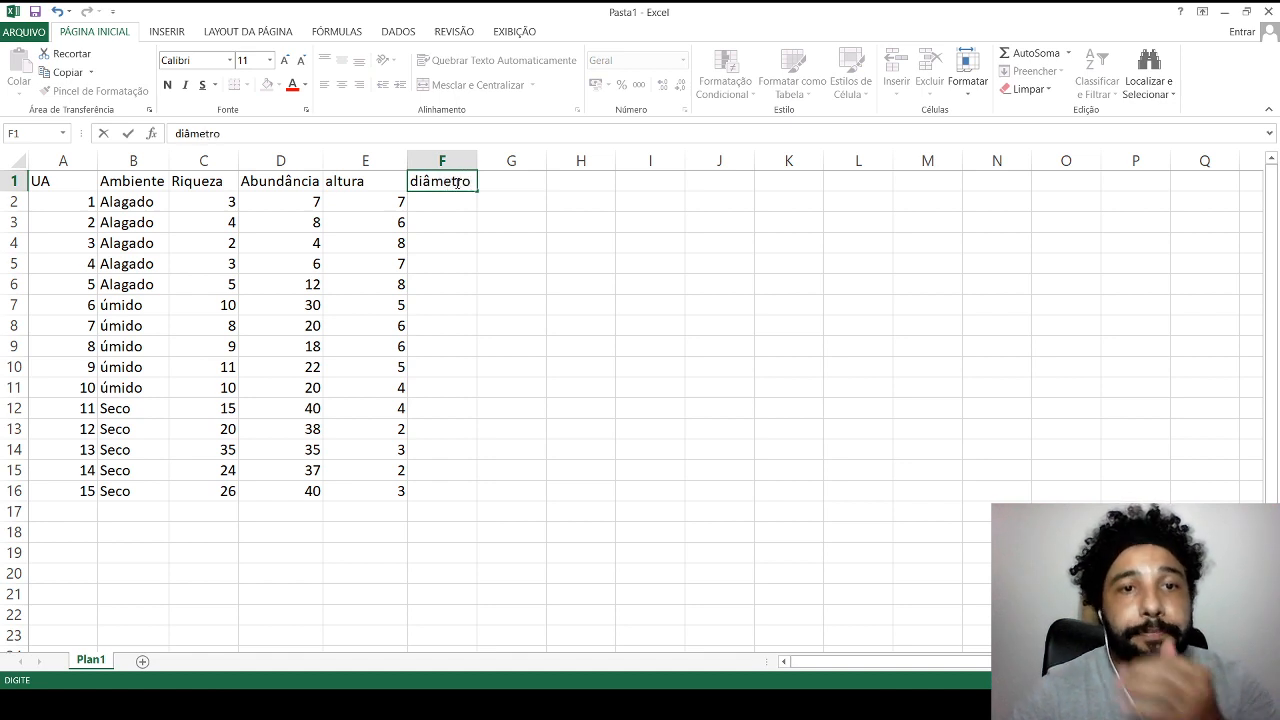
Enter the diâmetro value 7,7 in F2 for the first Alagado unit.
click(453, 199)
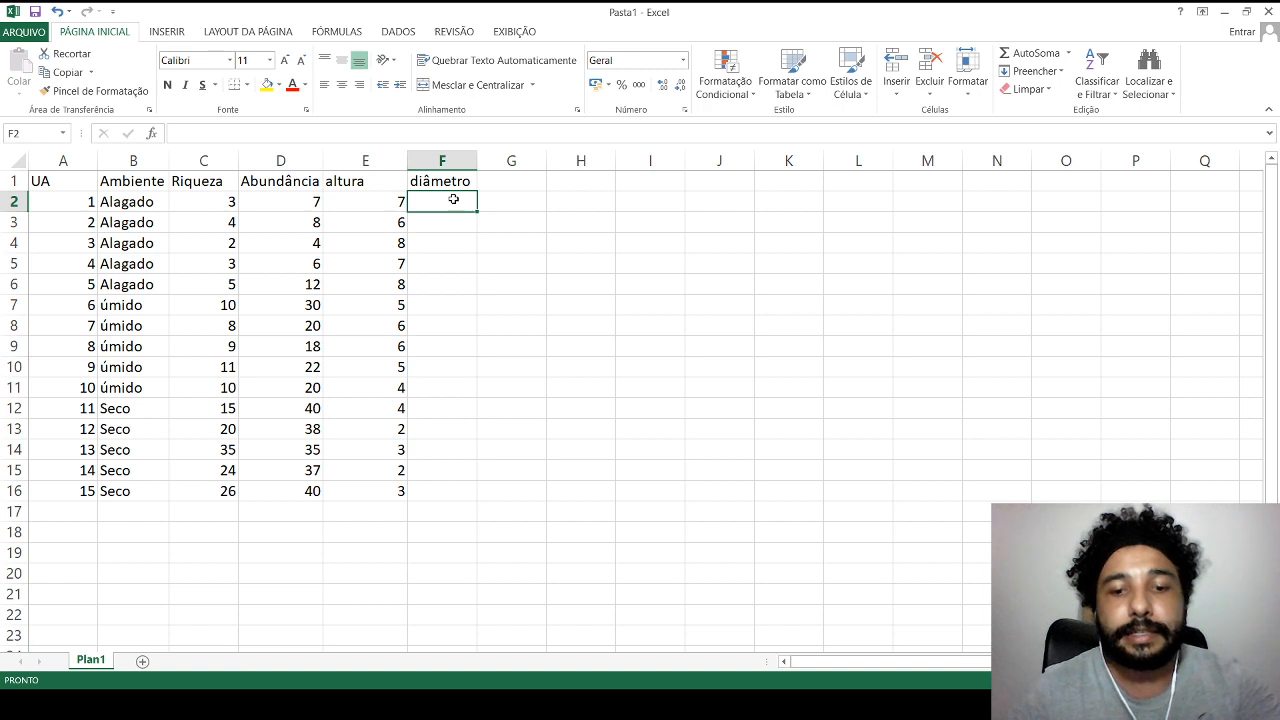
text(7)
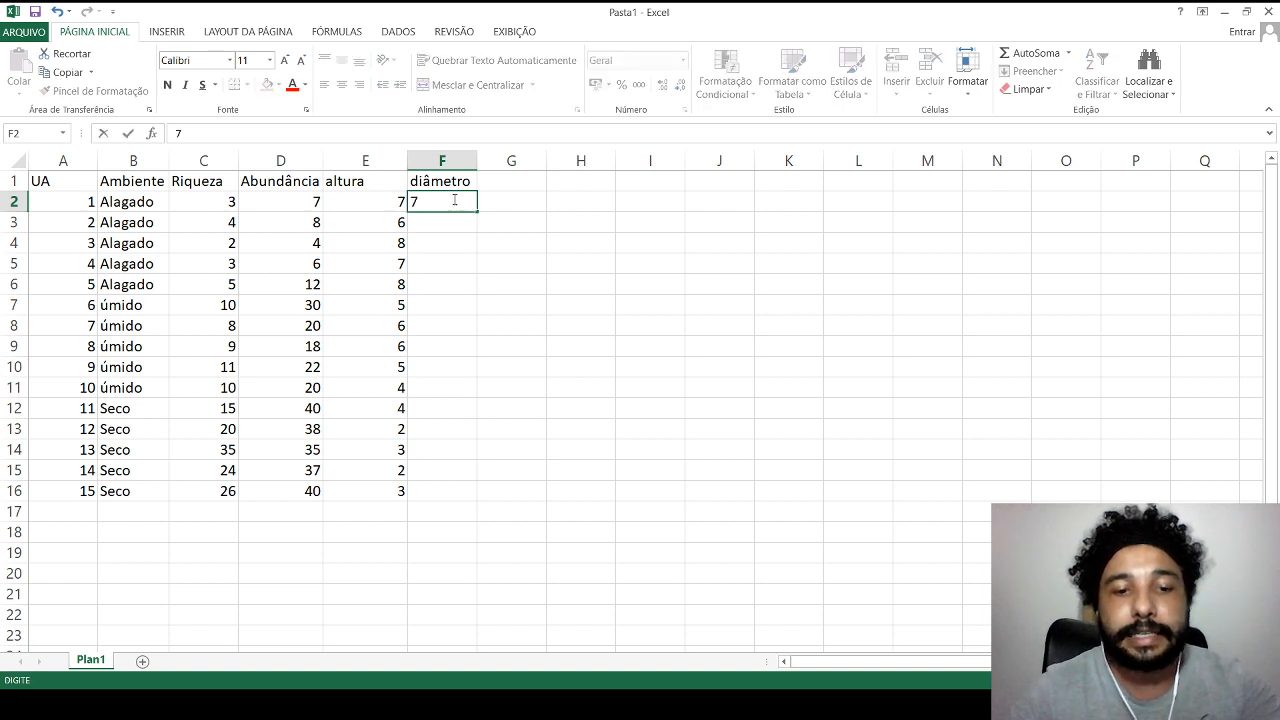
text(.)
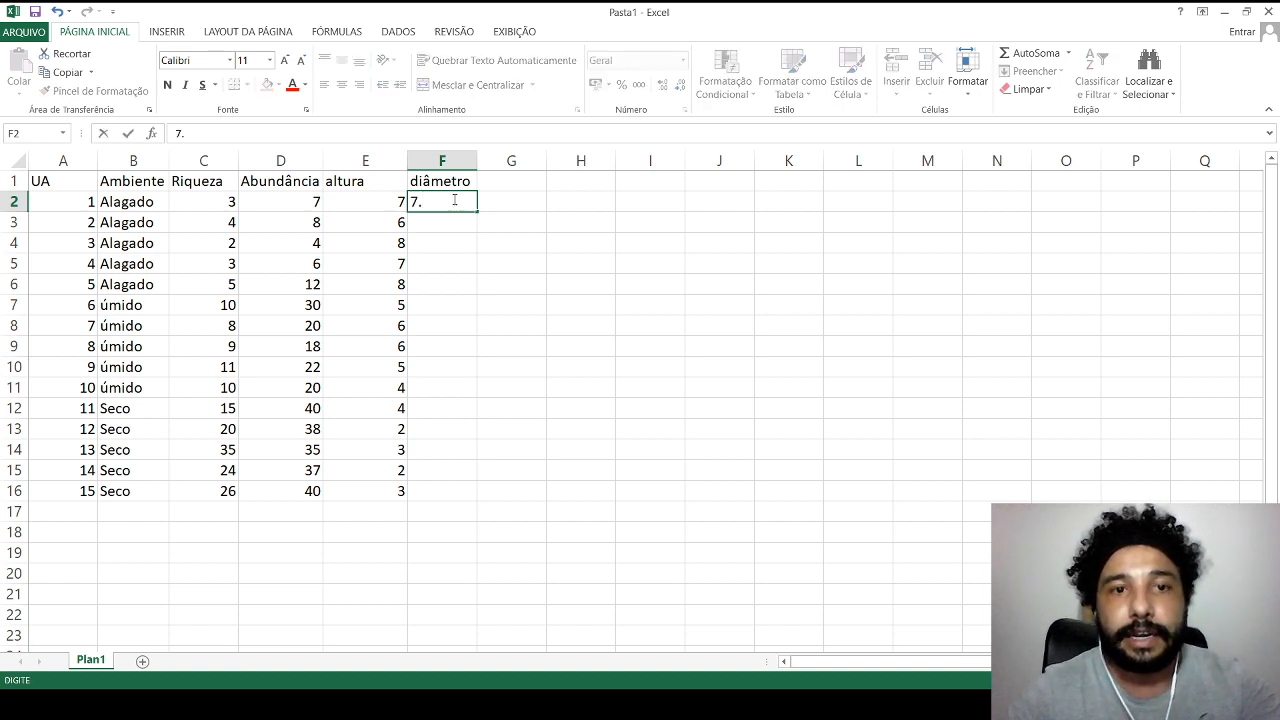
key(BackSpace)
text(,)
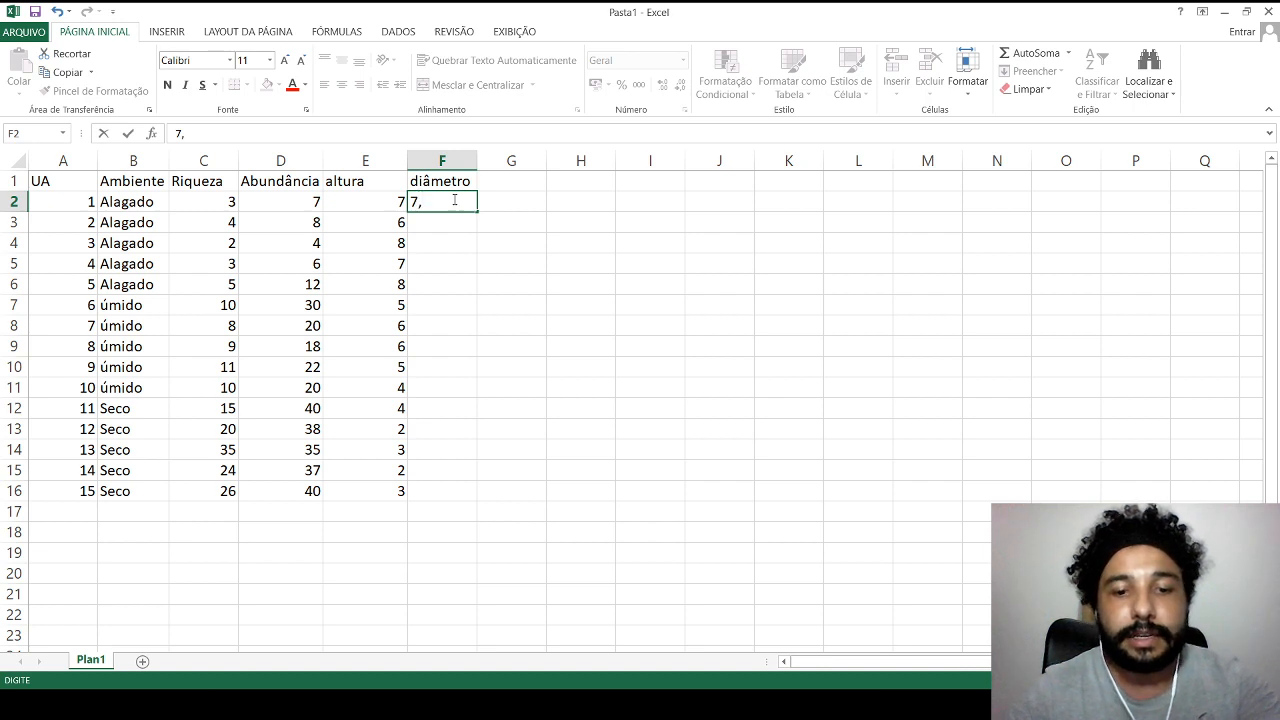
text(7)
key(Return)
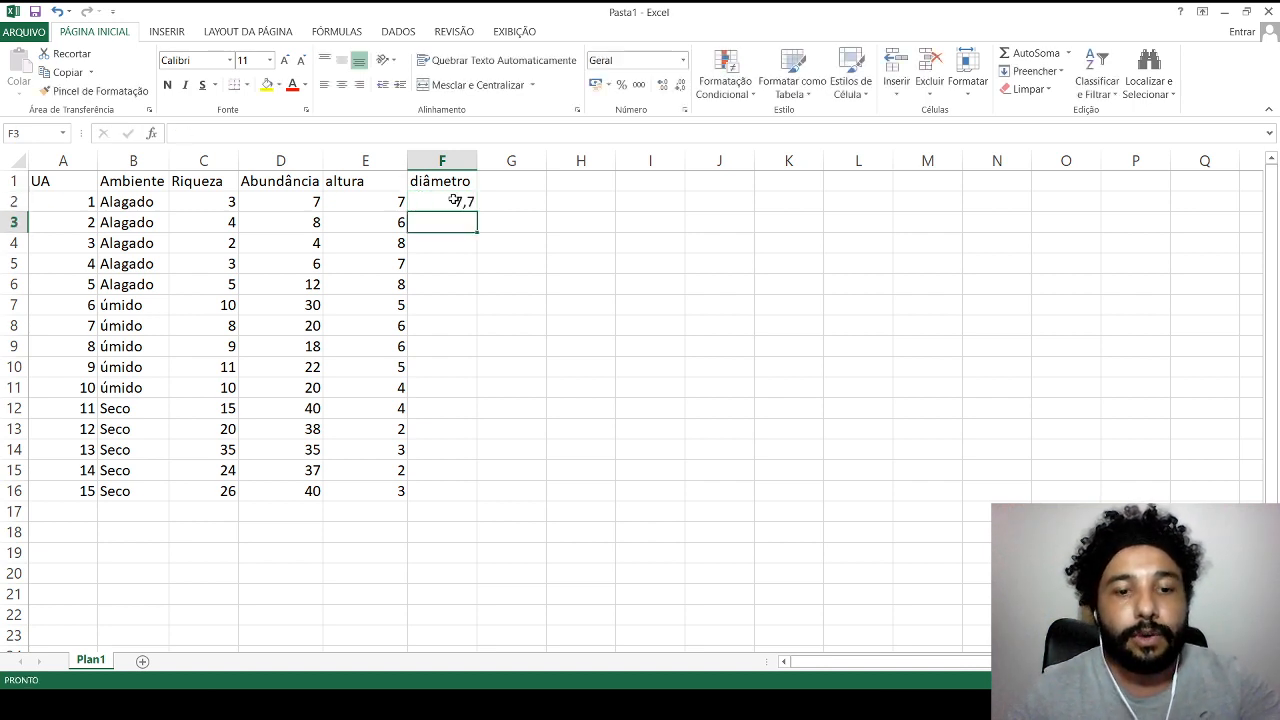
Enter the diâmetro values 8,8 in F3 and 8.3 in F4 for the second and third Alagado units.
text(8/)
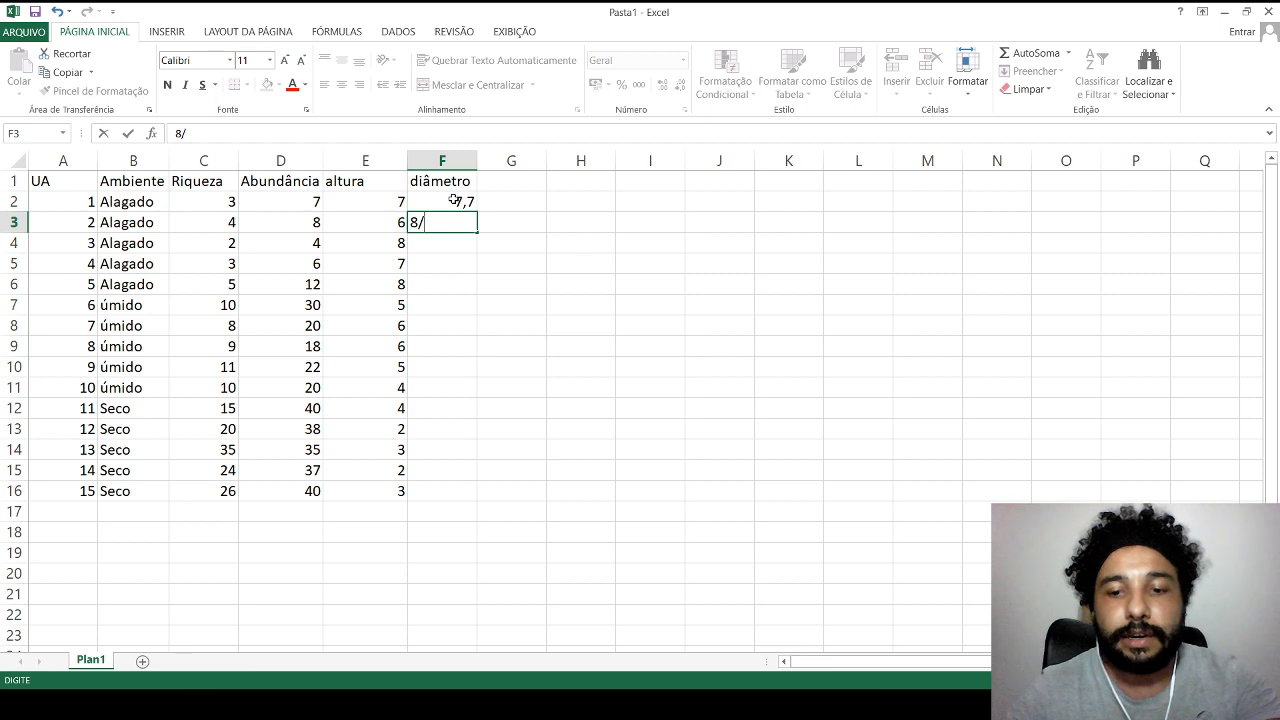
key(BackSpace)
text(.)
key(BackSpace)
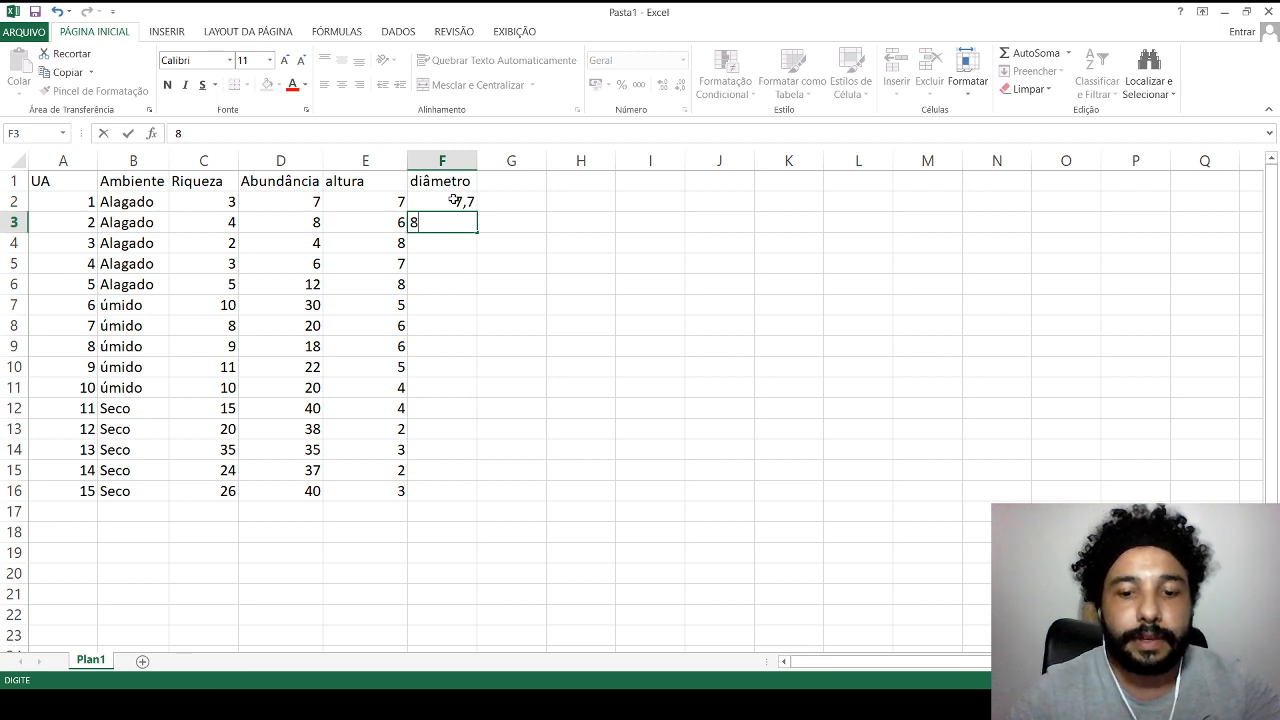
text(,8)
key(Return)
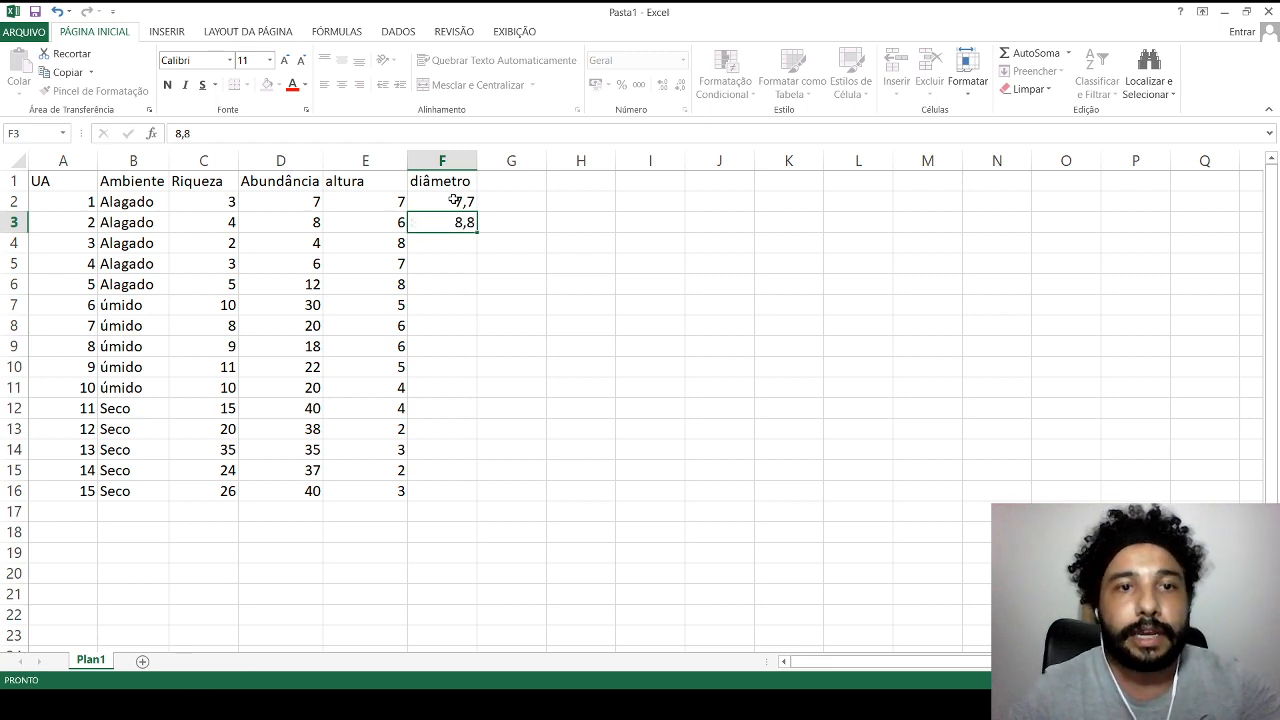
text(8)
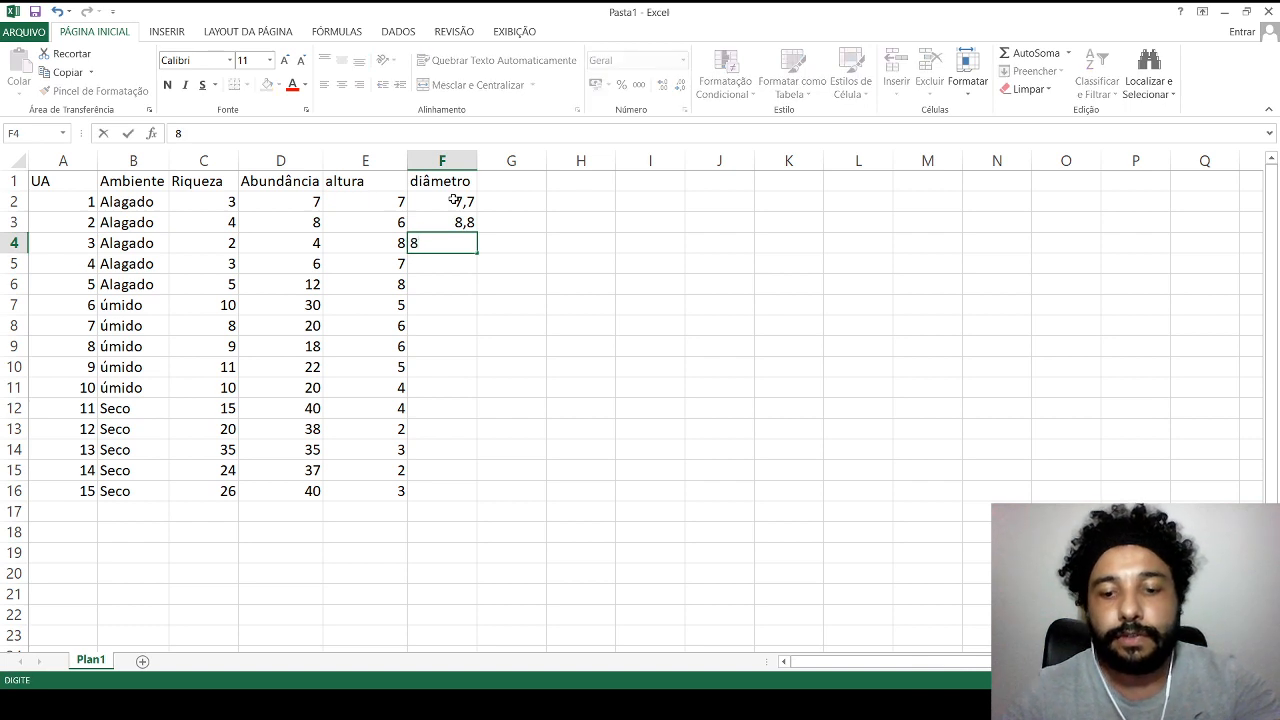
text(.)
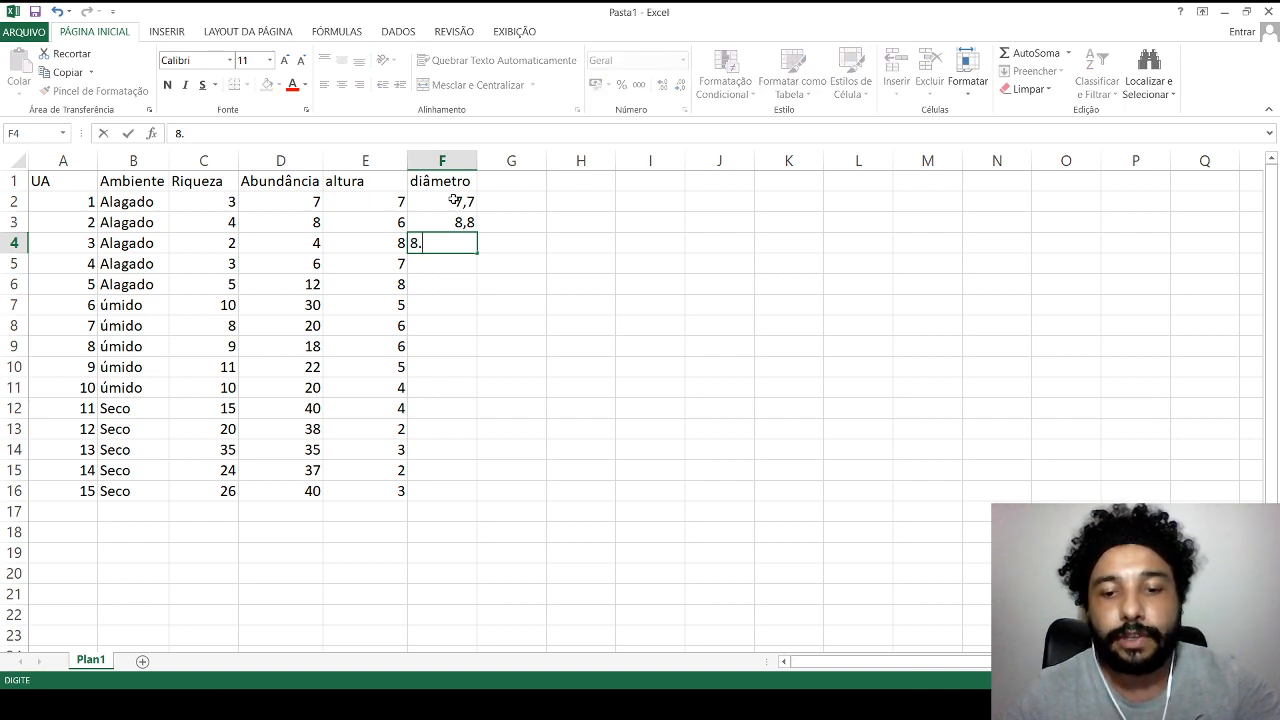
text(3/)
key(BackSpace)
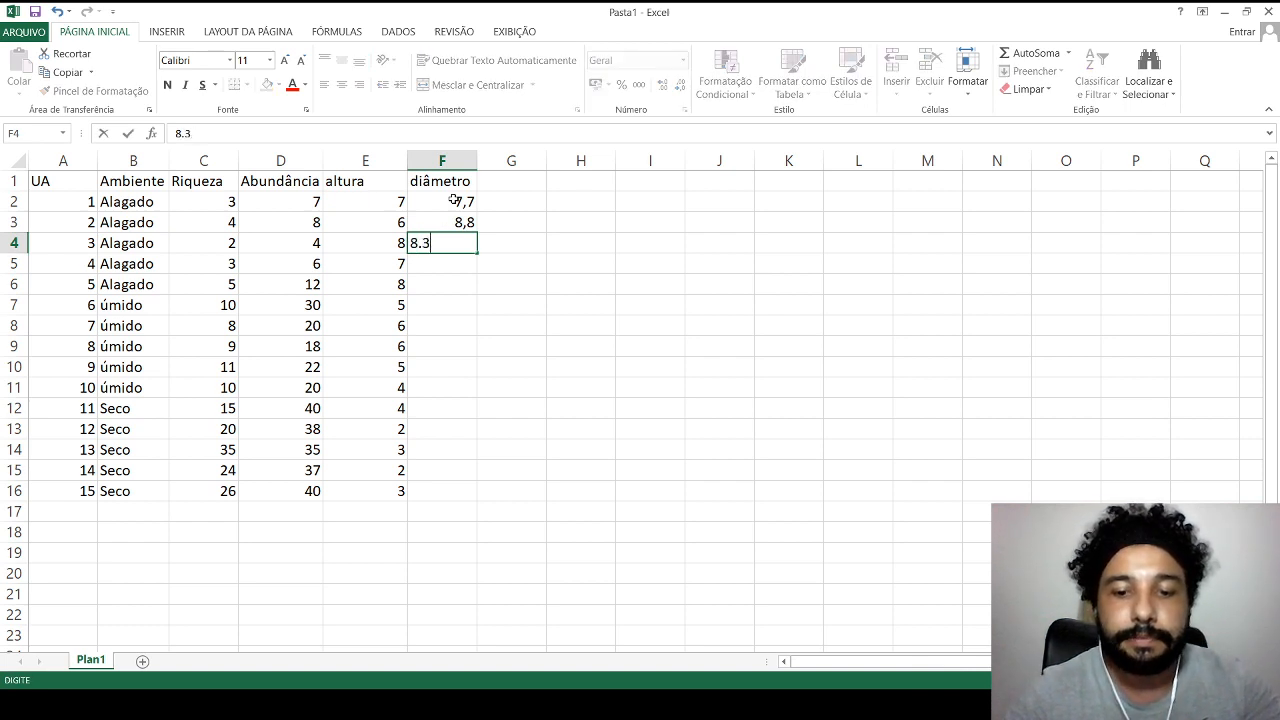
key(Return)
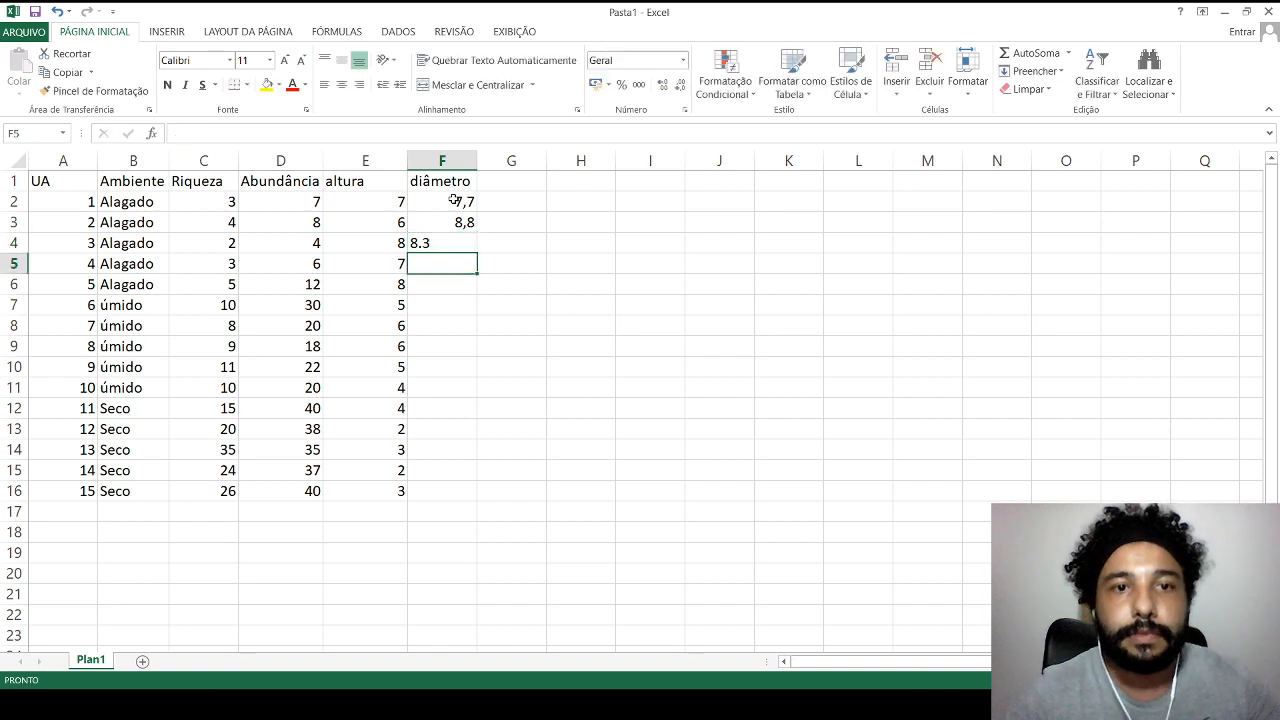
Copy the three diâmetro values in F2 to F4 into cells F5 to F7.
click(454, 200)
drag(454, 202, 448, 242)
key(ctrl+c)
click(440, 264)
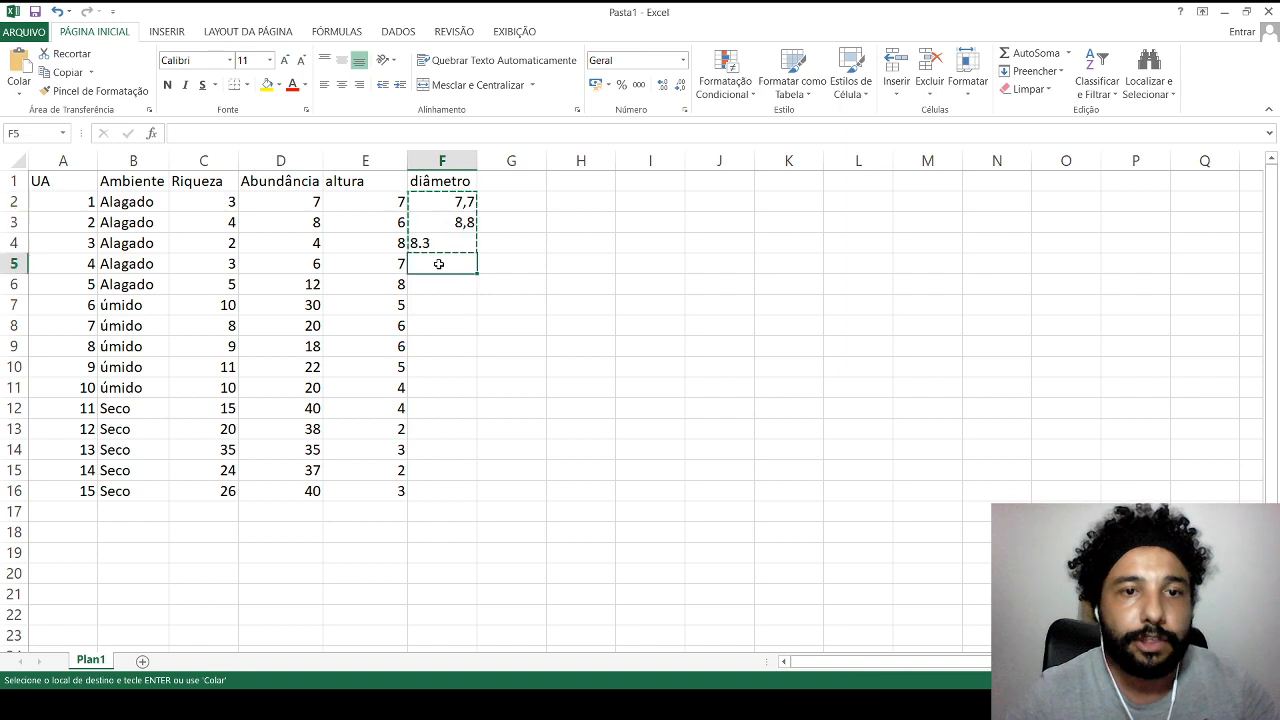
key(ctrl+v)
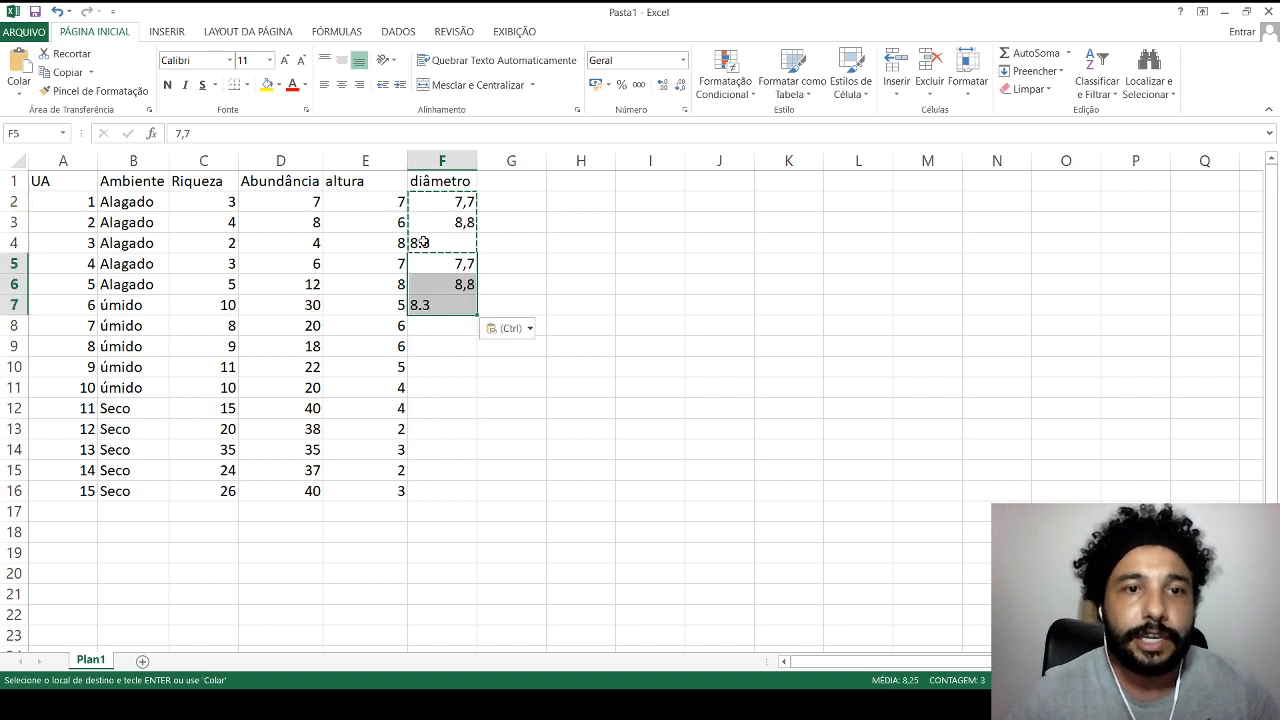
Correct the decimal separator in F4 and F7 to a comma so both values read 8,3.
double_click(425, 242)
key(BackSpace)
text(,)
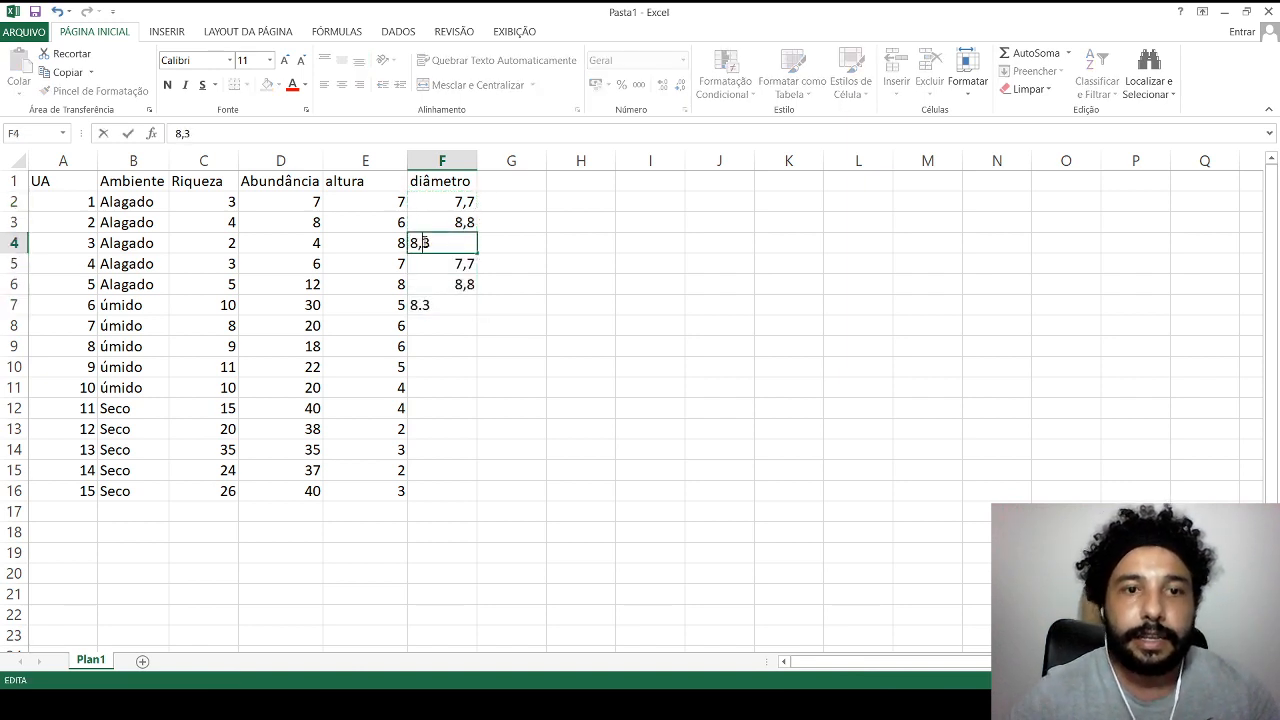
click(422, 305)
double_click(422, 305)
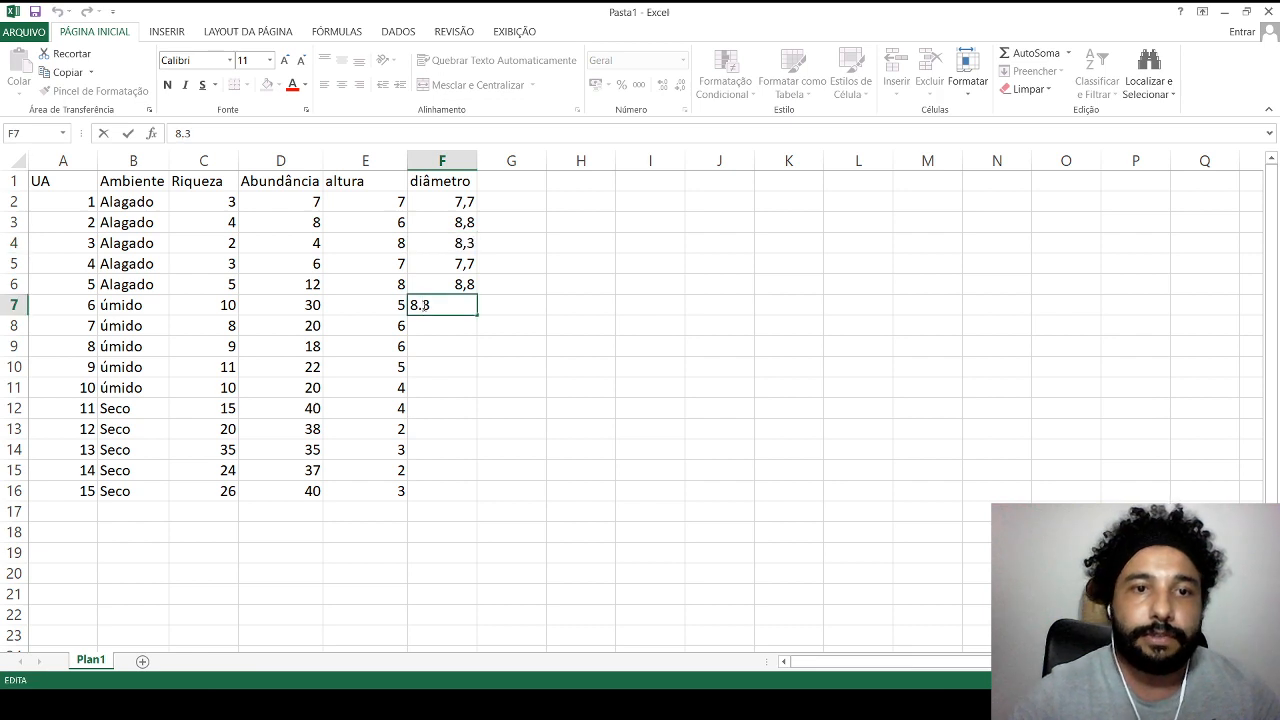
key(BackSpace)
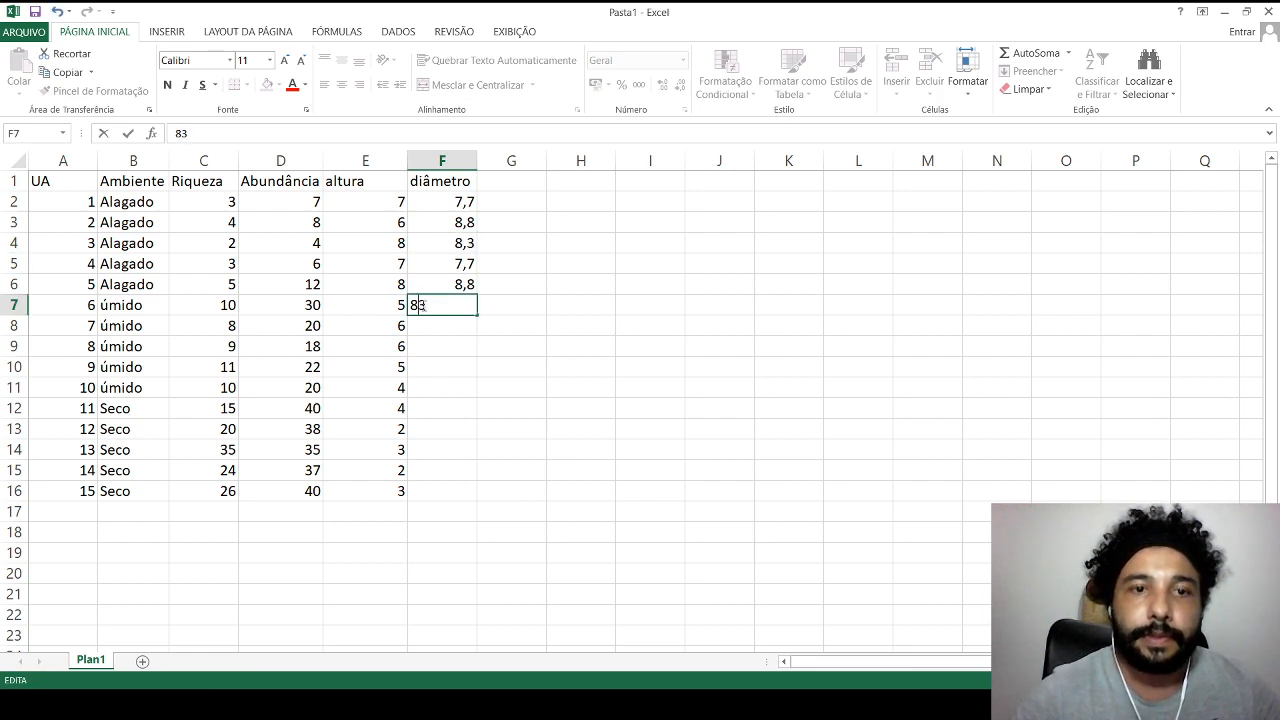
text(,)
key(Return)
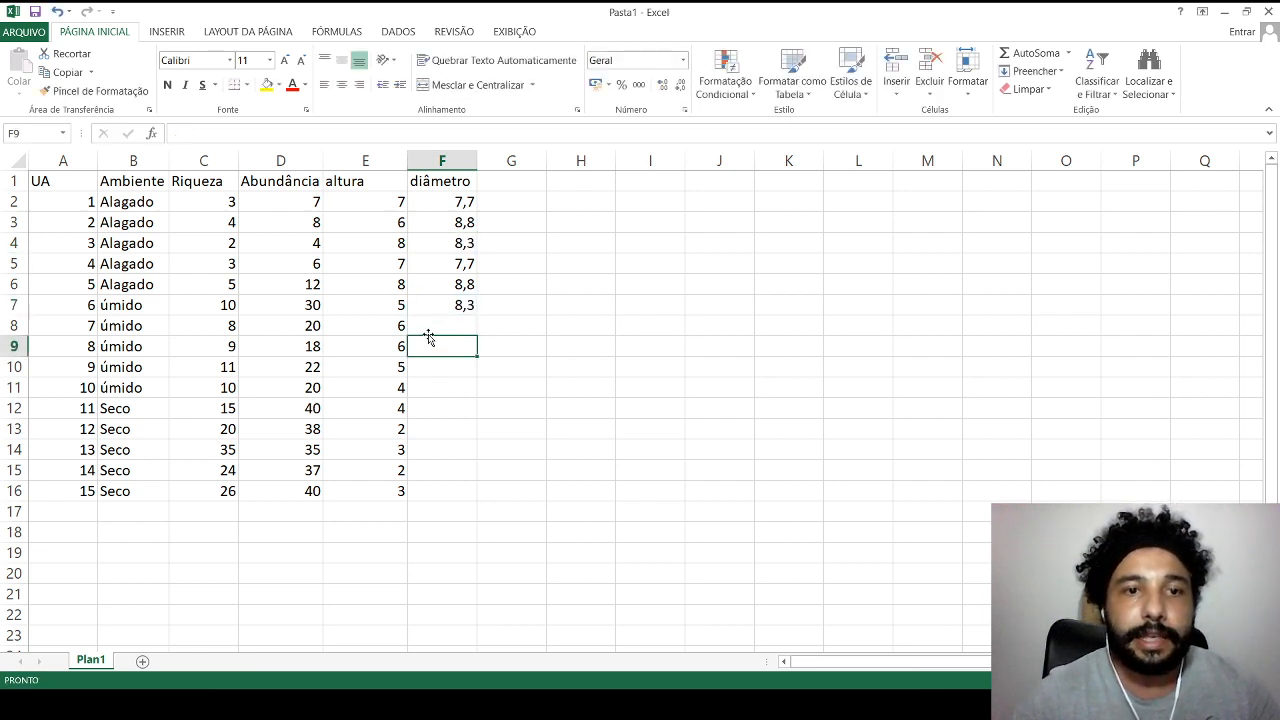
Enter the diâmetro values 10,9, 12,5, 17,1 and 12,5 in F8 to F11 for the remaining úmido units.
text(10,)
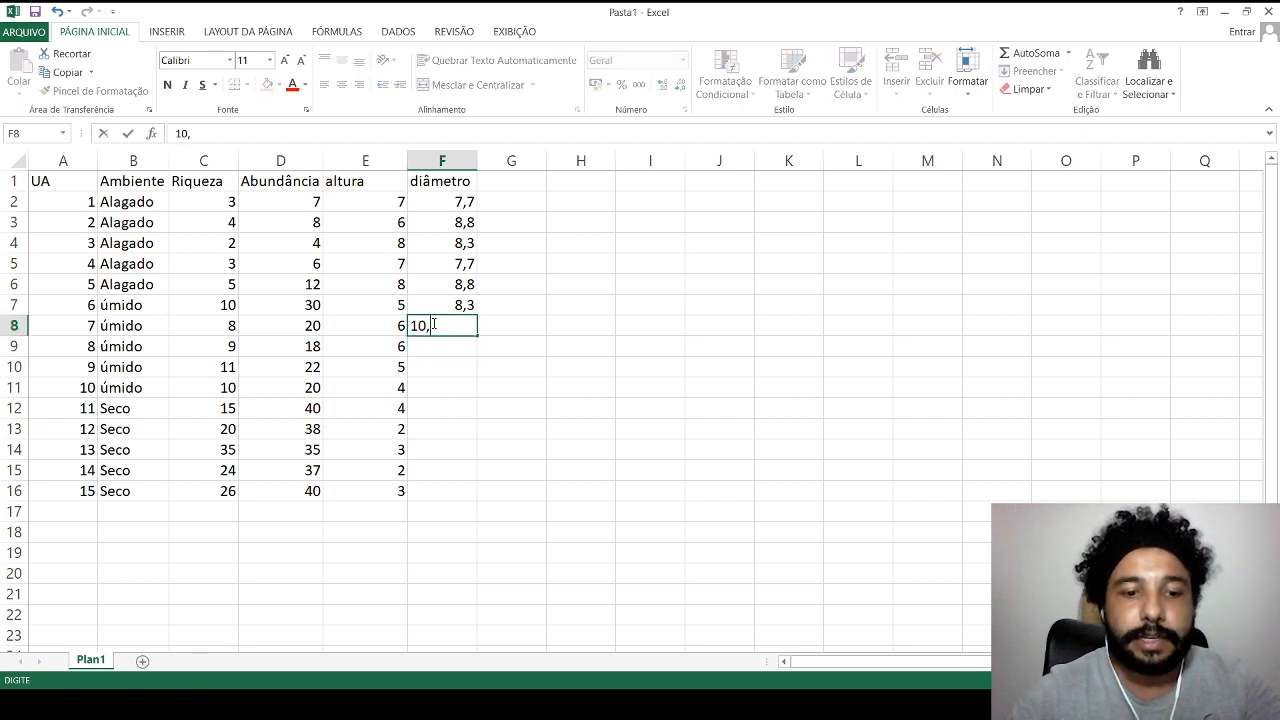
text(9)
key(Return)
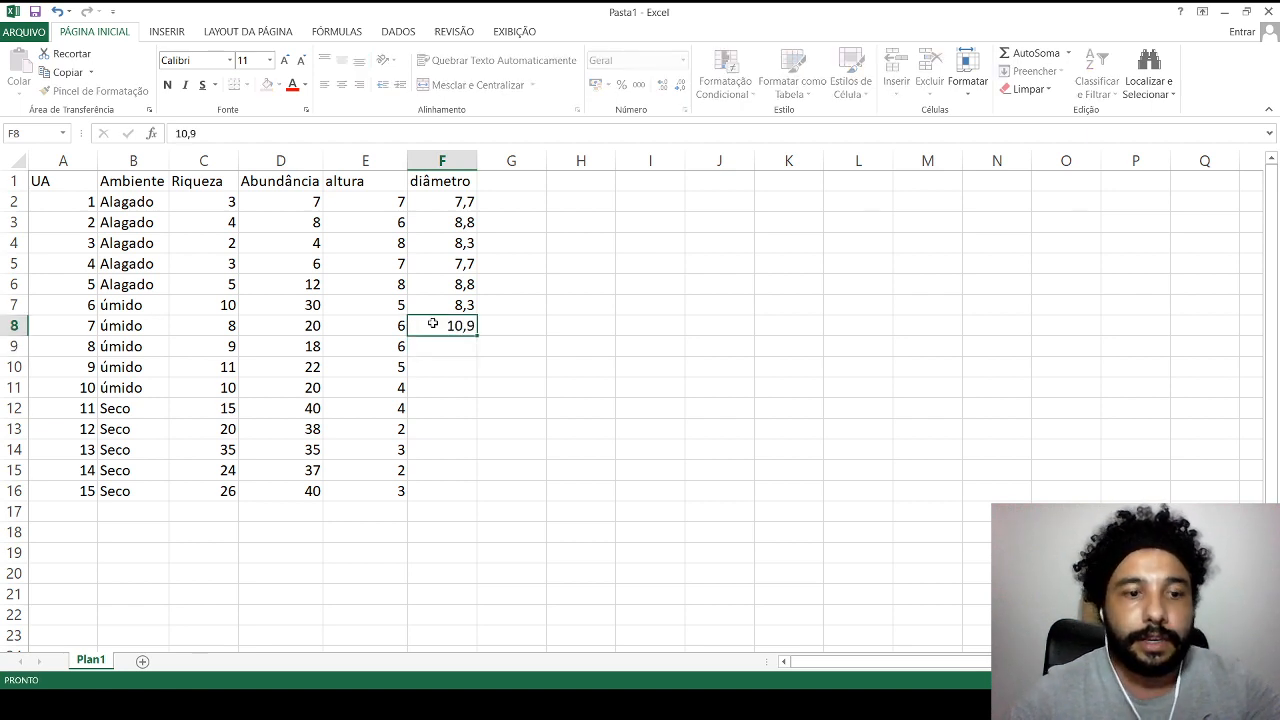
text(12,5)
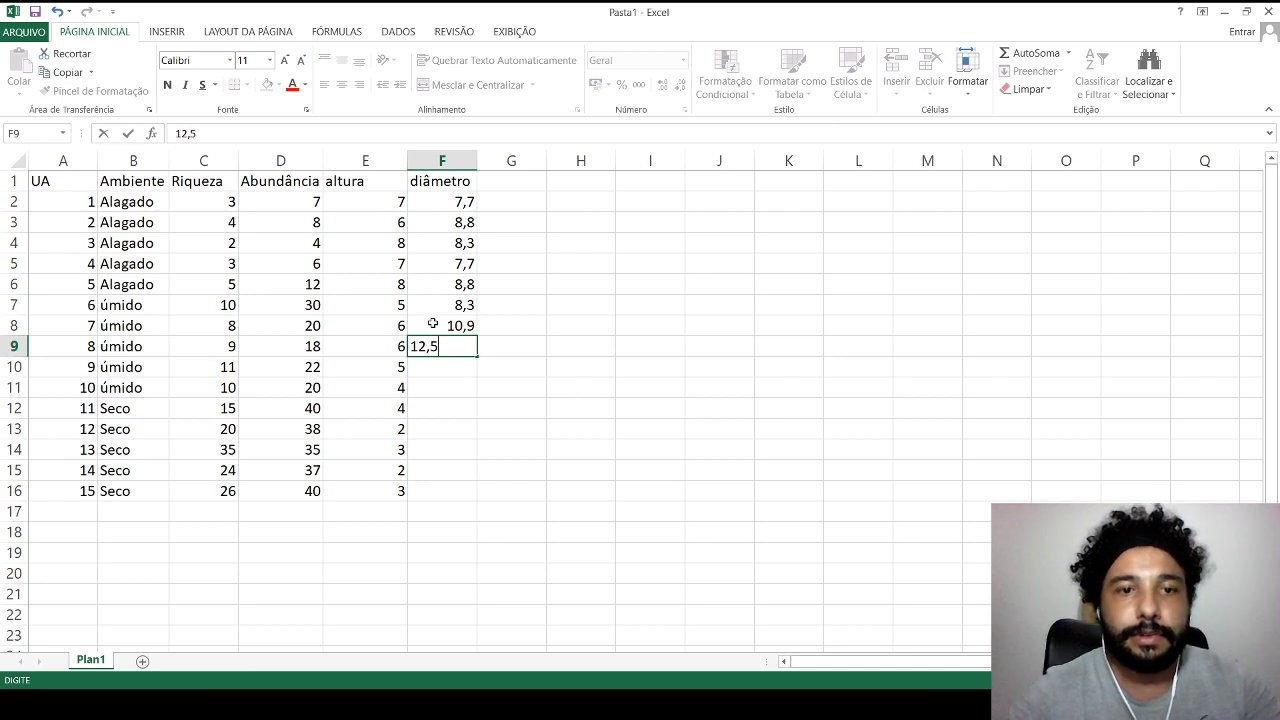
key(Return)
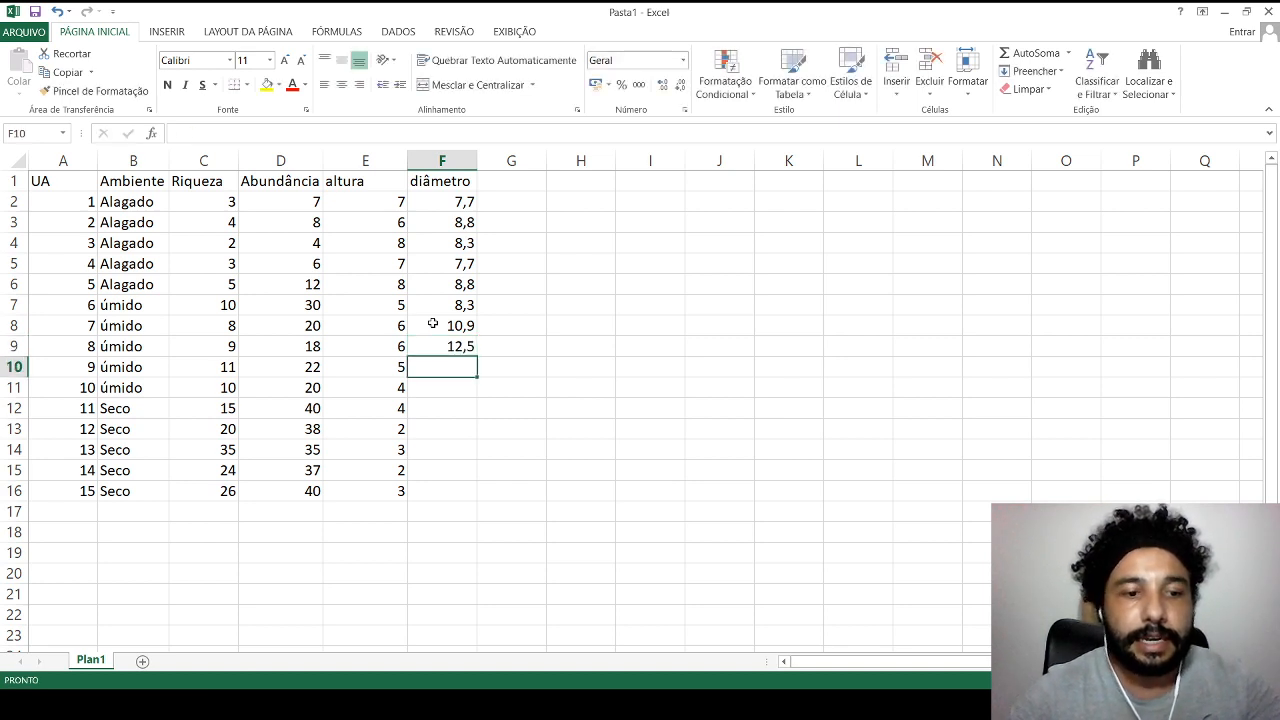
text(17,)
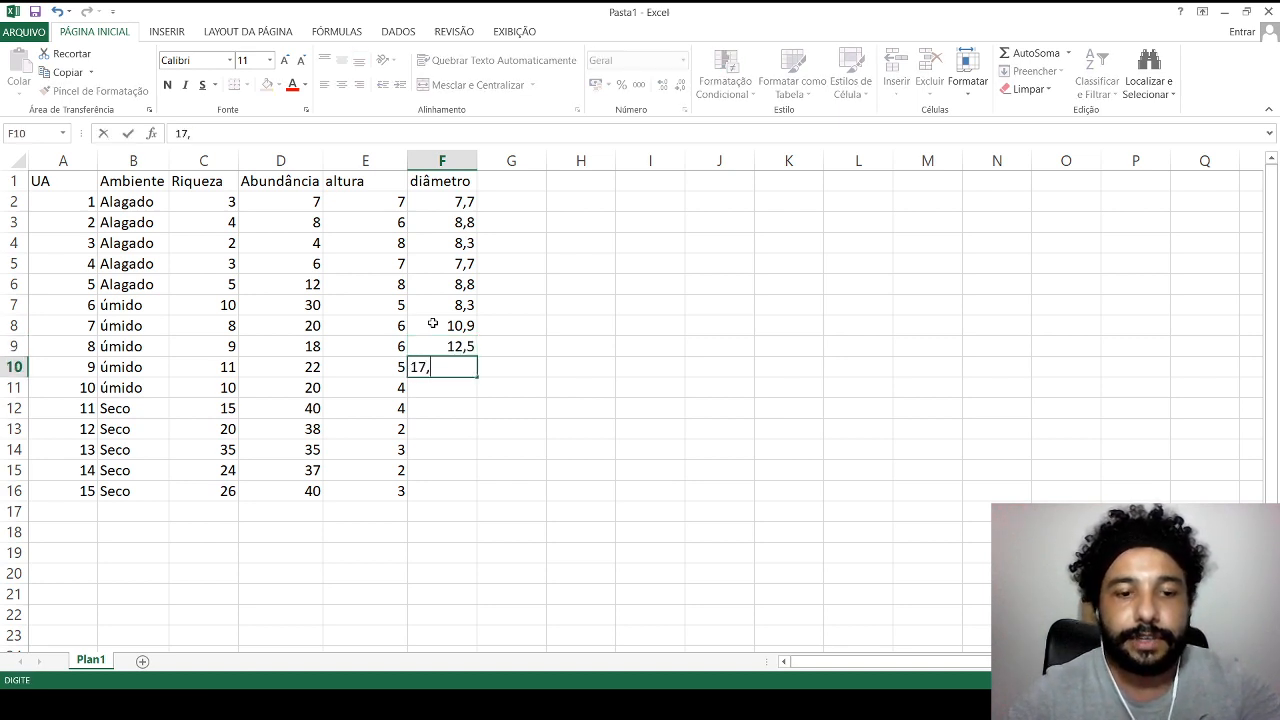
text(1)
key(Return)
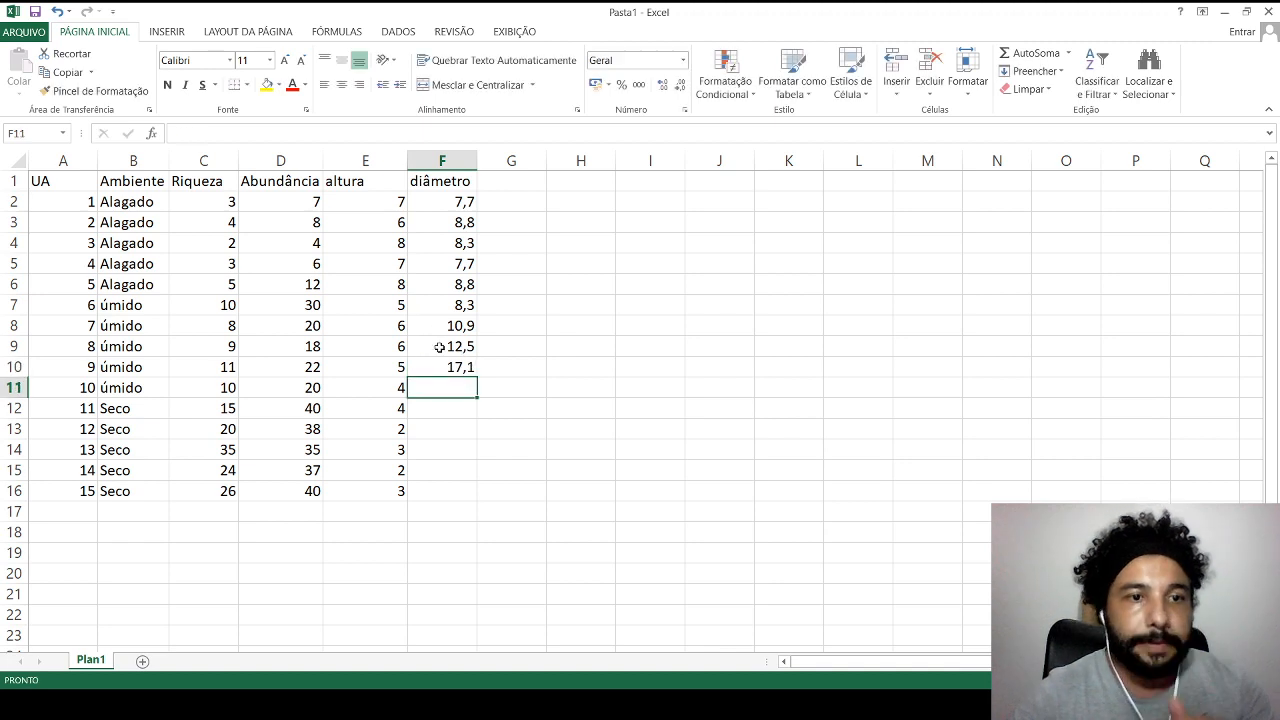
text(12)
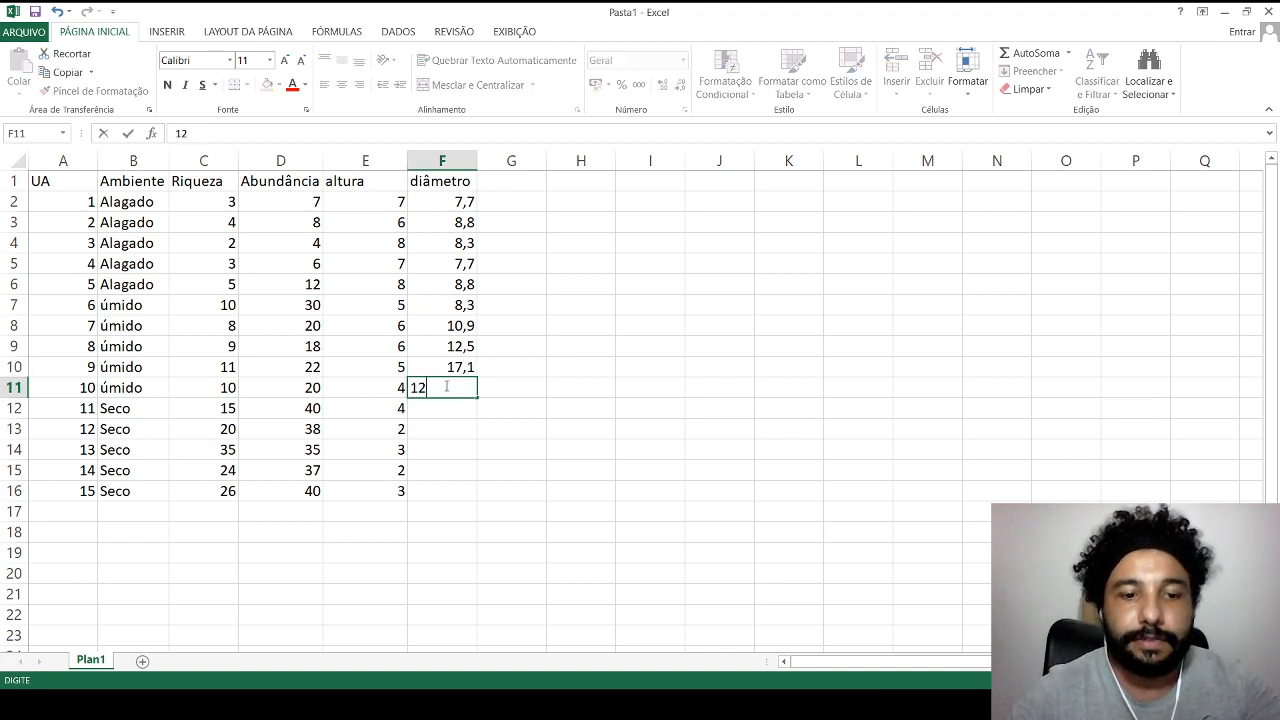
text(,5)
key(Return)
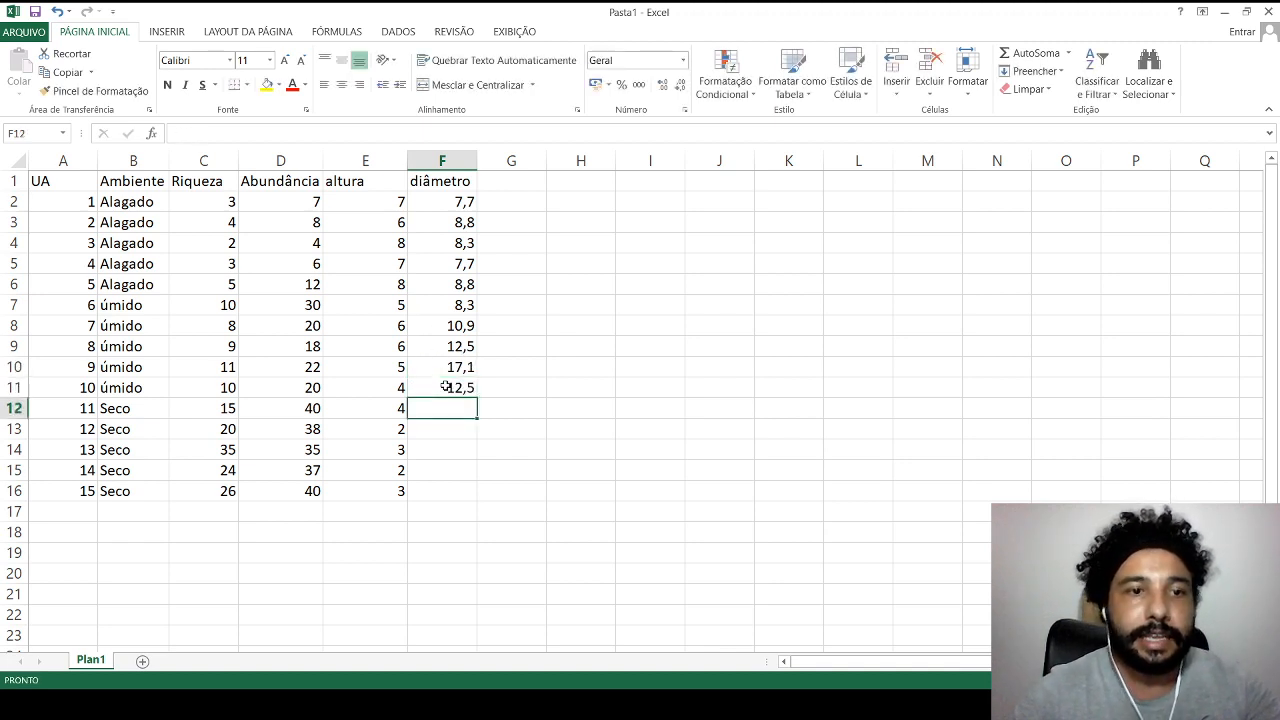
Enter the diâmetro values 18,9, 17,5 and 16,8 in F12 to F14 for the first three Seco units.
text(18,)
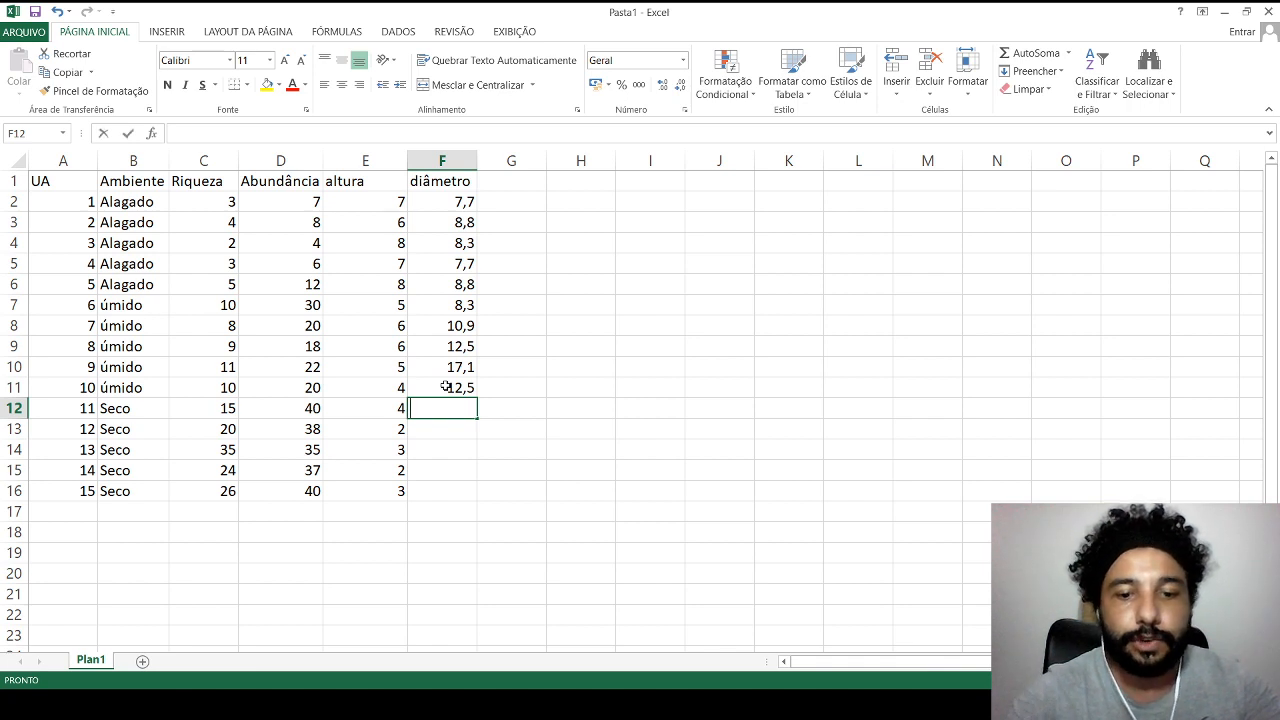
text(9)
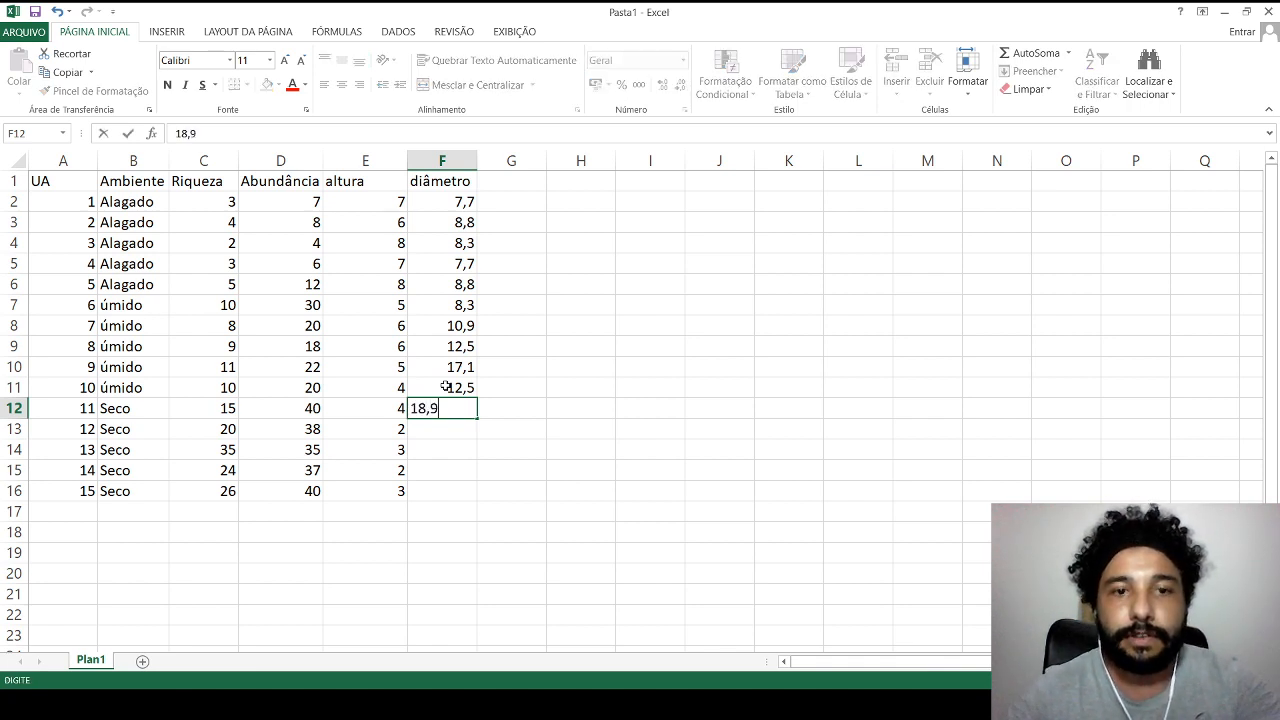
key(Return)
text(17)
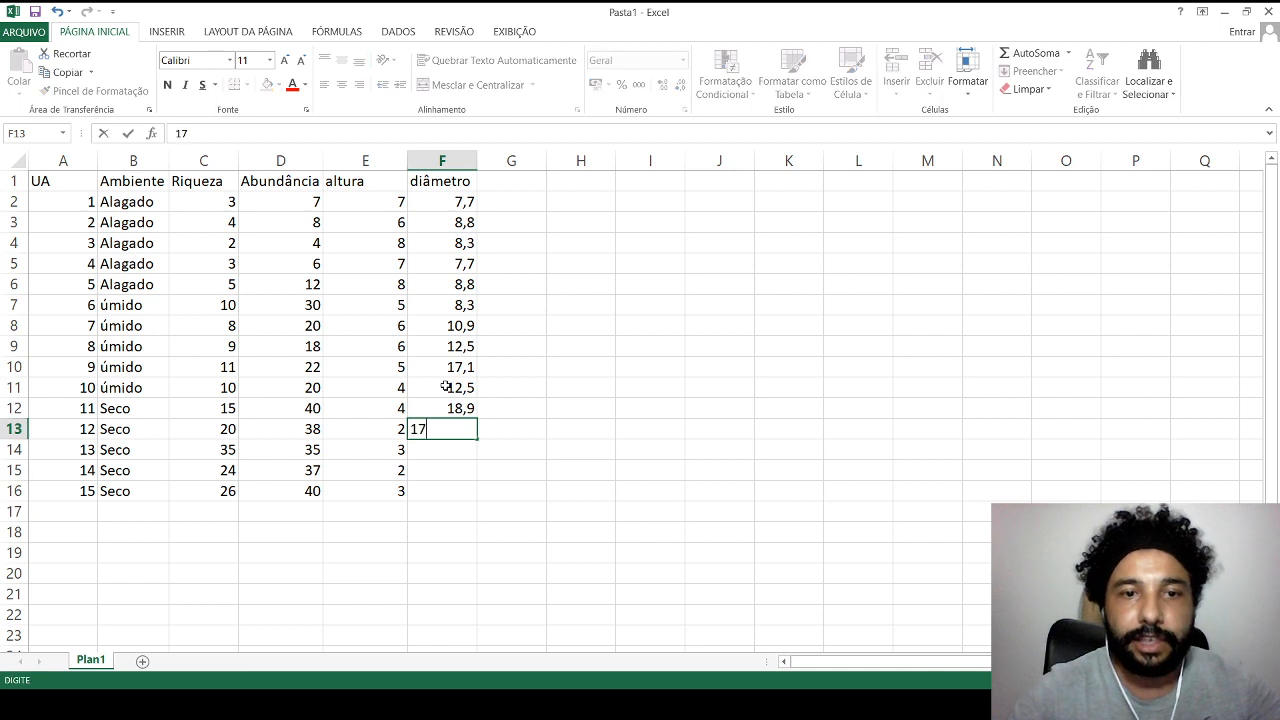
text(,5)
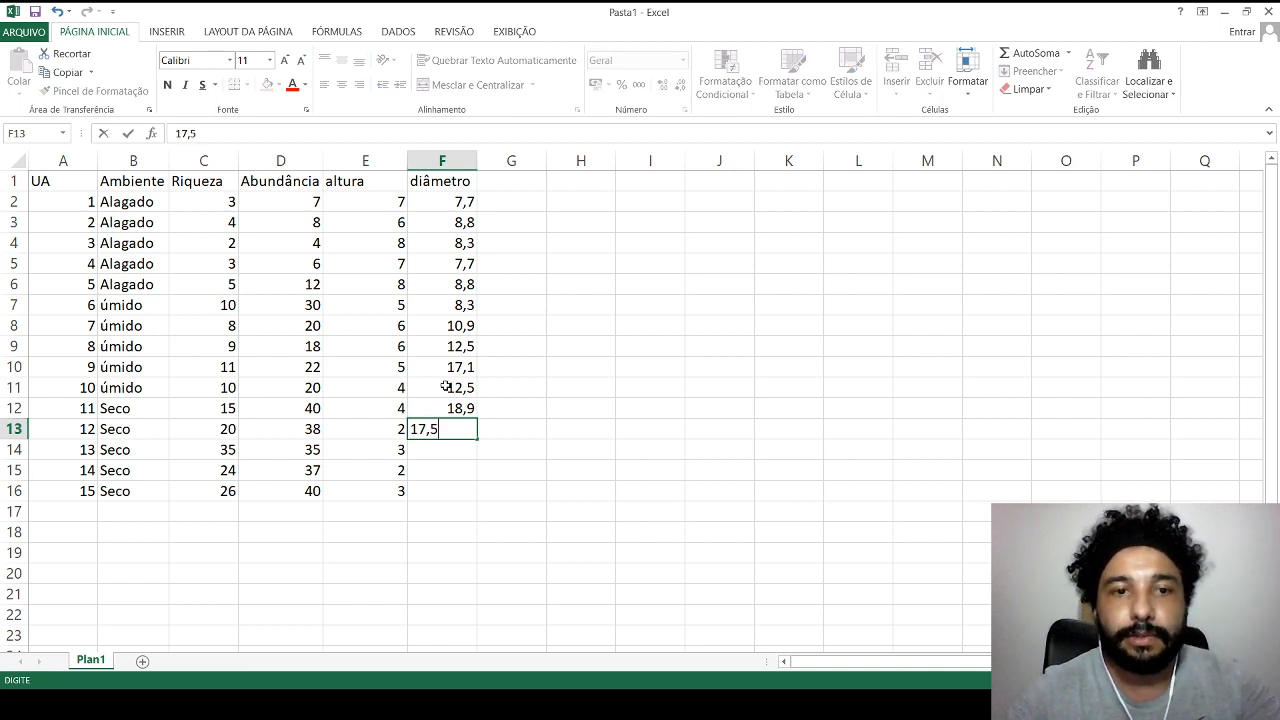
key(Return)
text(16)
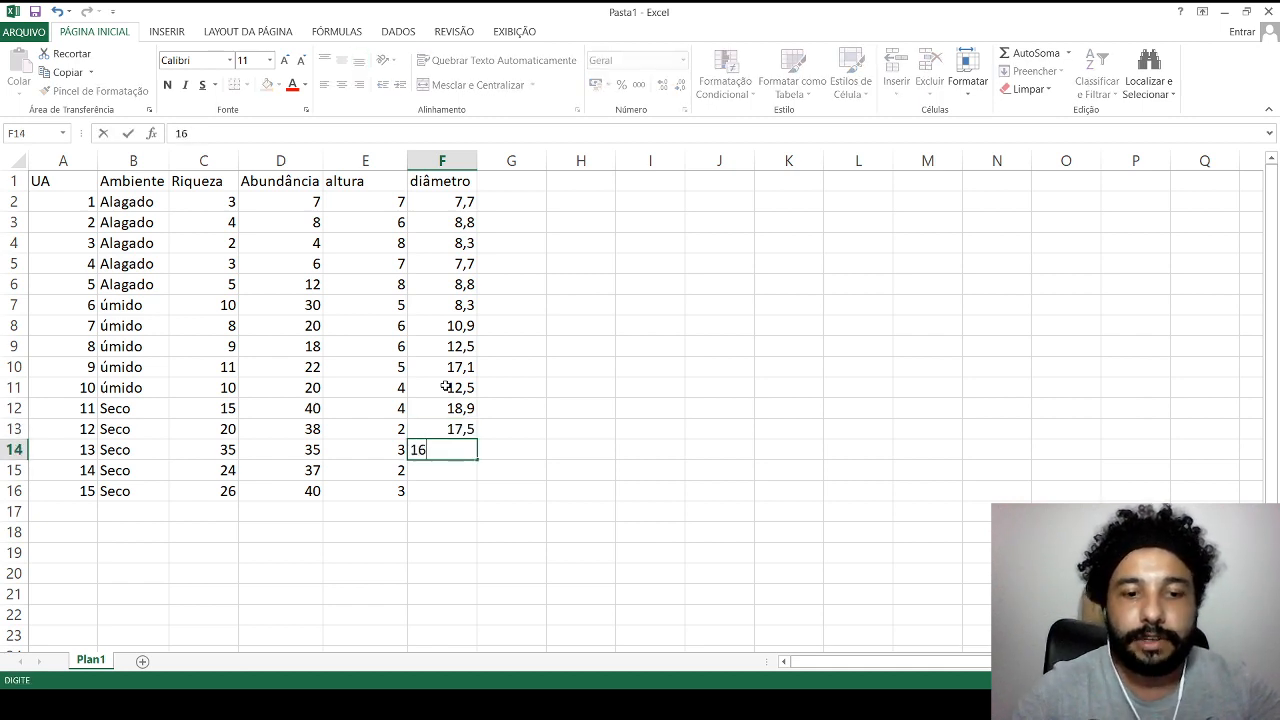
text(,8)
key(Return)
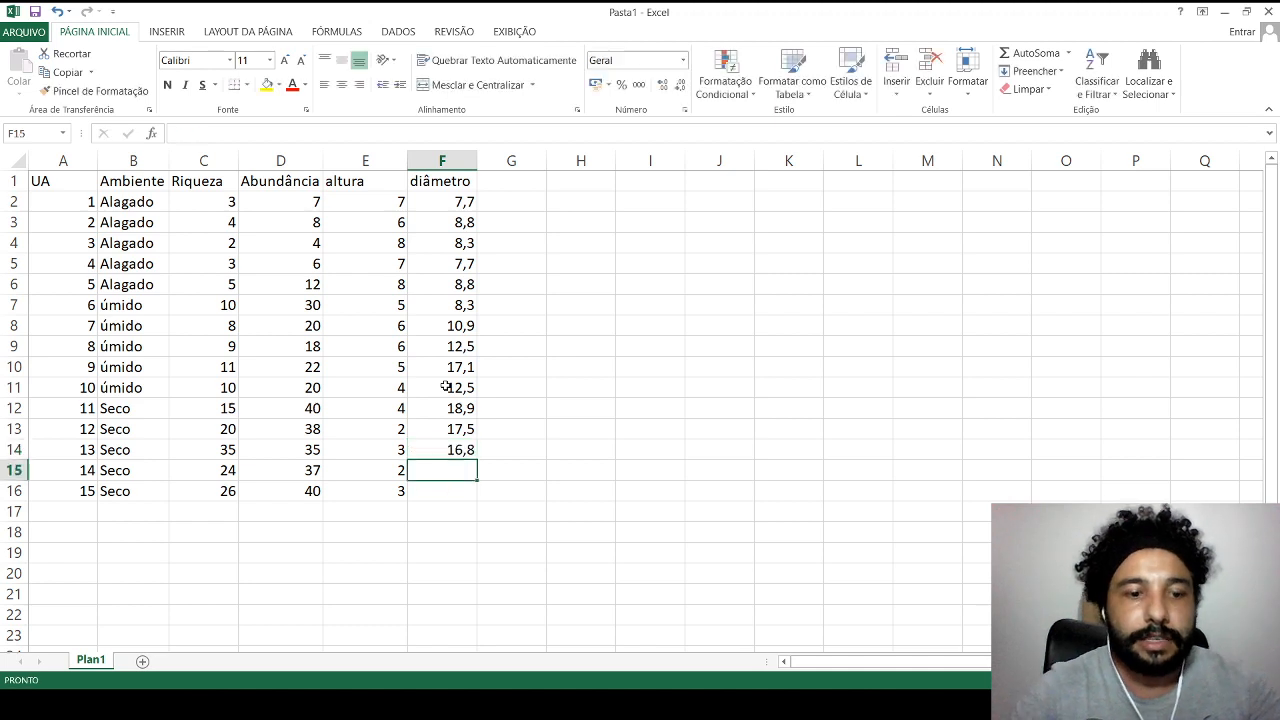
Enter the diâmetro values 19 in F15 and 18,3 in F16 for the last two Seco units.
text(19)
key(BackSpace)
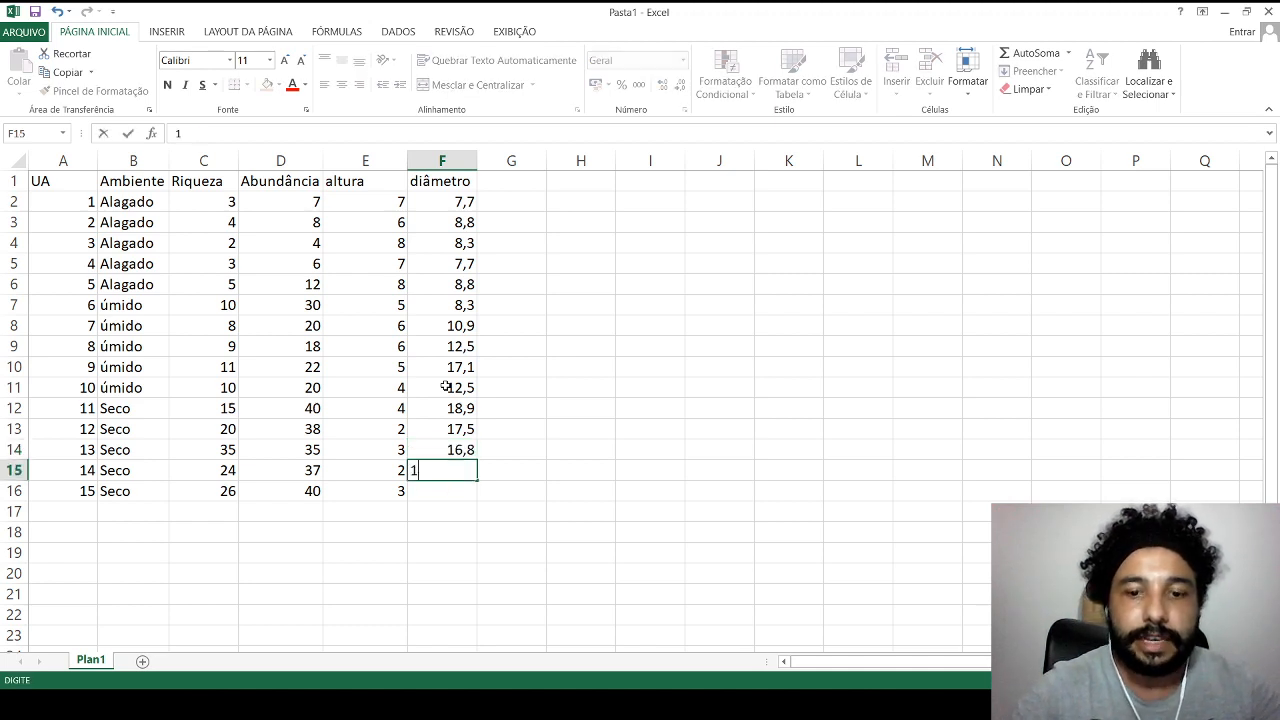
text(9)
key(Return)
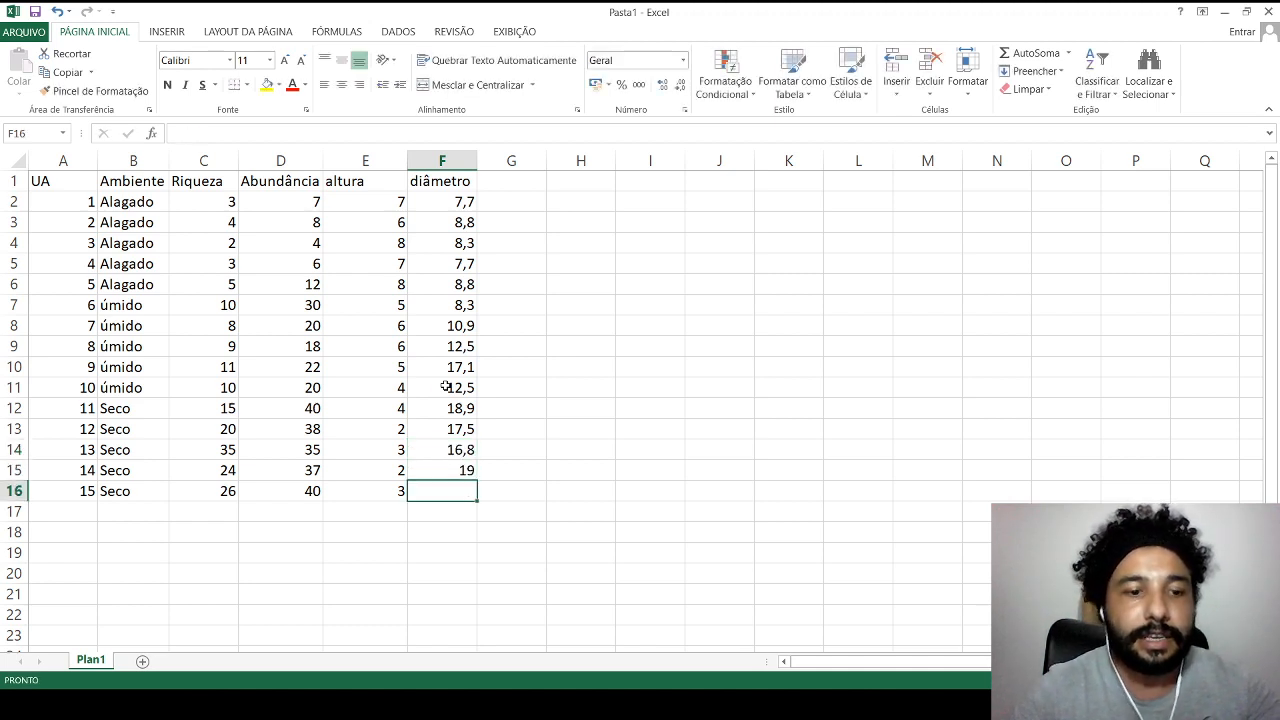
text(18)
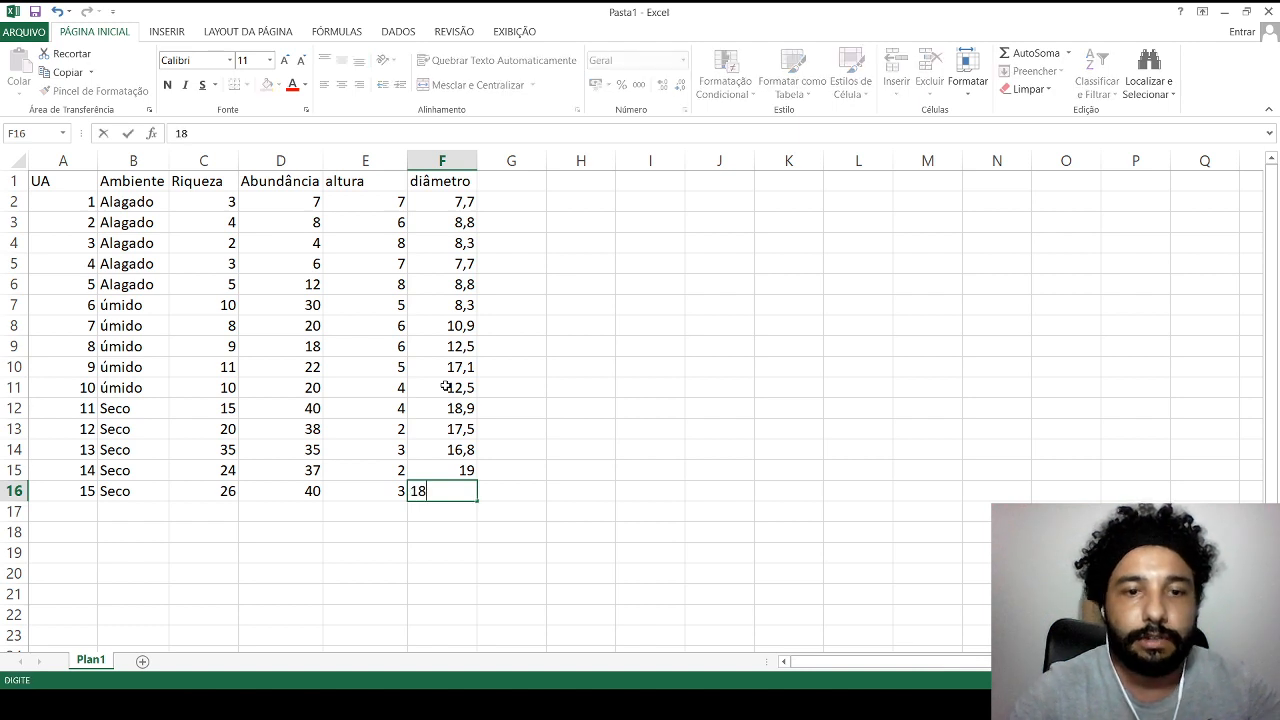
text(,3)
key(Return)
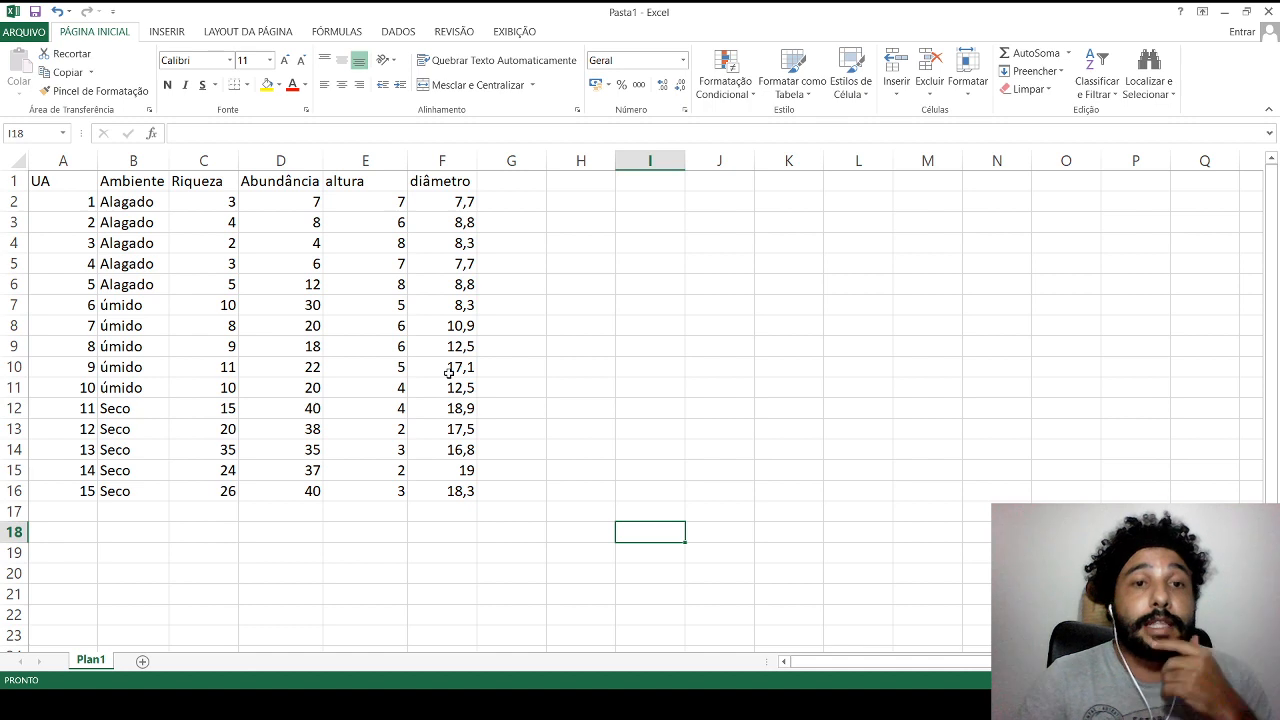
Replace the decimal comma in F2 with a point so the diâmetro value reads 7.7.
double_click(467, 201)
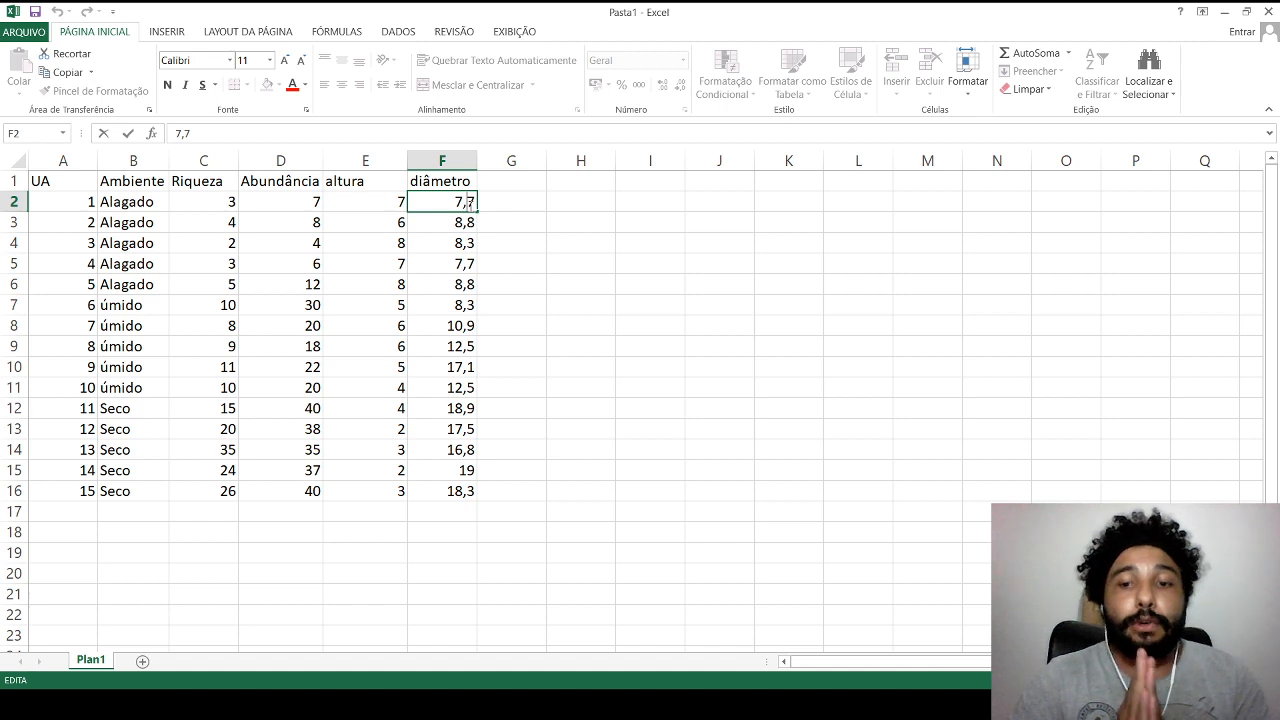
key(BackSpace)
text(.)
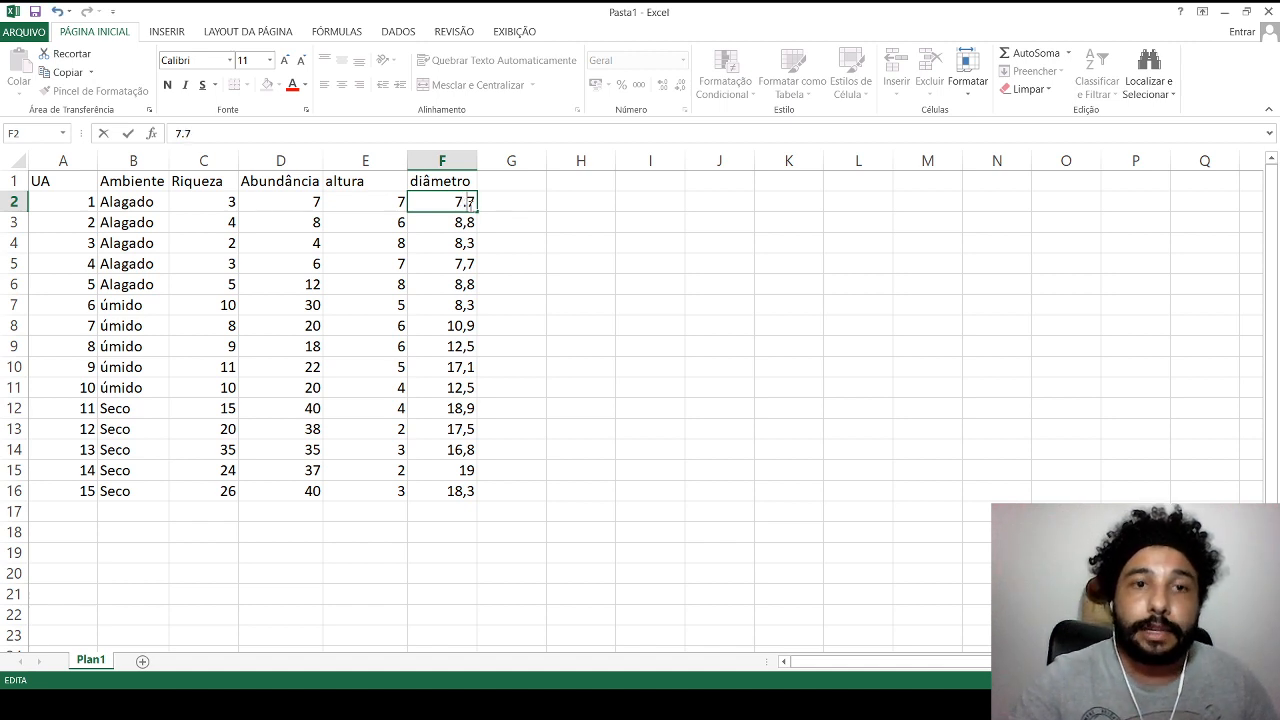
key(Return)
key(Down)
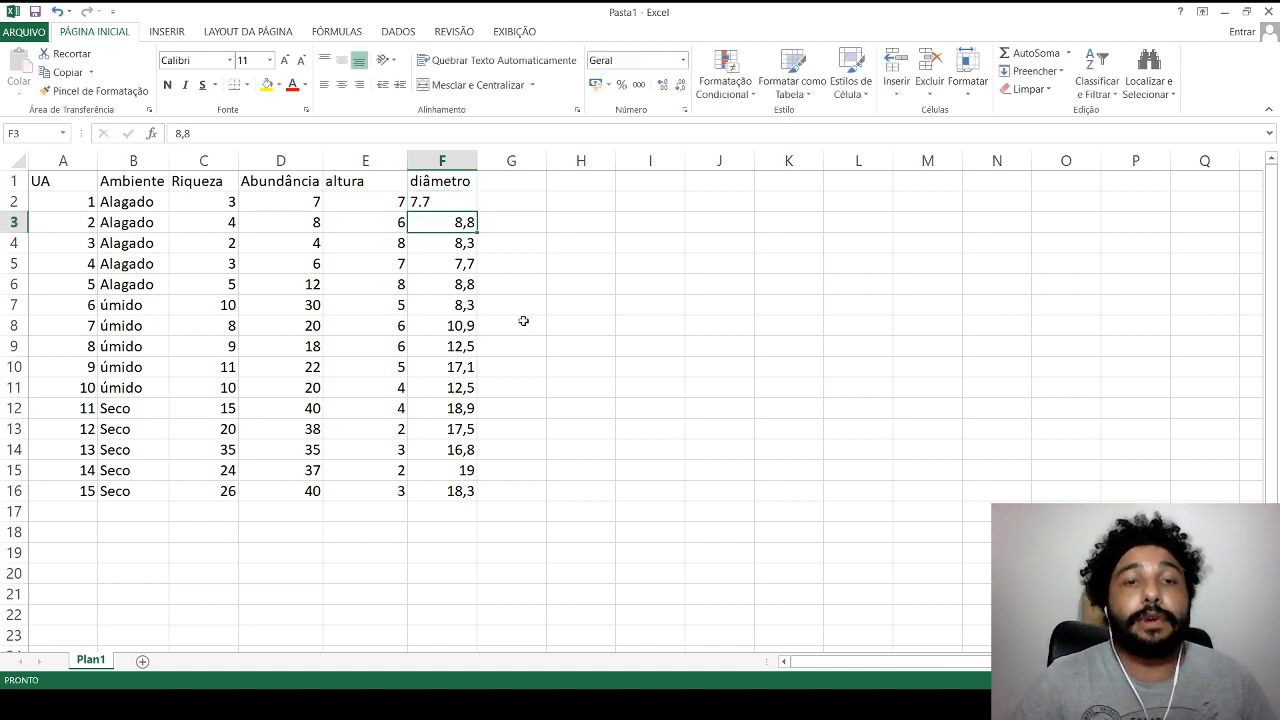
click(540, 391)
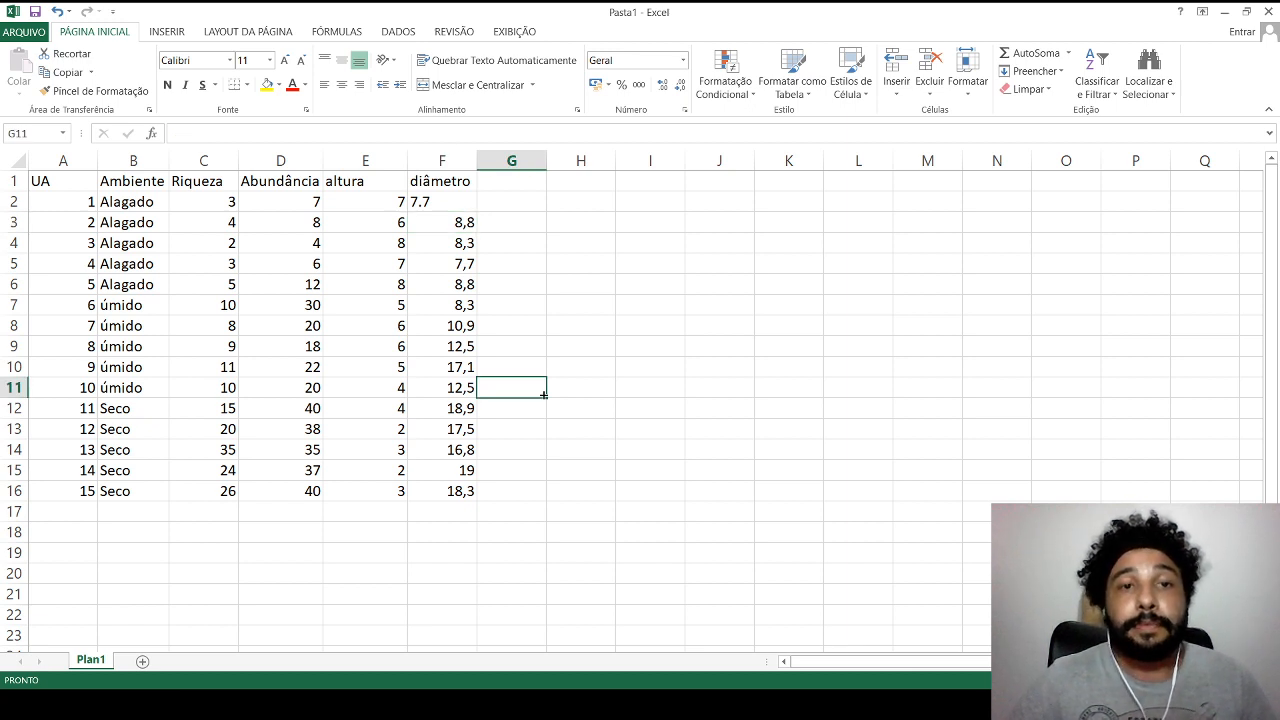
Restore the decimal comma in F2 so the diâmetro value reads 7,7.
click(464, 204)
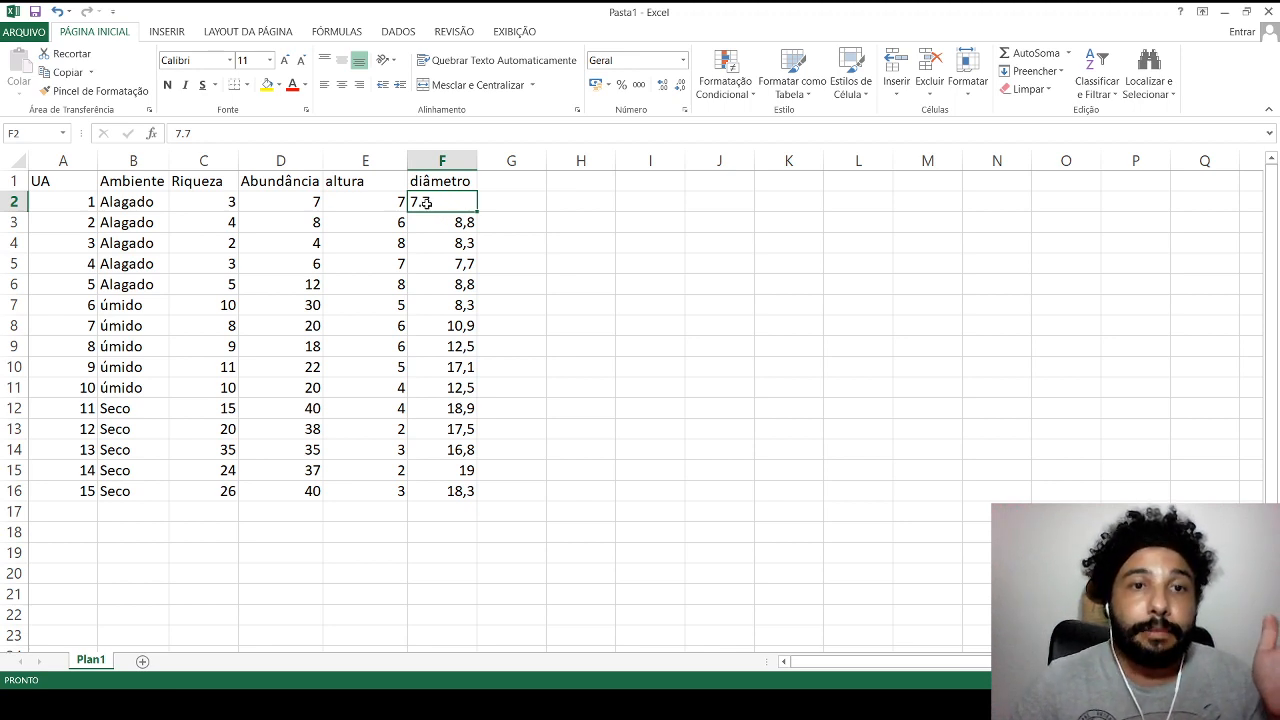
double_click(425, 203)
key(BackSpace)
text(,)
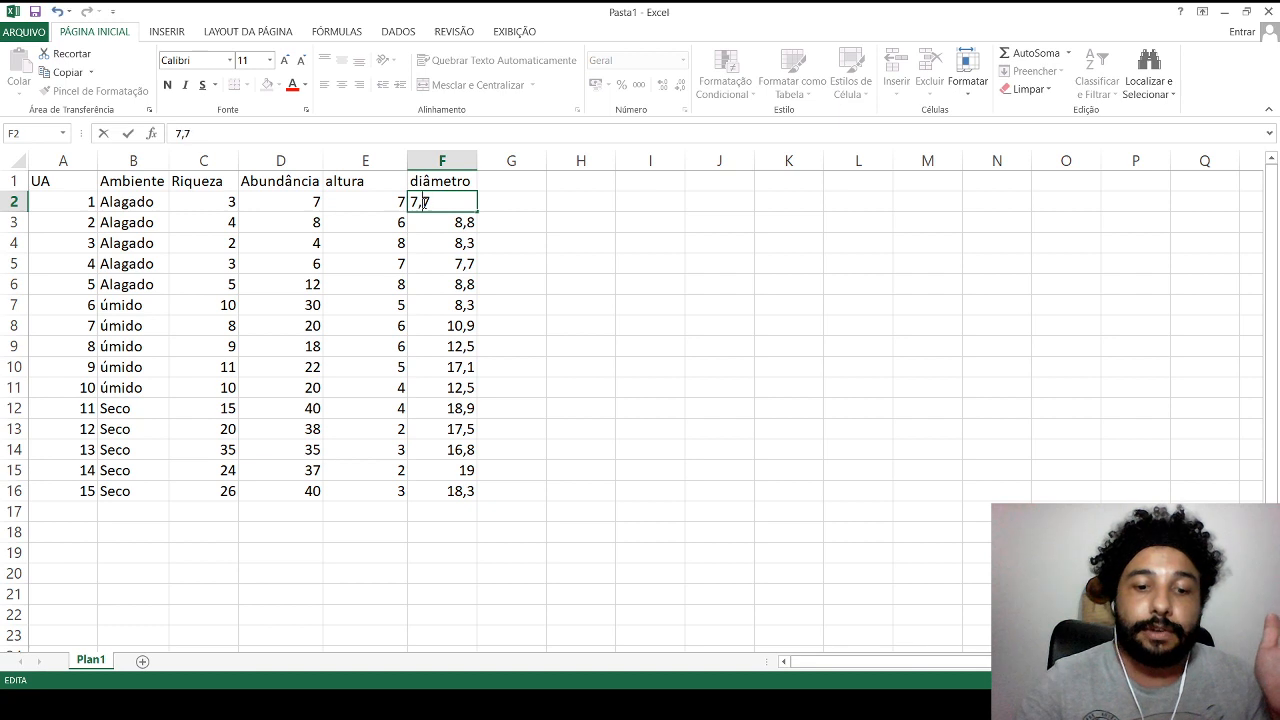
key(ctrl+Return)
key(Down)
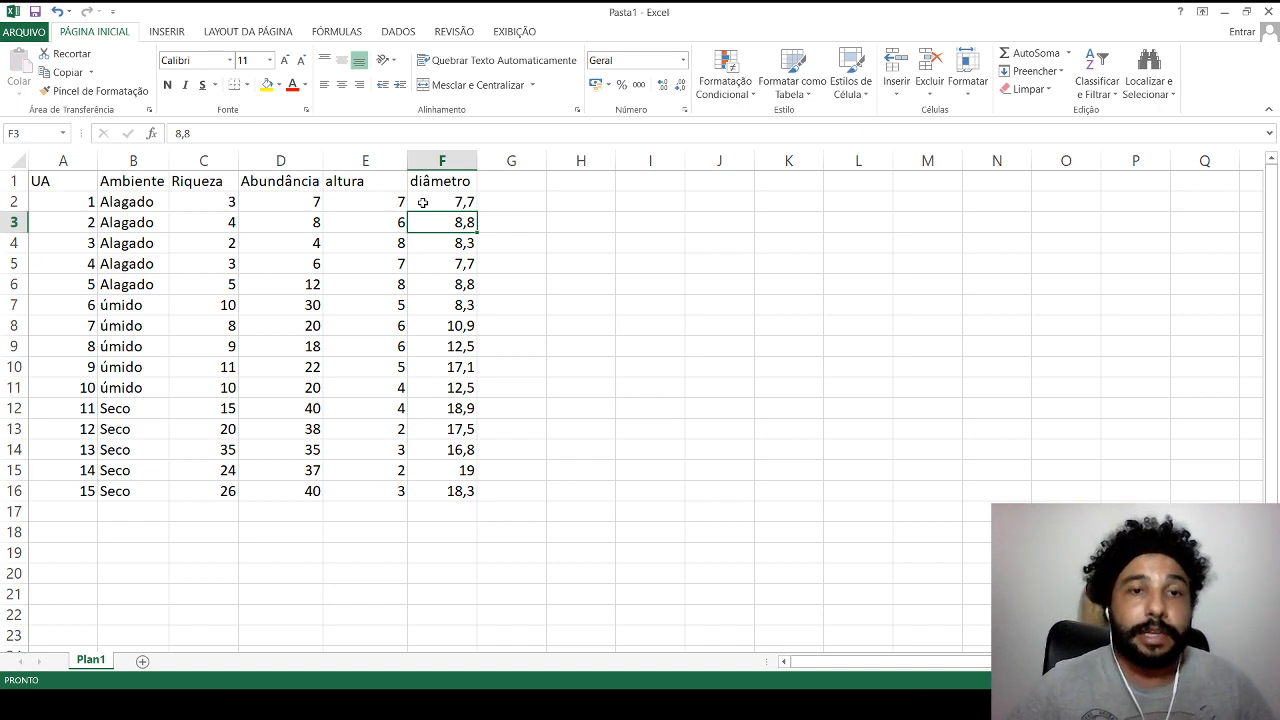
Try centre alignment on the numeric values in C2:F16 and set them back to right alignment.
click(220, 201)
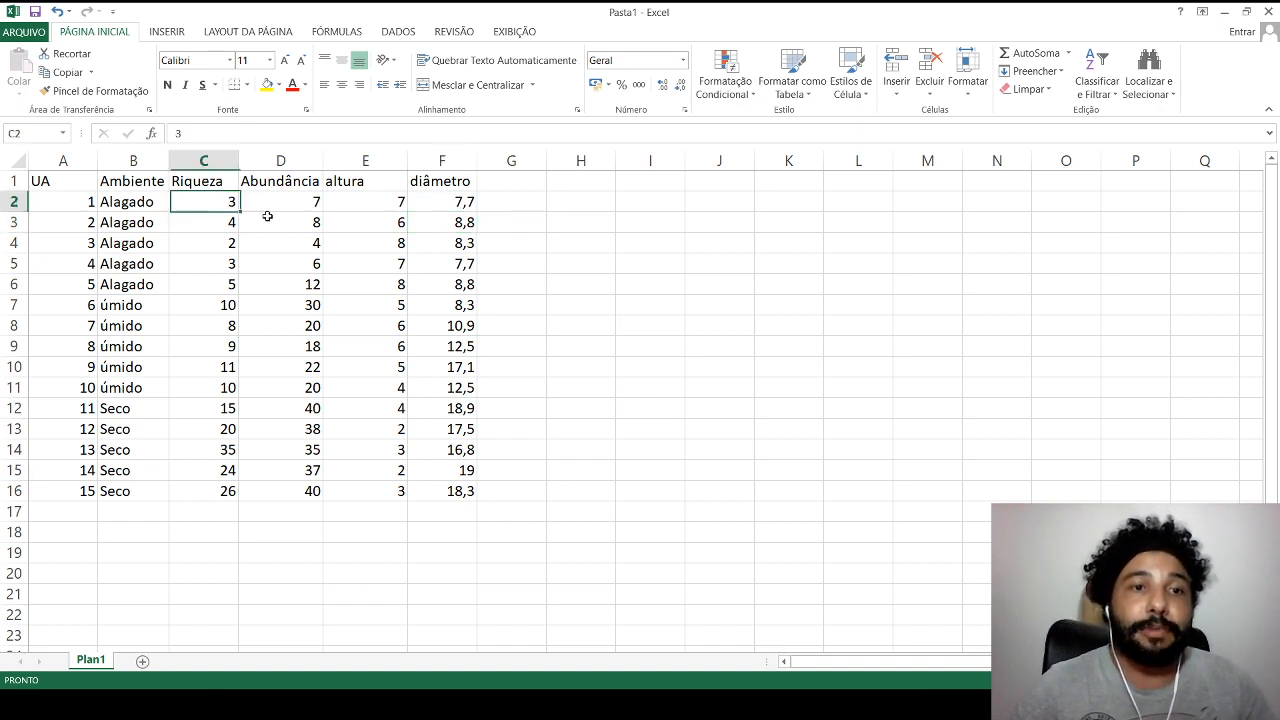
drag(267, 216, 431, 491)
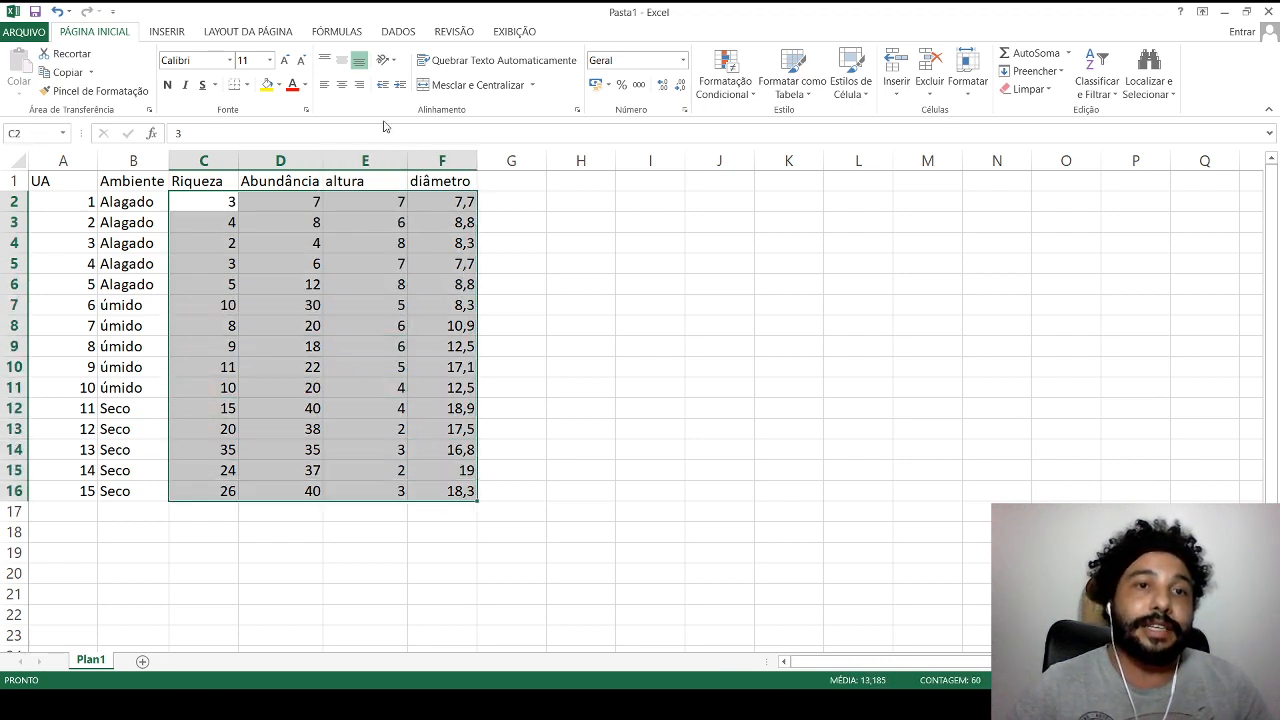
click(340, 85)
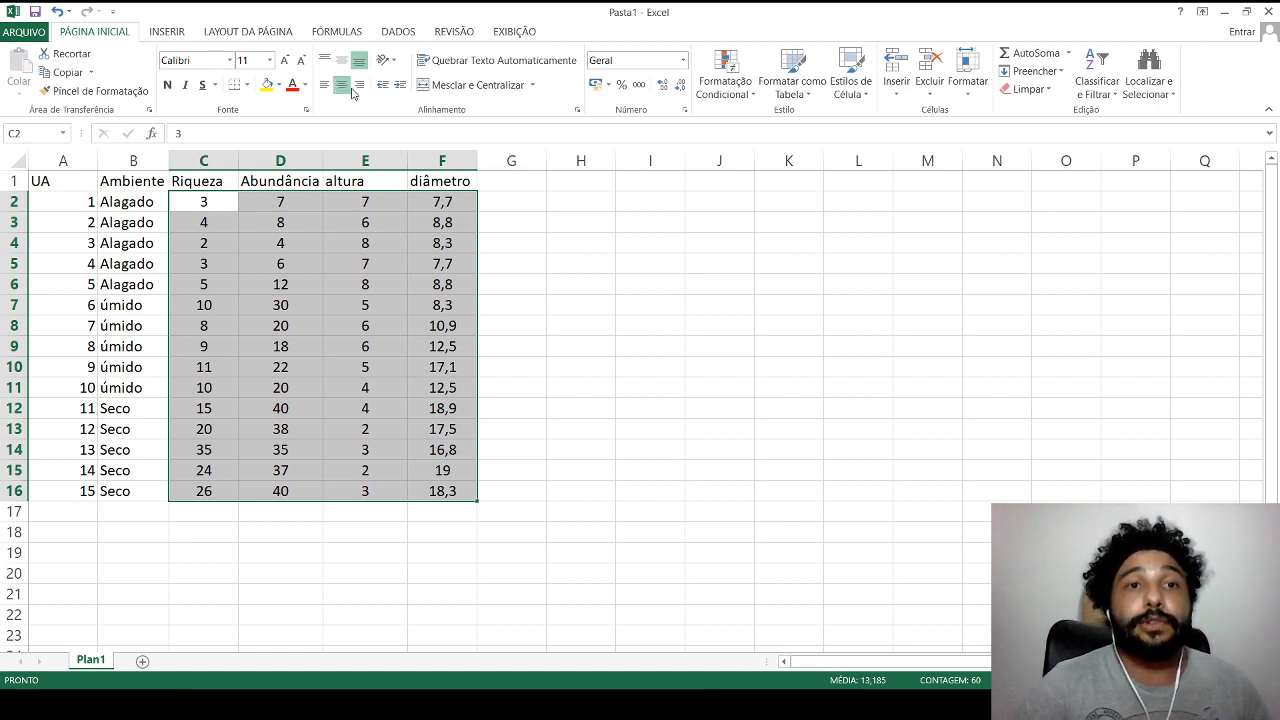
click(357, 88)
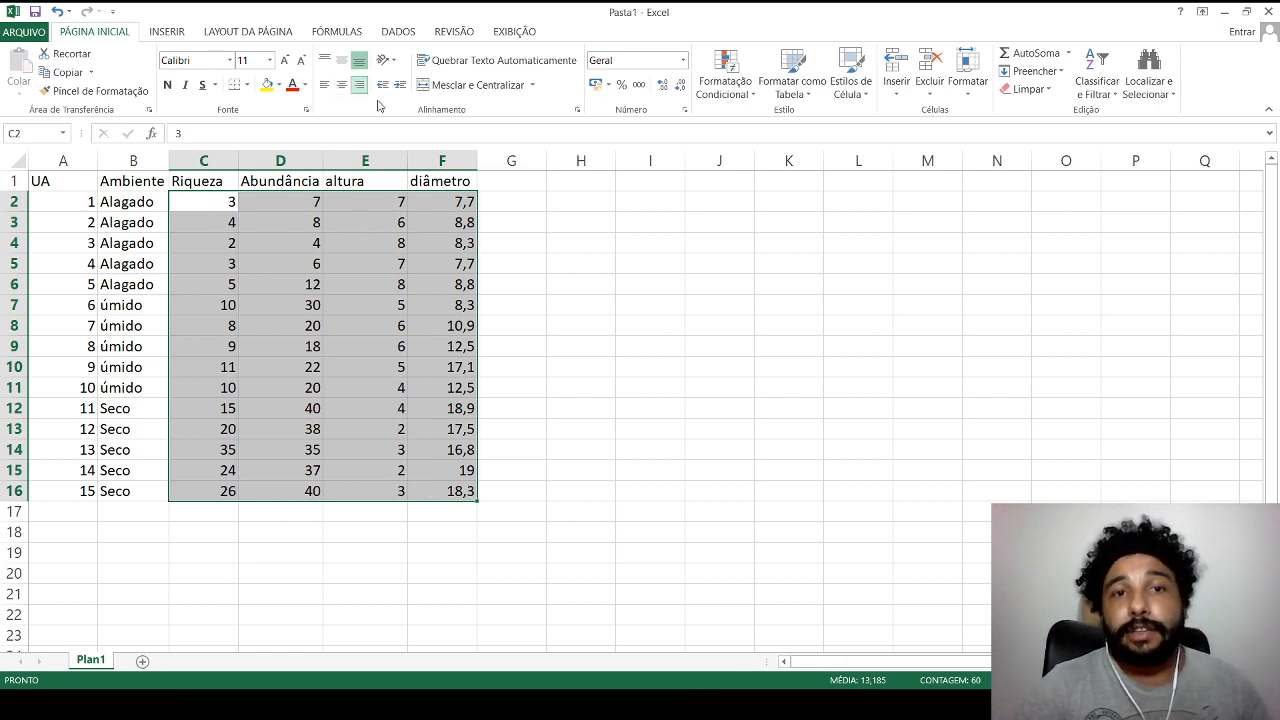
click(664, 346)
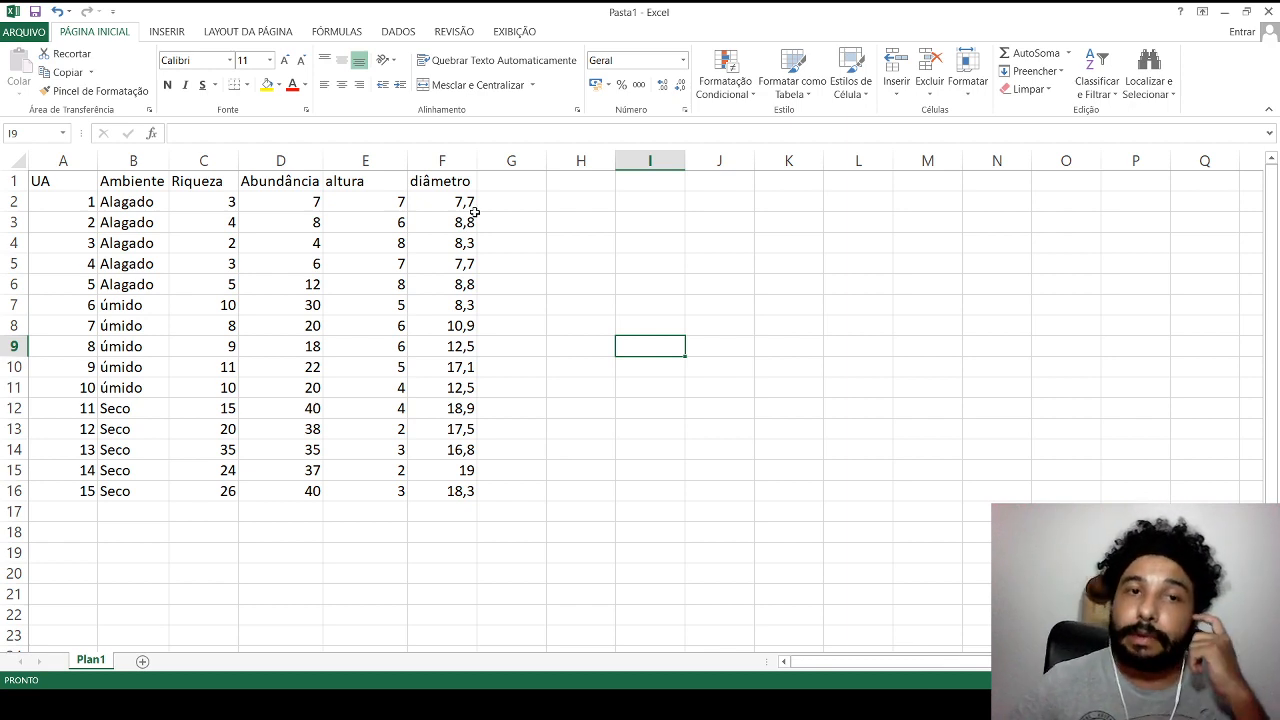
Append the unit m to the first two altura values so E2 reads 7m and E3 reads 6m.
double_click(373, 183)
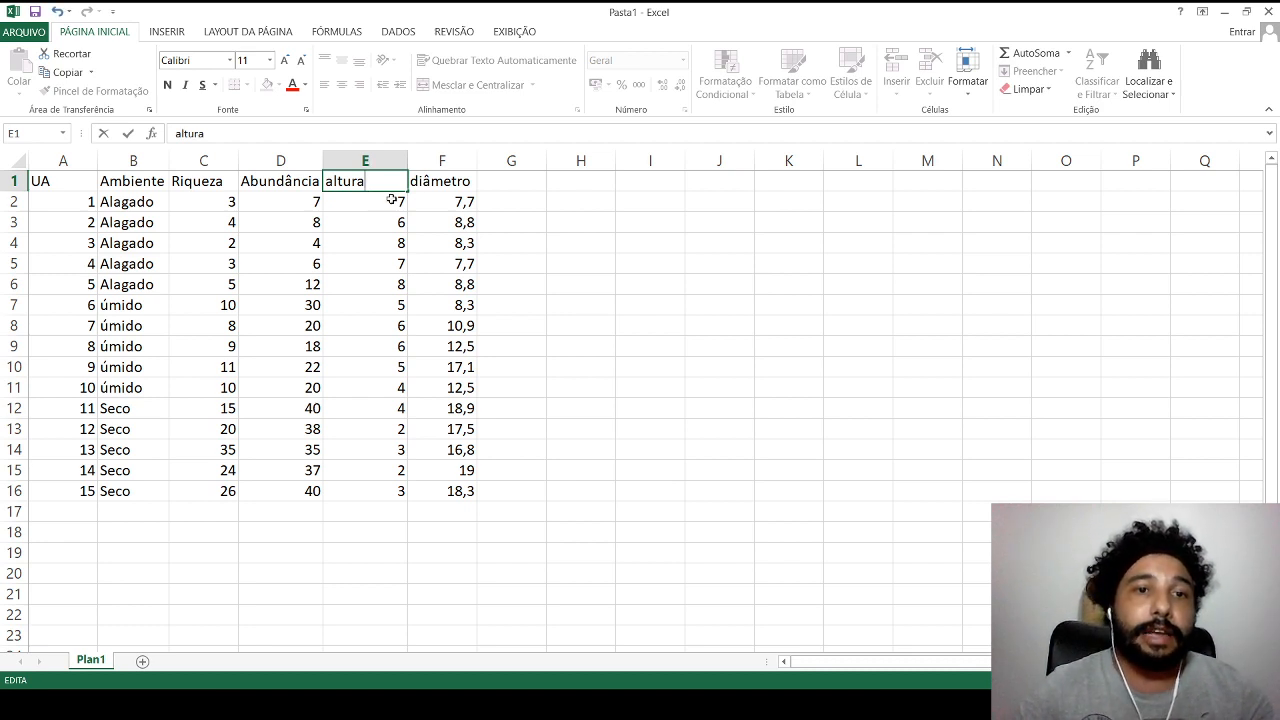
click(400, 202)
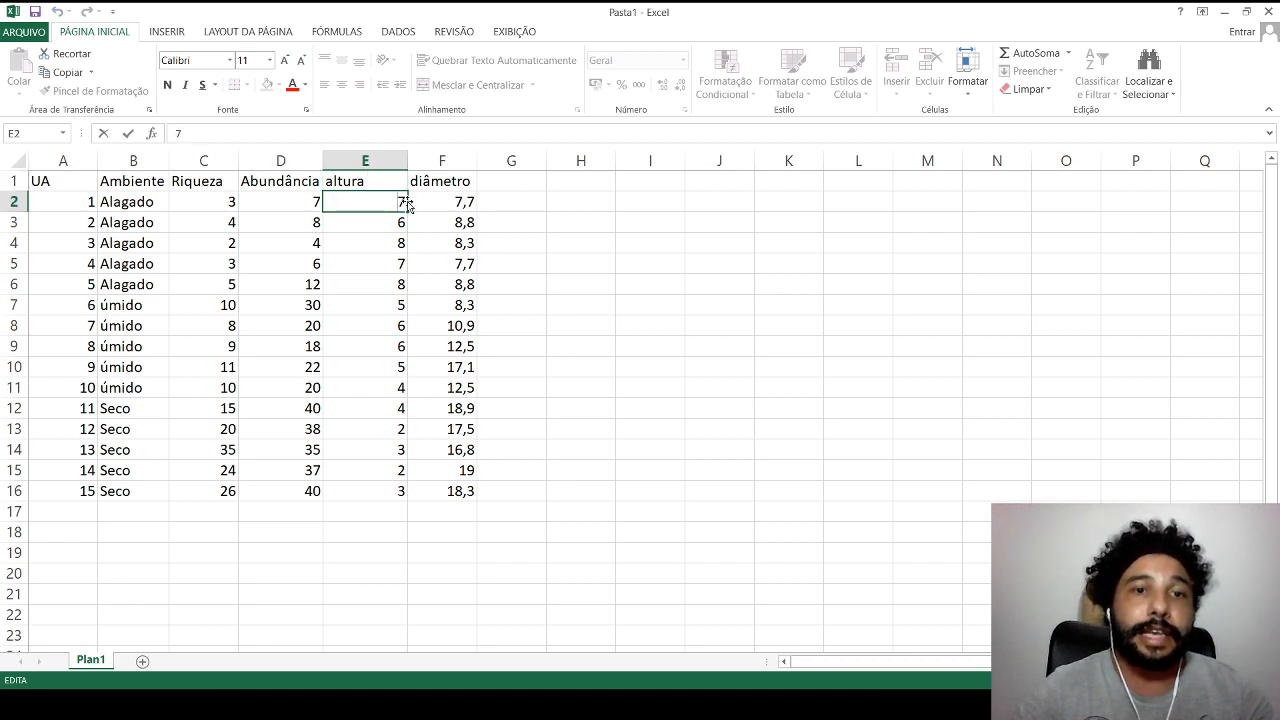
double_click(403, 201)
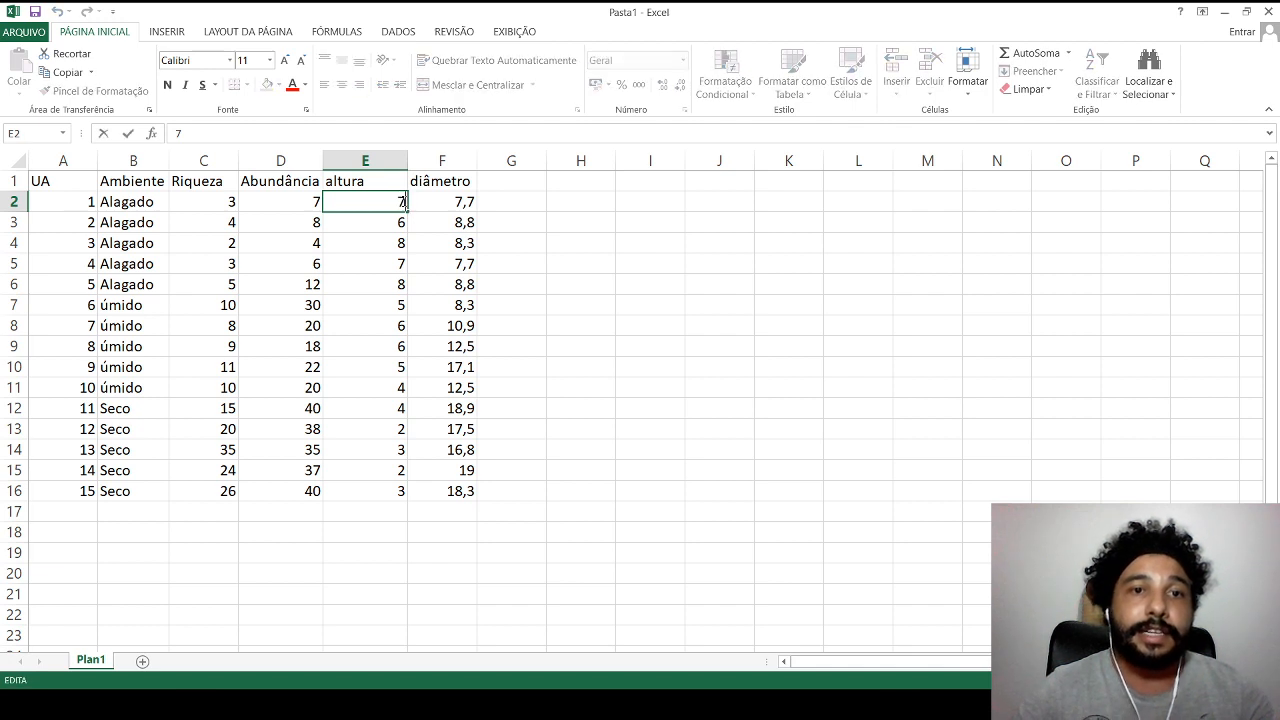
text(m)
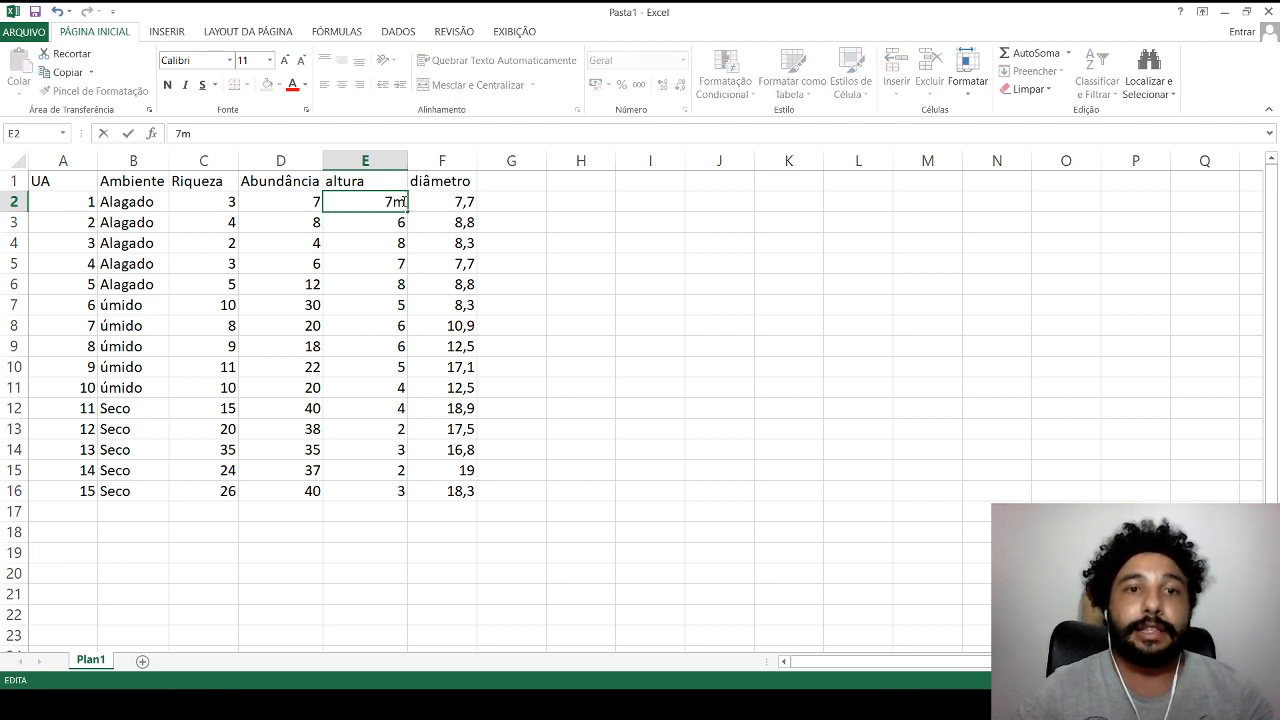
click(398, 222)
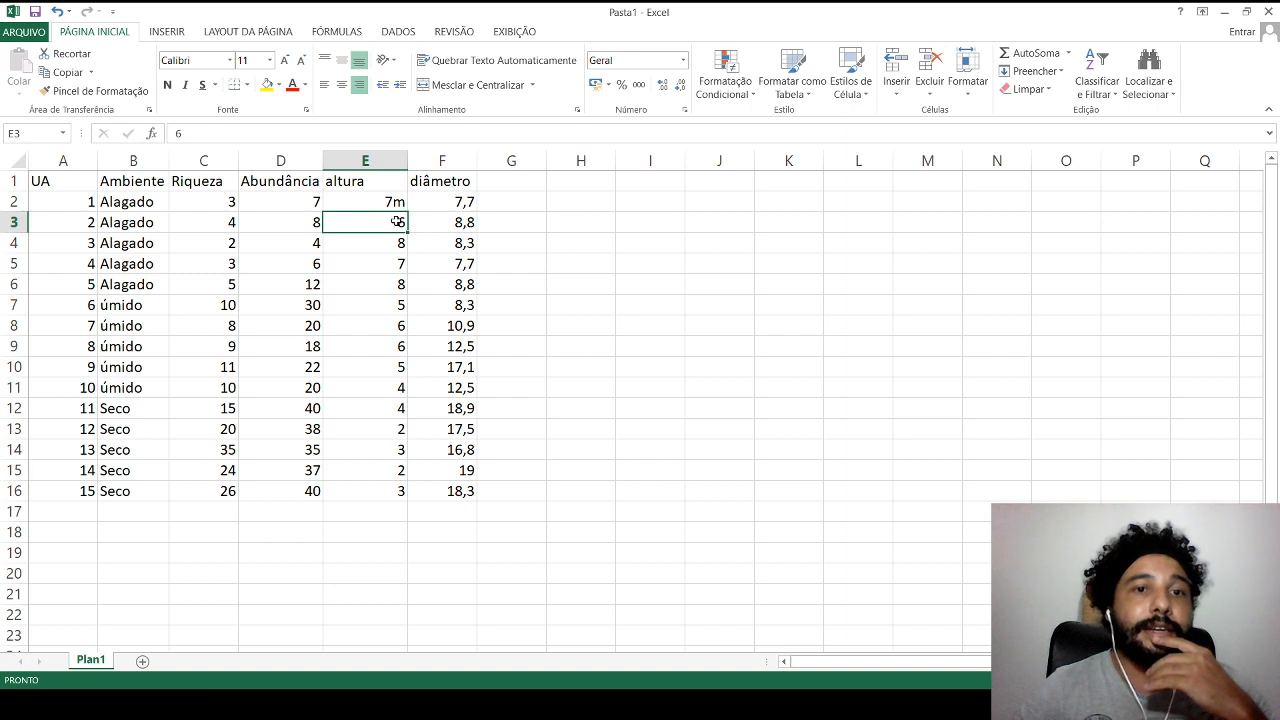
double_click(398, 222)
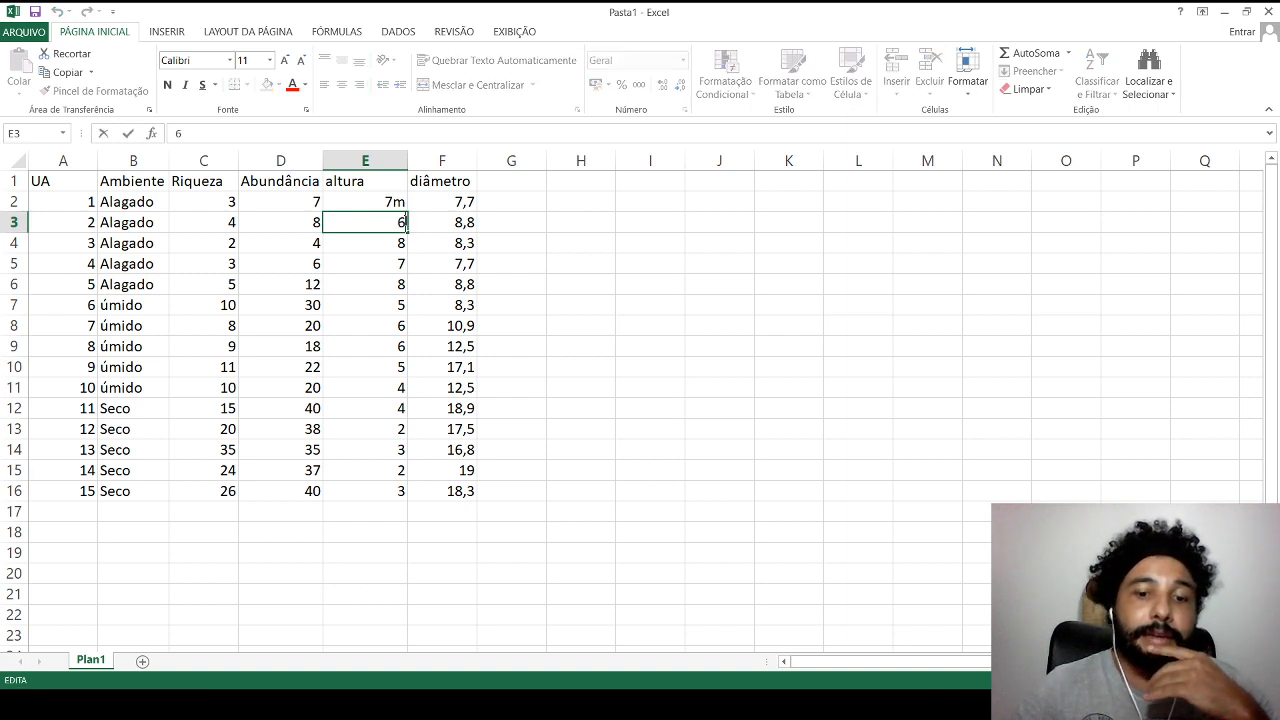
text(m)
click(388, 284)
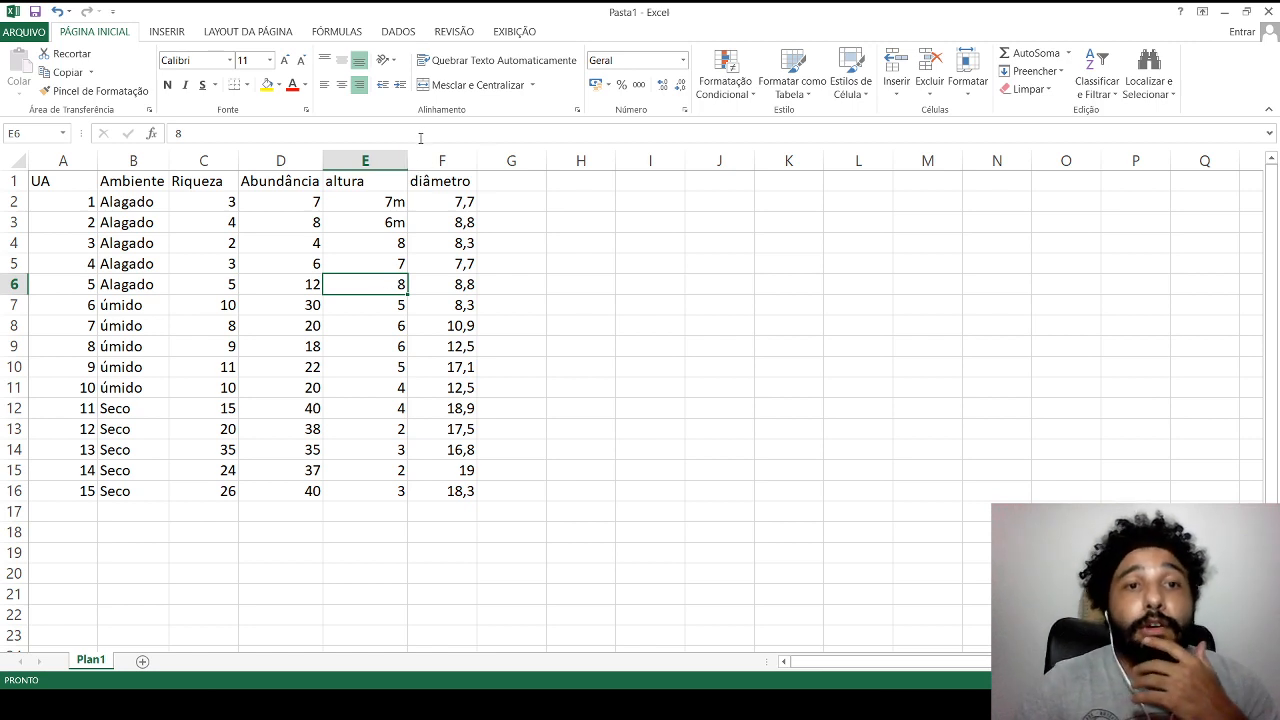
Remove the unit m from the altura values in E2 and E3, leaving 7 and 6.
click(397, 207)
key(ctrl+Down)
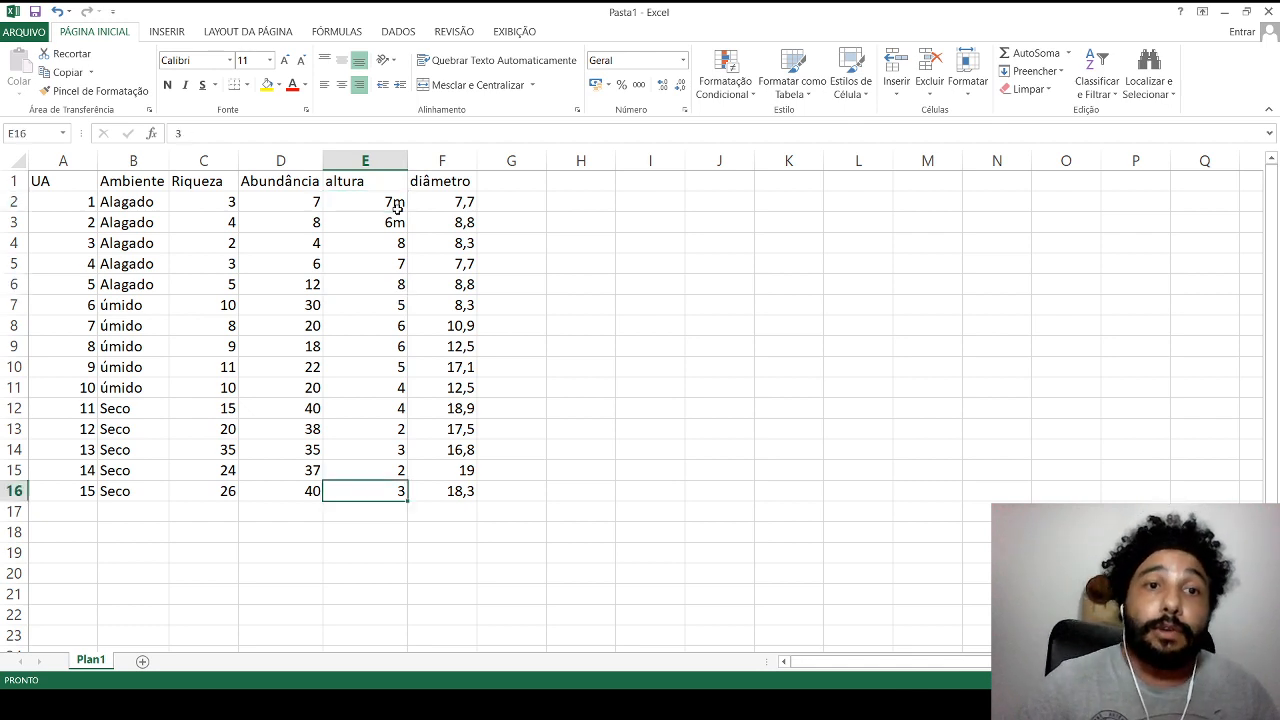
double_click(397, 205)
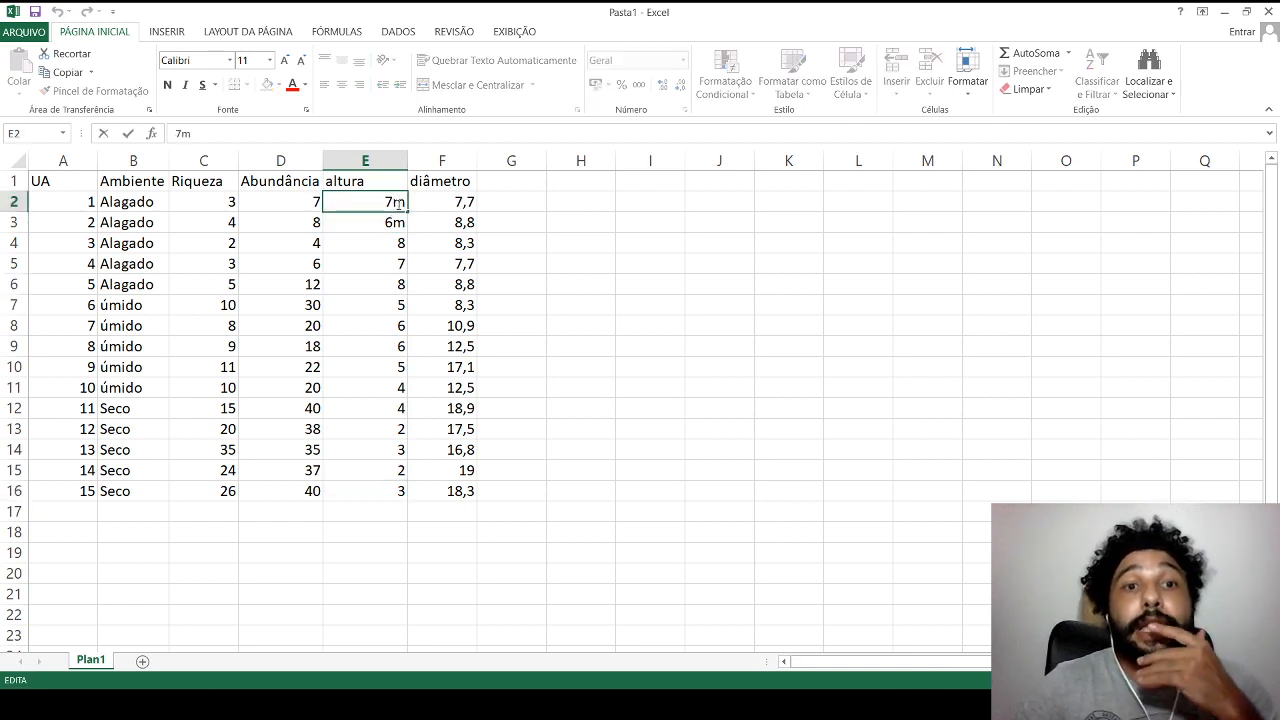
key(BackSpace)
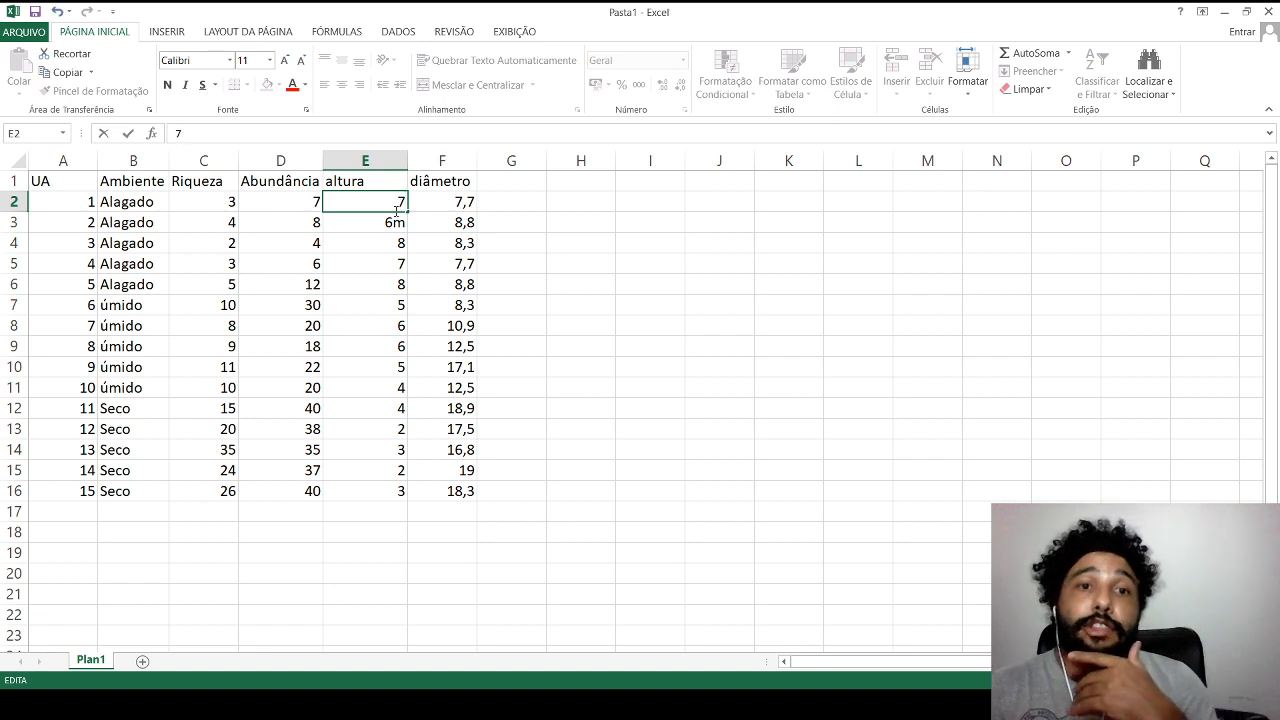
key(ctrl+Return)
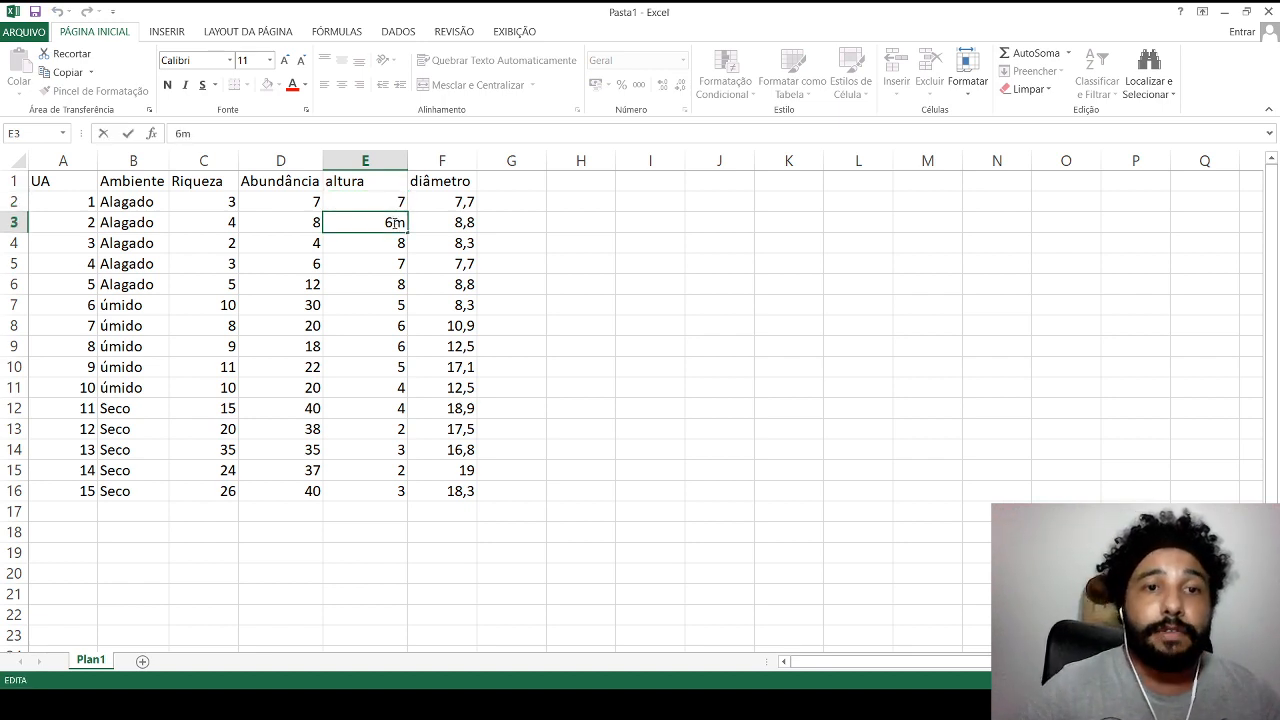
double_click(395, 222)
click(397, 222)
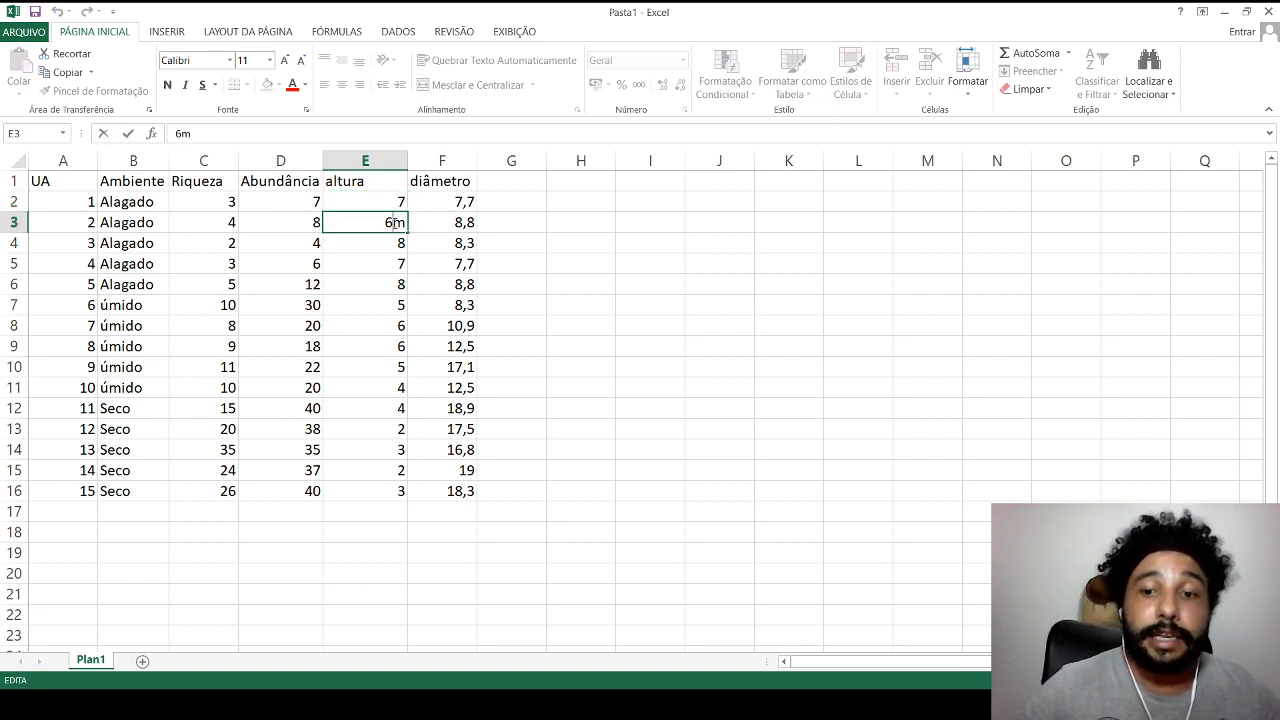
key(BackSpace)
click(378, 283)
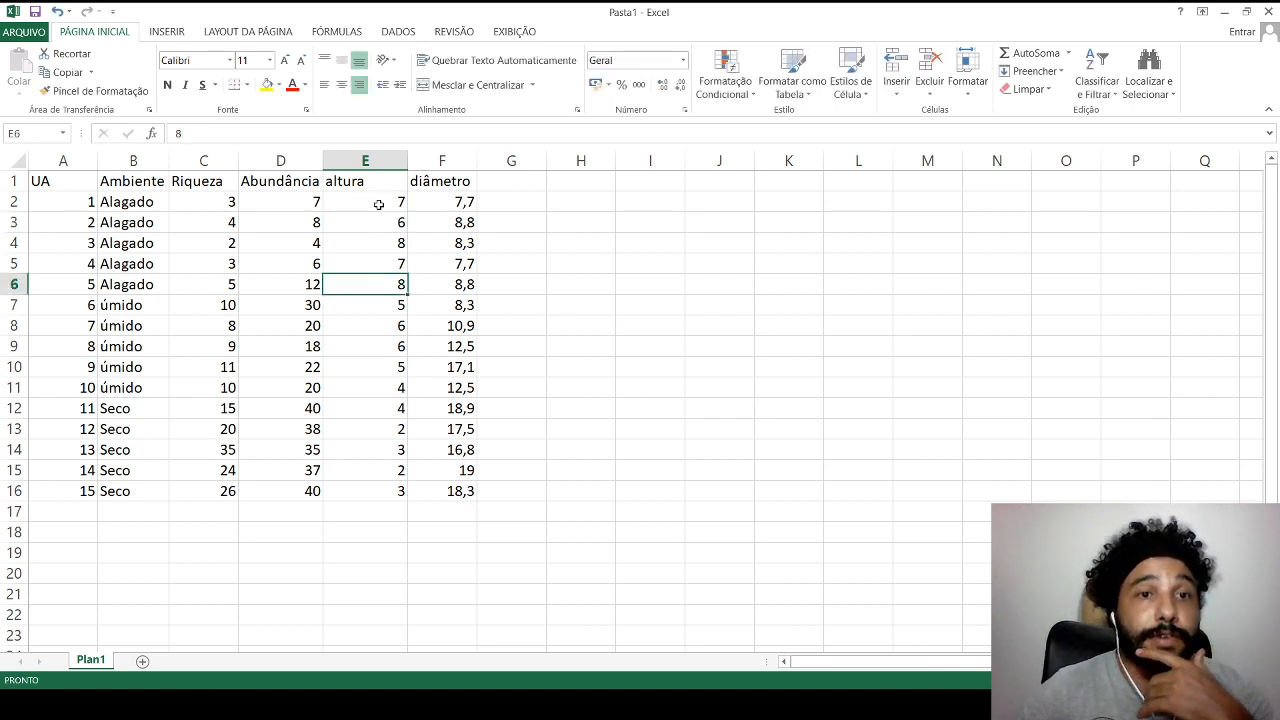
Add the unit to the altura header in E1 so it reads altura (m).
click(303, 181)
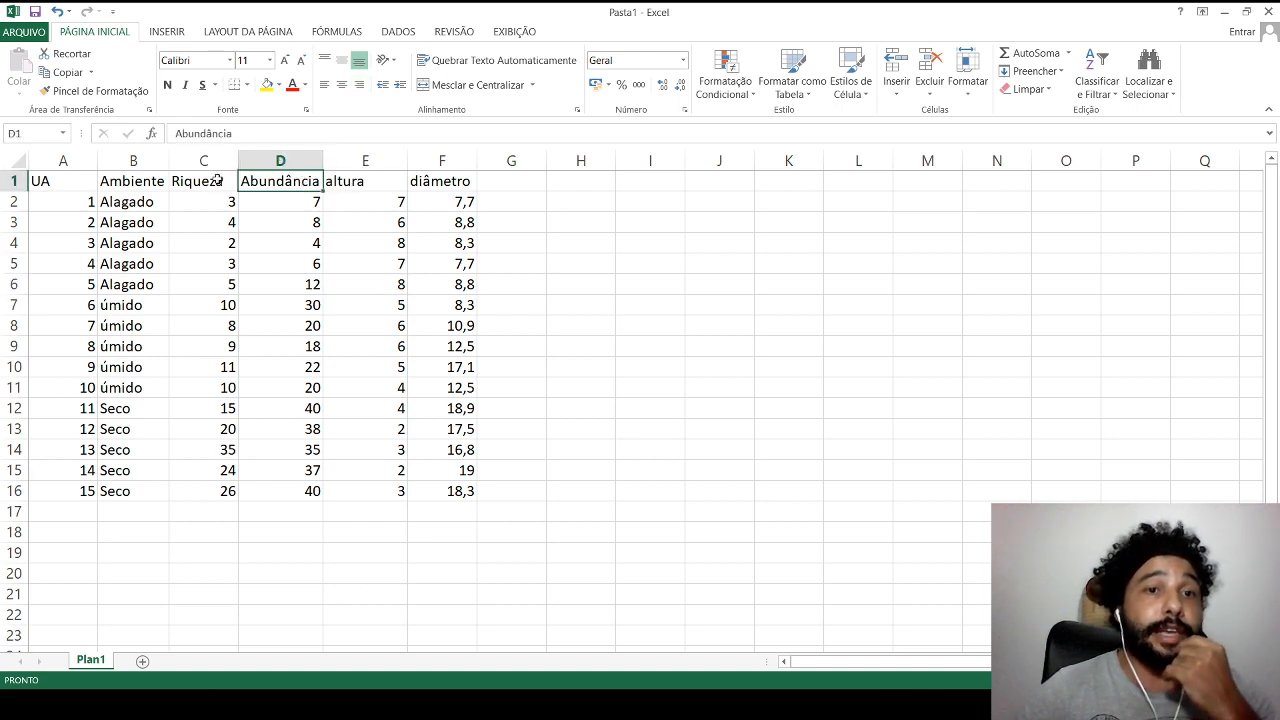
click(450, 184)
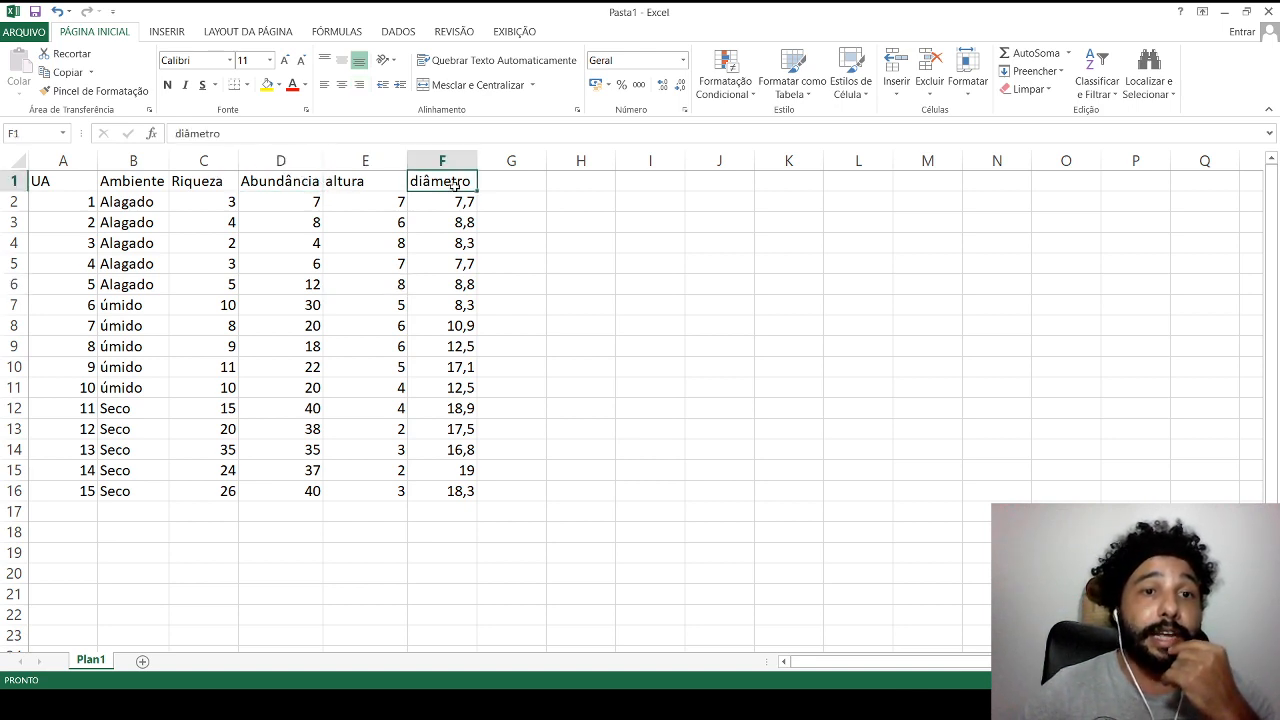
double_click(371, 181)
text(()
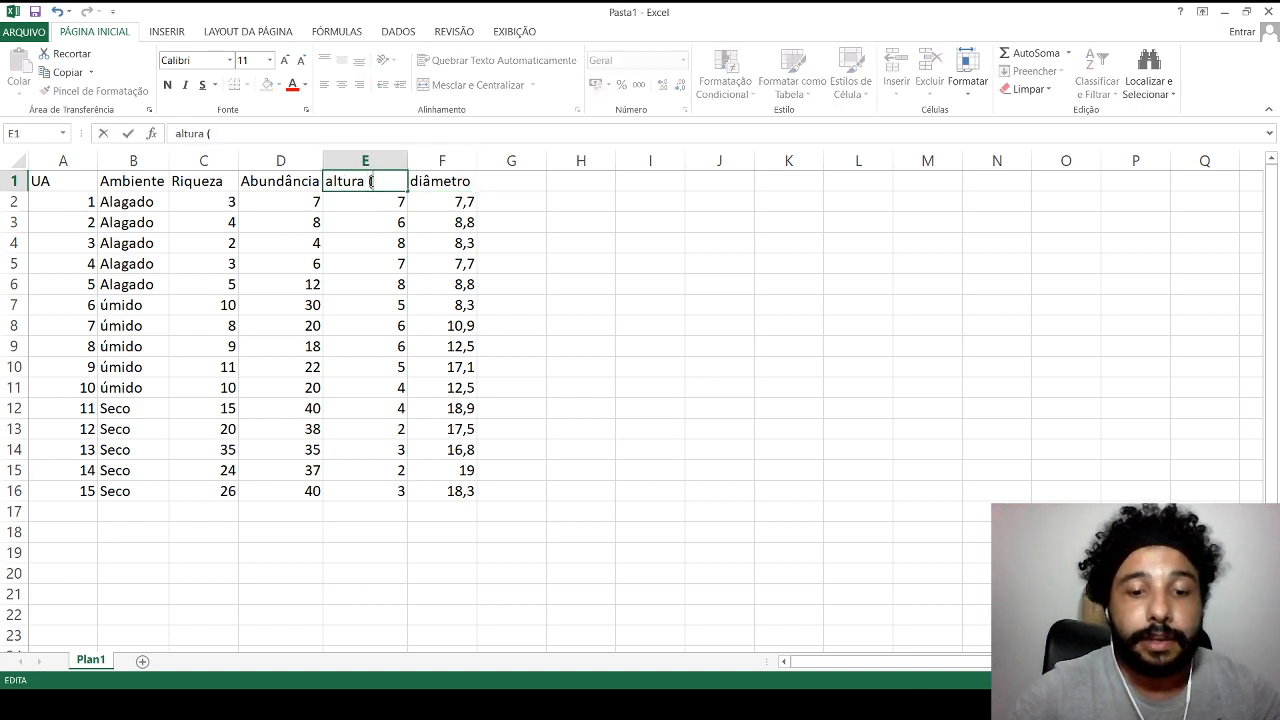
text(m))
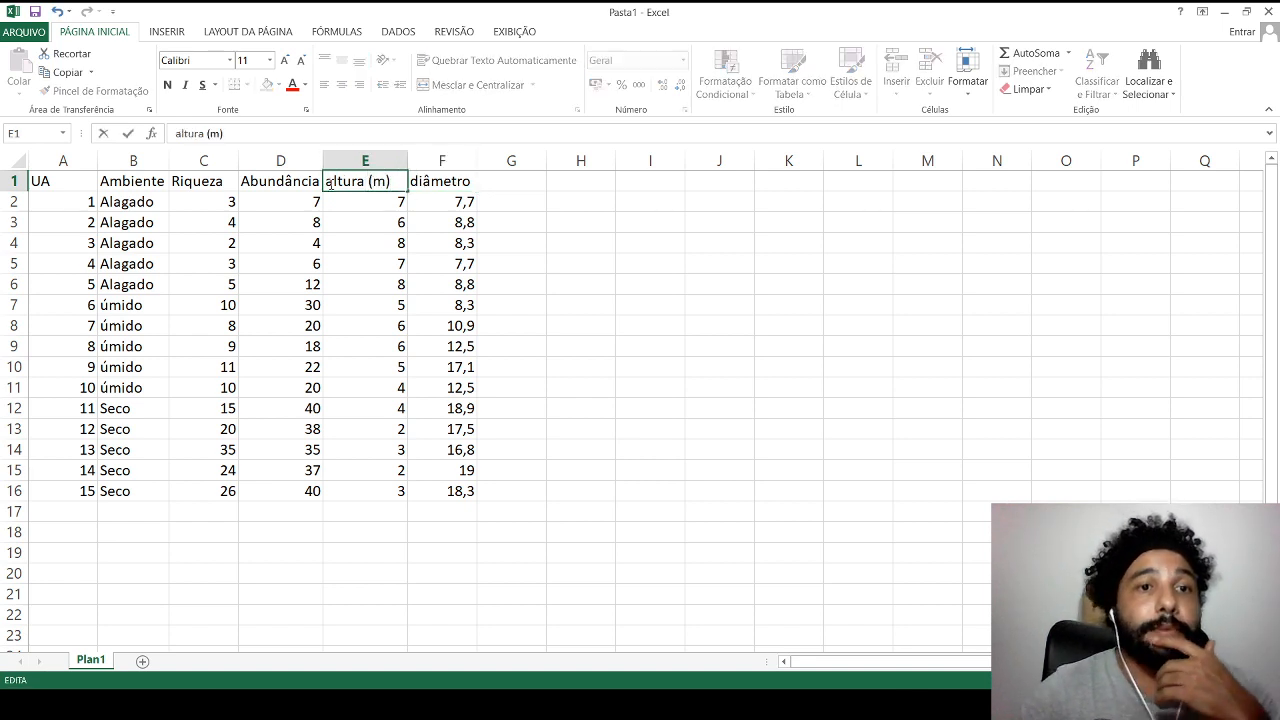
Extend the header in F1 to diâmetro (cm) and autofit column F to its contents.
double_click(471, 183)
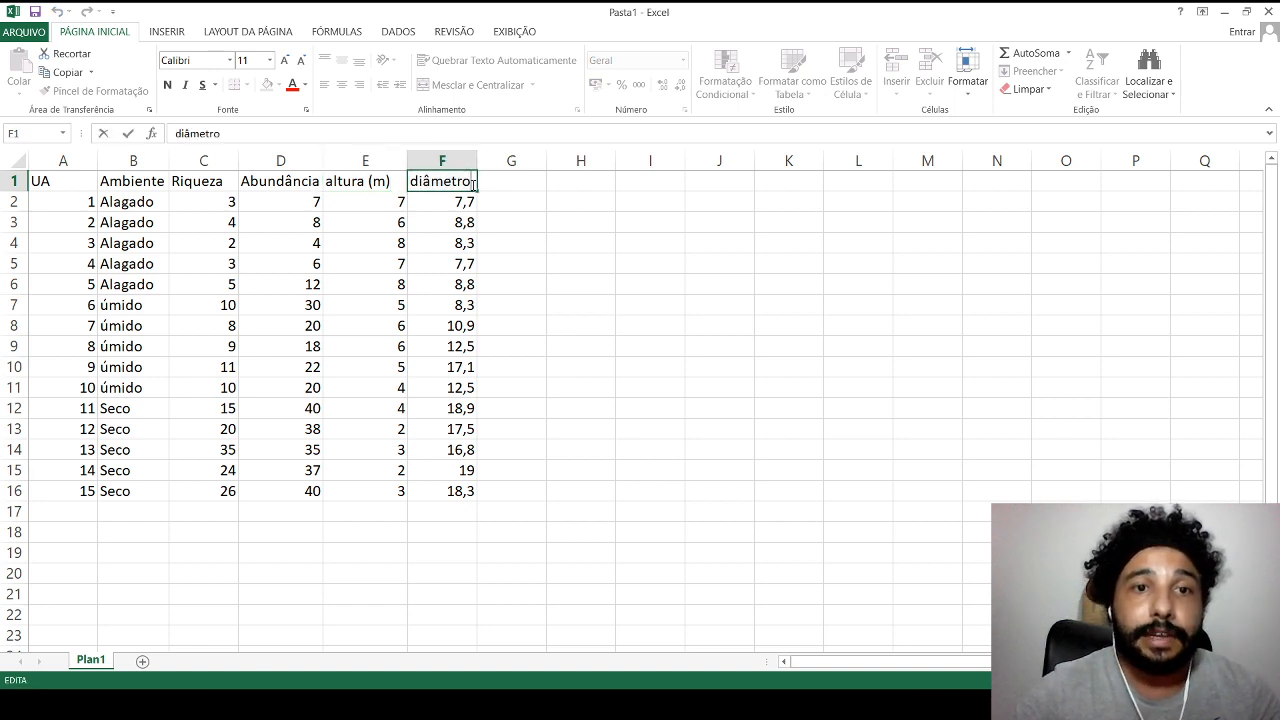
text((cm))
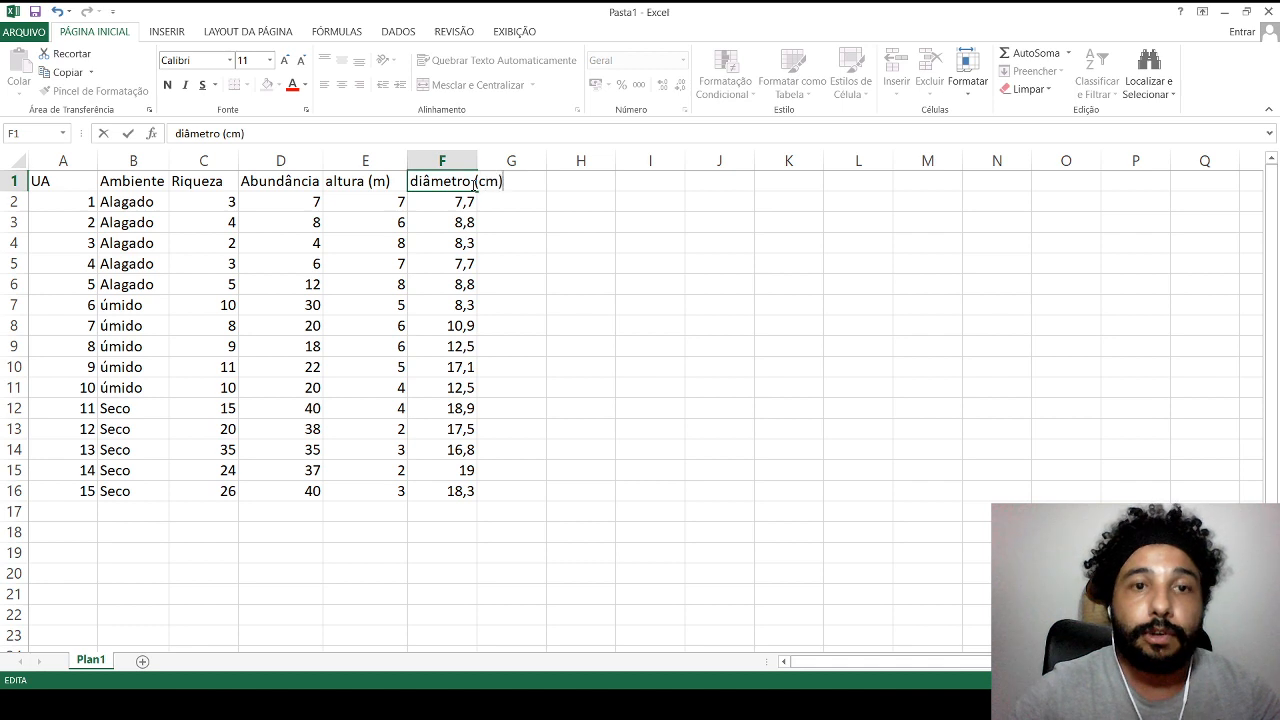
click(480, 153)
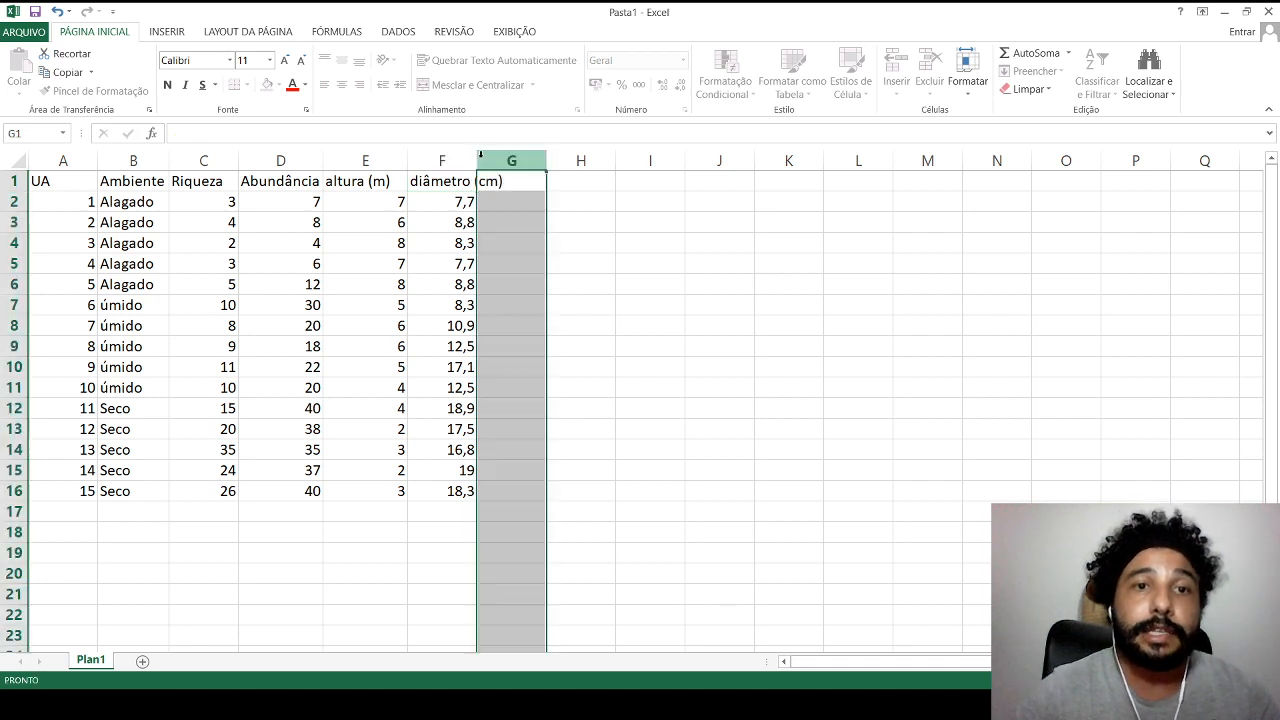
double_click(480, 153)
click(500, 158)
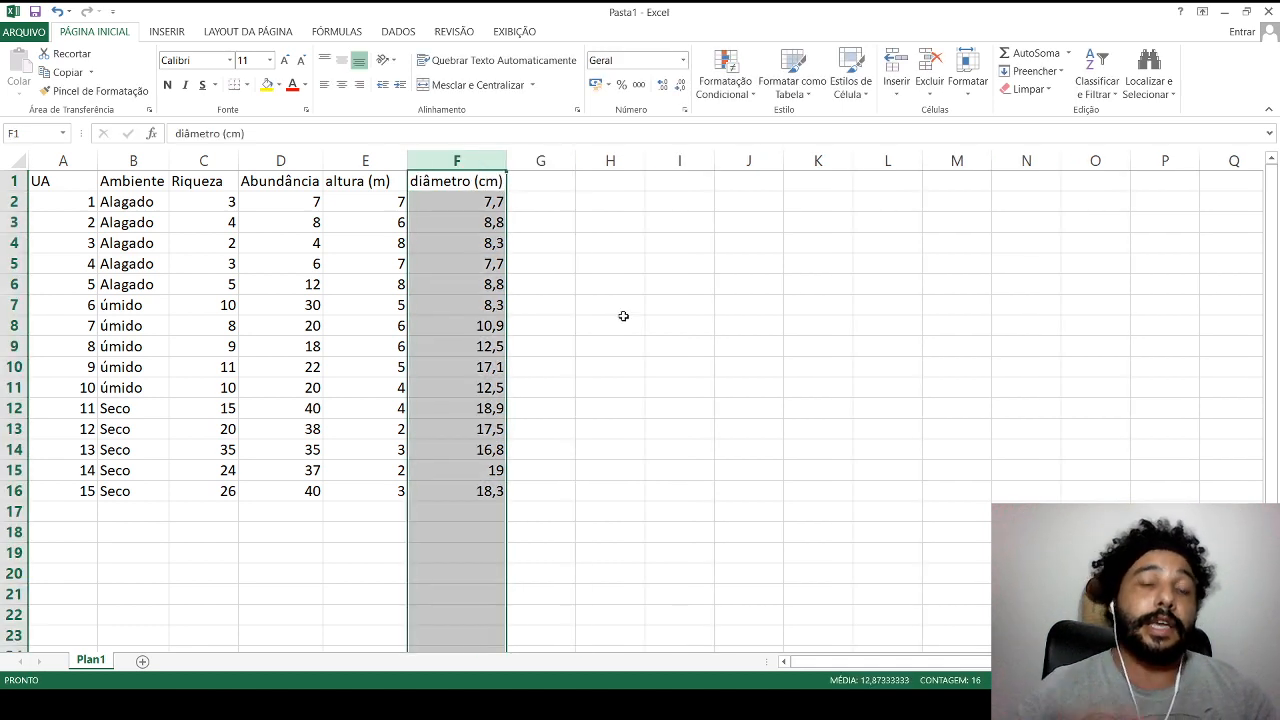
click(623, 318)
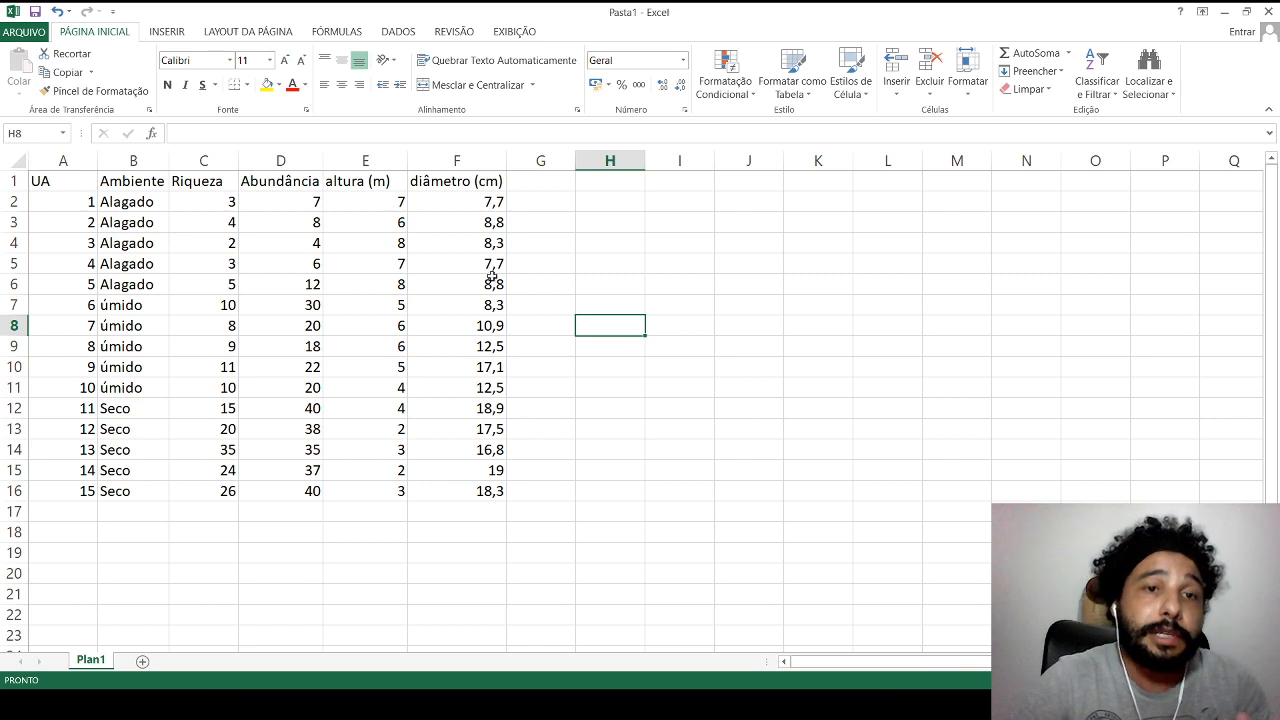
click(401, 200)
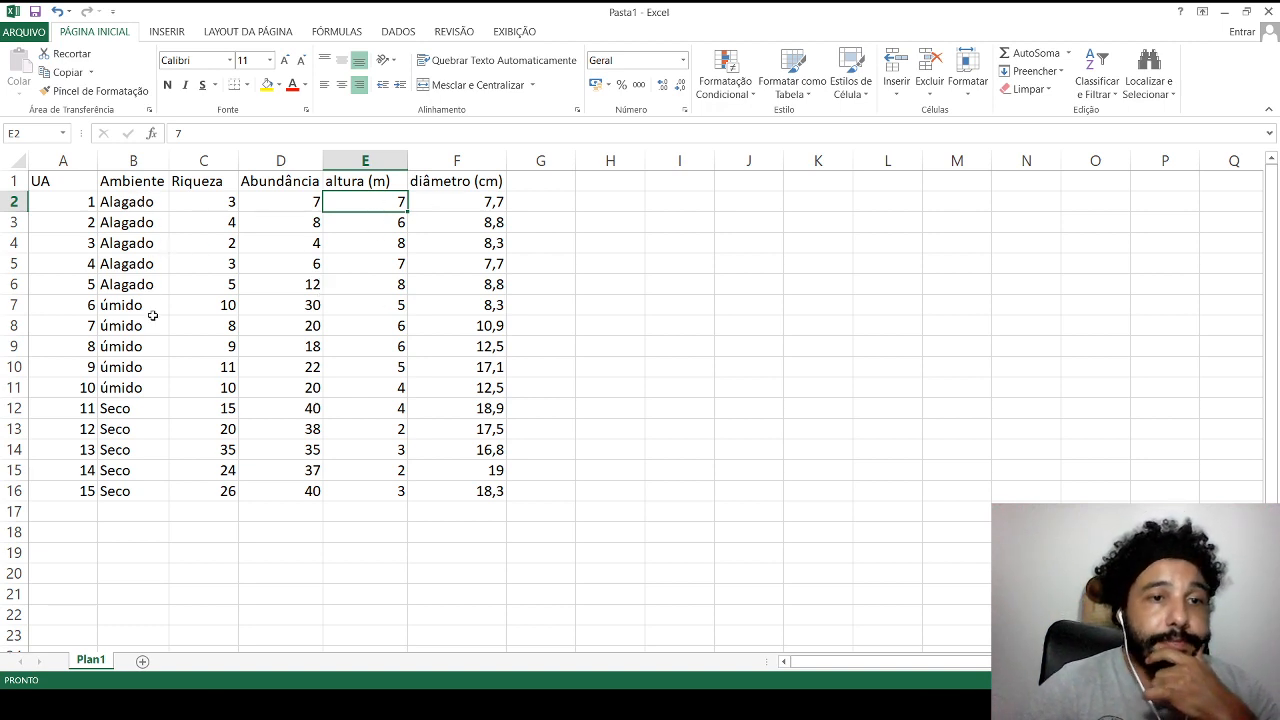
click(157, 206)
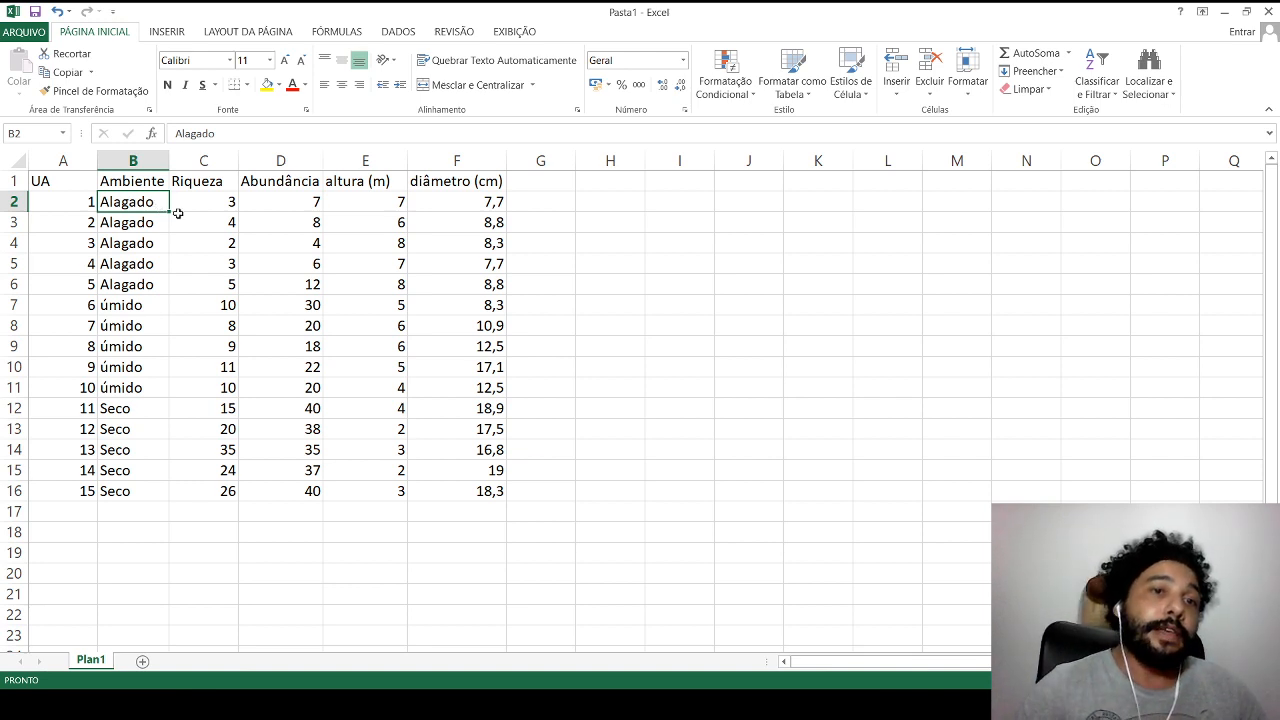
click(195, 216)
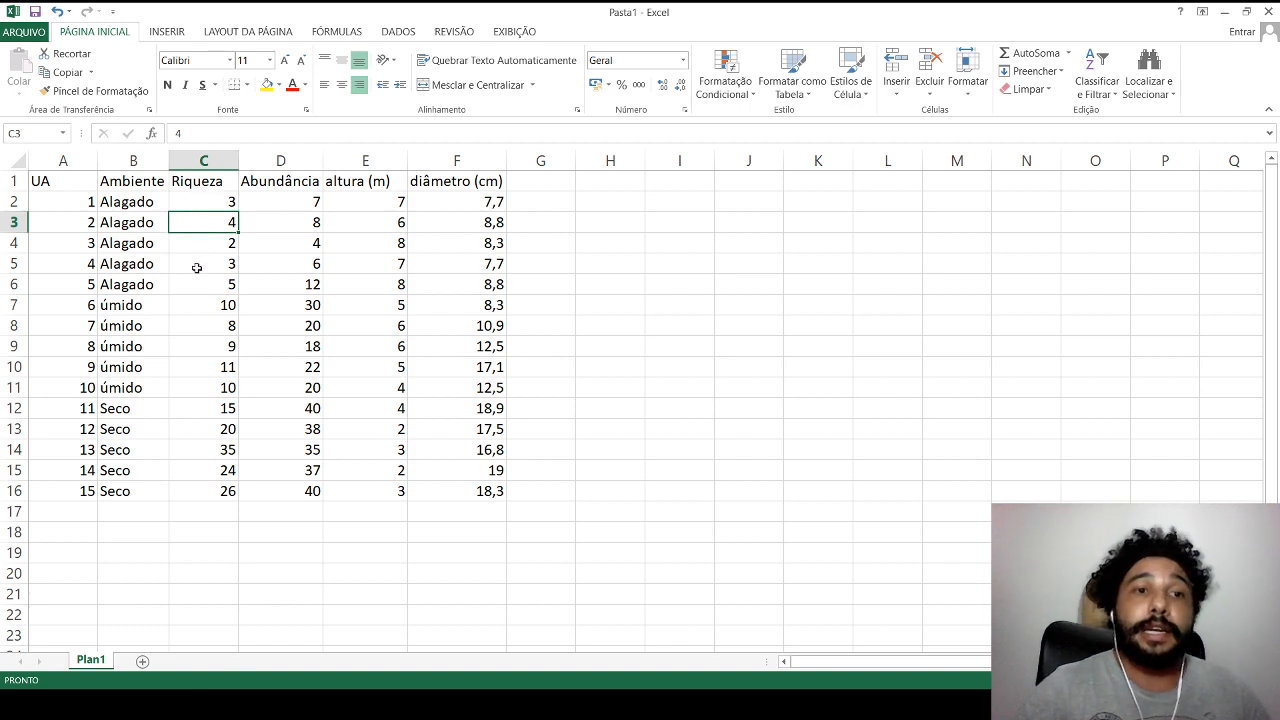
click(234, 203)
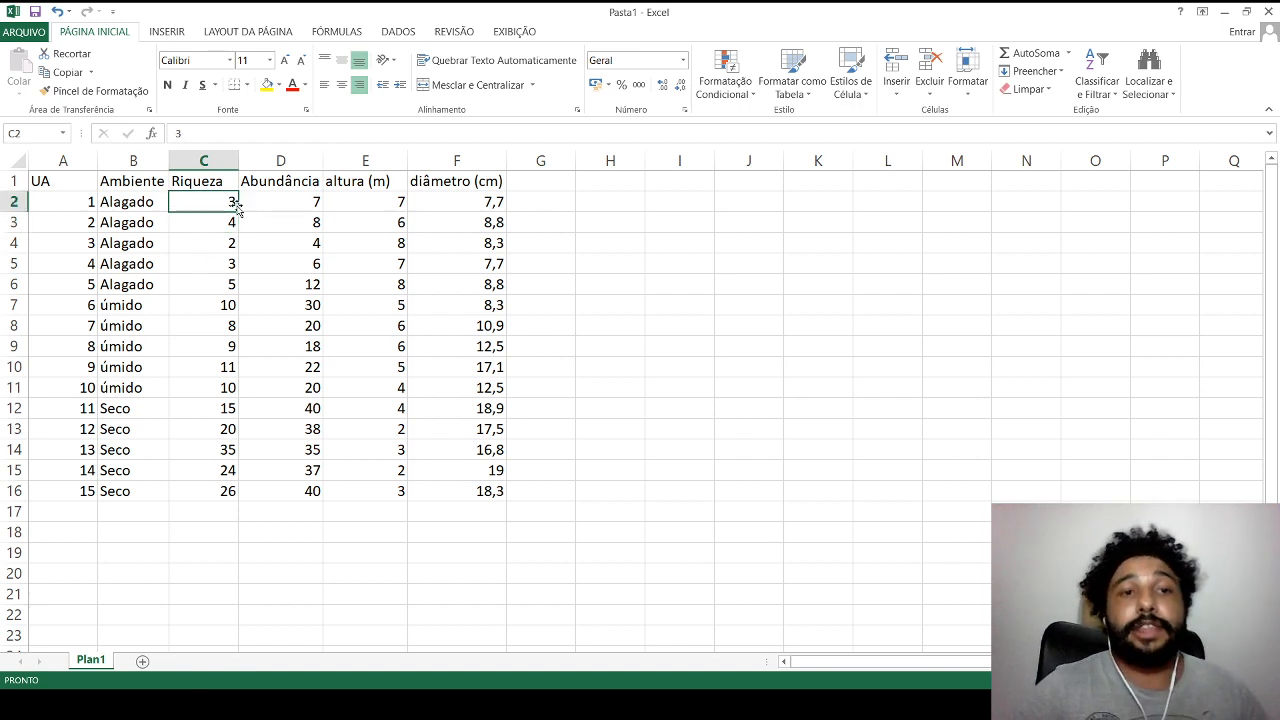
click(500, 201)
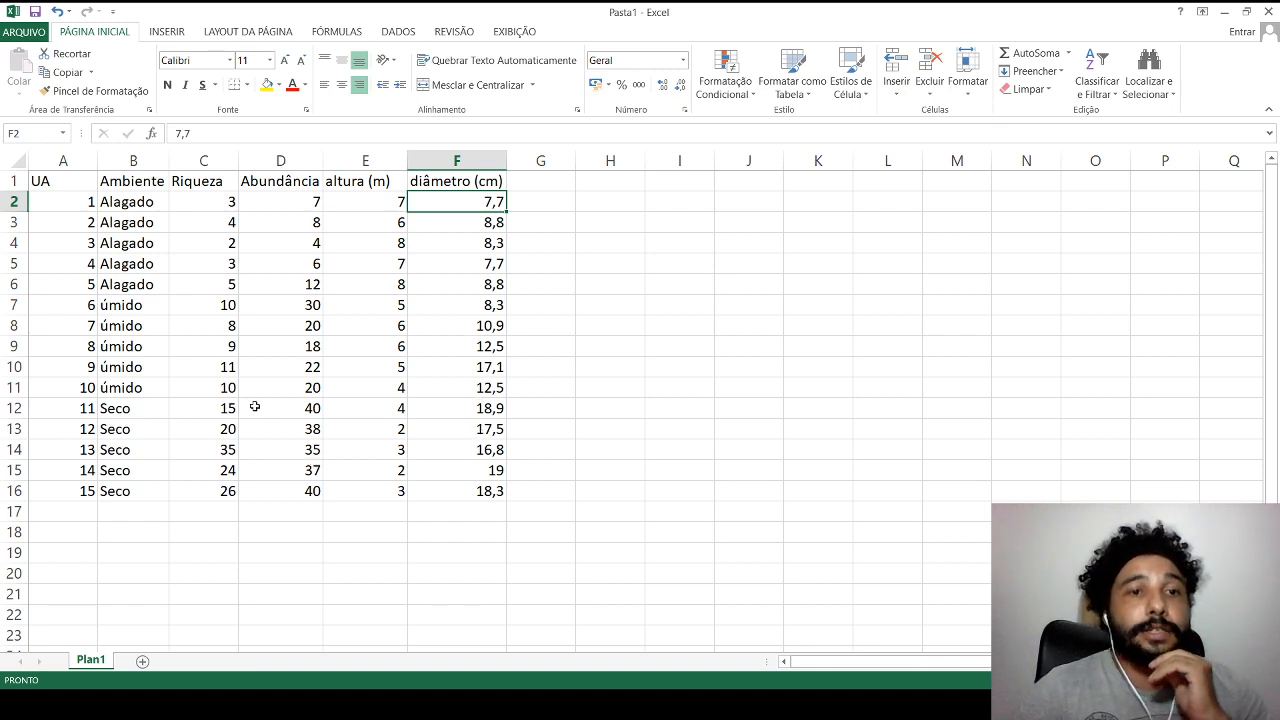
Remove the decimal comma from the diâmetro value in F16, making it 183, and put it back as 18,3.
double_click(495, 491)
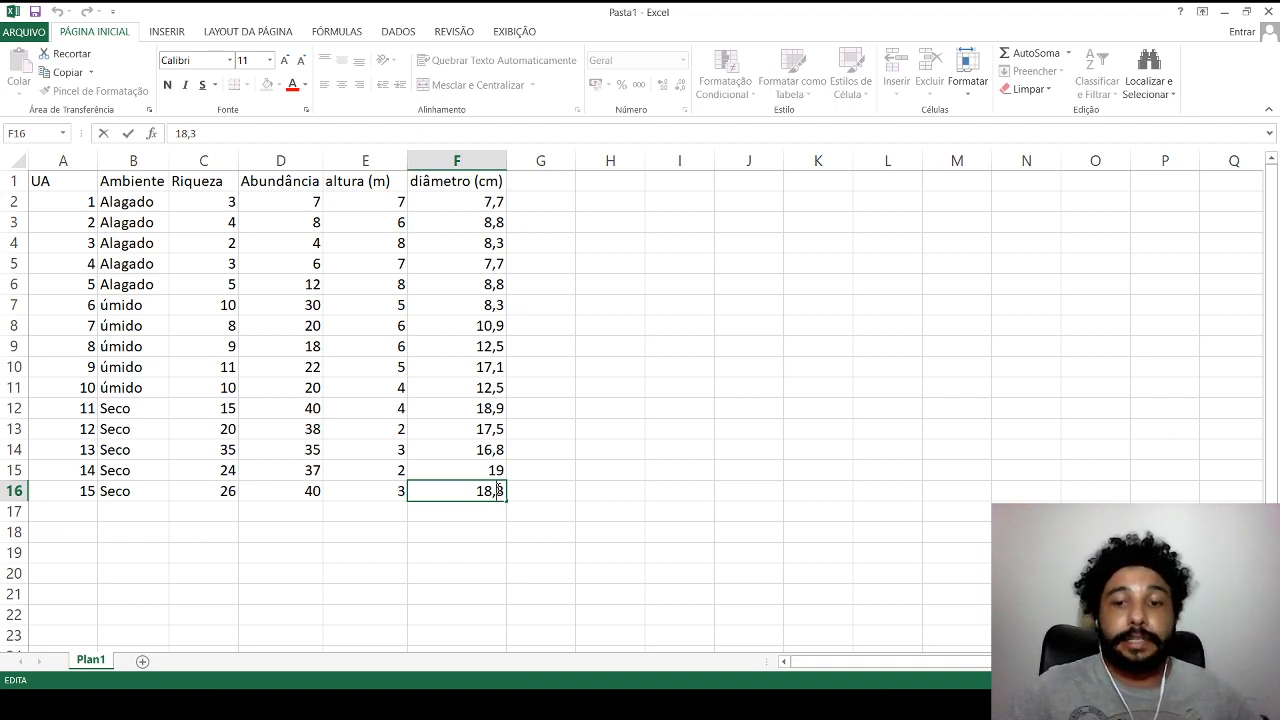
key(BackSpace)
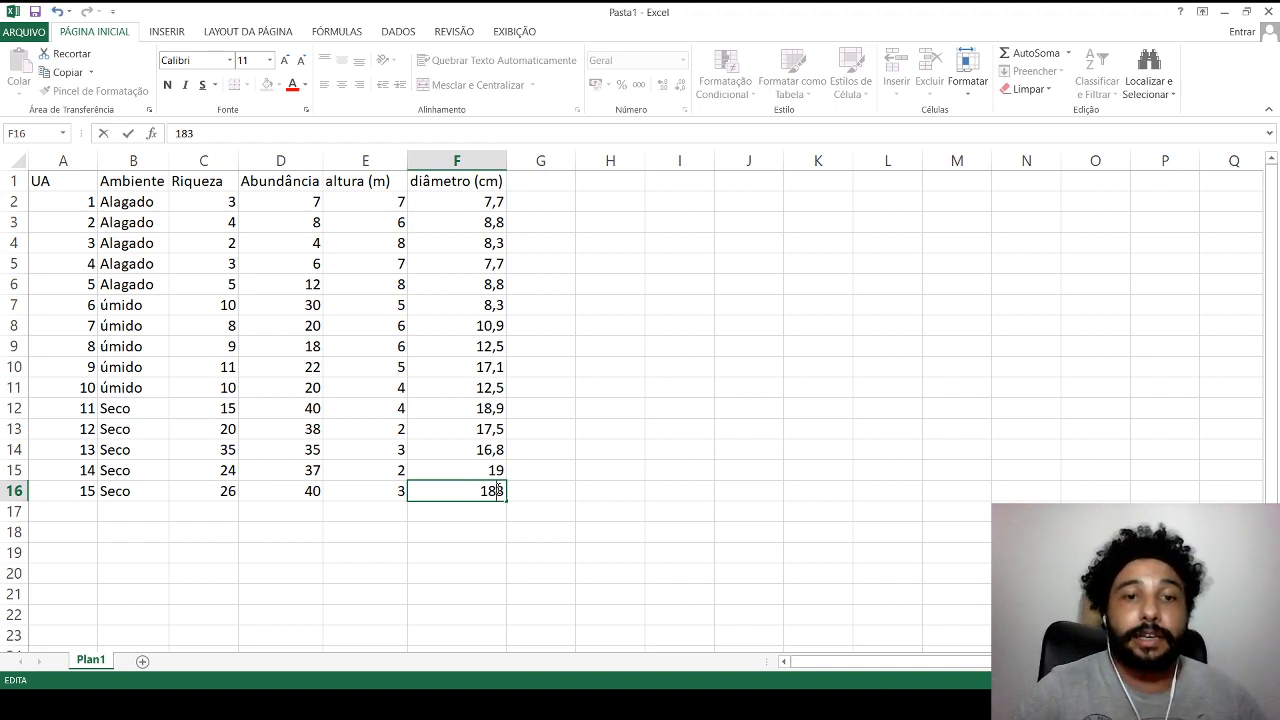
click(587, 505)
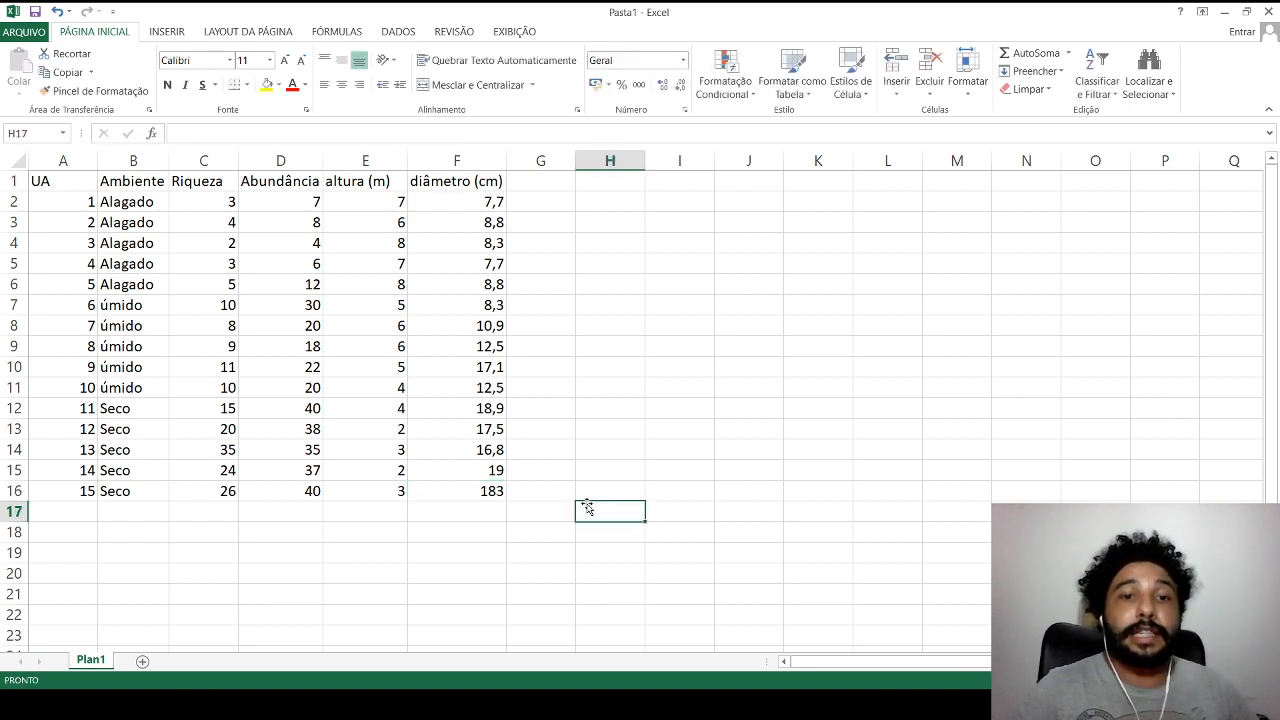
double_click(500, 490)
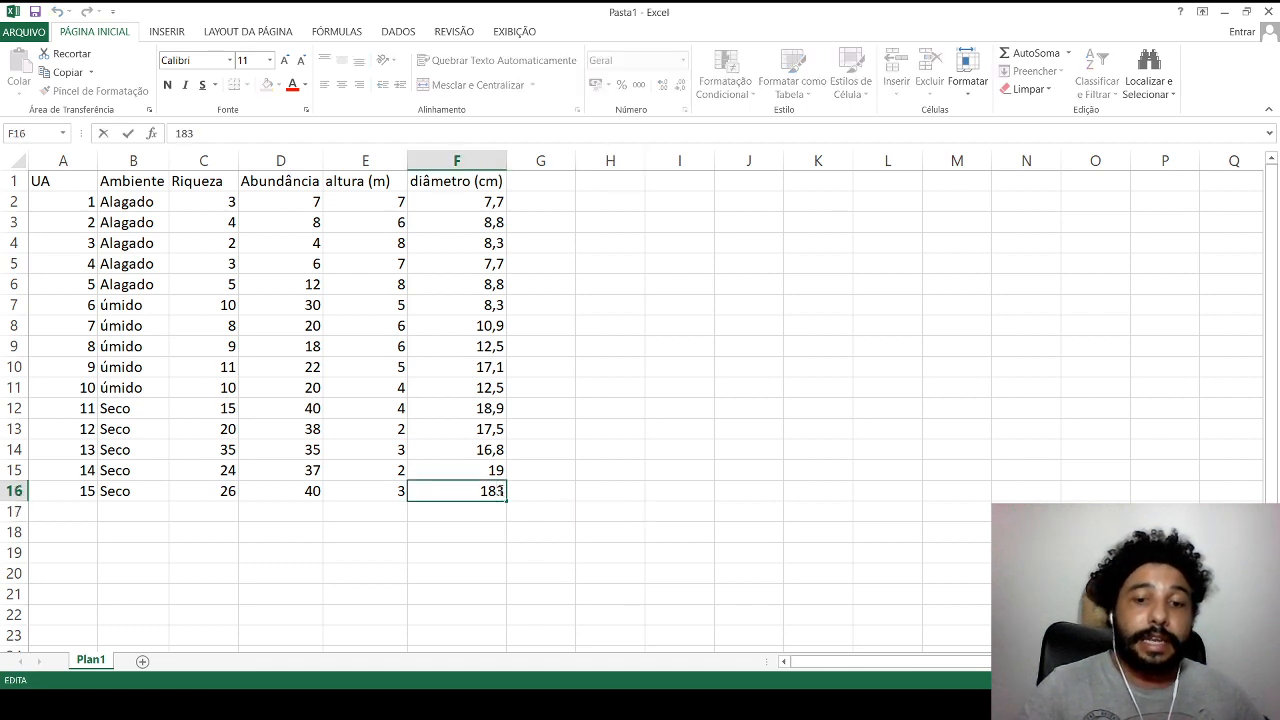
text(,)
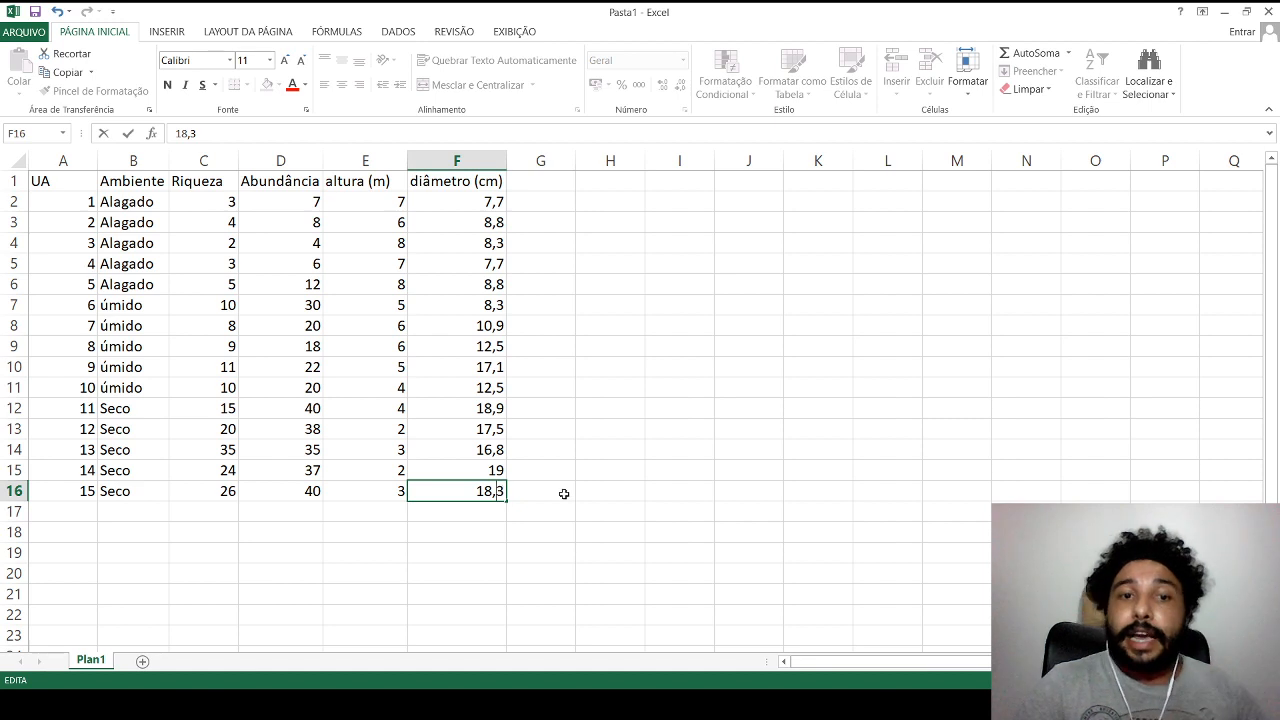
click(593, 510)
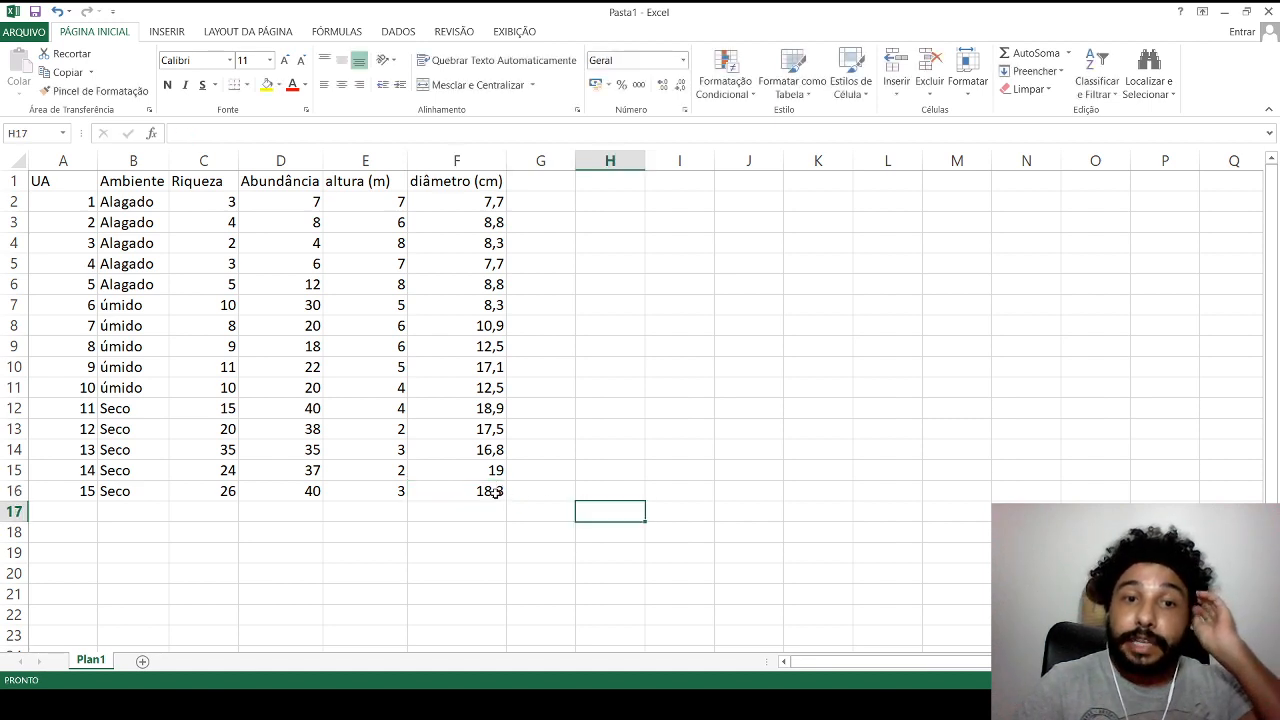
Change F16 to 183 once more by deleting its decimal comma, and correct the value to 18,3.
double_click(496, 491)
key(BackSpace)
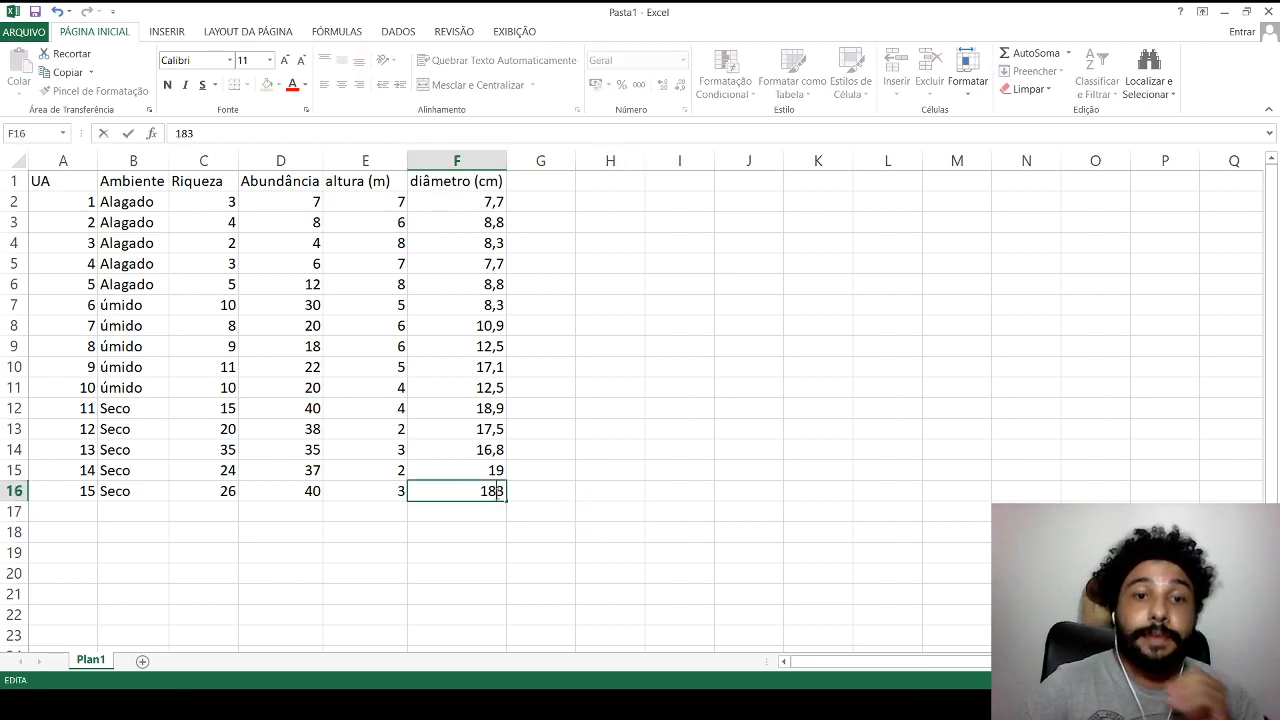
click(548, 532)
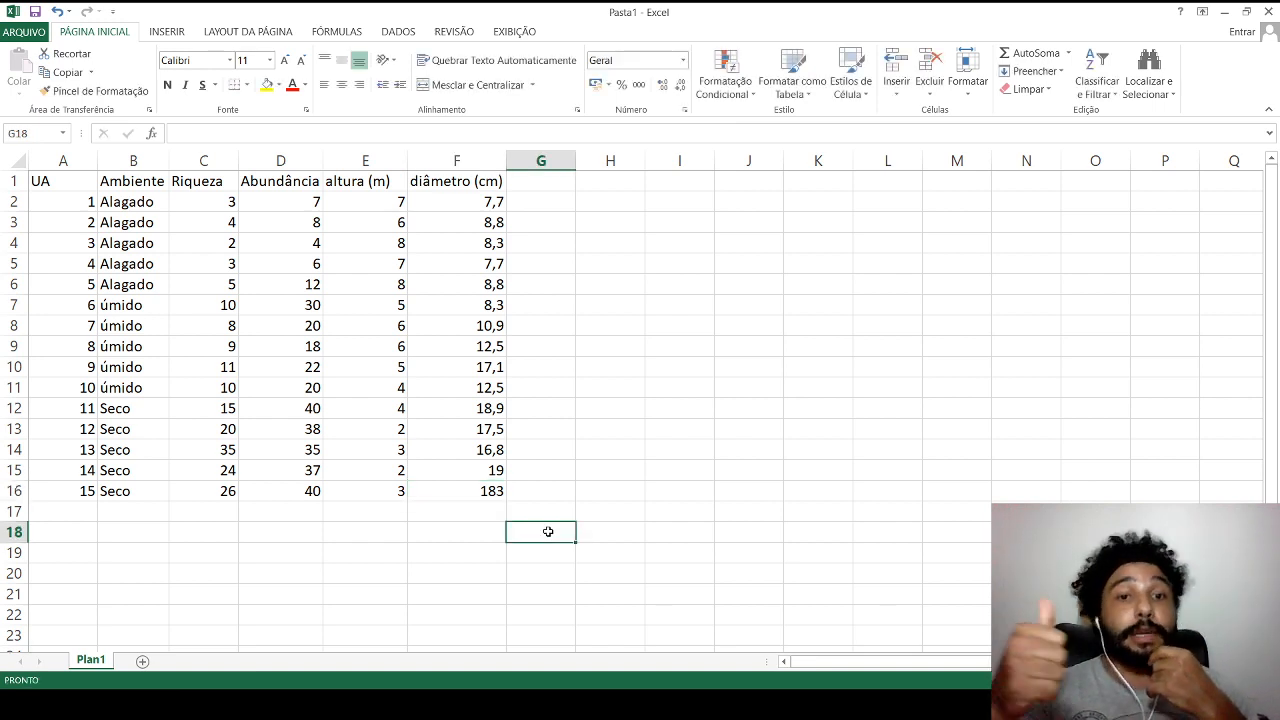
double_click(497, 491)
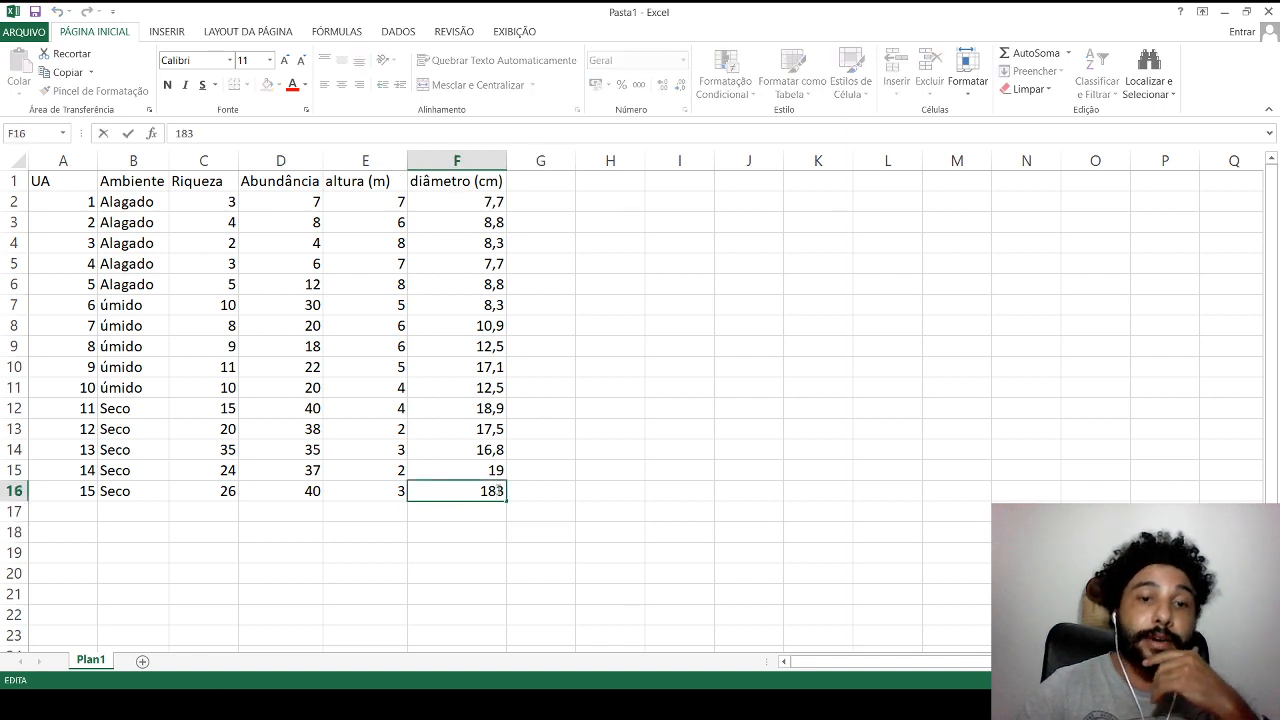
text(,)
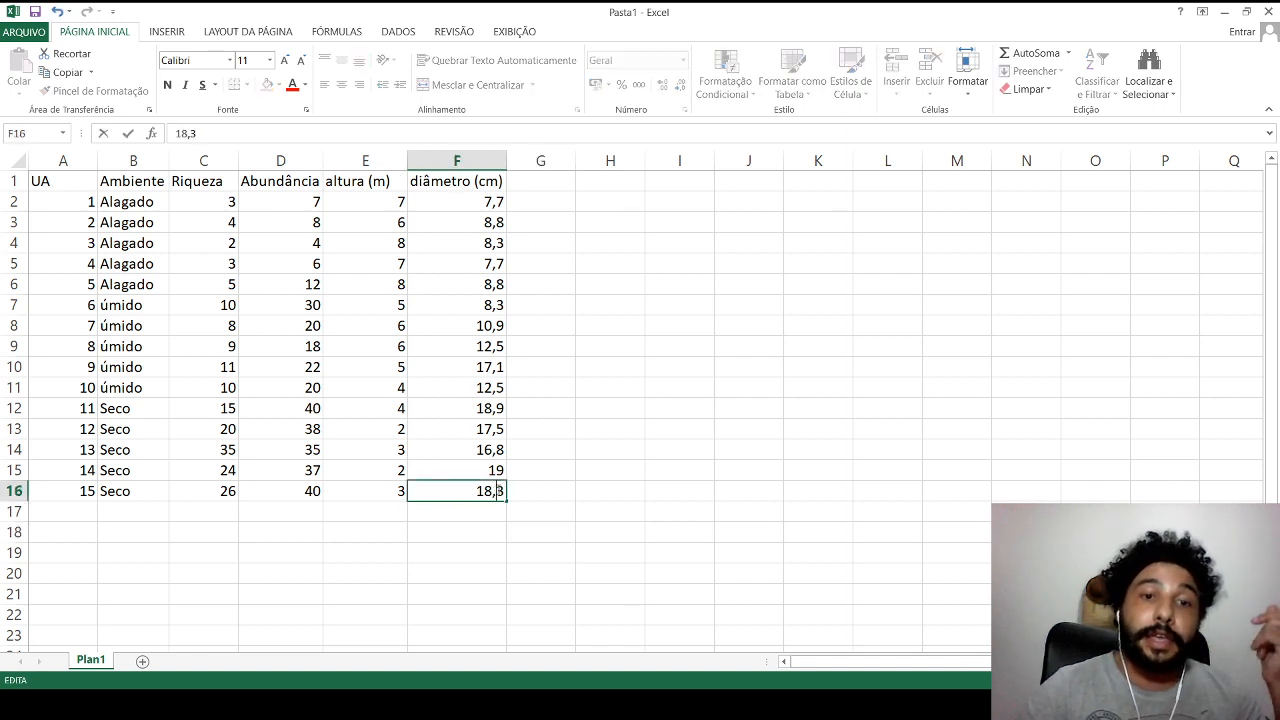
click(601, 521)
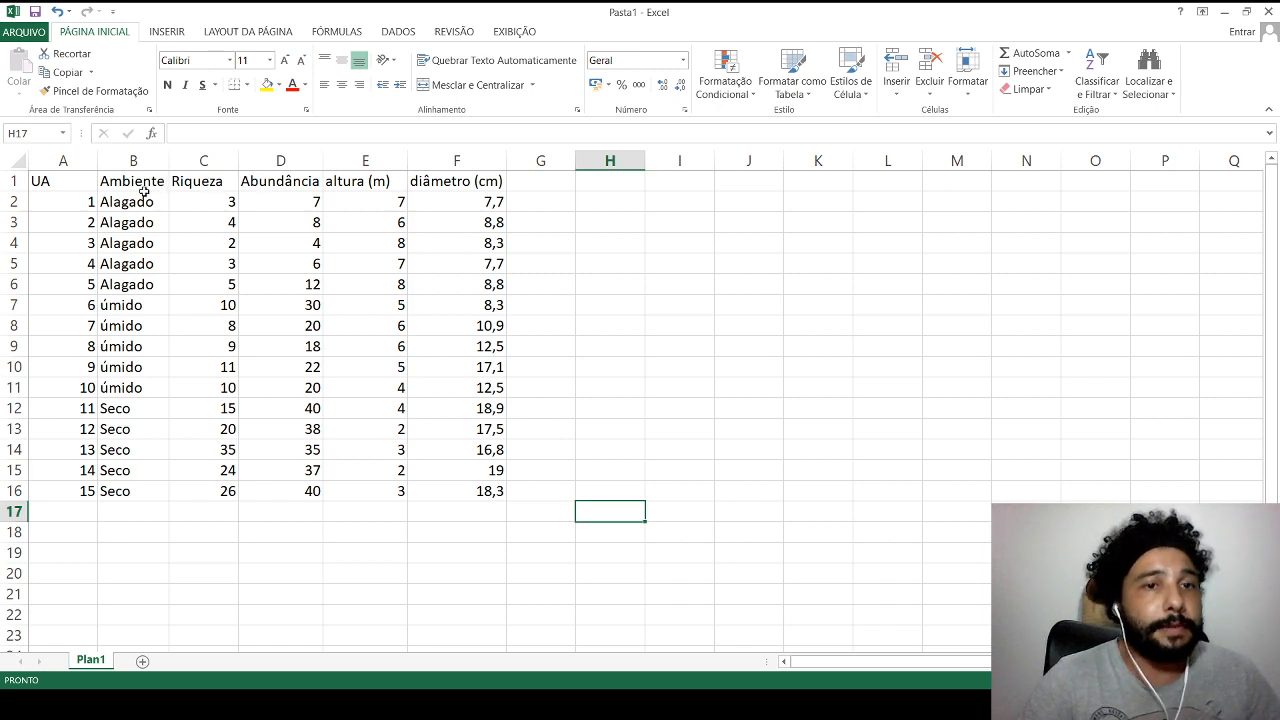
click(372, 210)
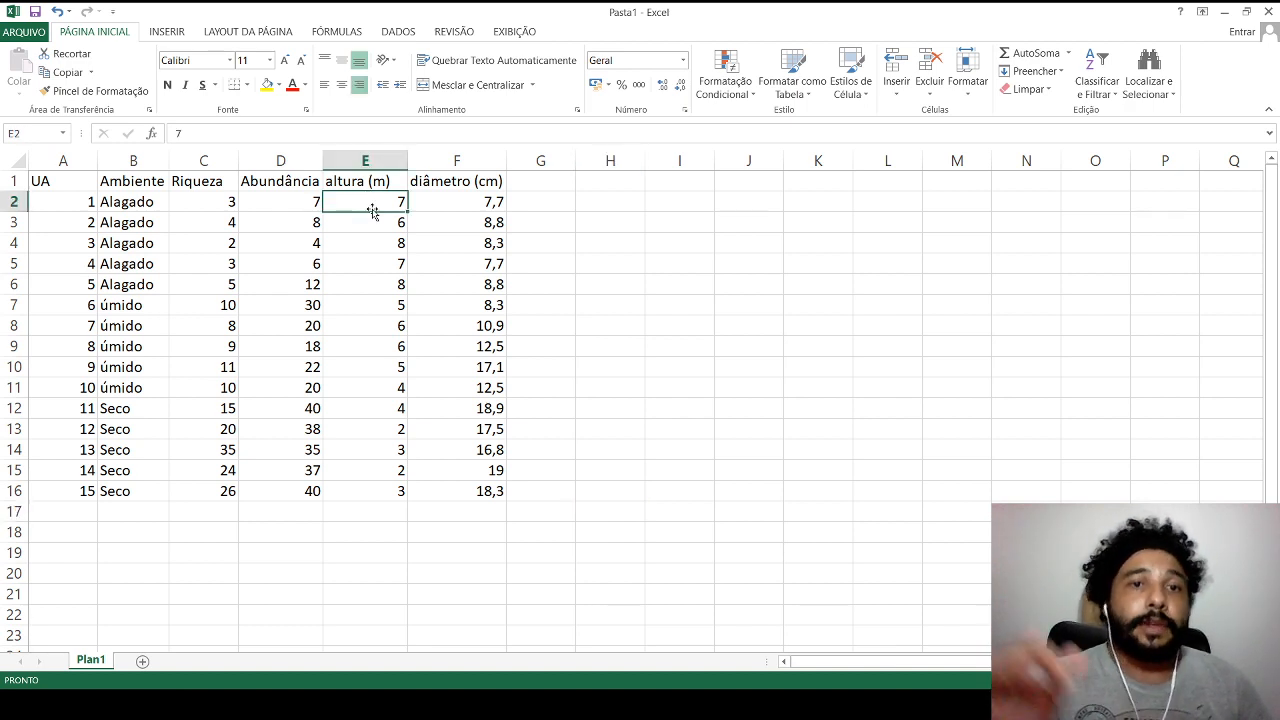
click(434, 207)
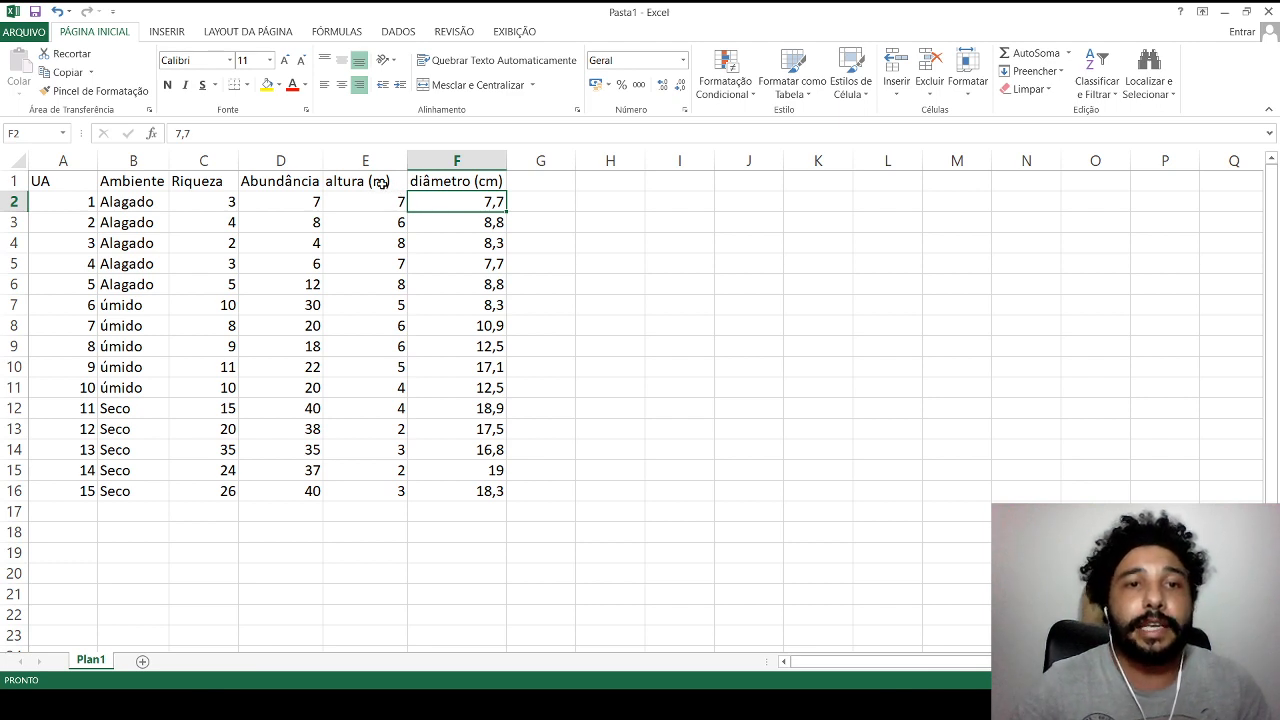
click(380, 182)
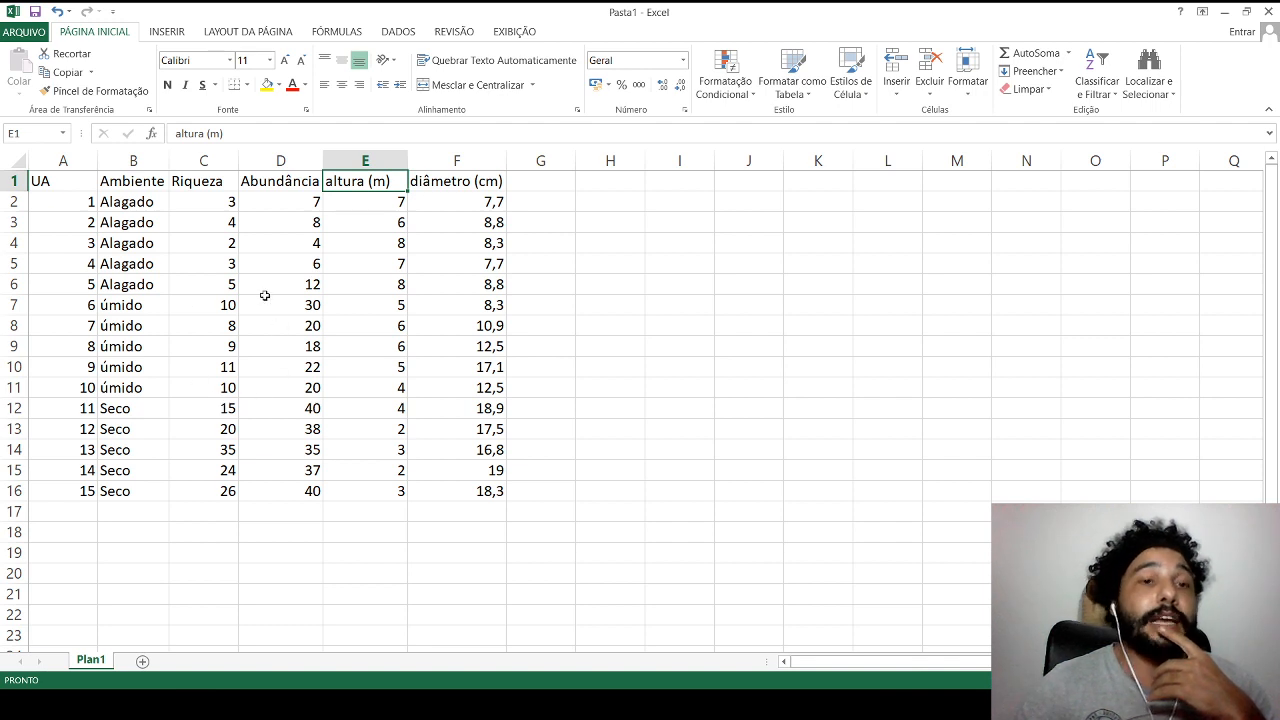
click(597, 426)
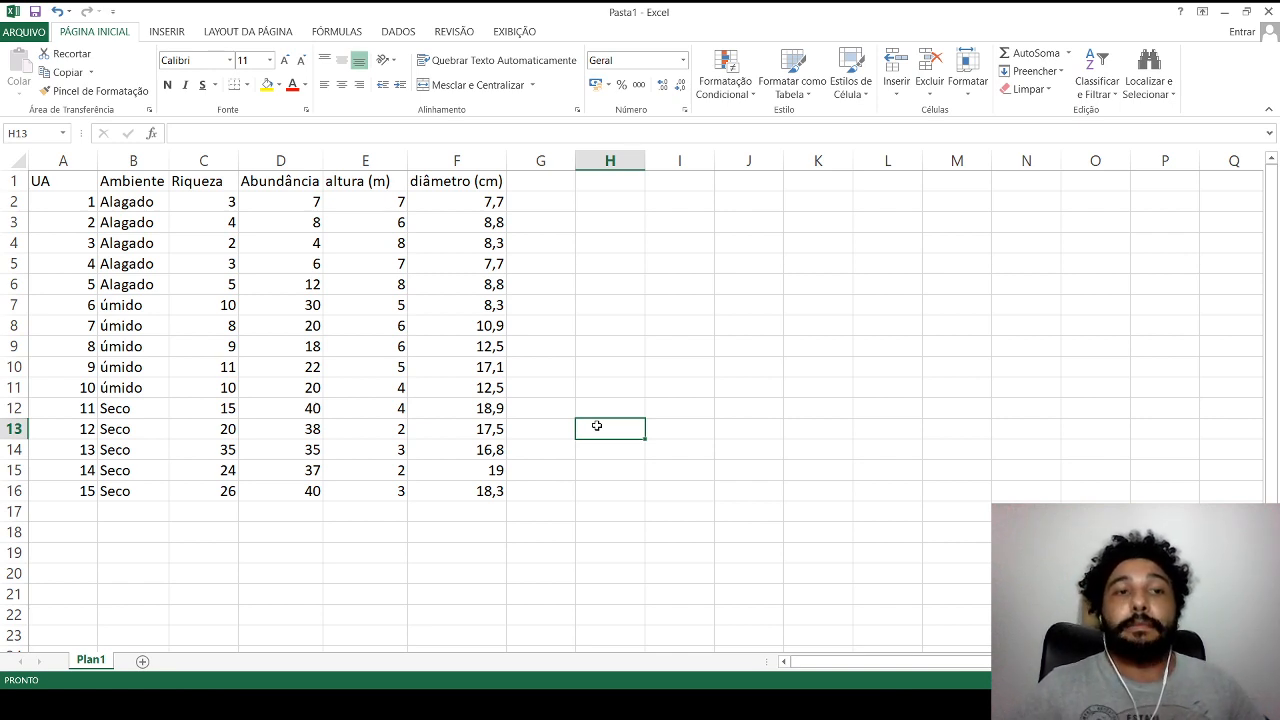
Enter the species headers sp1 and sp2 in G1 and H1 and fill the series across to sp10 in P1.
click(557, 178)
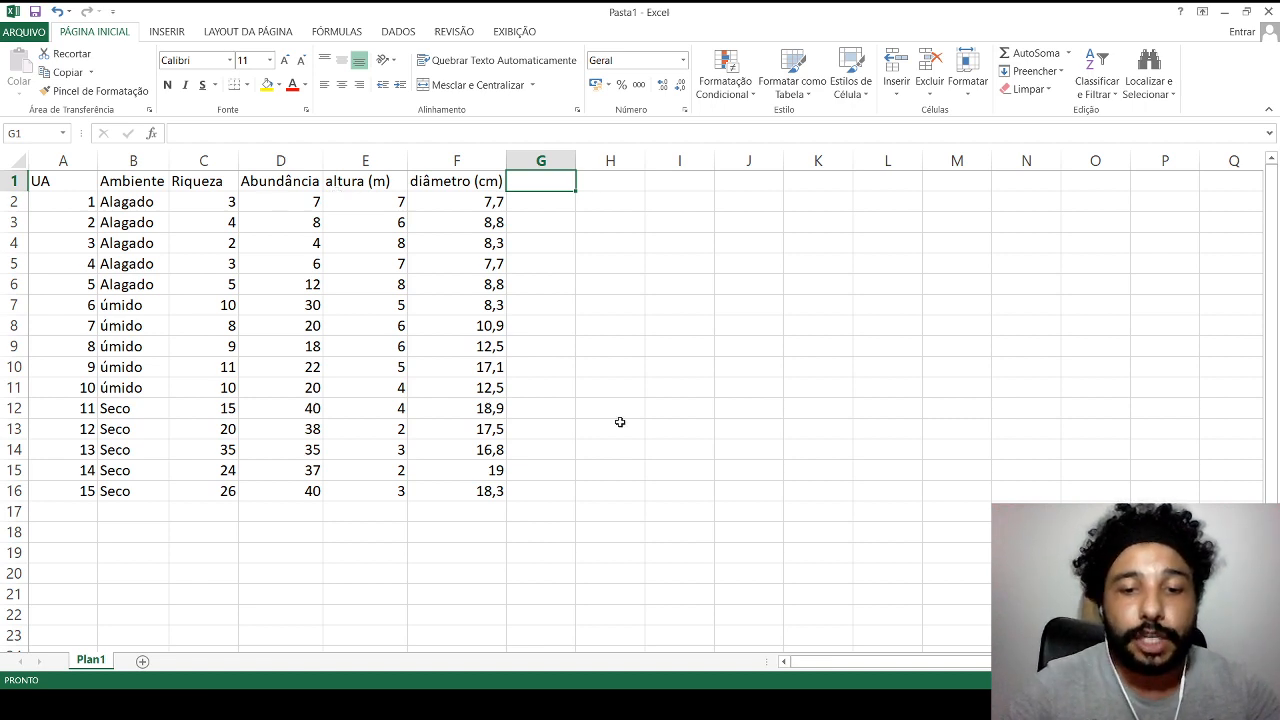
text(sp1)
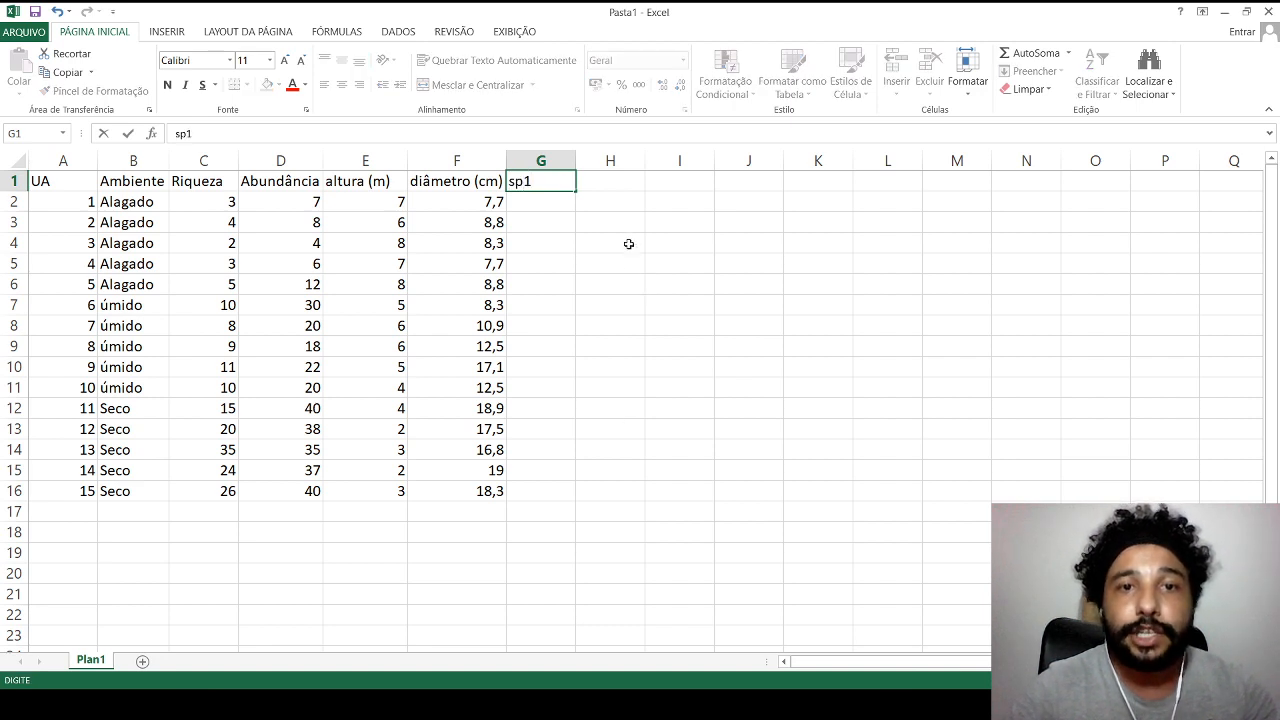
click(623, 182)
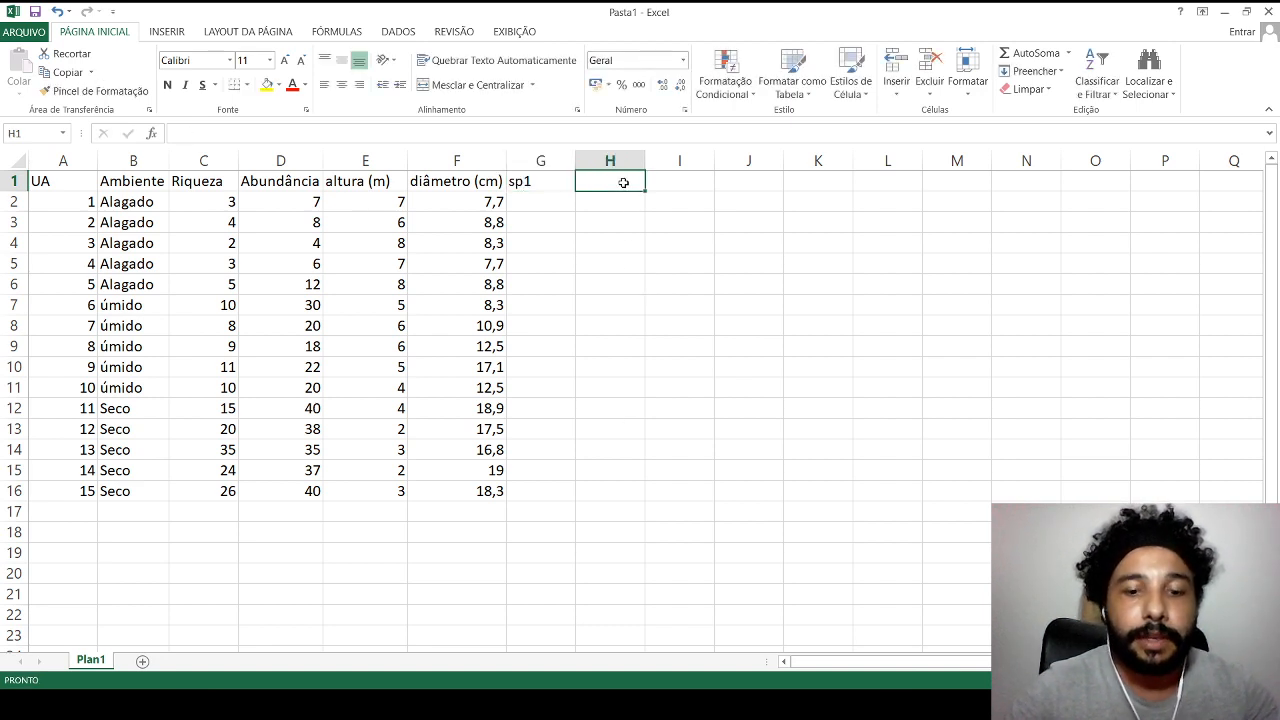
text(sp2)
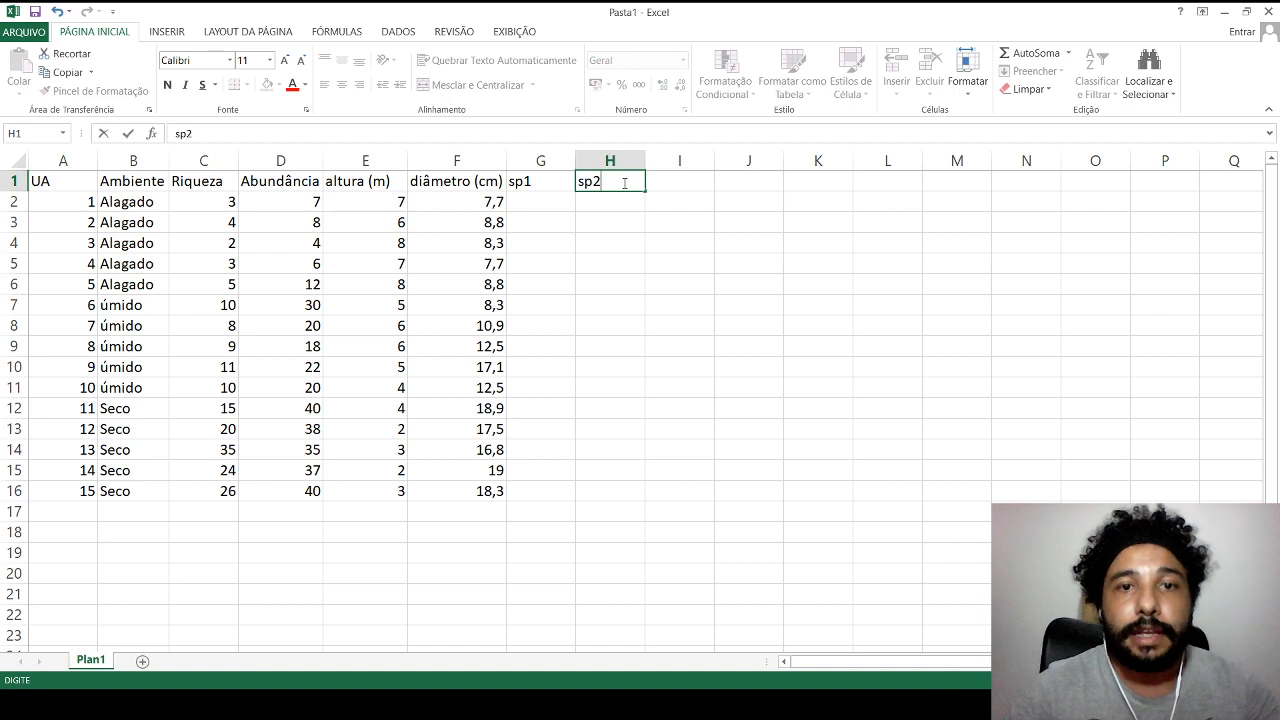
drag(542, 180, 1172, 231)
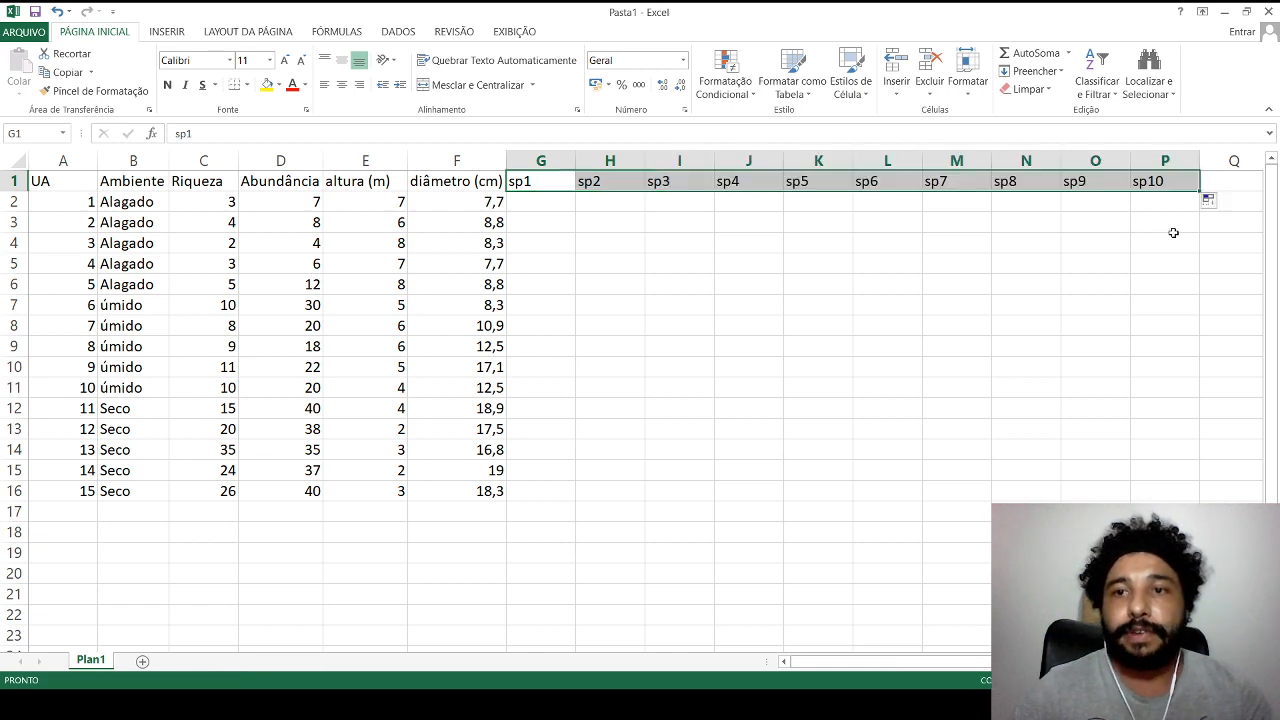
click(807, 391)
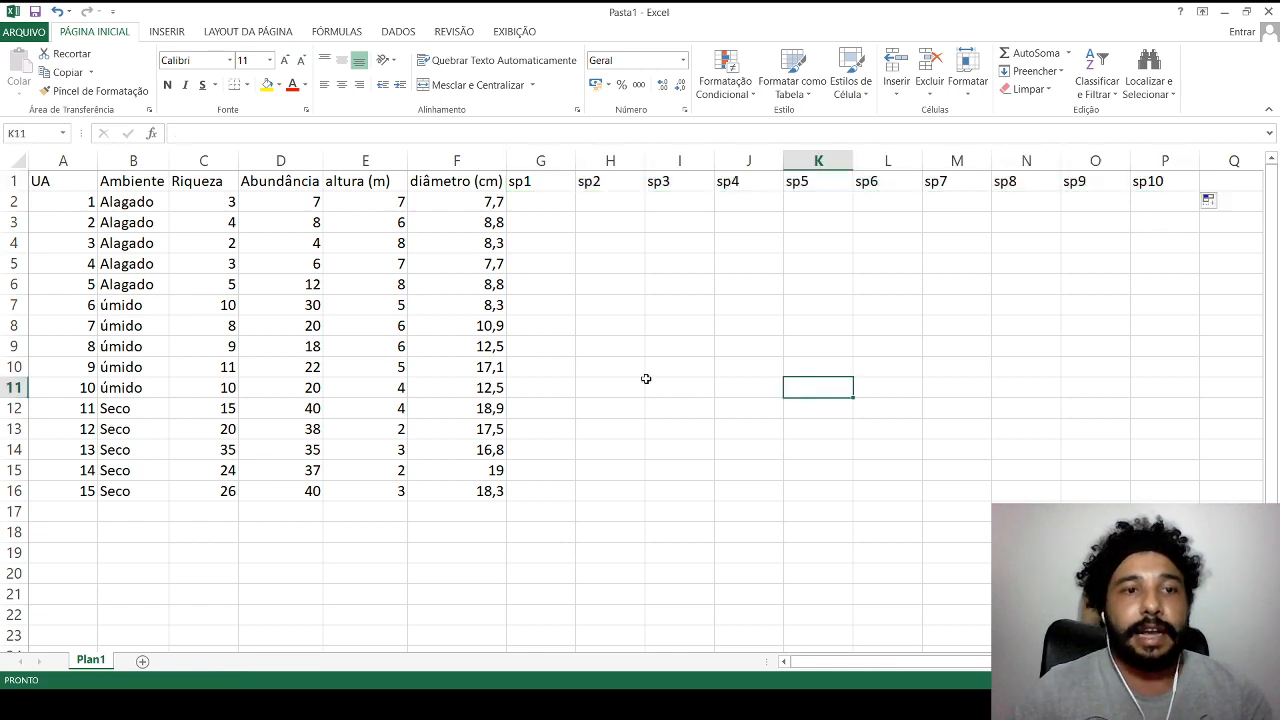
Enter 1 for species sp1, sp2 and sp3 in cells G2 to I2 of the first sampling unit.
click(561, 203)
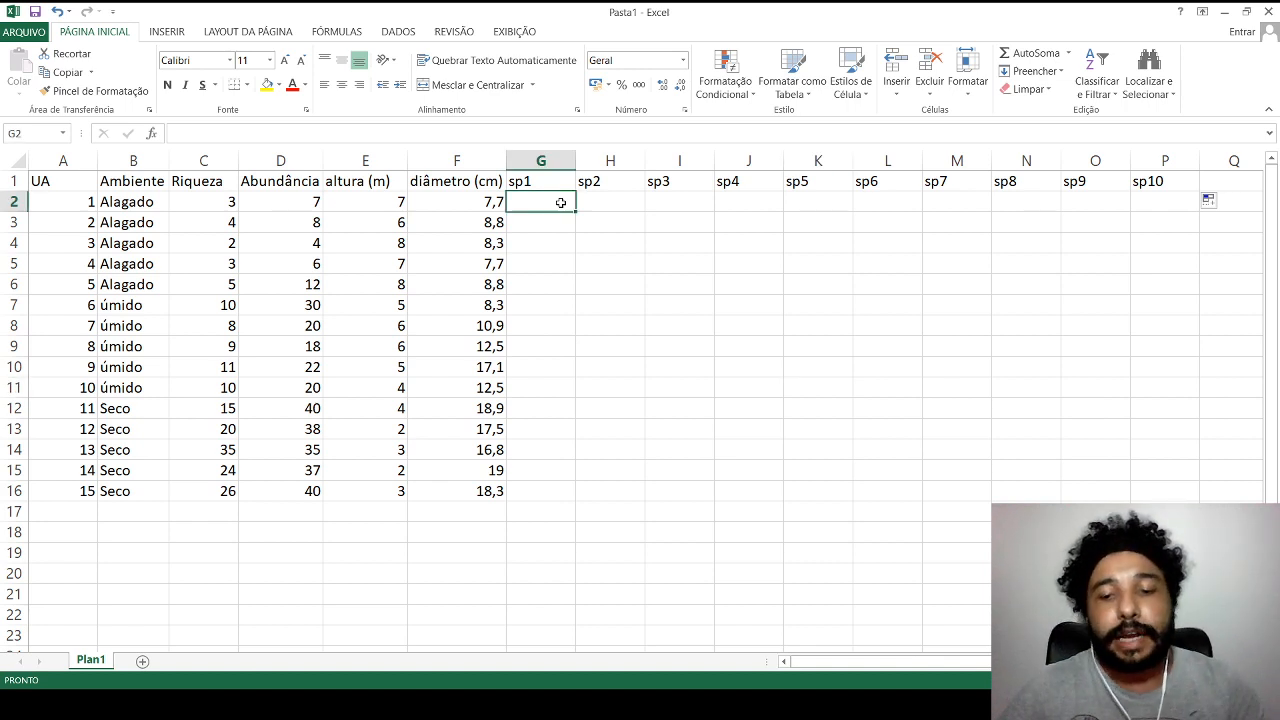
text(1)
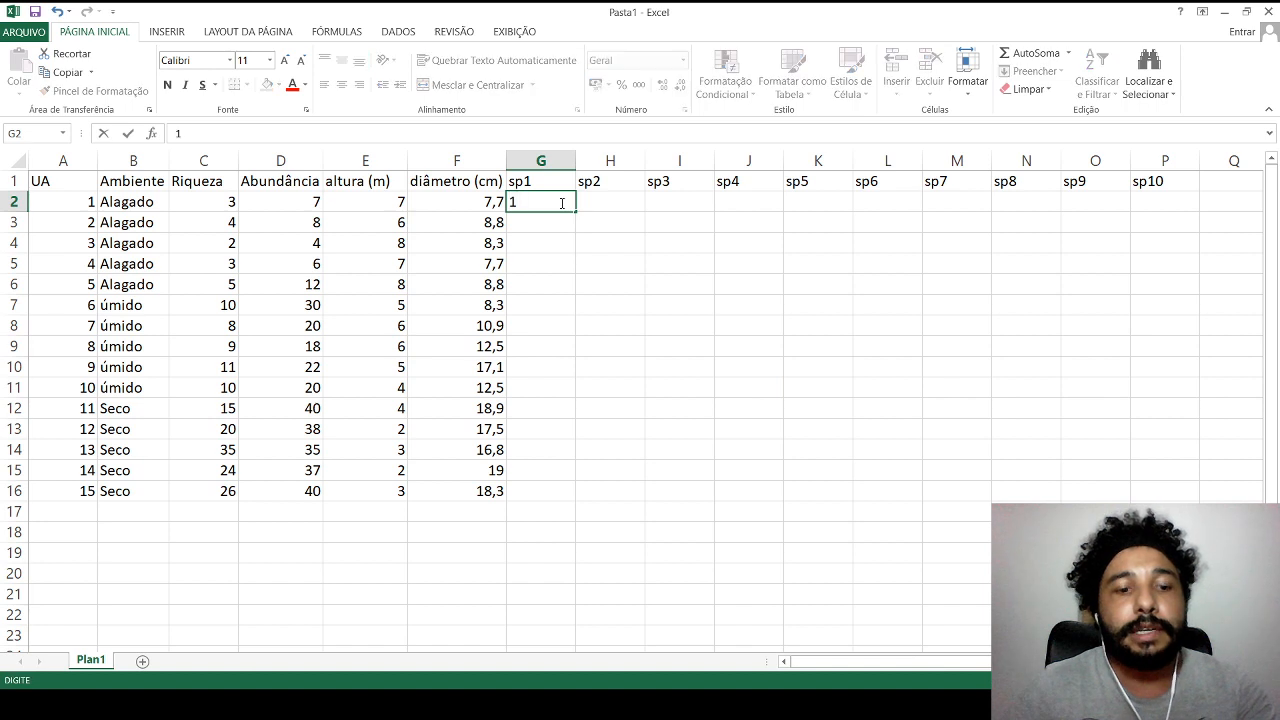
key(Tab)
text(2)
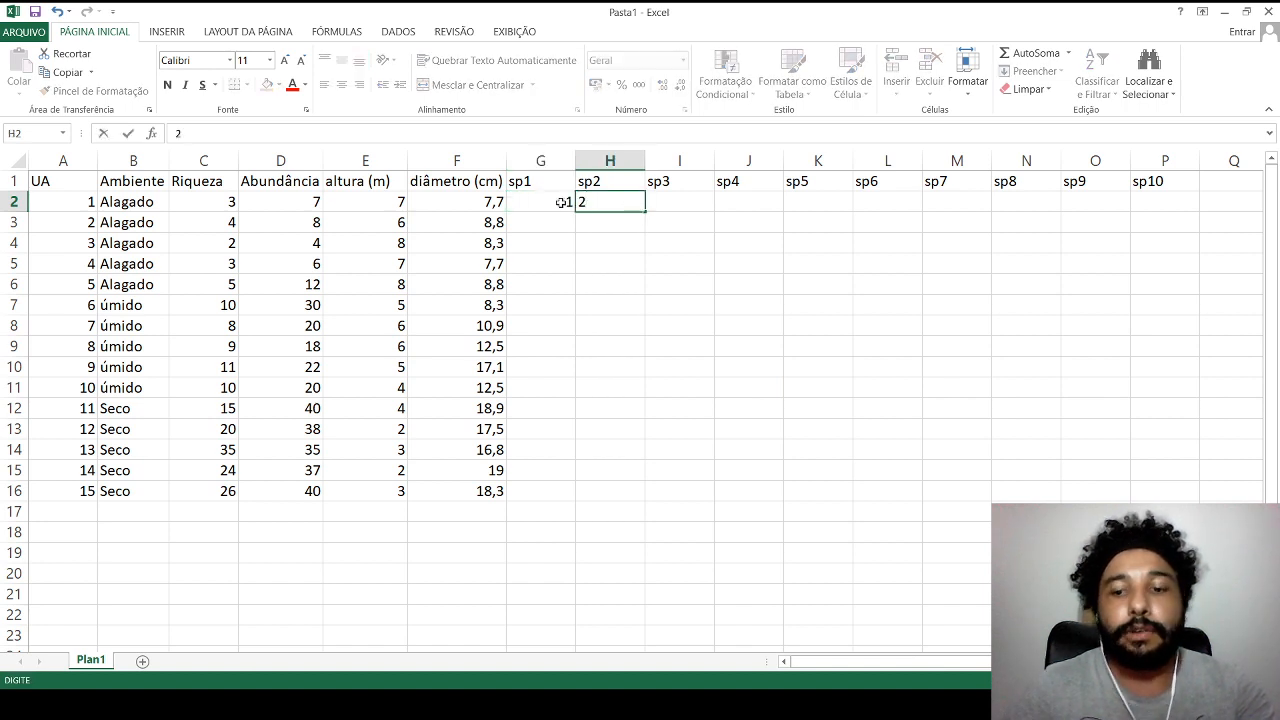
key(BackSpace)
key(Tab)
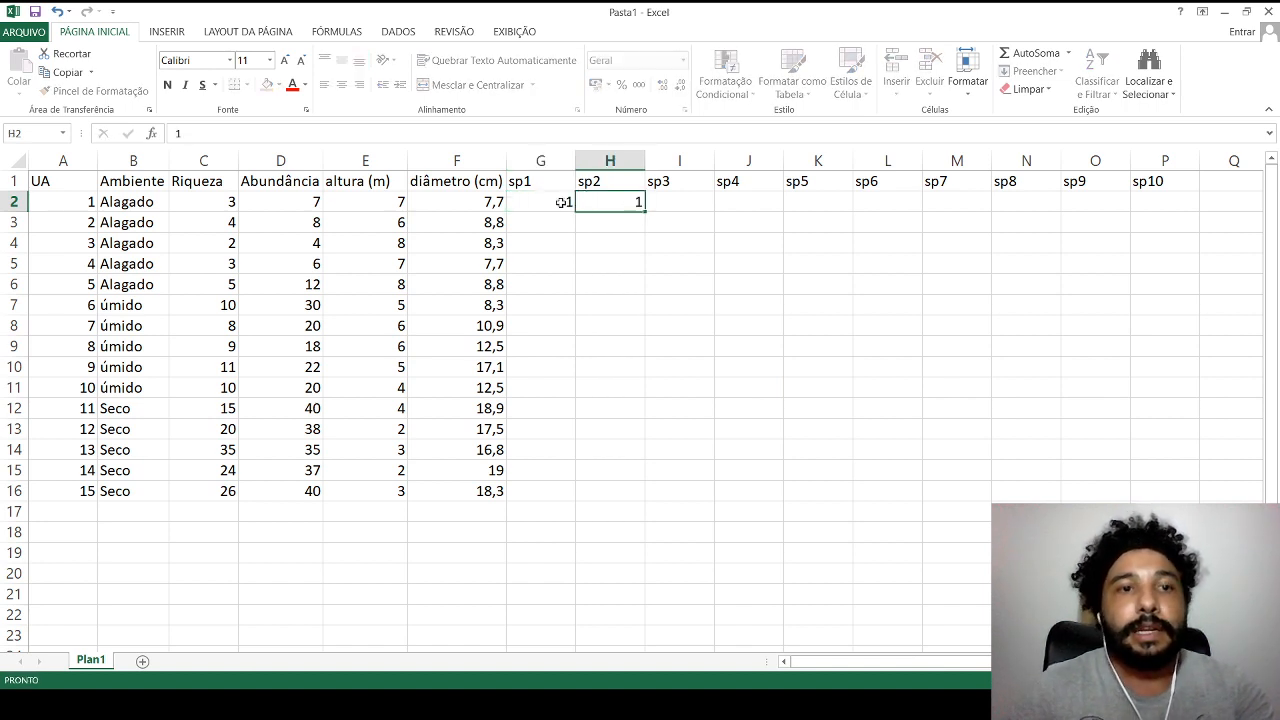
text(1)
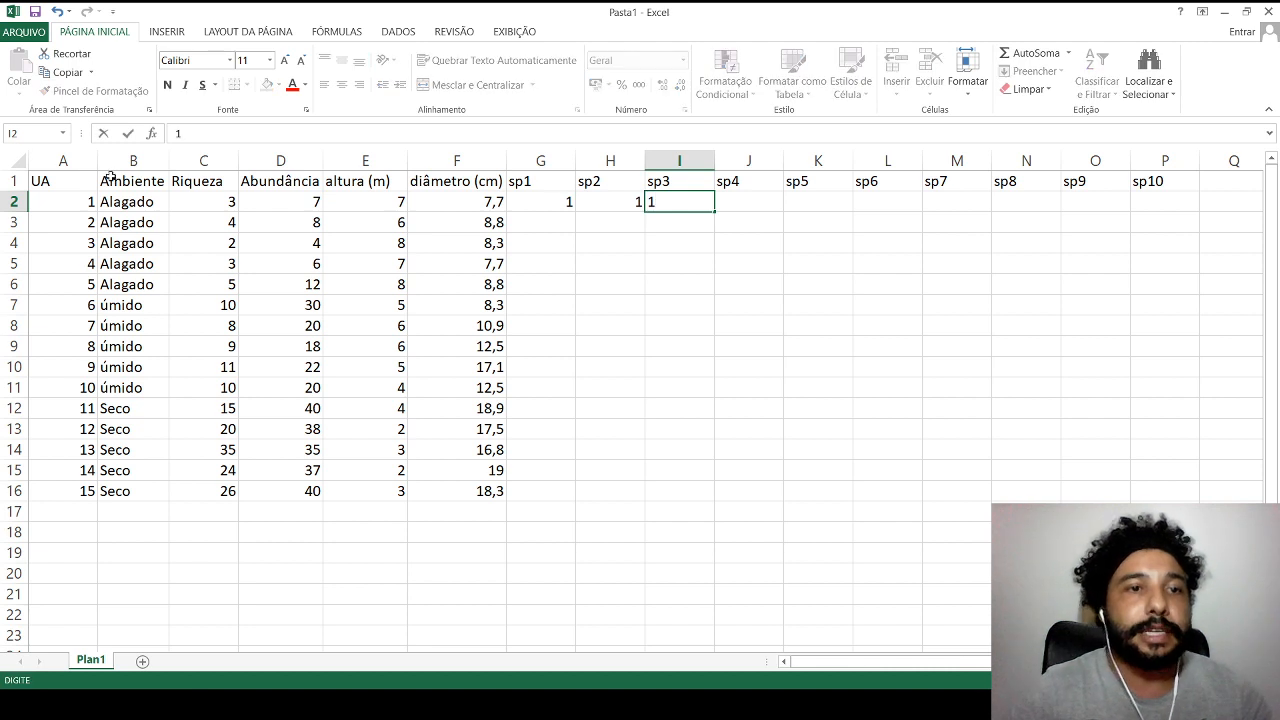
Enter 0 for species sp4 through sp10 in cells J2 to P2 of the first sampling unit.
click(778, 201)
text(1)
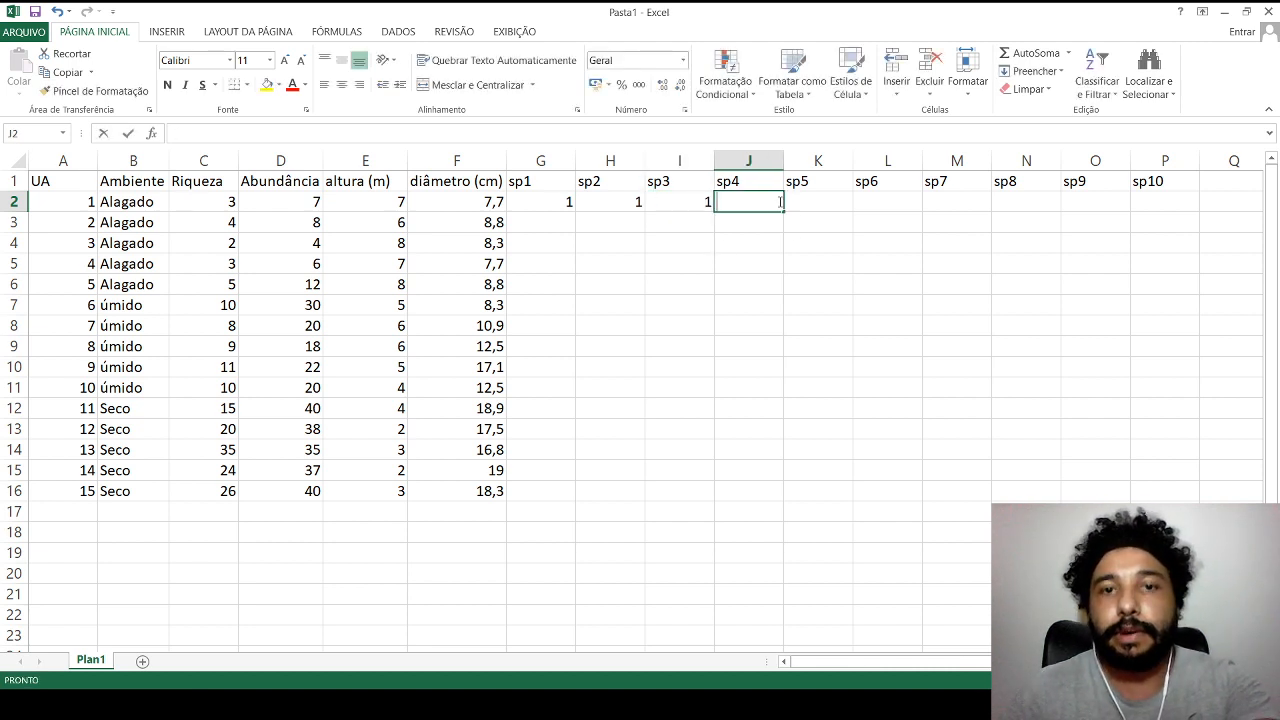
key(Tab)
text(0)
key(Tab)
text(0)
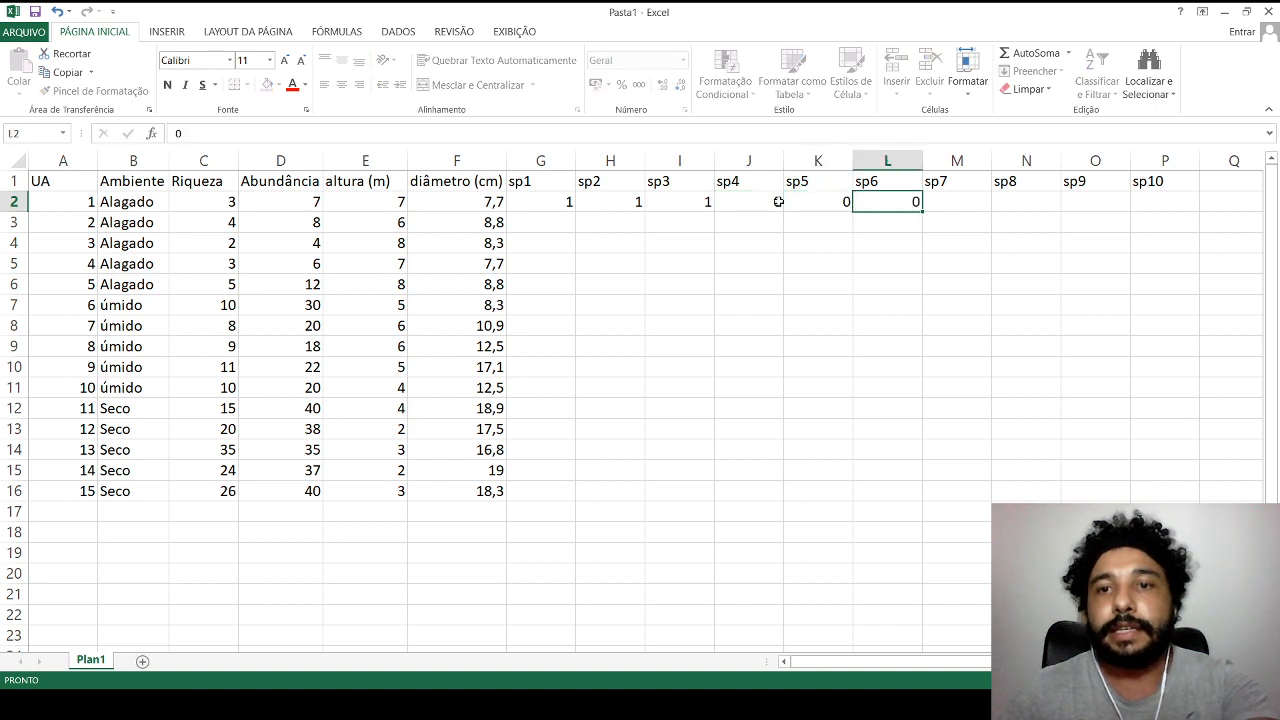
key(Tab)
text(0)
key(Tab)
text(0)
key(Tab)
text(0)
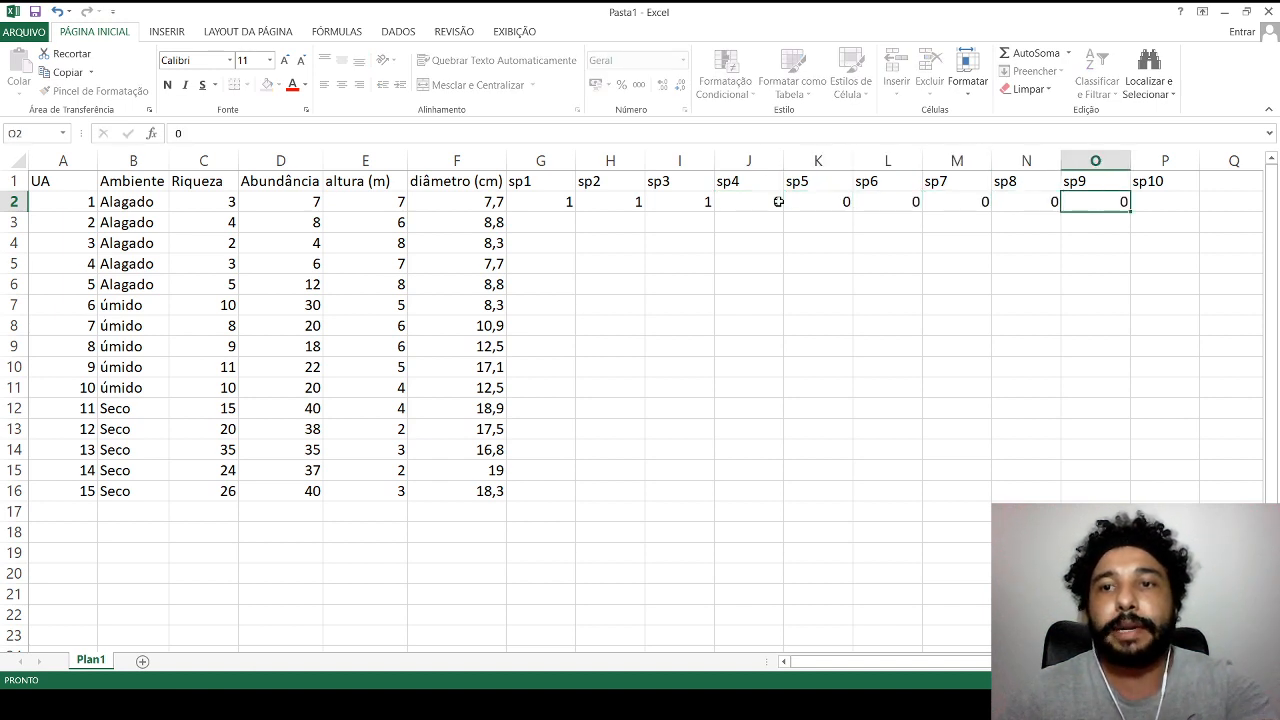
key(Tab)
text(0)
Enter 0 in cells Q2 through U2, past the sp10 column.
key(Tab)
text(0)
key(Tab)
text(0)
key(Tab)
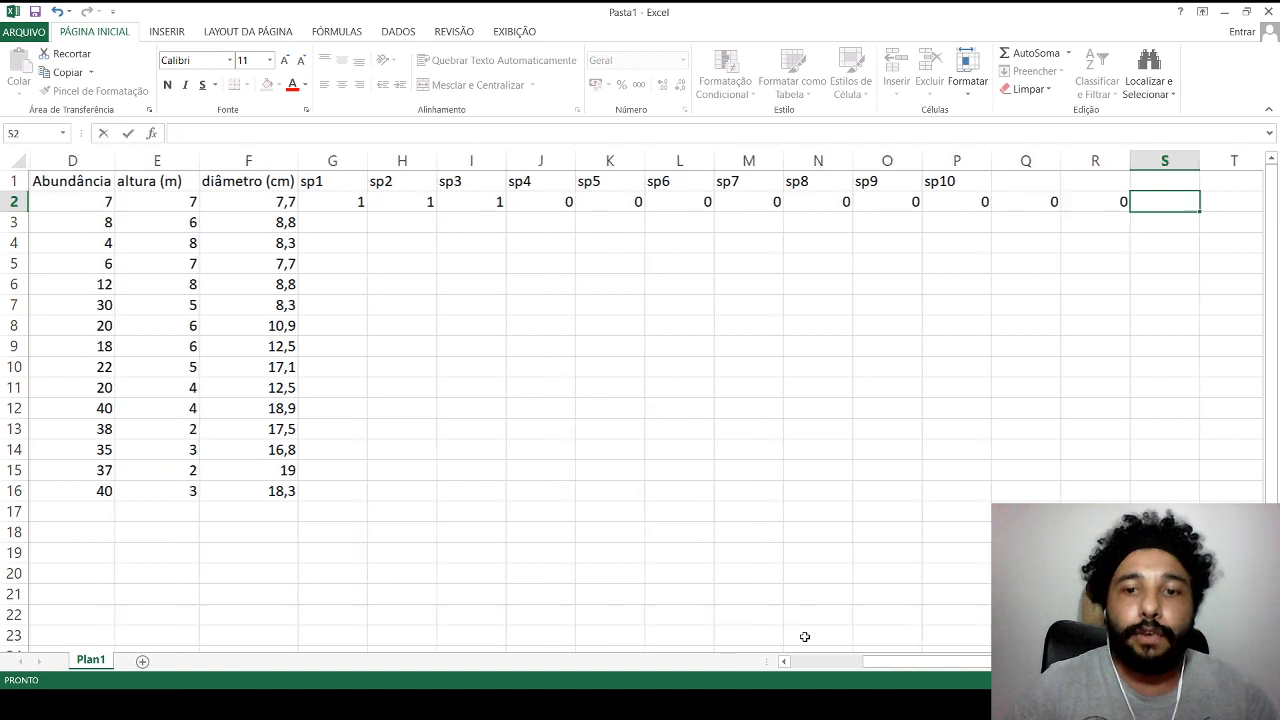
text(0)
key(Tab)
text(0)
key(Tab)
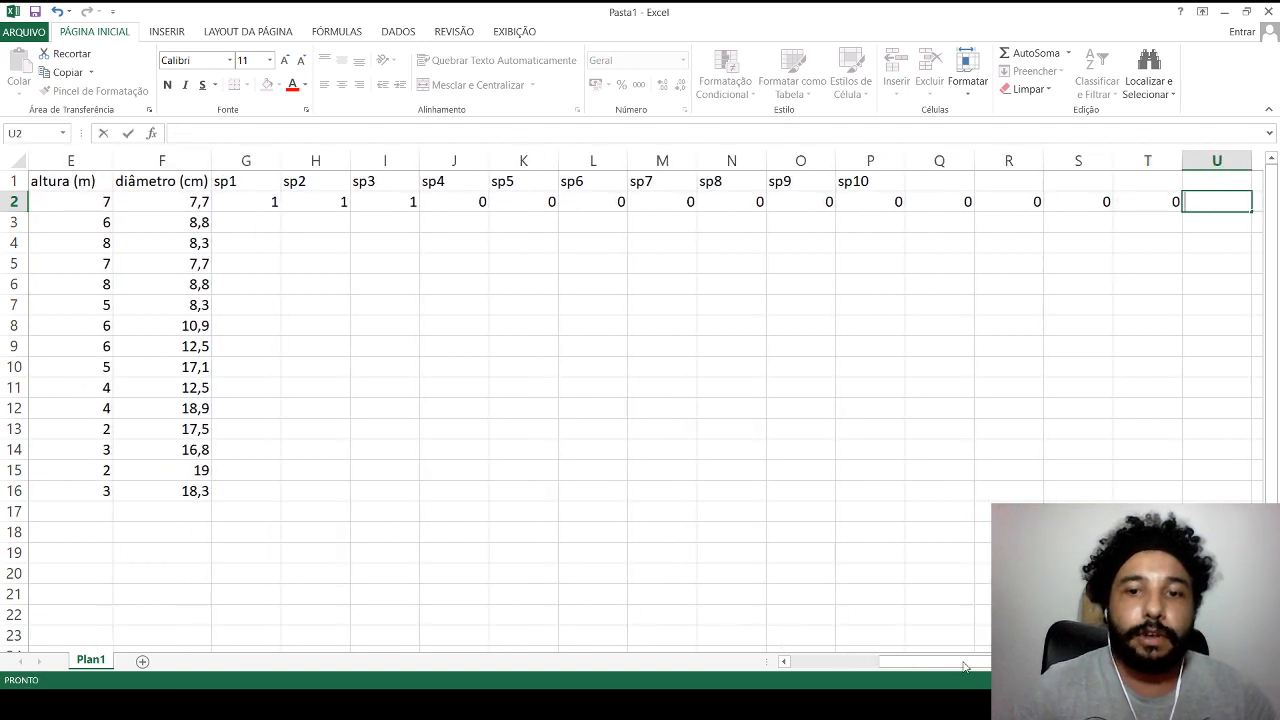
text(0)
key(Tab)
drag(892, 665, 806, 668)
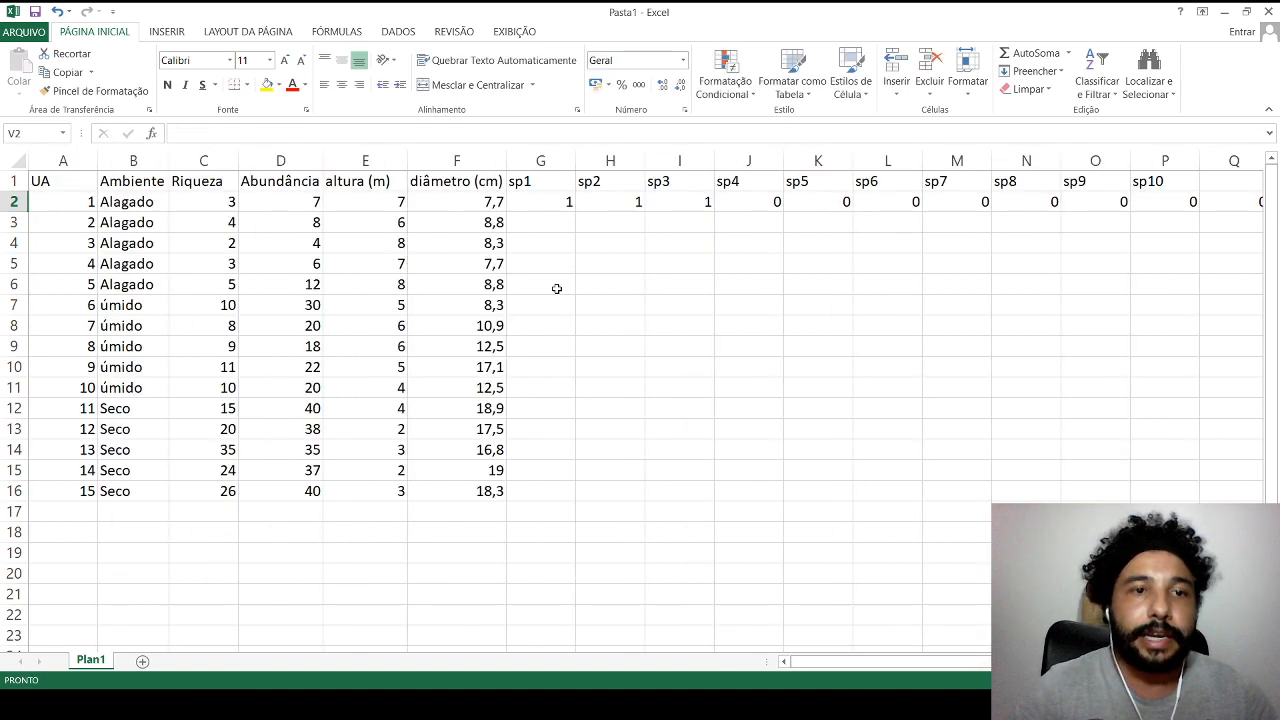
Enter 1 for sp1 and 0 for sp2 and sp3 in cells G3 to I3 of the second sampling unit.
click(554, 227)
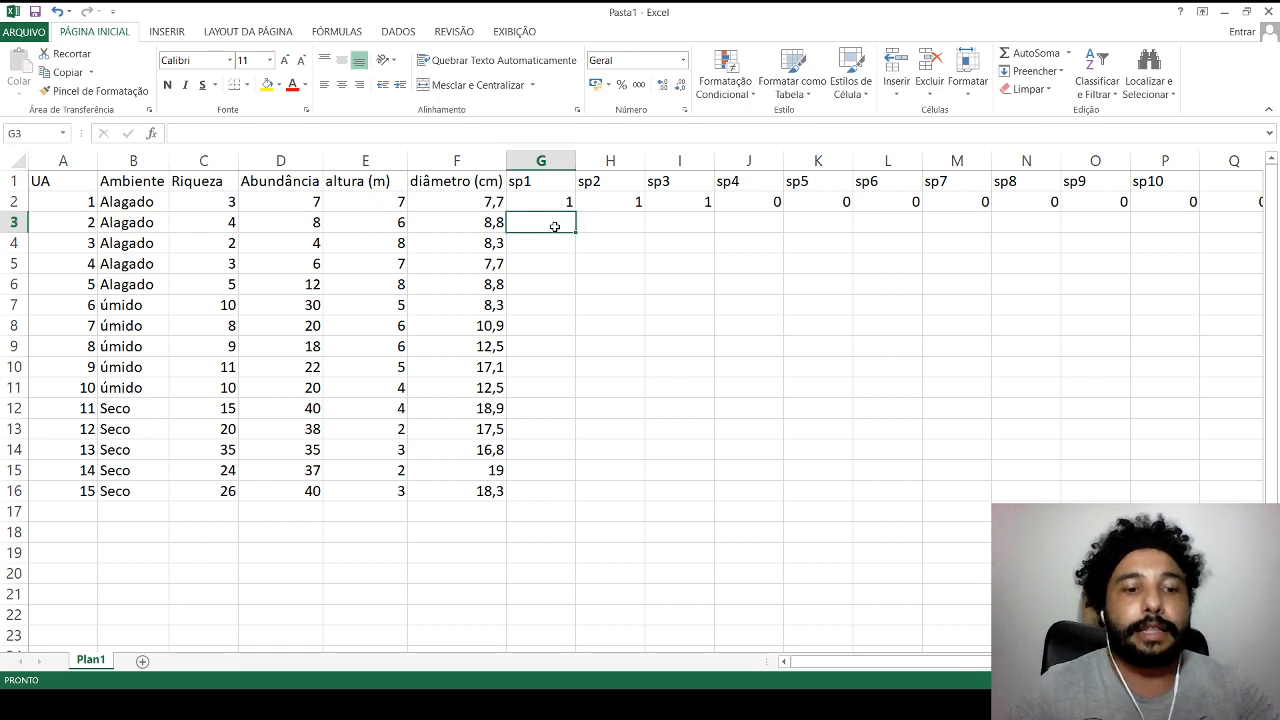
text(1)
key(Tab)
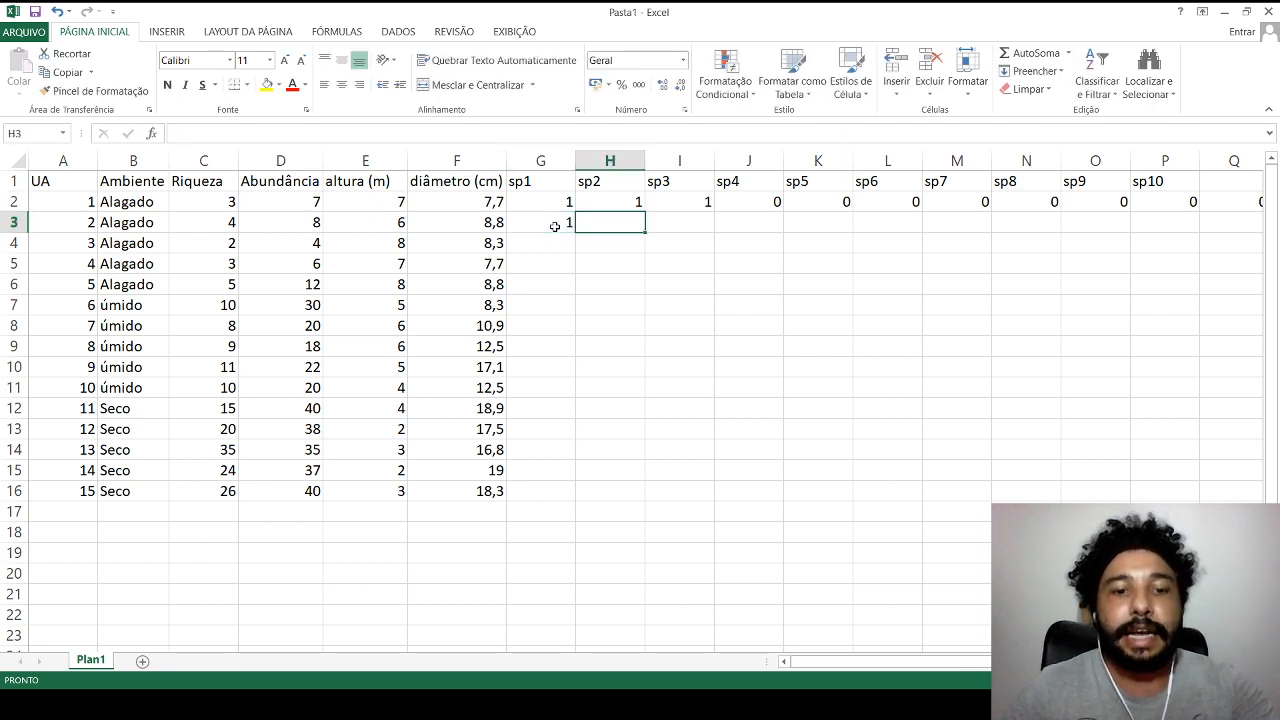
text(0)
key(Tab)
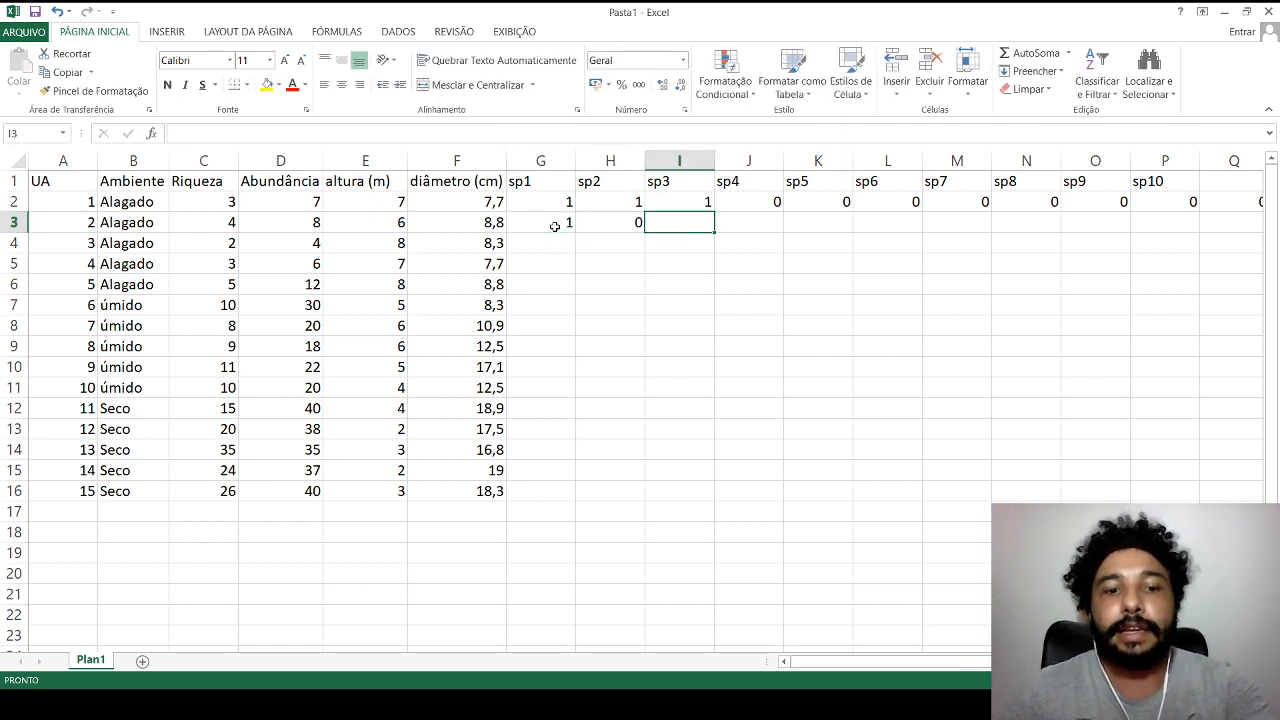
text(0)
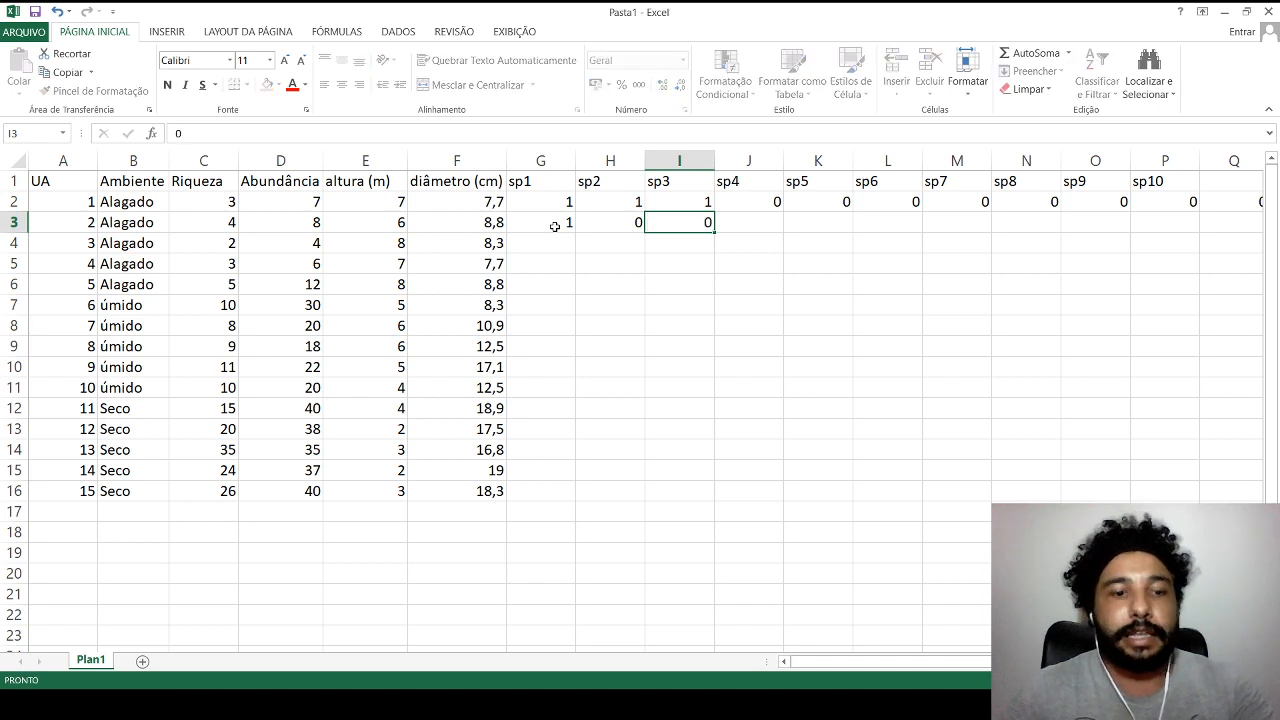
Enter 1 for sp4, sp5 and sp6 in cells J3 to L3 of the second sampling unit.
key(Tab)
text(1)
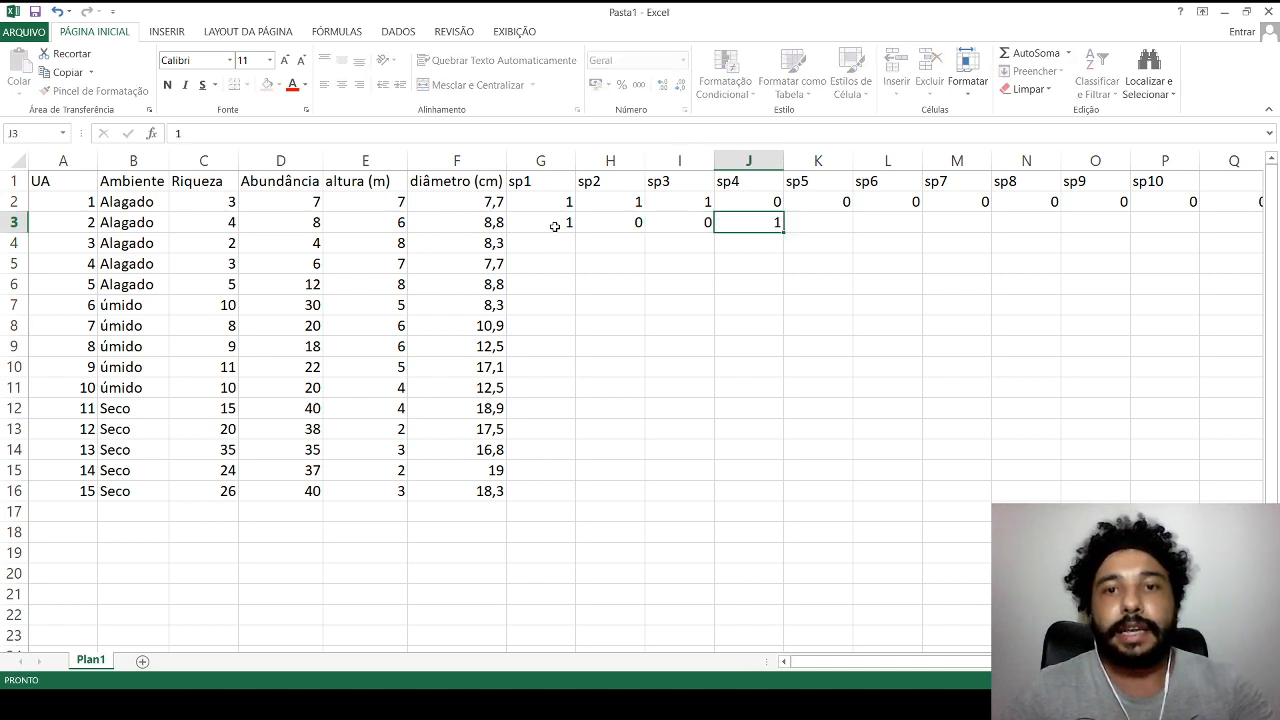
key(Tab)
text(1)
key(Tab)
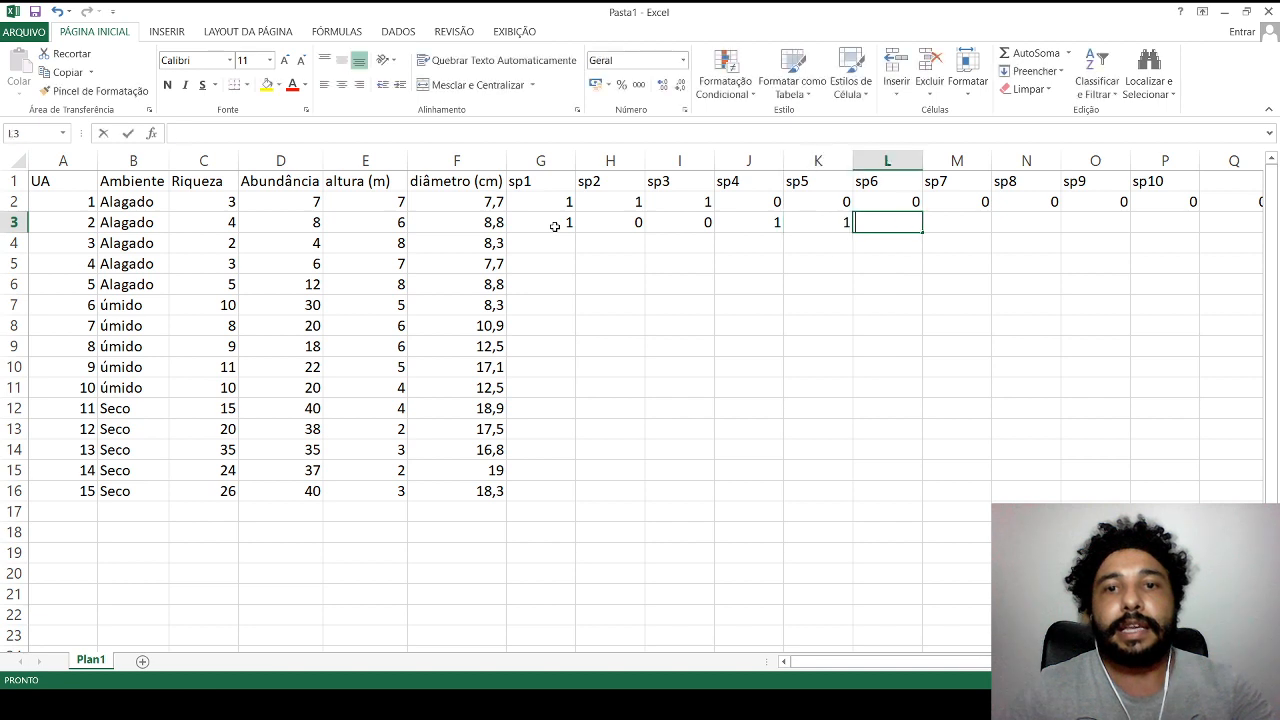
text(1)
key(Tab)
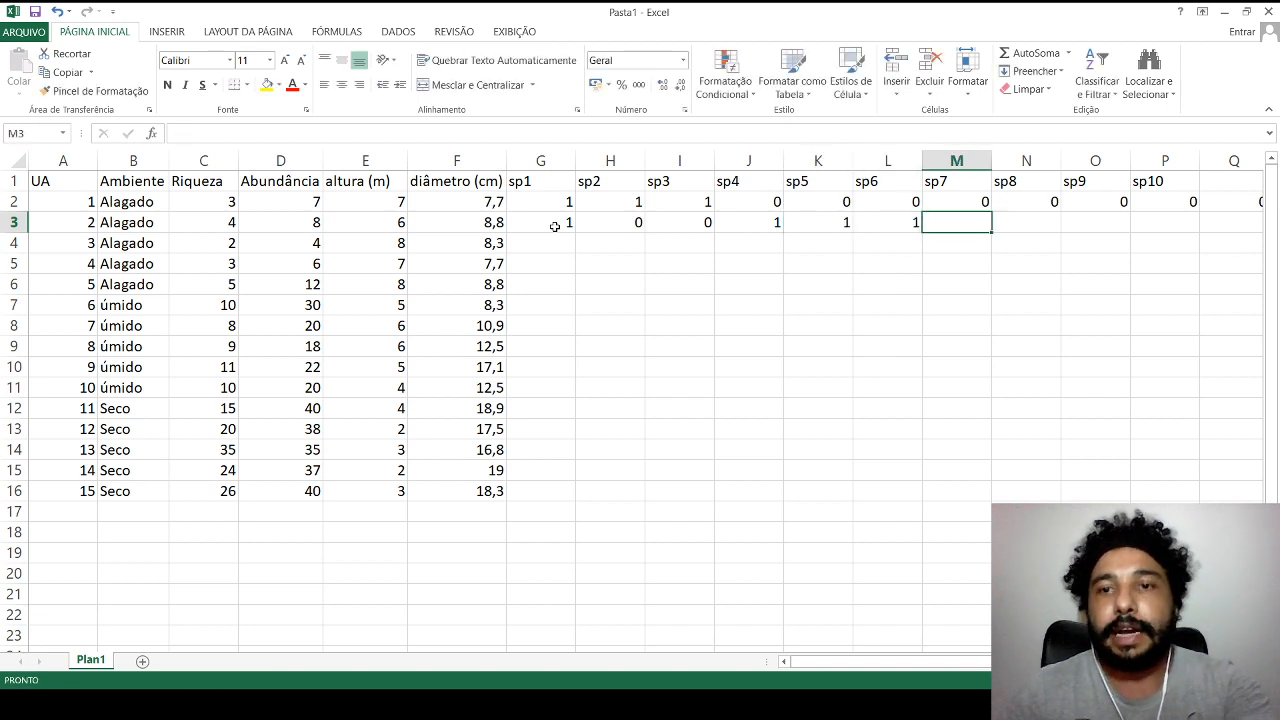
Enter 0 for sp7 through sp10 in cells M3 to P3 of the second sampling unit.
text(0)
key(Tab)
text(0)
key(Tab)
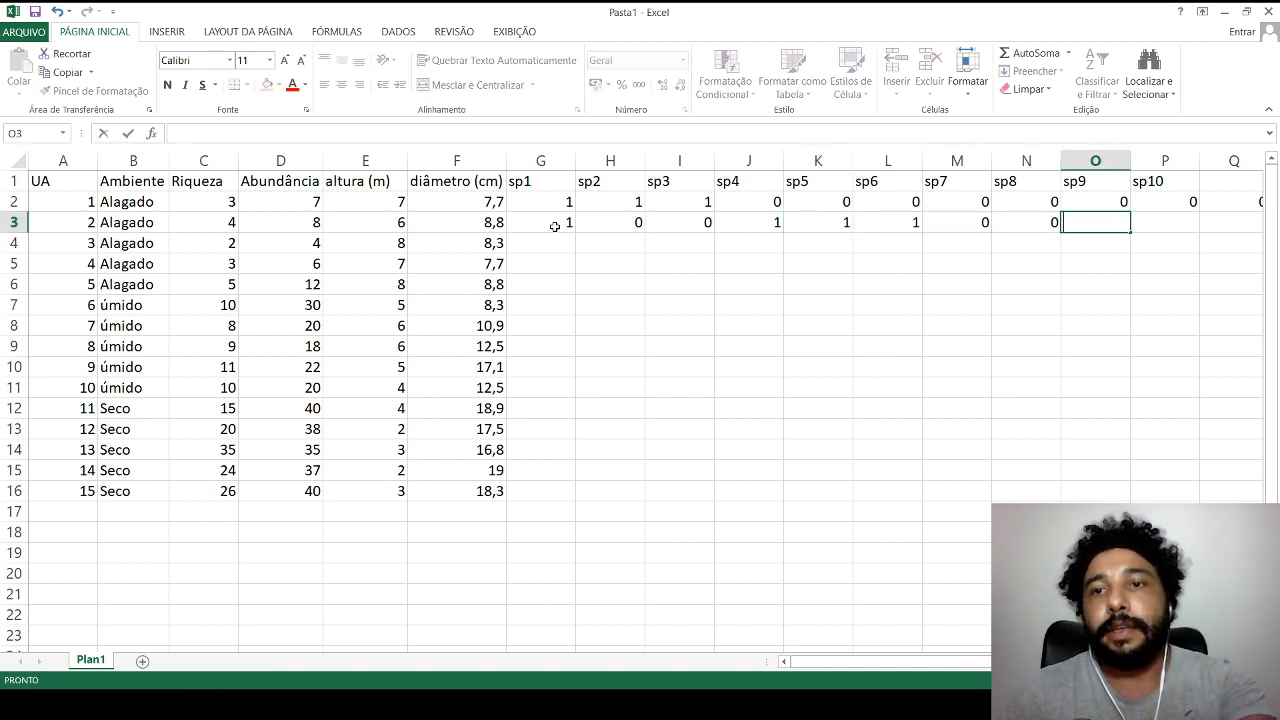
text(0)
key(Tab)
text(0)
key(Tab)
Enter 0 in Q3 and R3, and clear all surplus values past the sp10 column in rows 2 to 4.
text(0)
key(Tab)
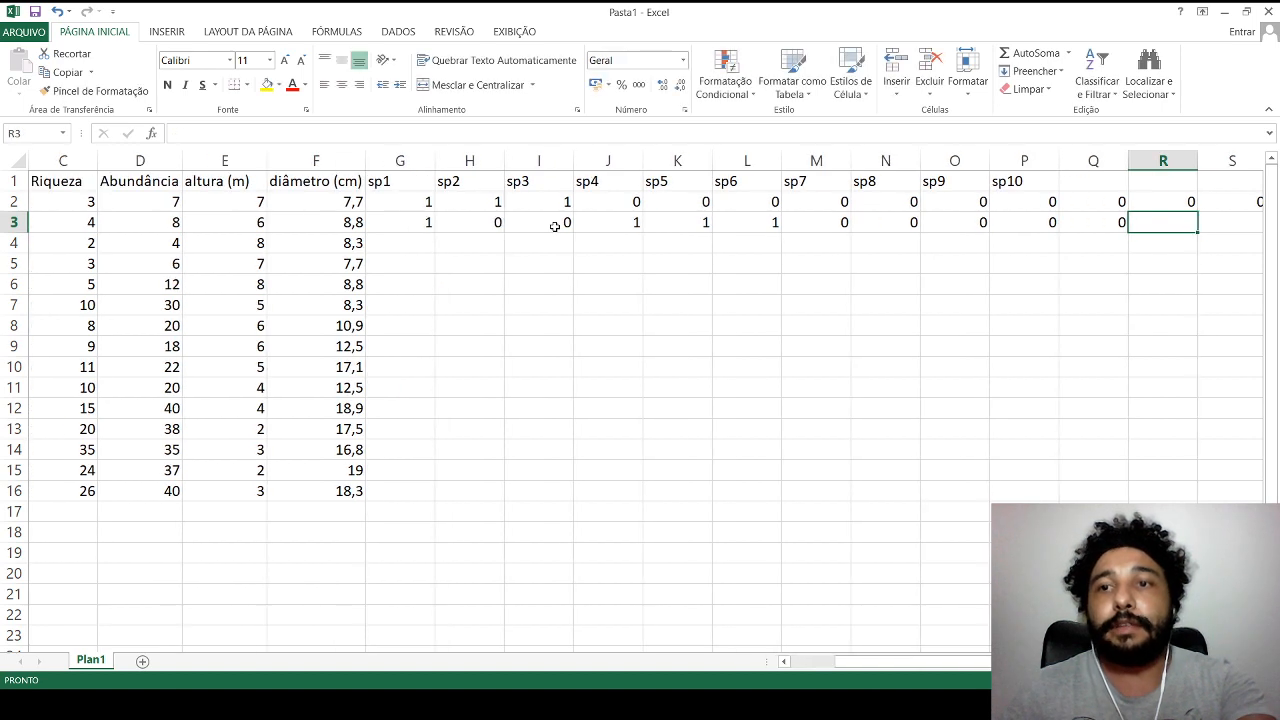
text(0)
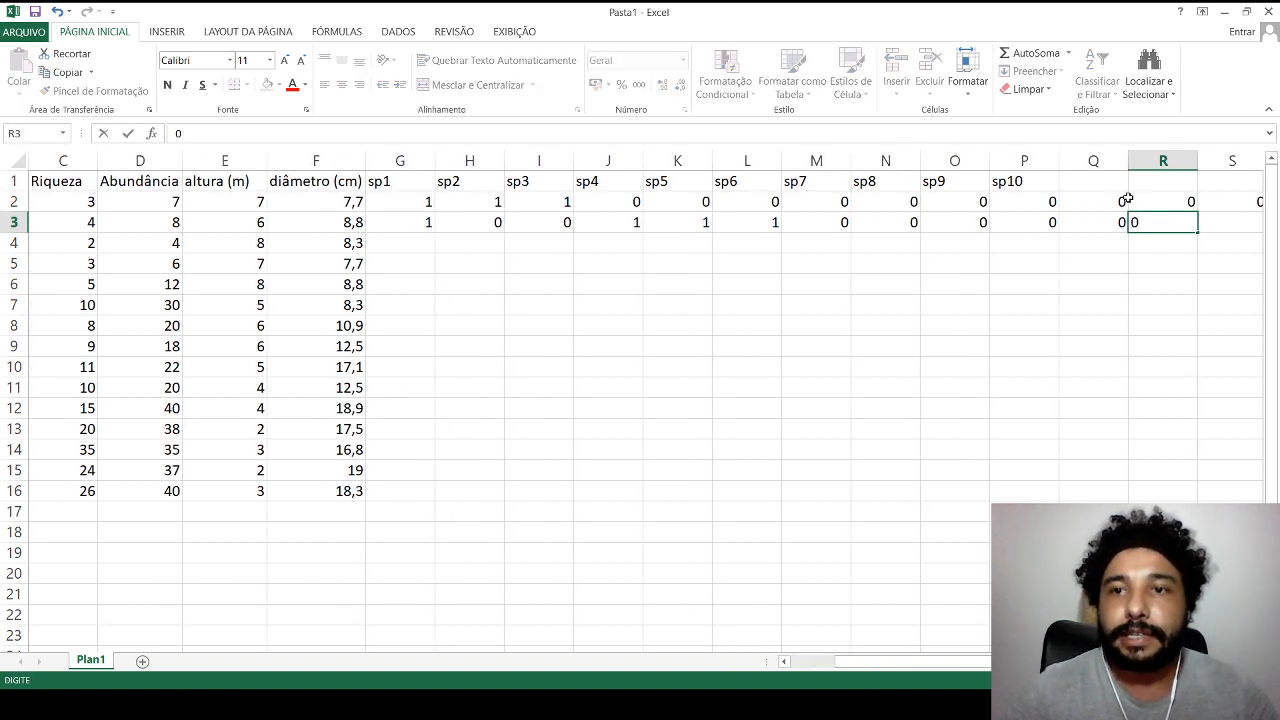
drag(1118, 200, 1226, 249)
key(Delete)
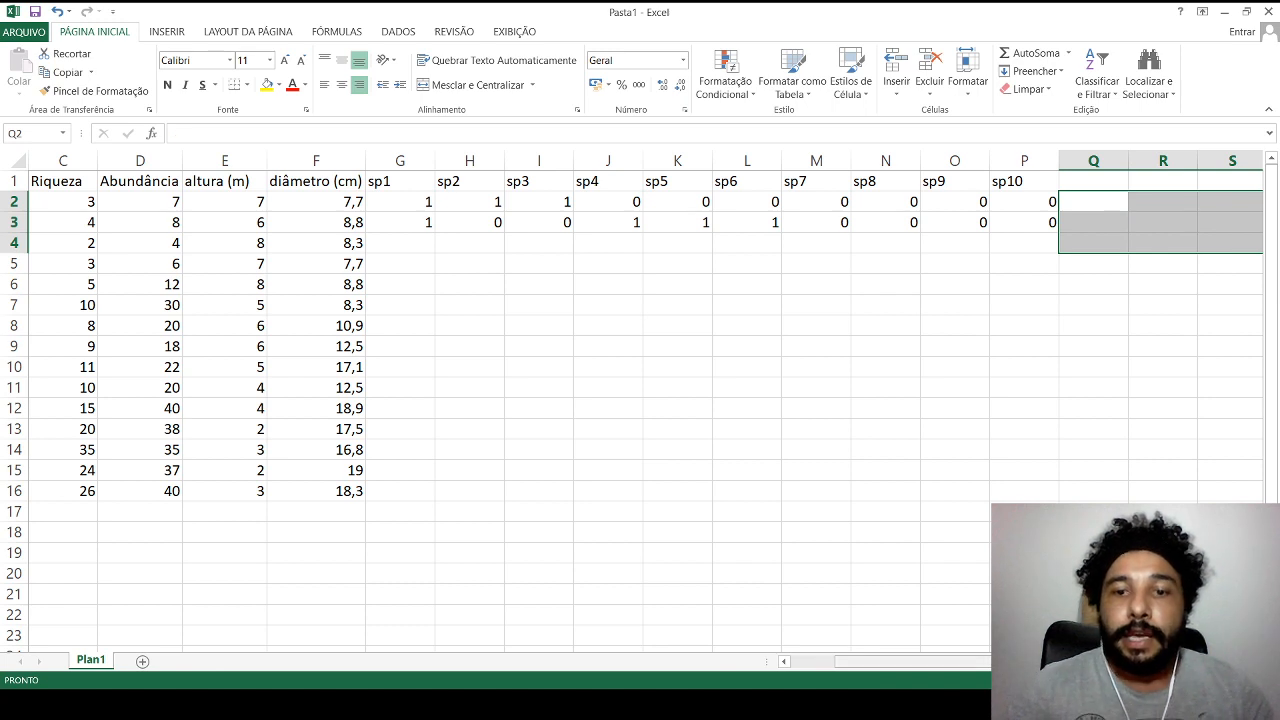
drag(960, 661, 880, 681)
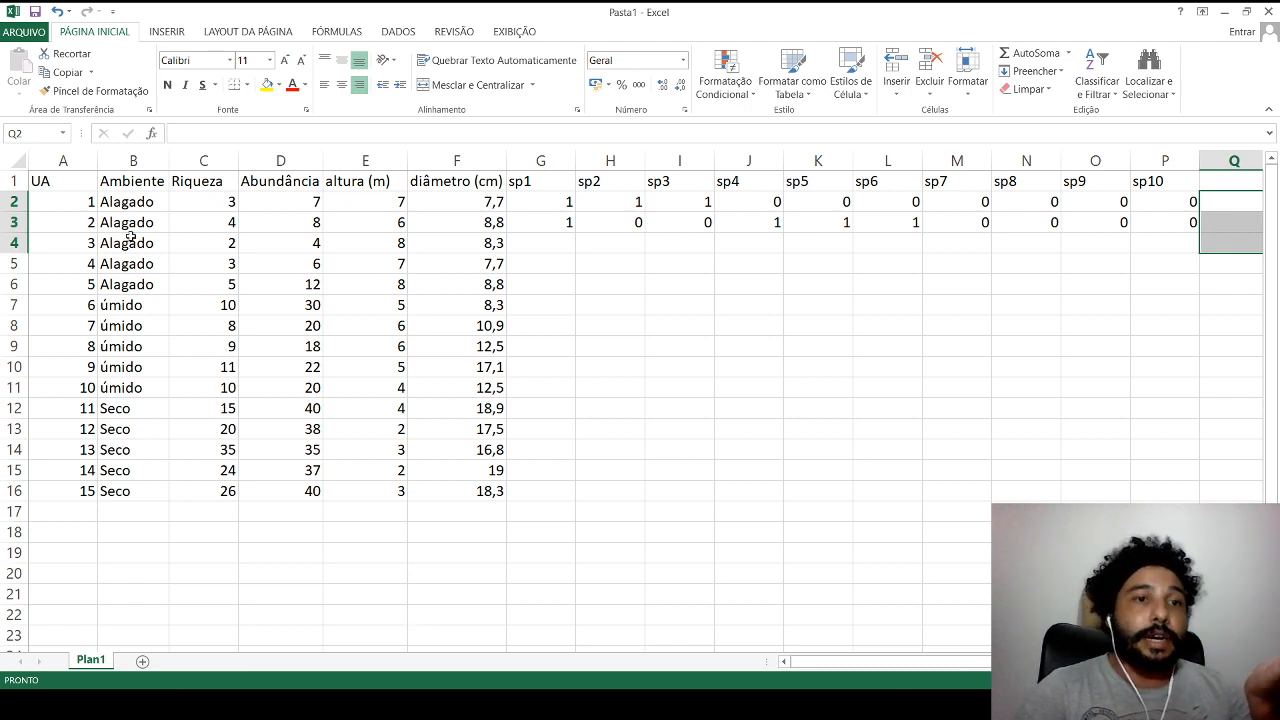
Review the first sampling unit's values in row 2, from the UA number across to sp1.
click(75, 203)
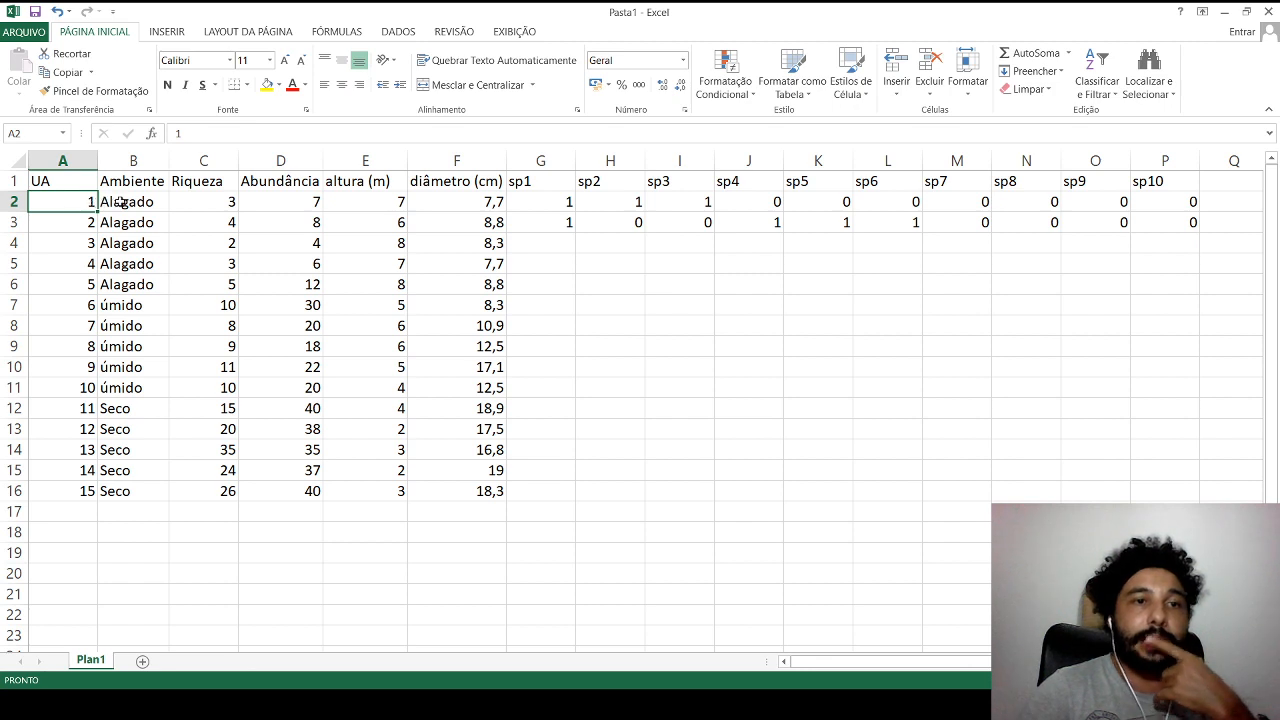
click(121, 203)
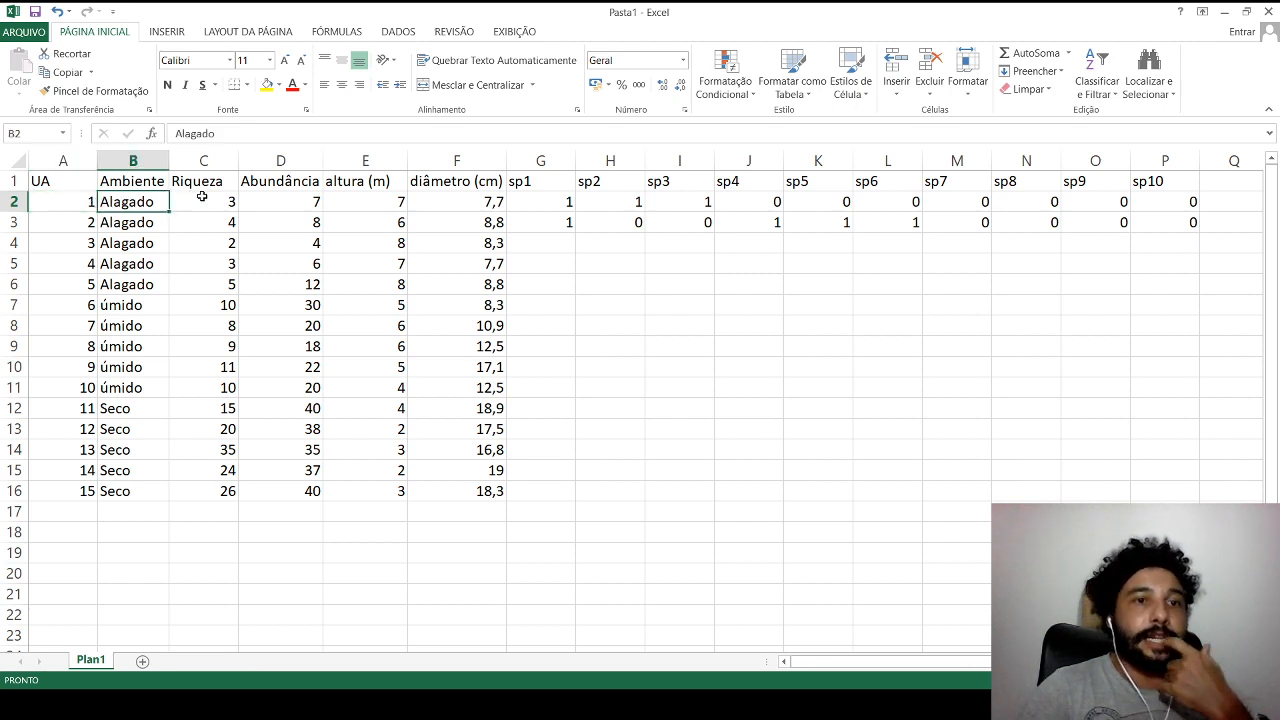
click(280, 206)
click(347, 206)
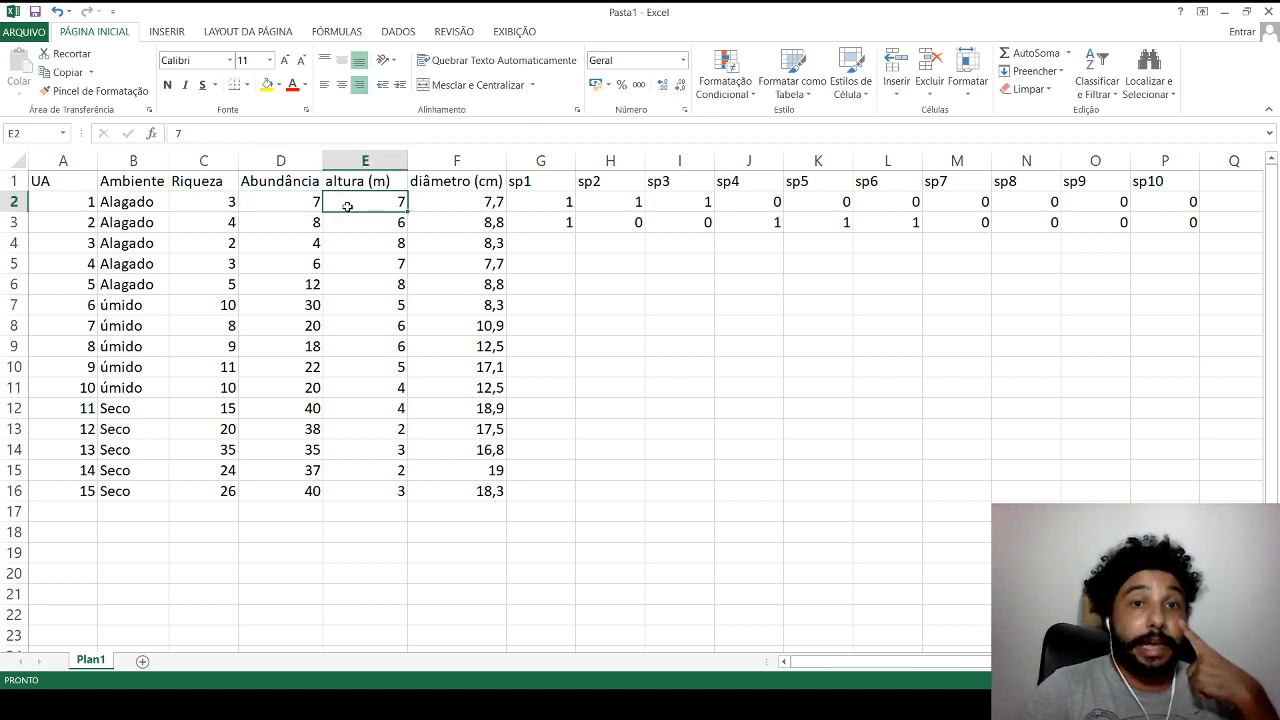
click(440, 210)
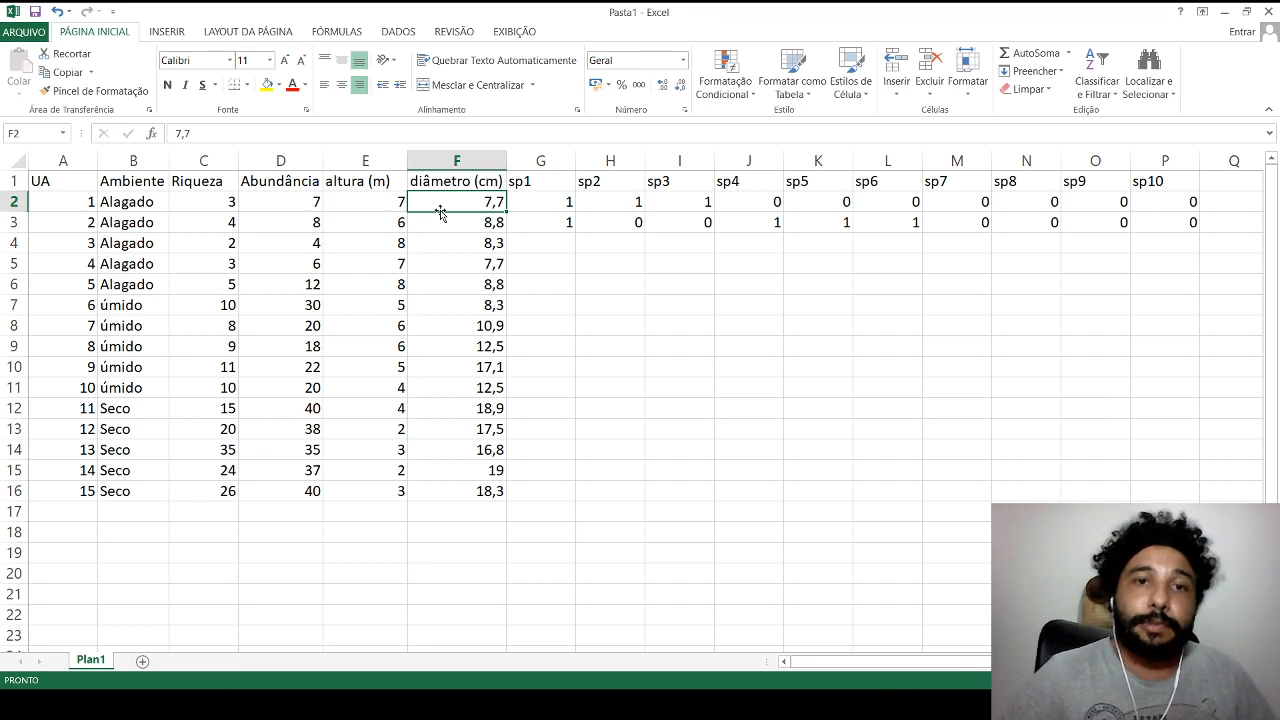
click(541, 200)
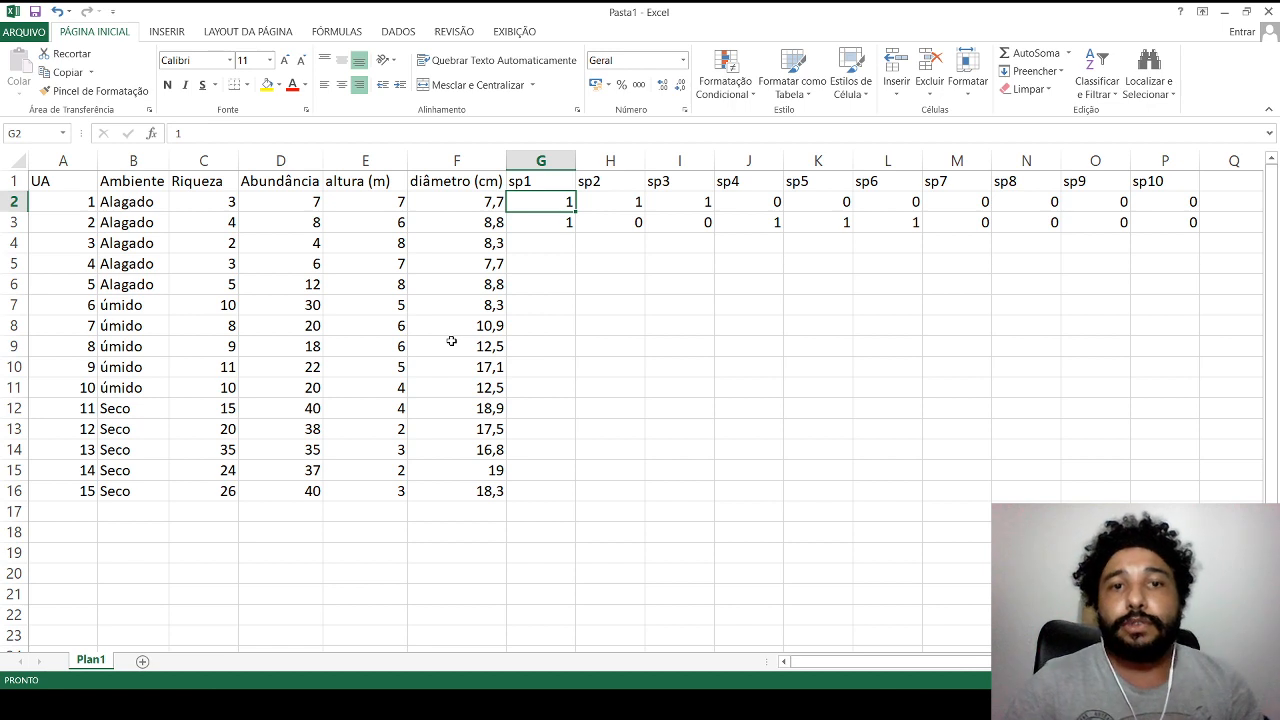
Enter 1 for sp1, 1 for sp2 and 0 for sp3 in cells G4 to I4 of the third sampling unit.
click(537, 239)
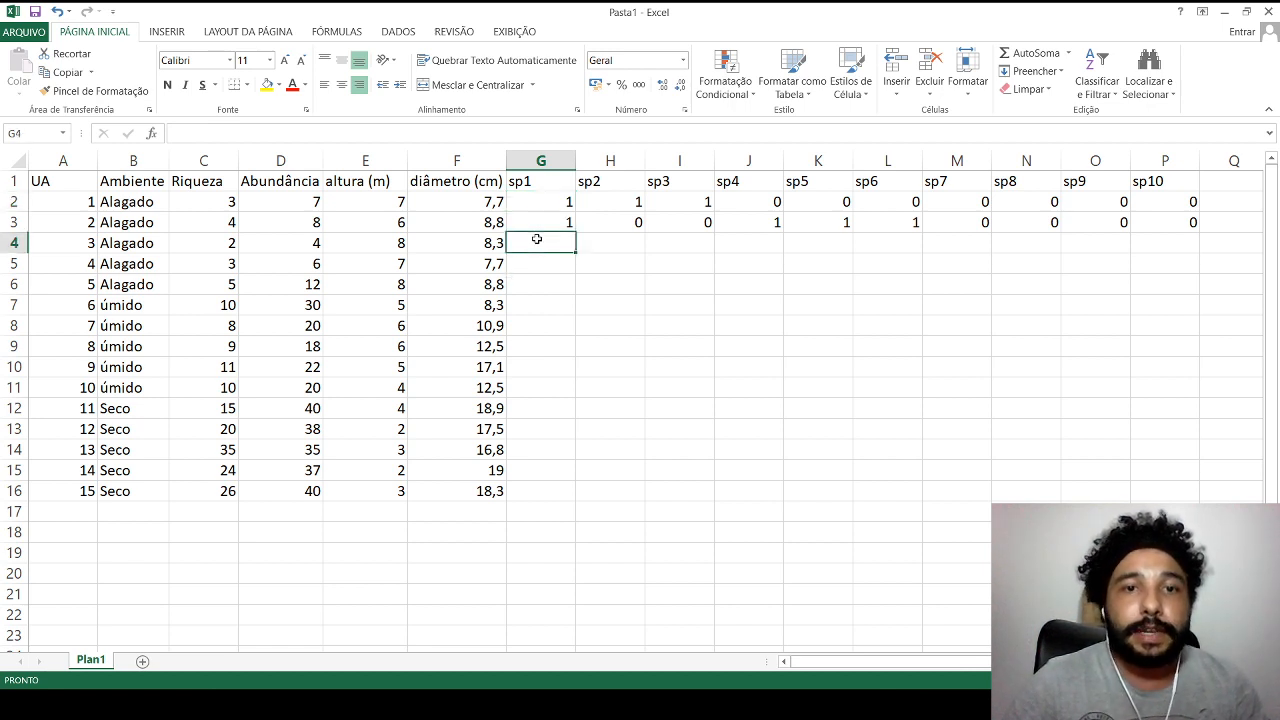
text(1)
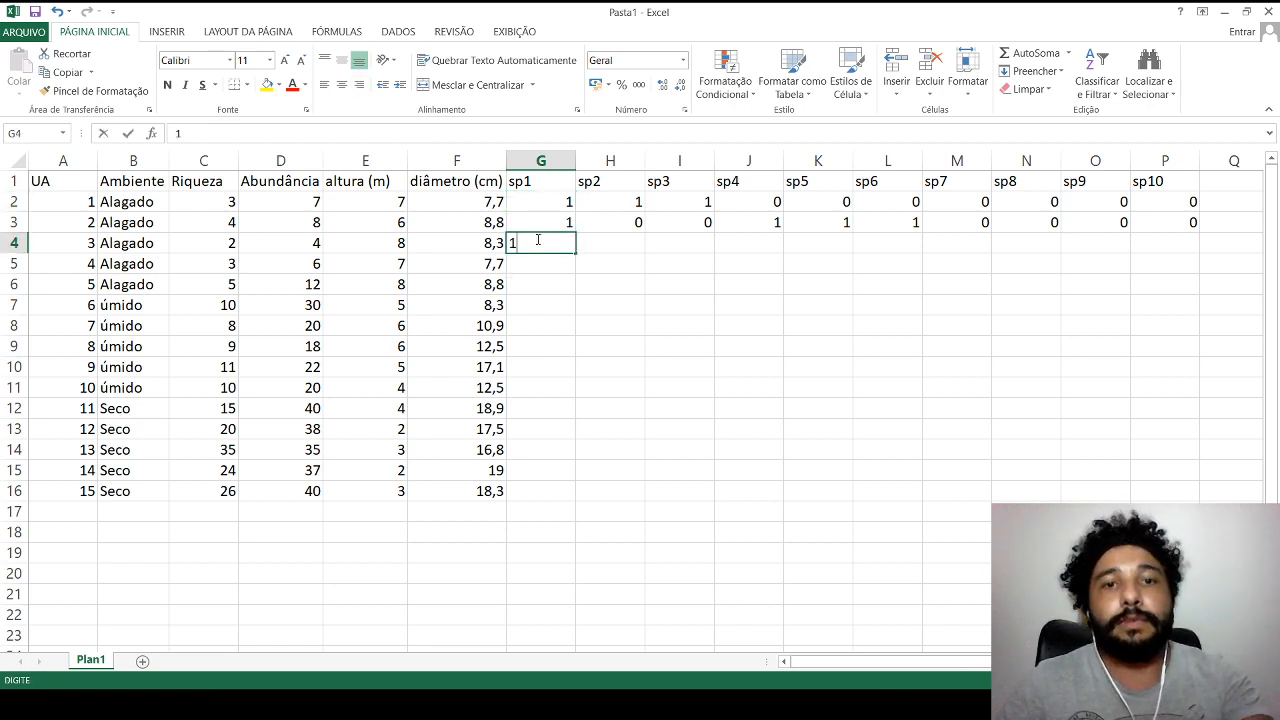
key(Return)
key(Right)
text(1)
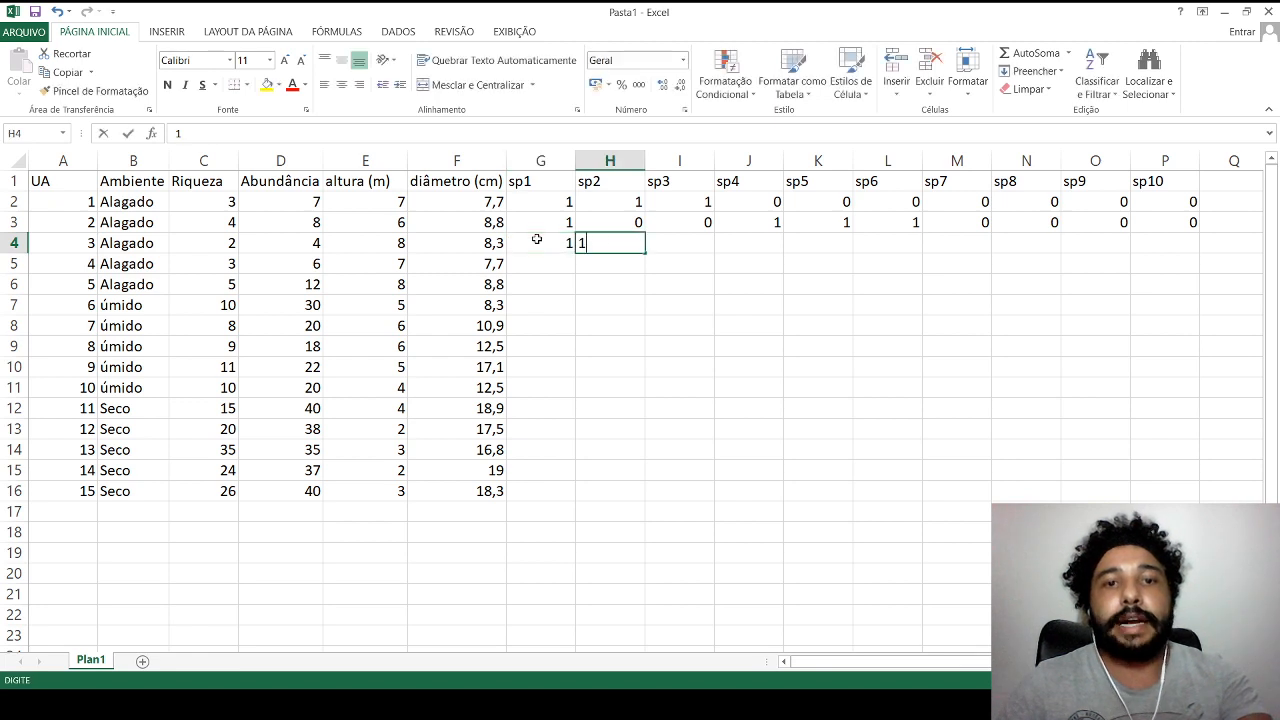
key(Return)
key(Right)
text(0)
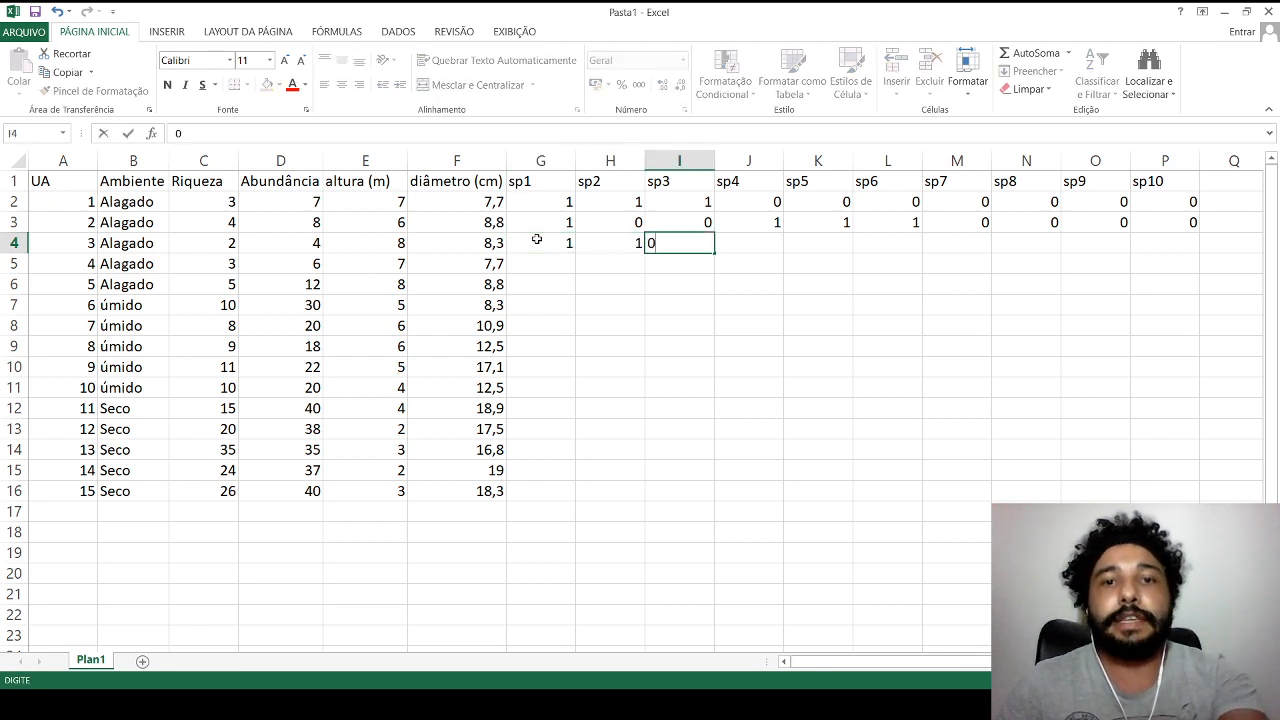
Enter 0 for sp4 through sp10 in cells J4 to P4 of the third sampling unit.
key(Return)
key(Right)
text(0)
key(Right)
text(0)
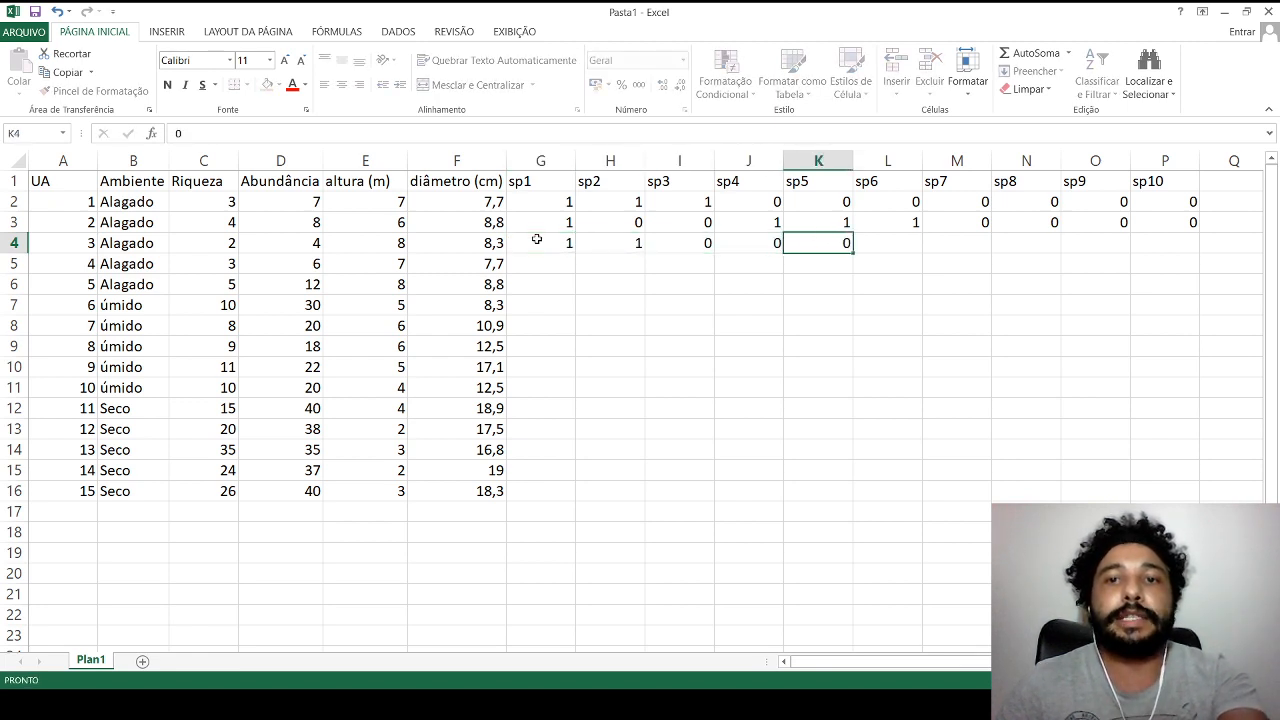
key(Right)
text(0)
key(Right)
text(0)
key(Right)
text(0)
key(Right)
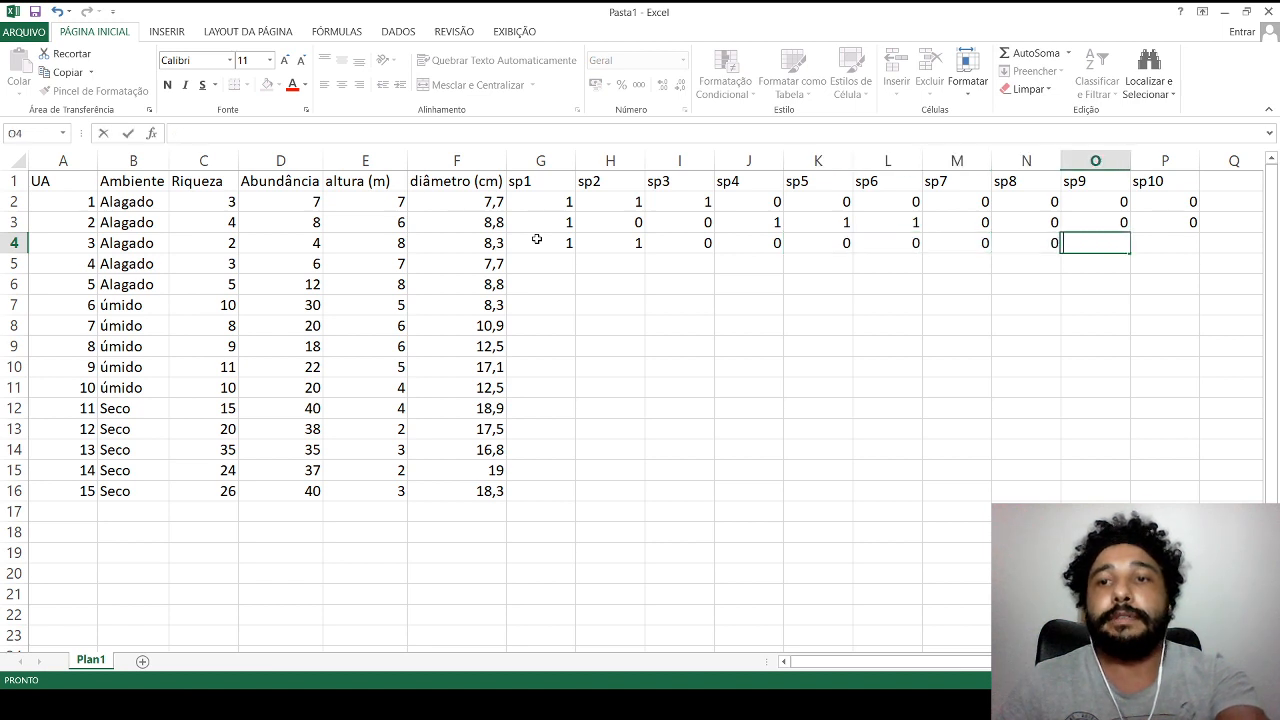
text(0)
key(Right)
text(0)
Enter 0 in Q4, one cell past the sp10 column.
key(Return)
key(Right)
text(0)
key(Return)
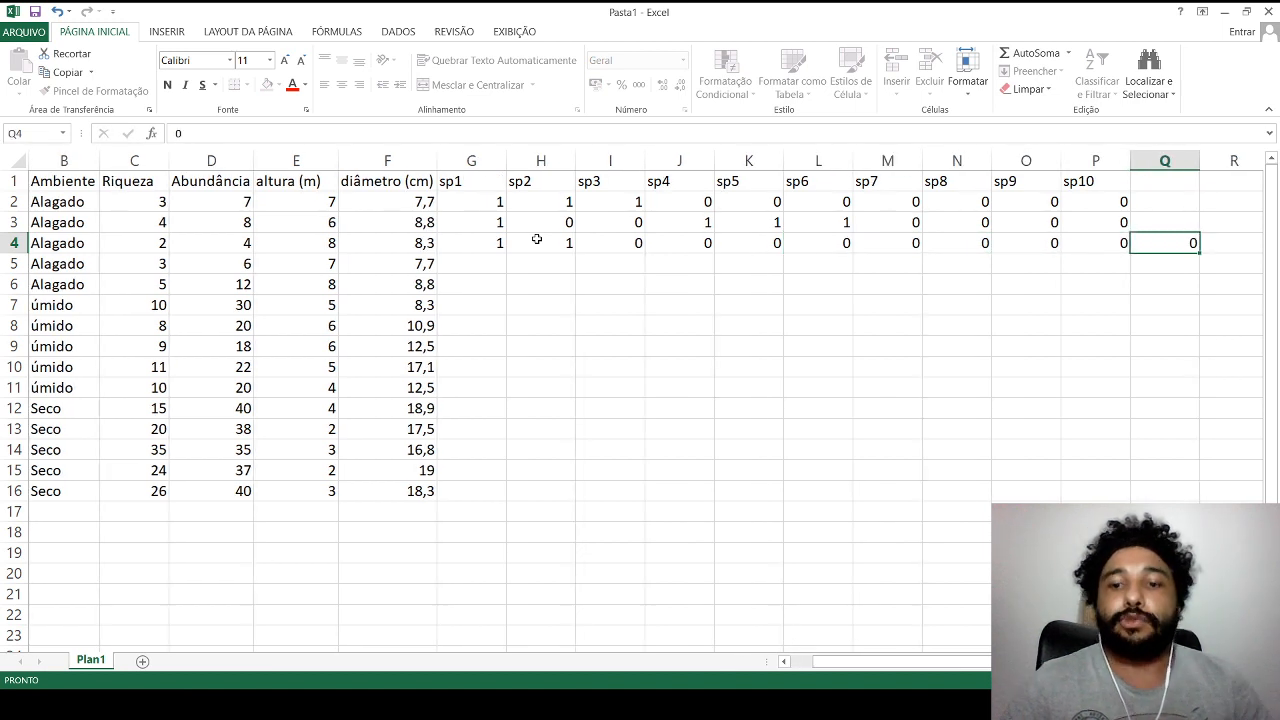
Clear the extra 0 from cell Q4, one cell past the sp10 column.
key(Right)
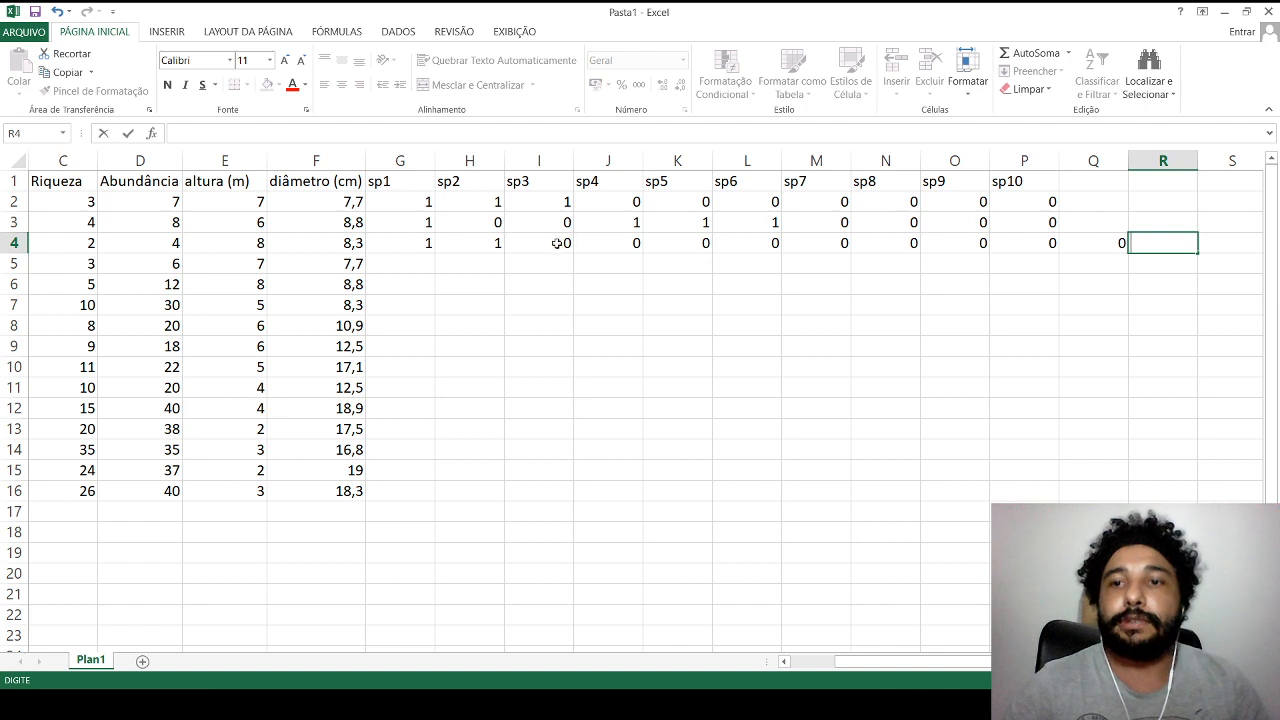
click(1100, 238)
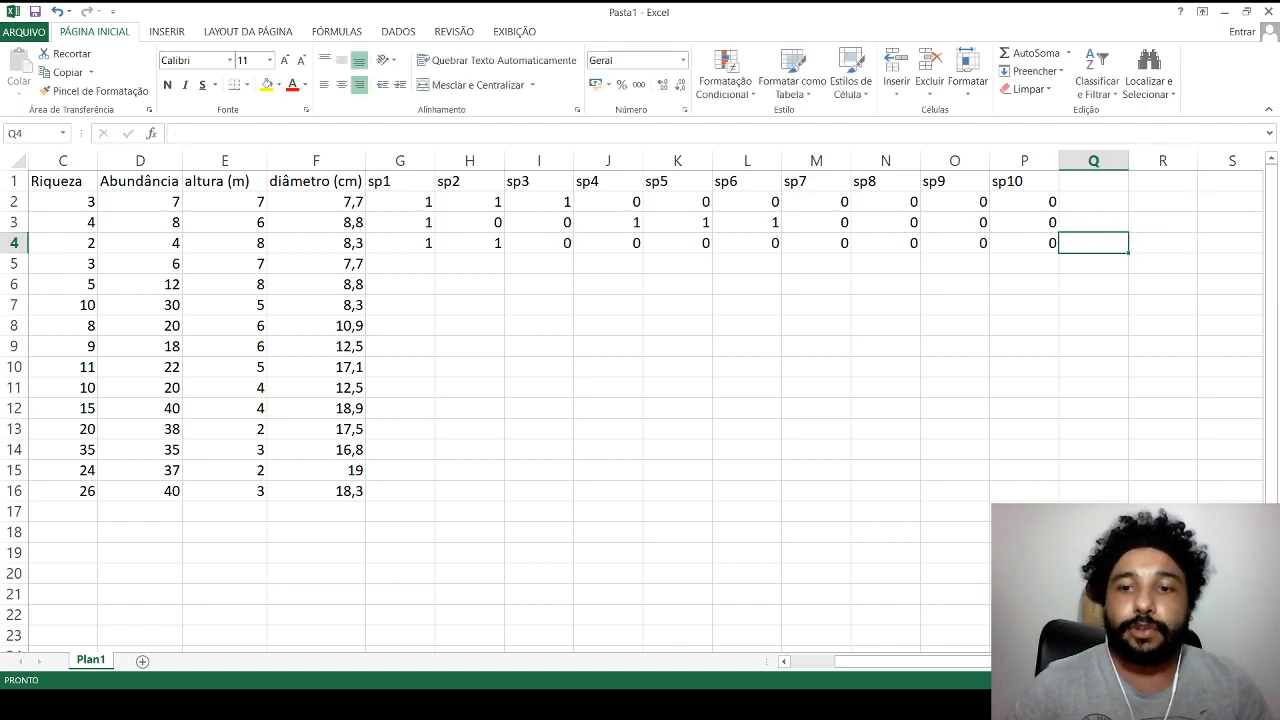
drag(1050, 661, 1003, 661)
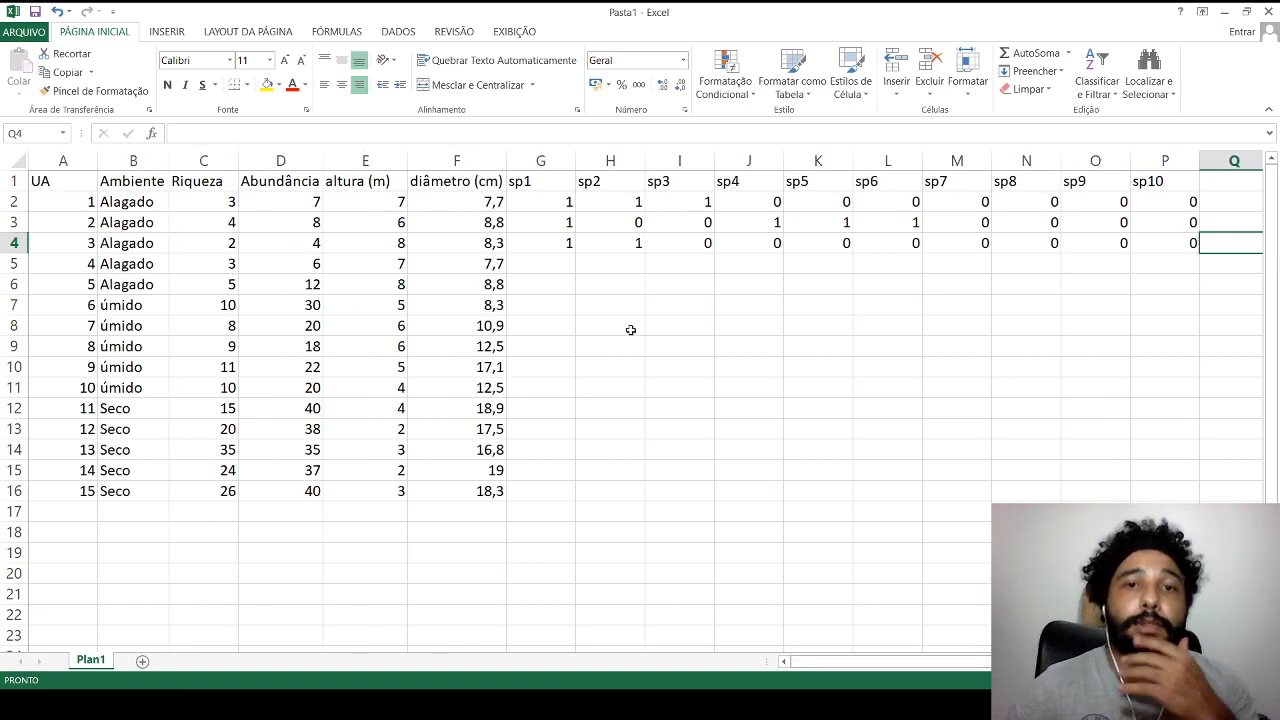
Rename the worksheet Plan1 as "dados brutos".
double_click(83, 665)
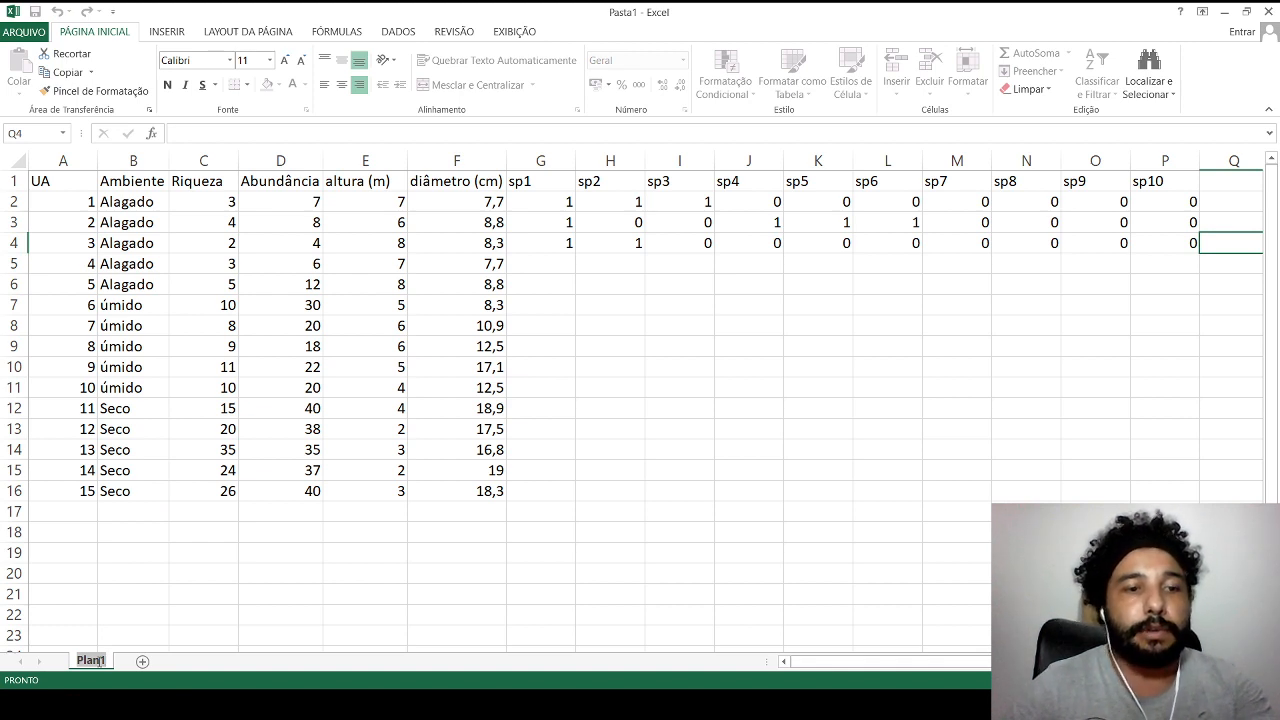
key(Return)
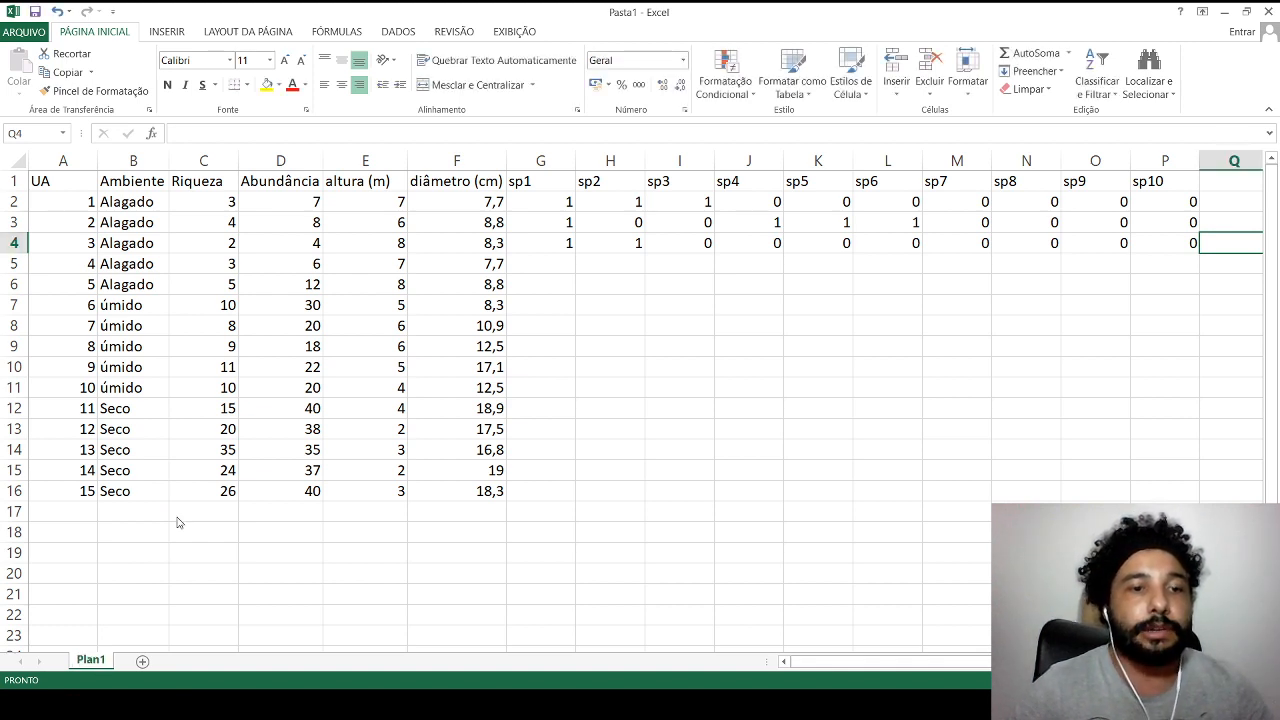
click(180, 510)
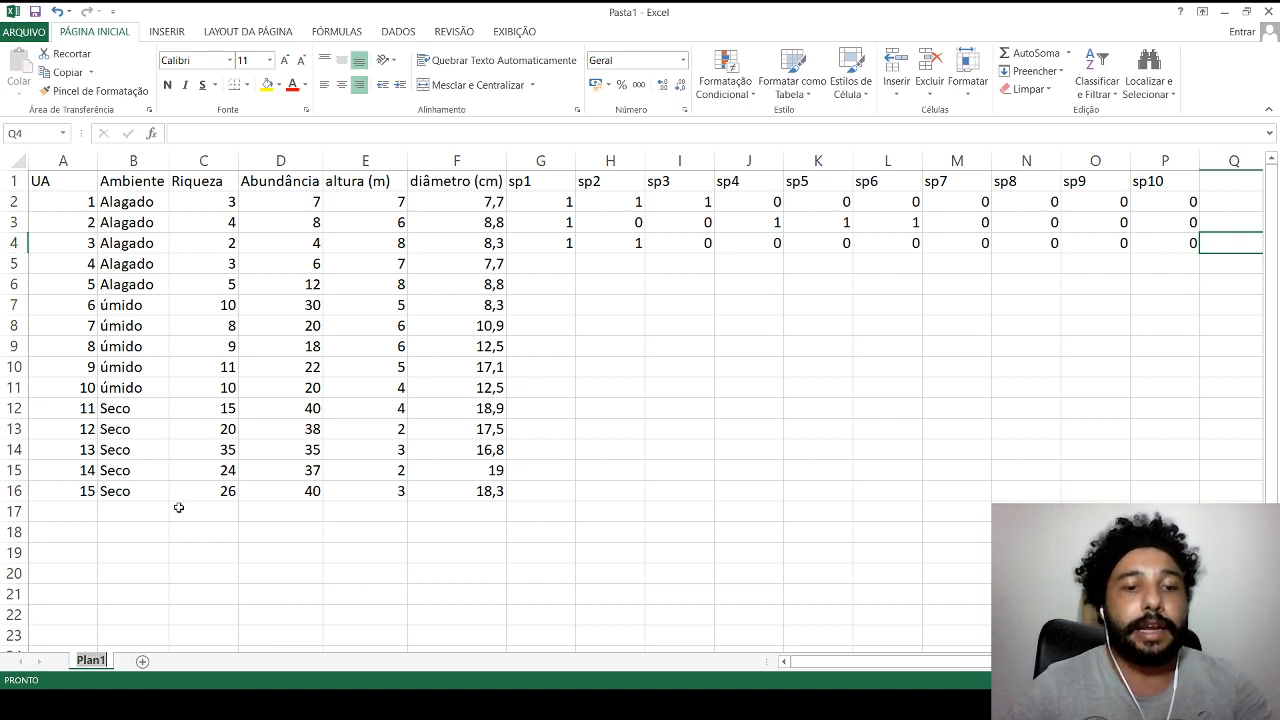
text(dados)
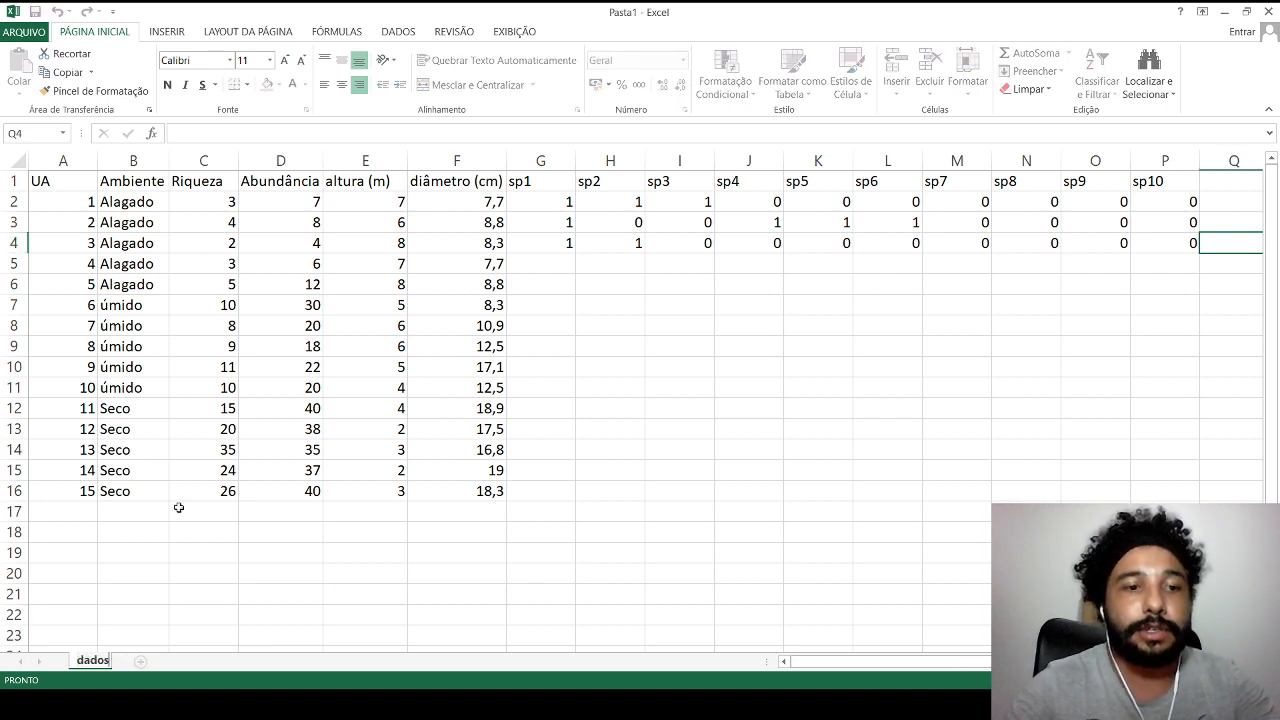
text( brutos)
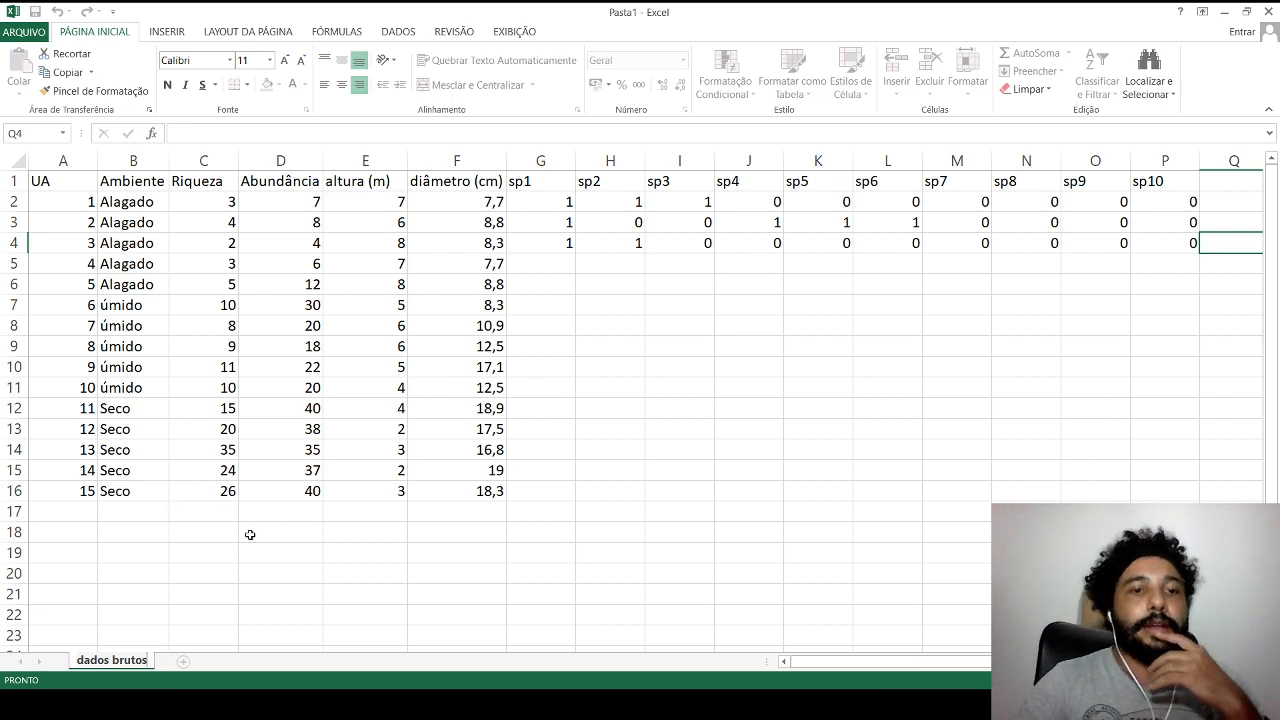
key(Return)
click(254, 541)
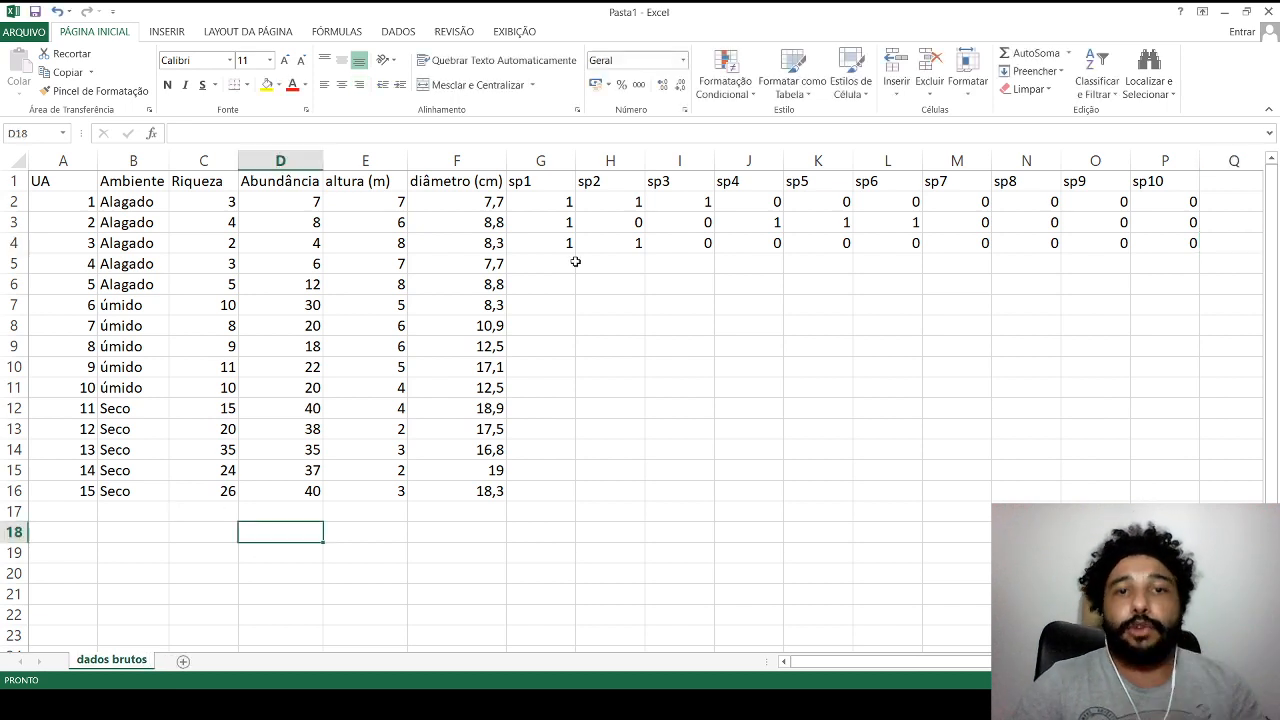
Try to autofill the sp1 to sp10 values of G2:P4 down through row 17, and undo the fill.
drag(568, 201, 1165, 450)
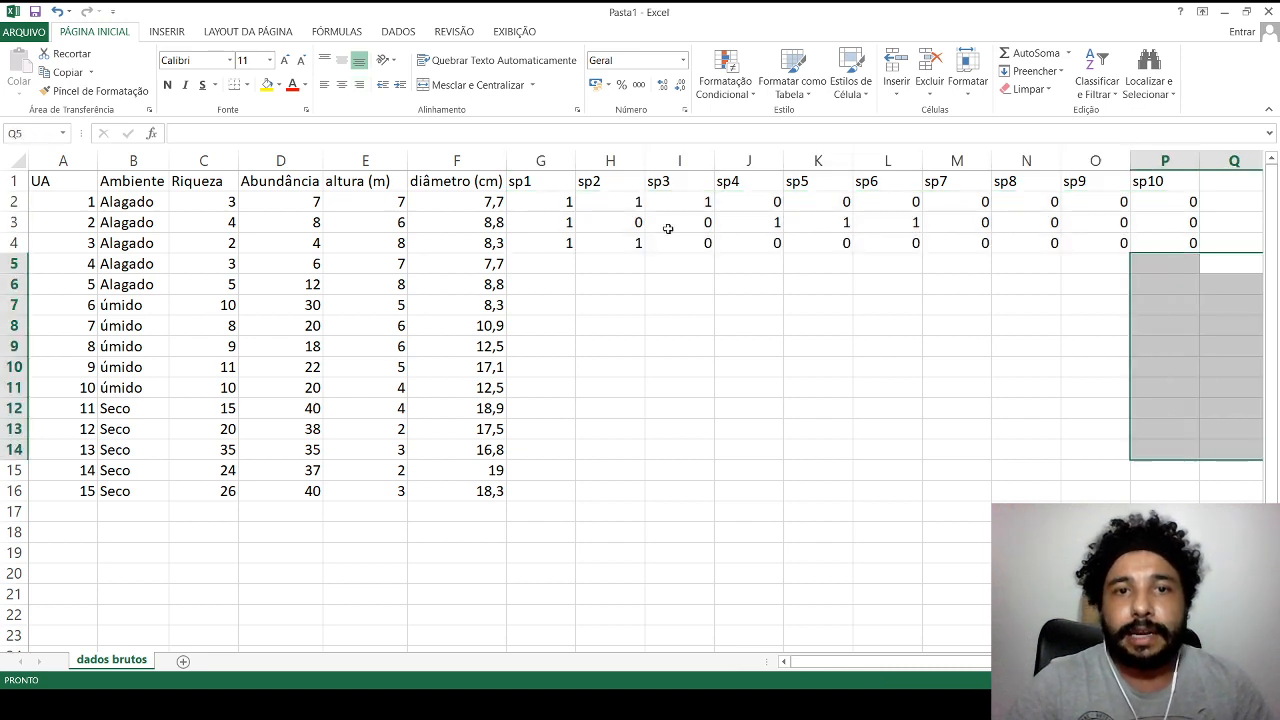
mouse_move(528, 205)
mouse_down()
mouse_move(1191, 251)
mouse_move(1186, 522)
mouse_up()
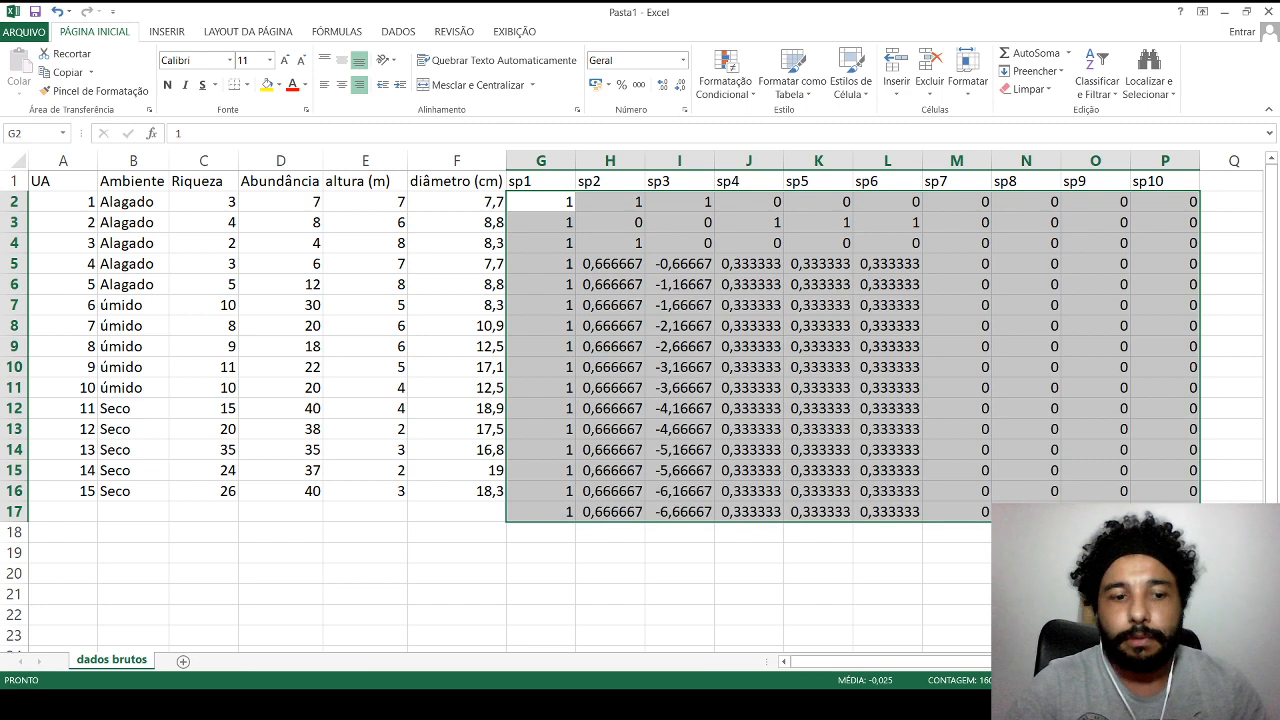
key(ctrl+z)
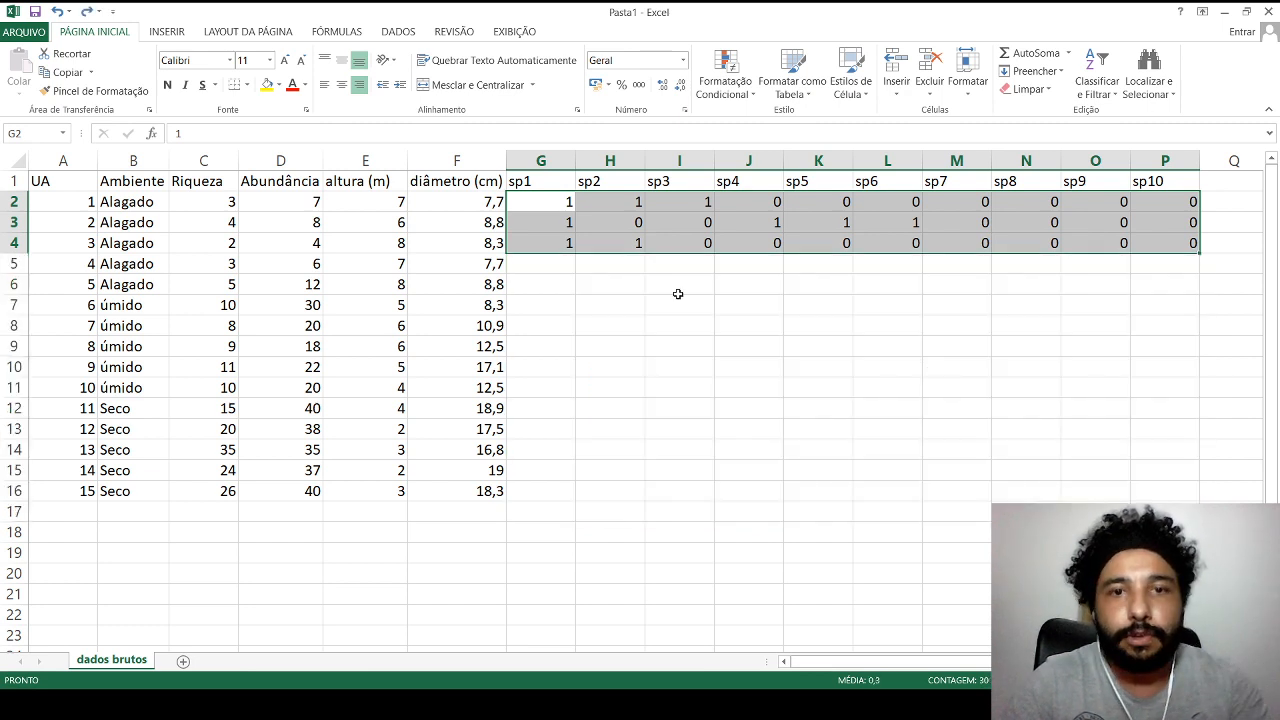
Copy the presence/absence block G2:P4 into G5:P7.
key(ctrl+c)
click(560, 264)
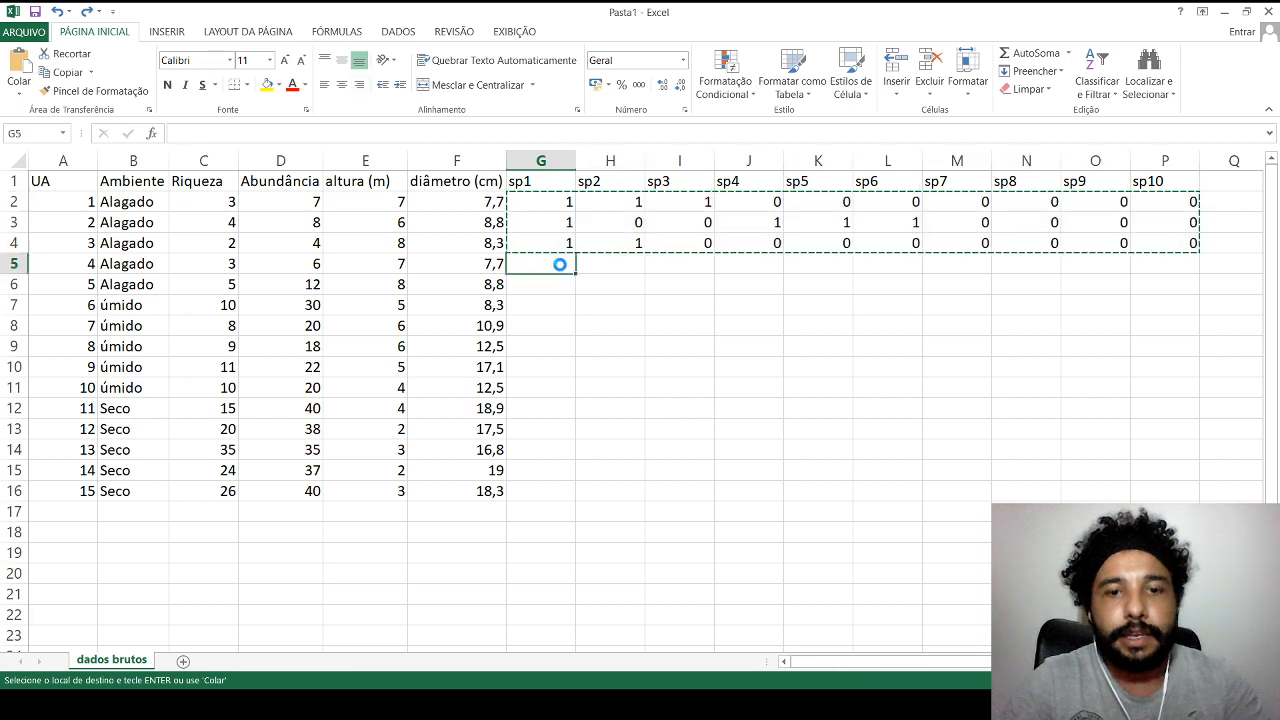
key(ctrl+v)
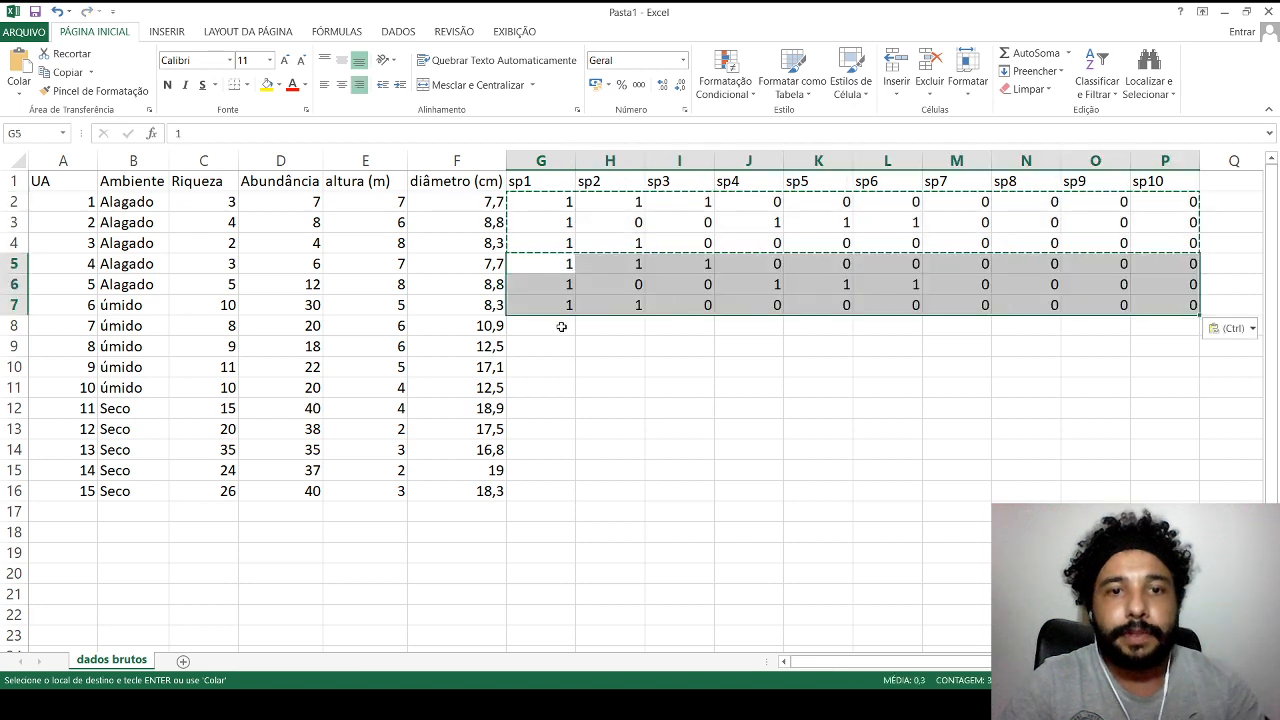
Fill sp1 to sp10 in rows 8 to 13 with copies of the three-row block from G5:P7.
click(562, 327)
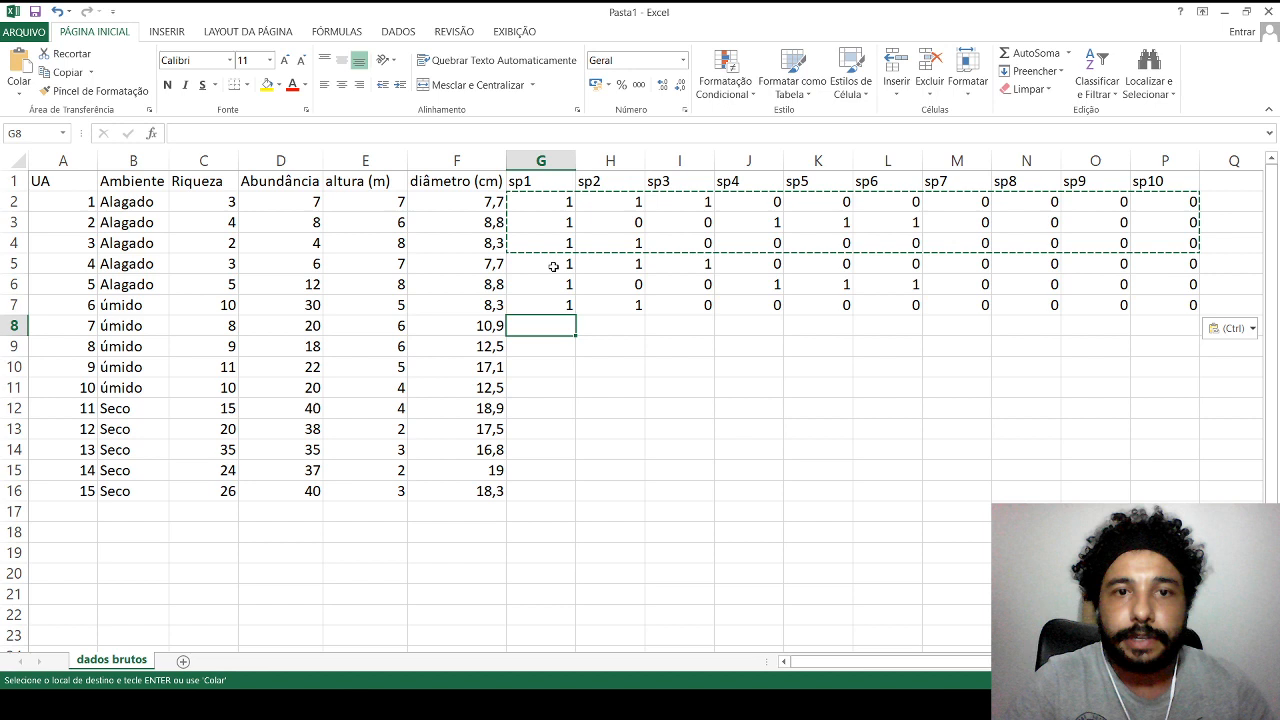
drag(554, 267, 1165, 305)
key(ctrl+c)
click(566, 332)
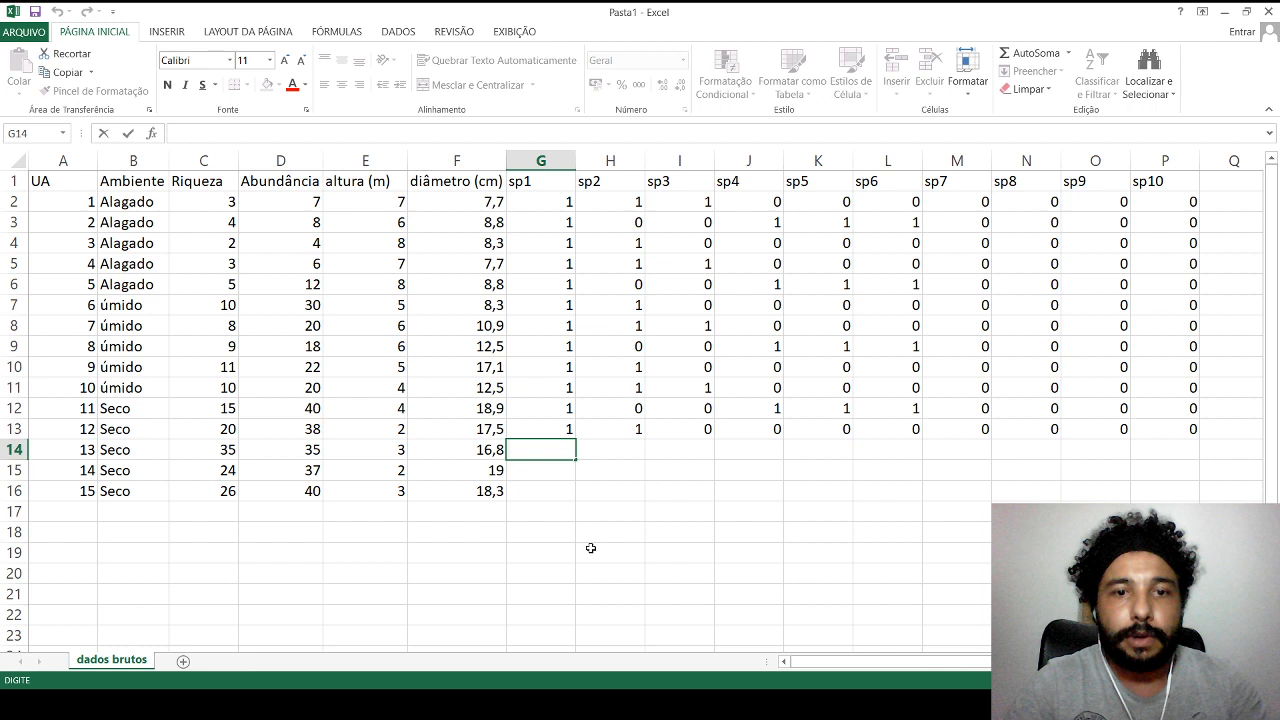
key(Escape)
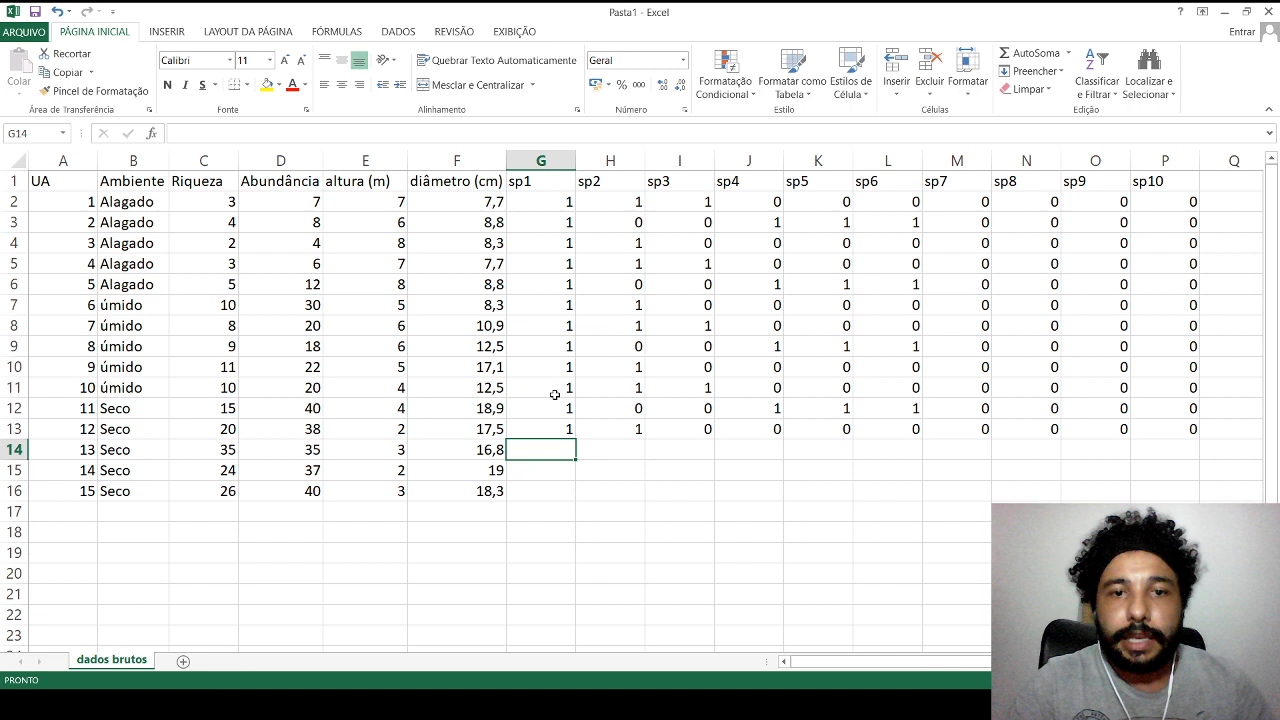
Copy the three-row block G11:P13 into G14:P16 to complete the last sampling units.
drag(554, 395, 1166, 425)
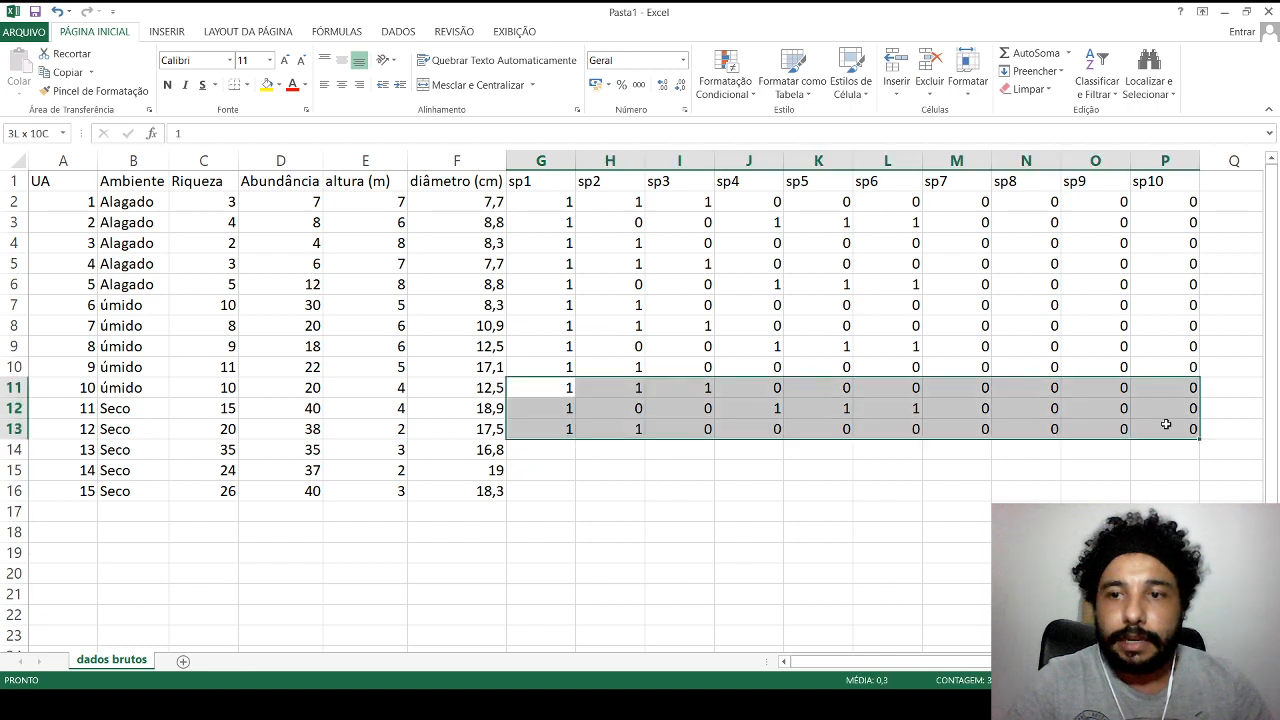
key(ctrl+c)
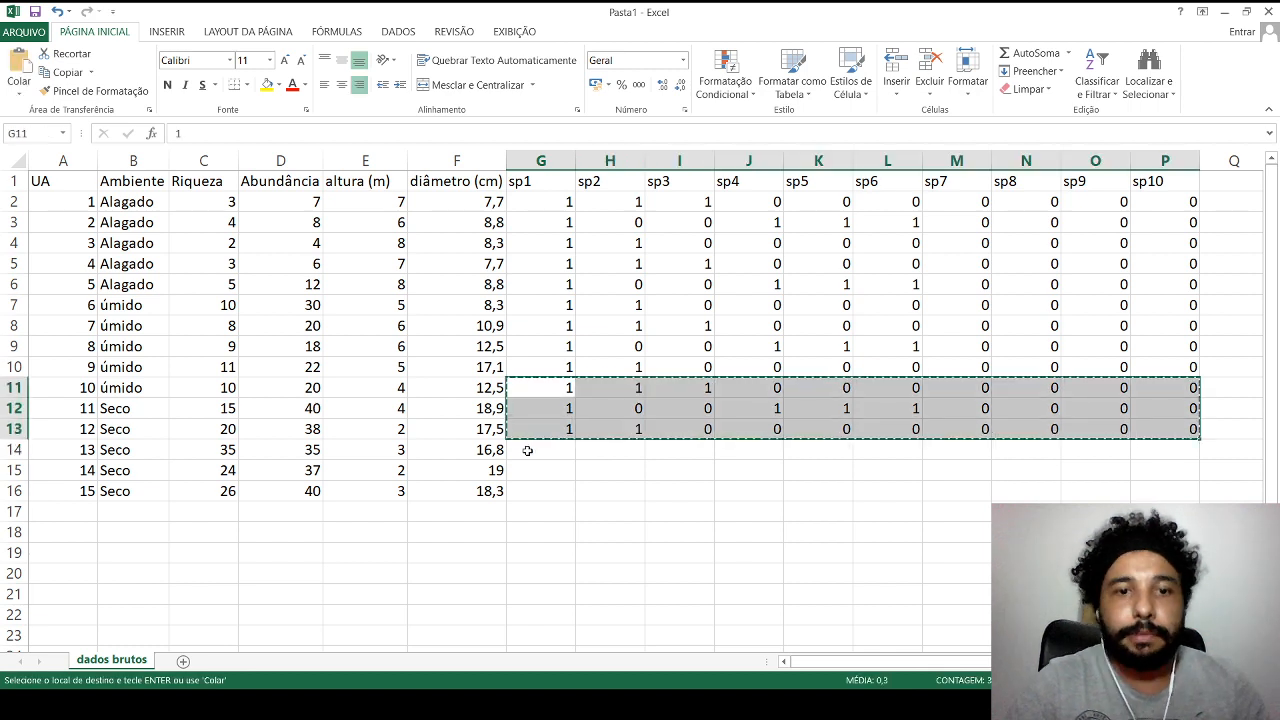
click(527, 450)
key(ctrl+v)
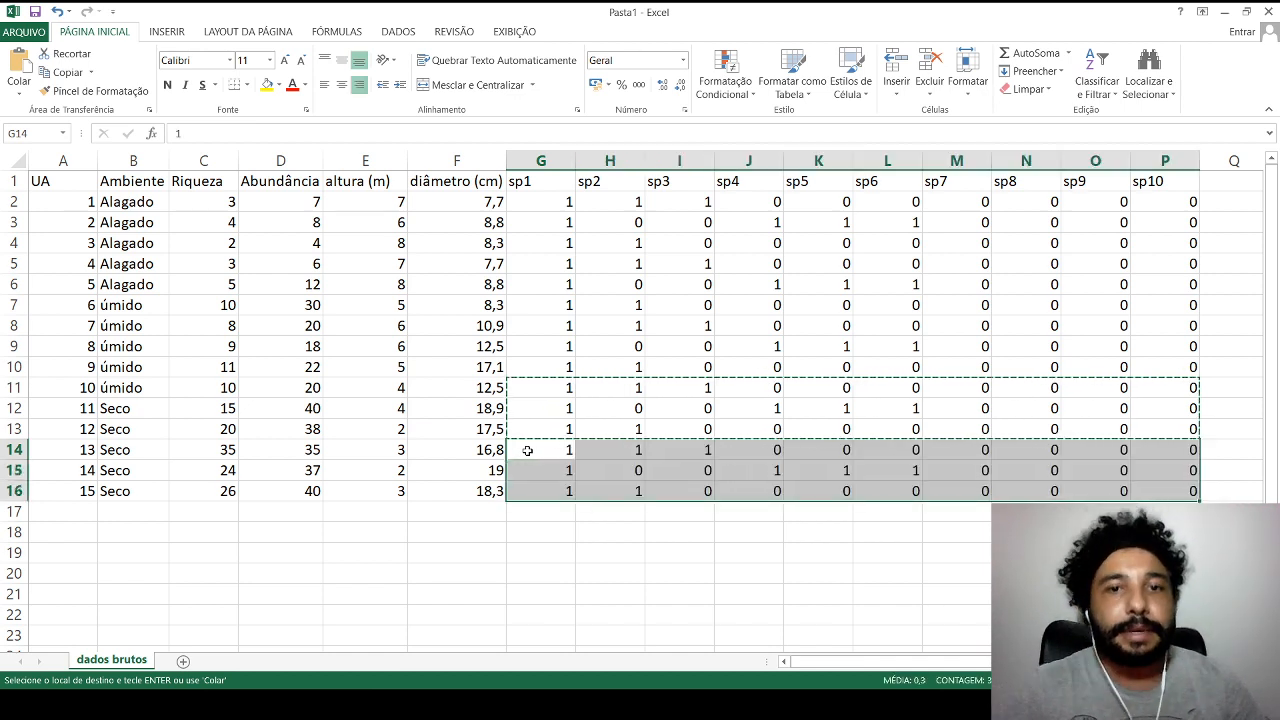
click(604, 539)
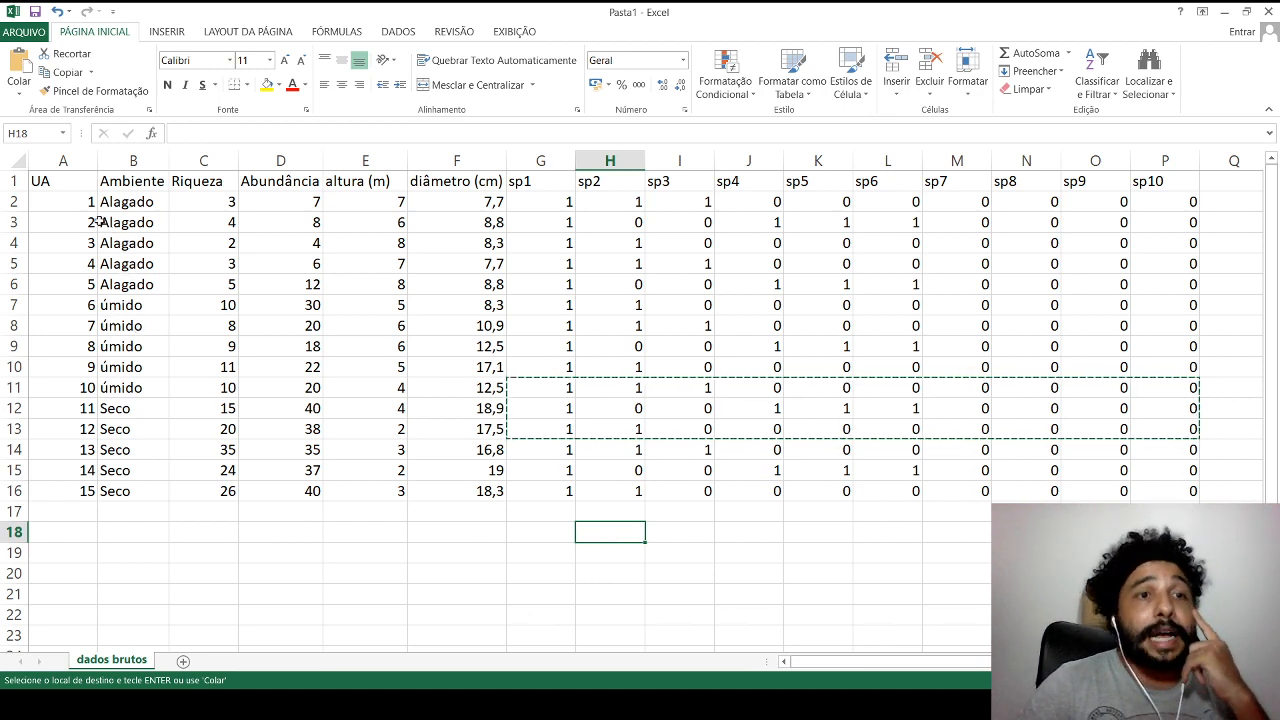
Add filters to the table's header row, try showing only UA 1 to 5, and clear that UA filter.
click(63, 180)
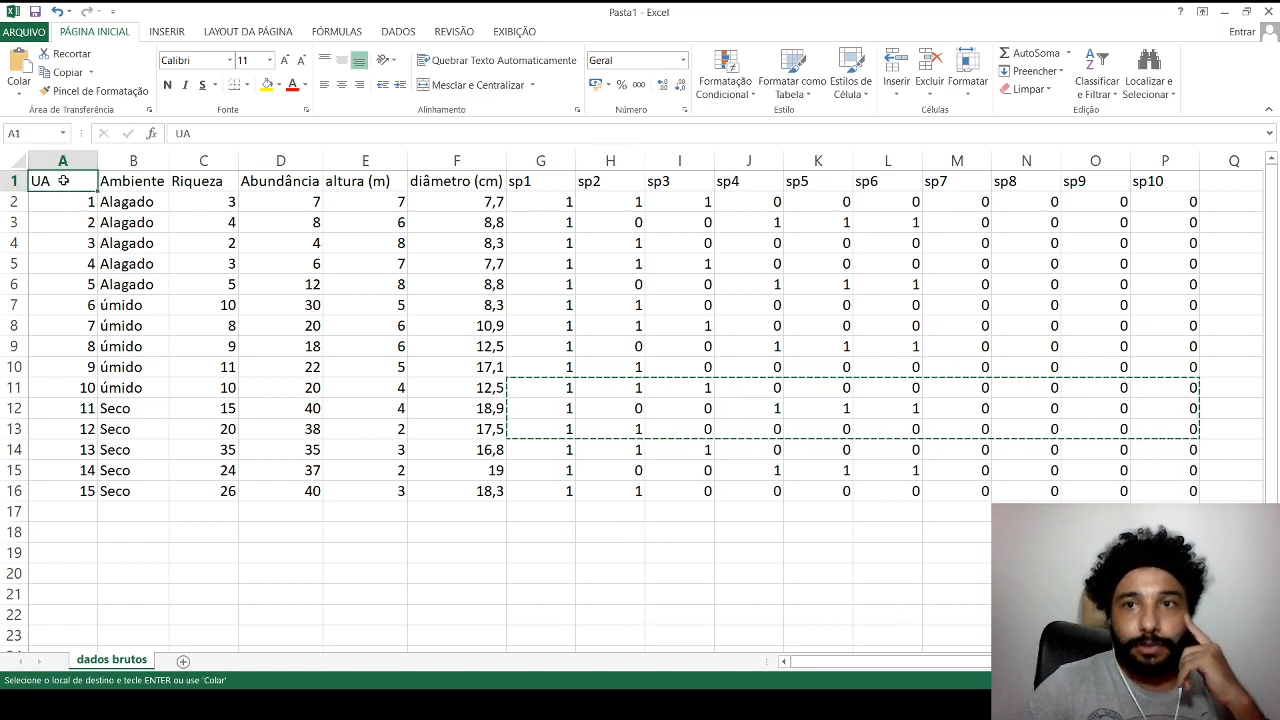
click(1106, 75)
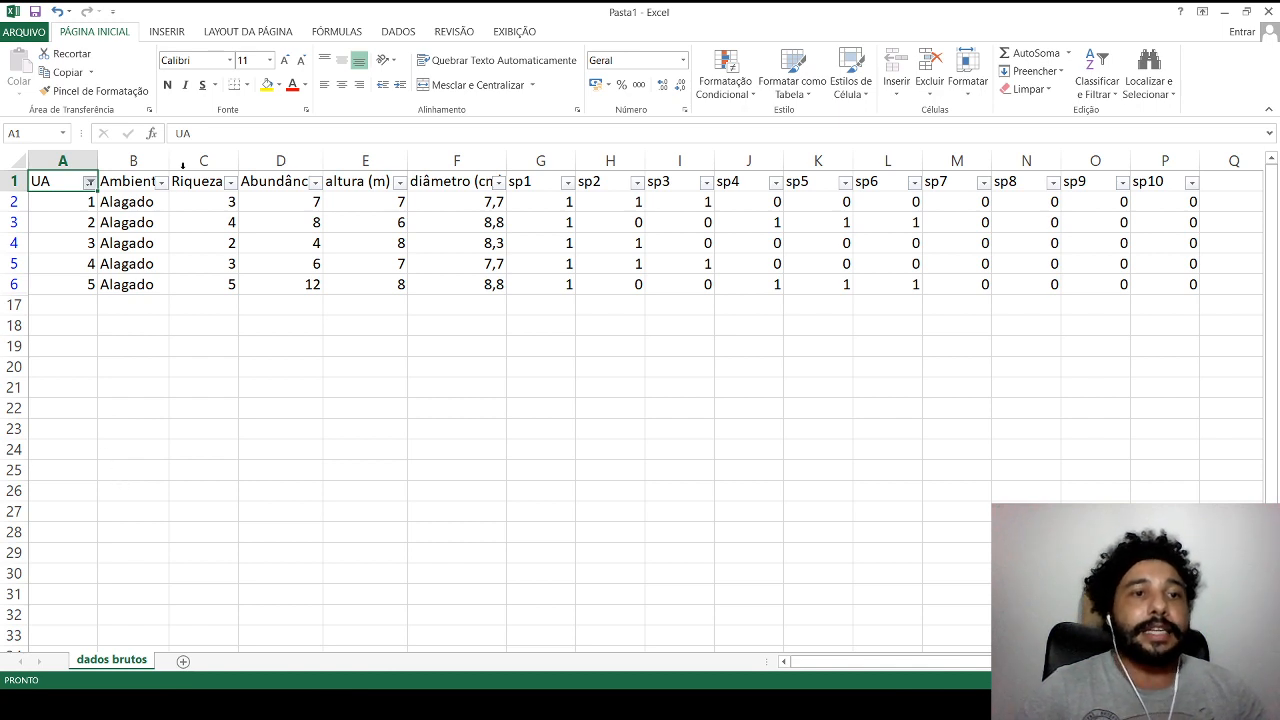
key(ctrl+z)
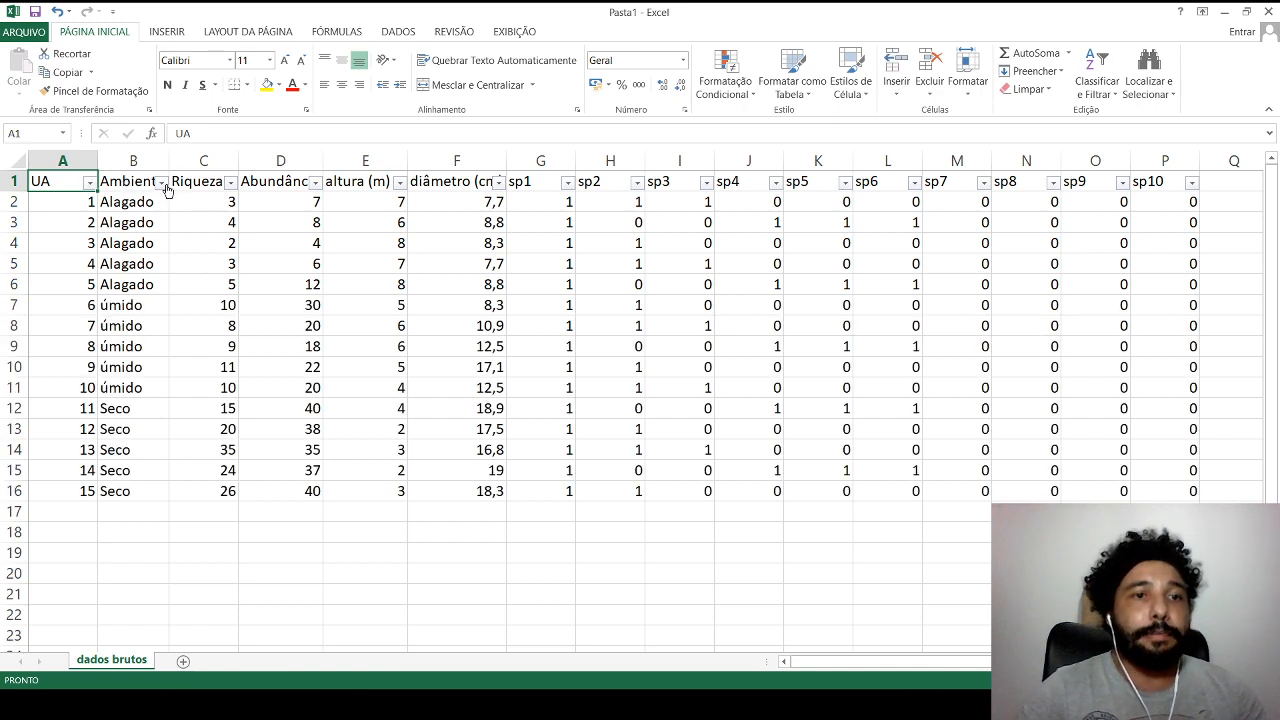
Filter Ambiente to Seco and try a SOMA of the Riqueza values C12:C16 in cell C17, clearing the formula again.
click(164, 183)
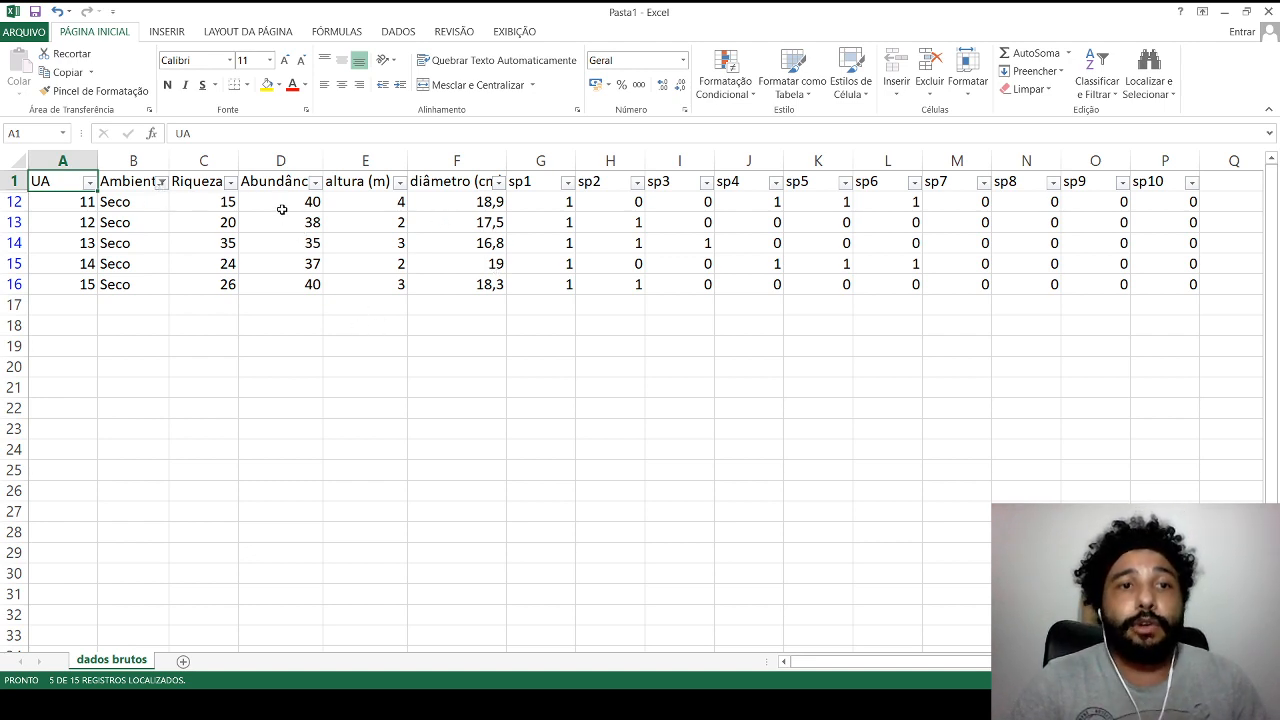
double_click(142, 308)
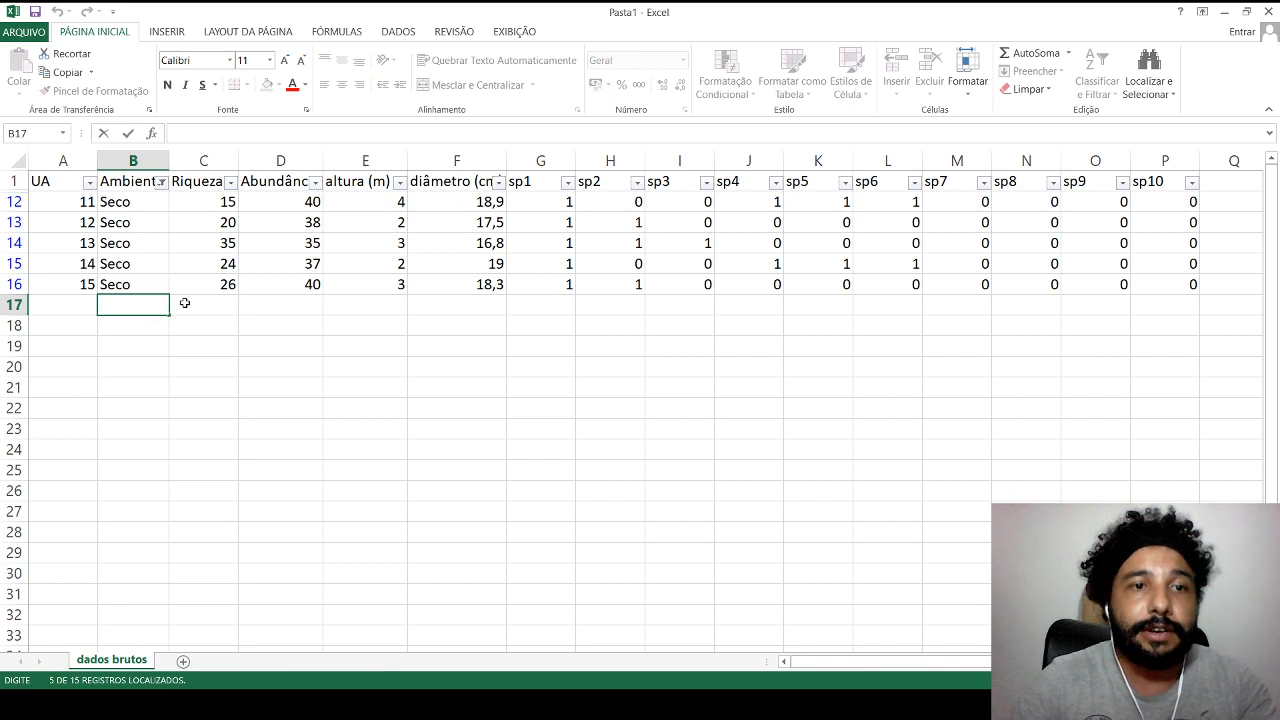
double_click(185, 303)
text(=som)
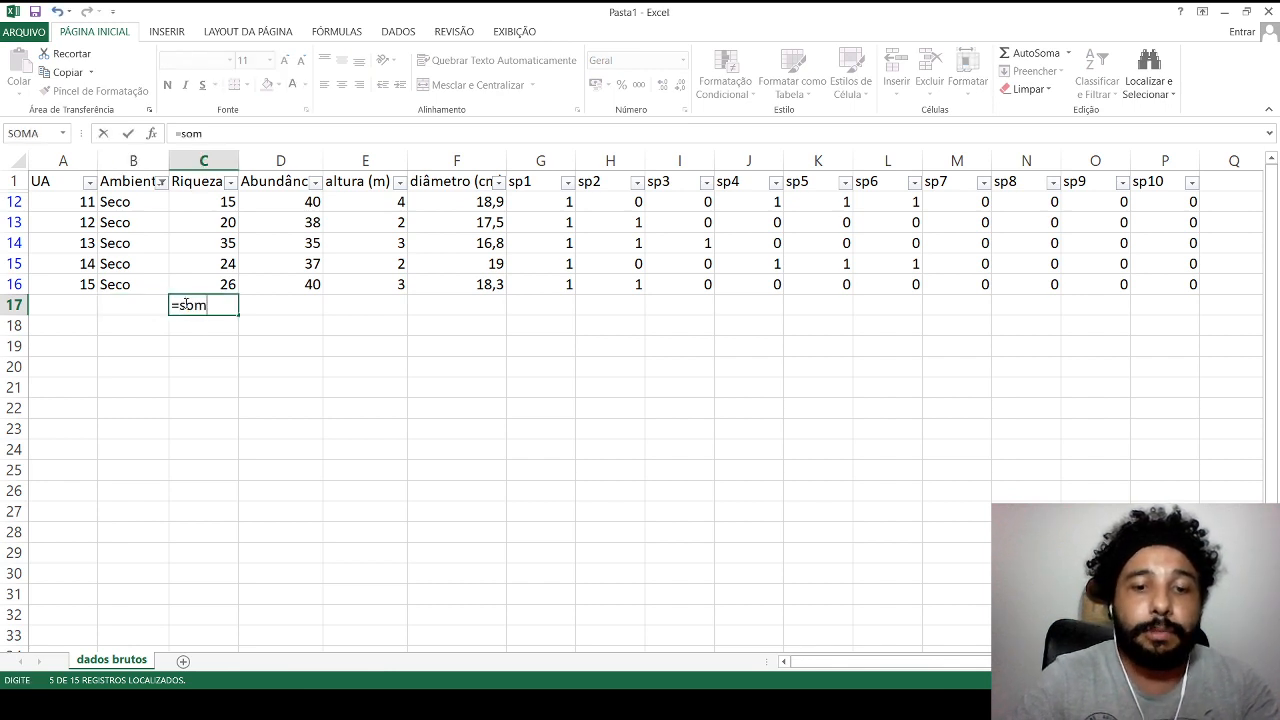
text(a()
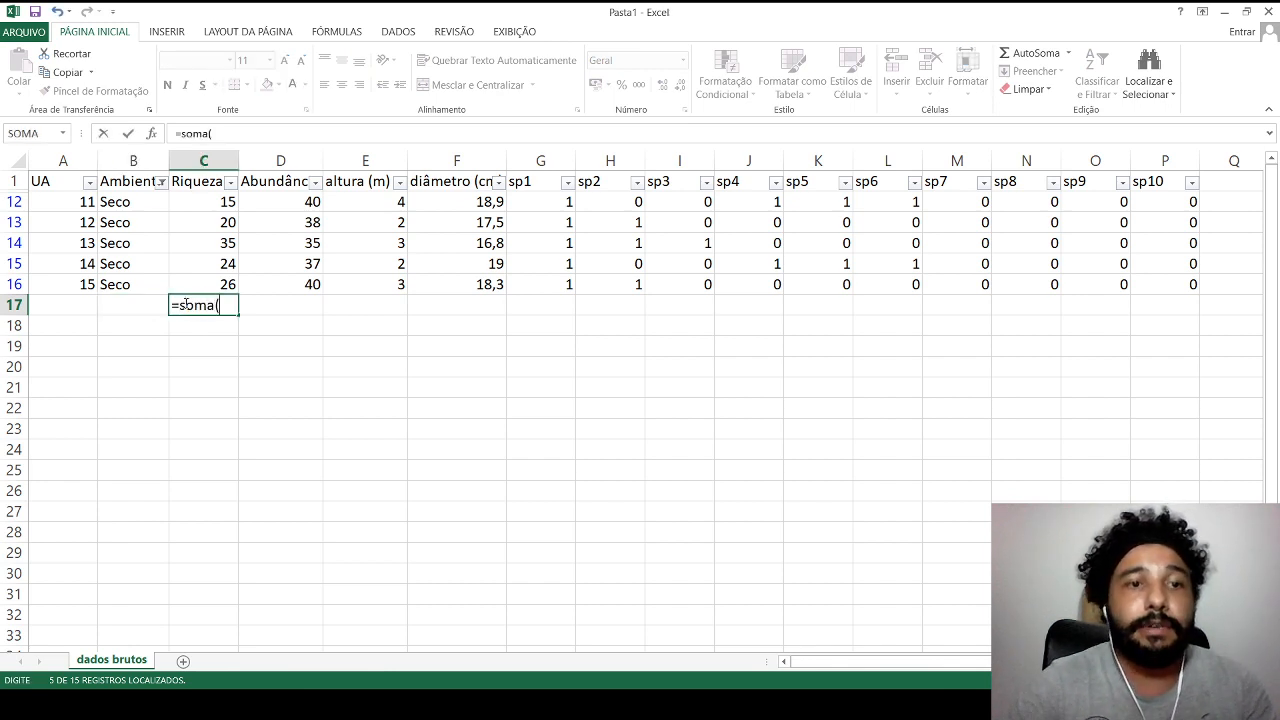
drag(191, 207, 192, 276)
key(Return)
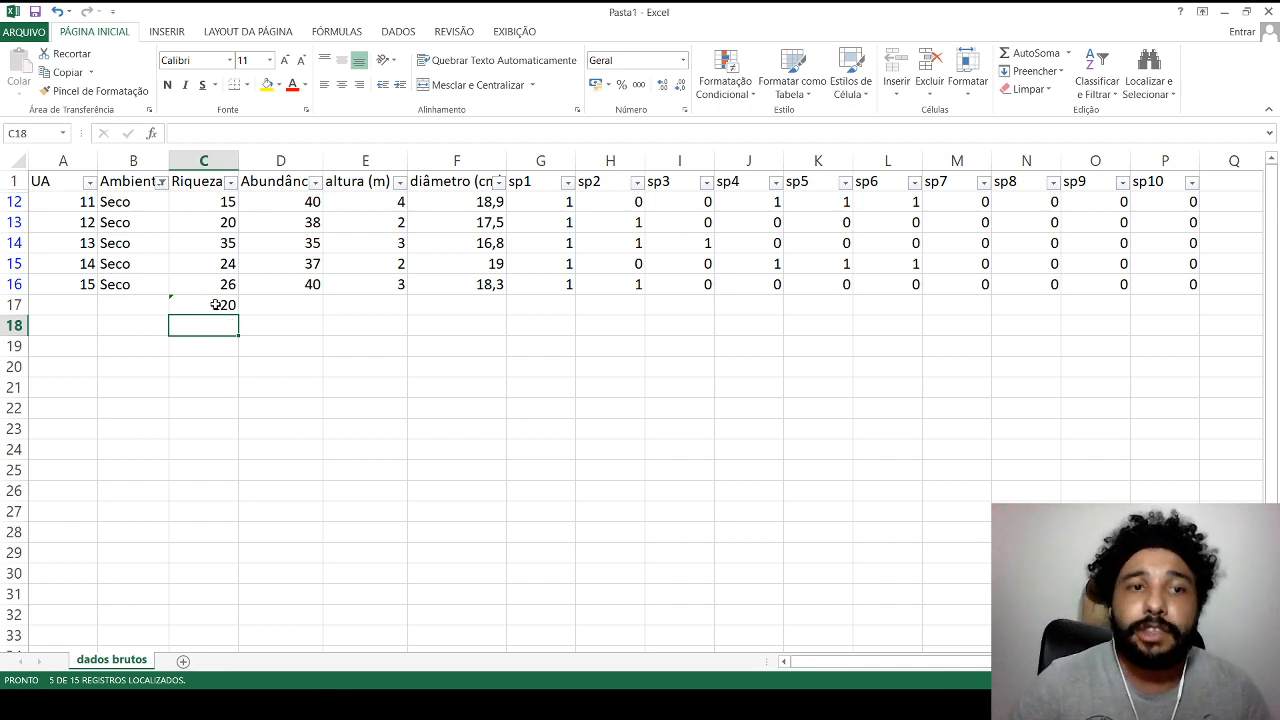
click(216, 304)
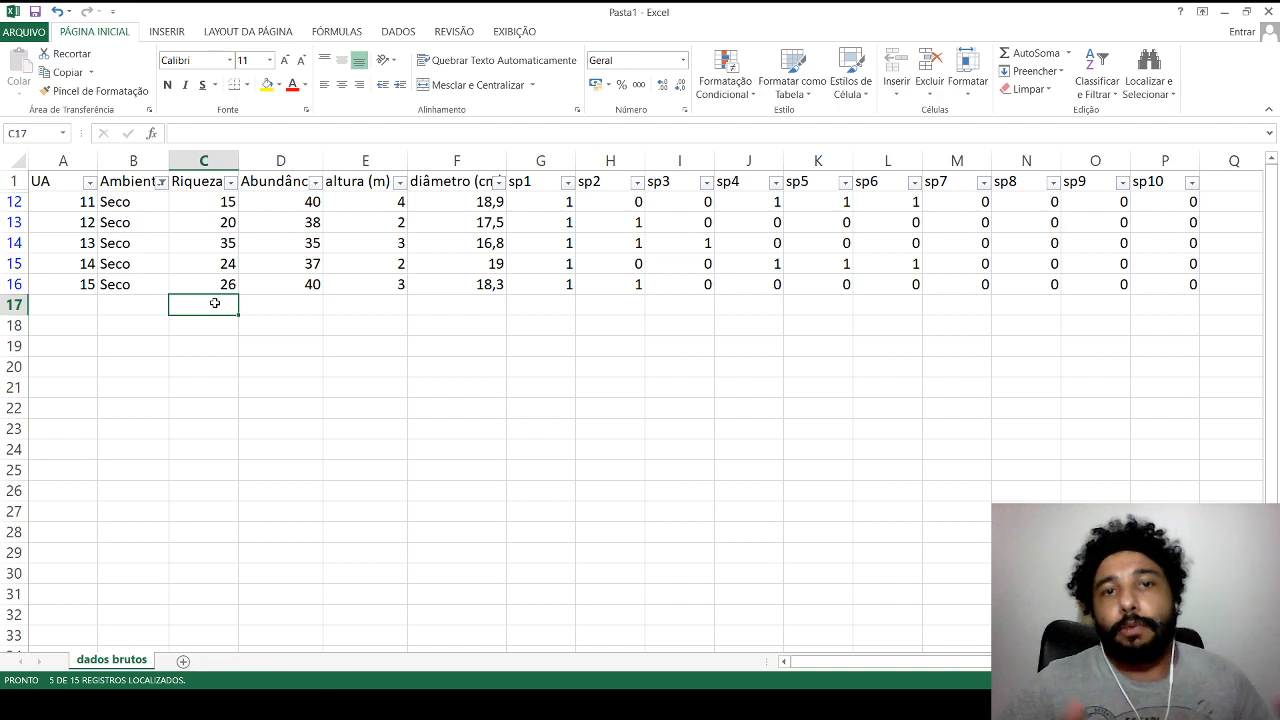
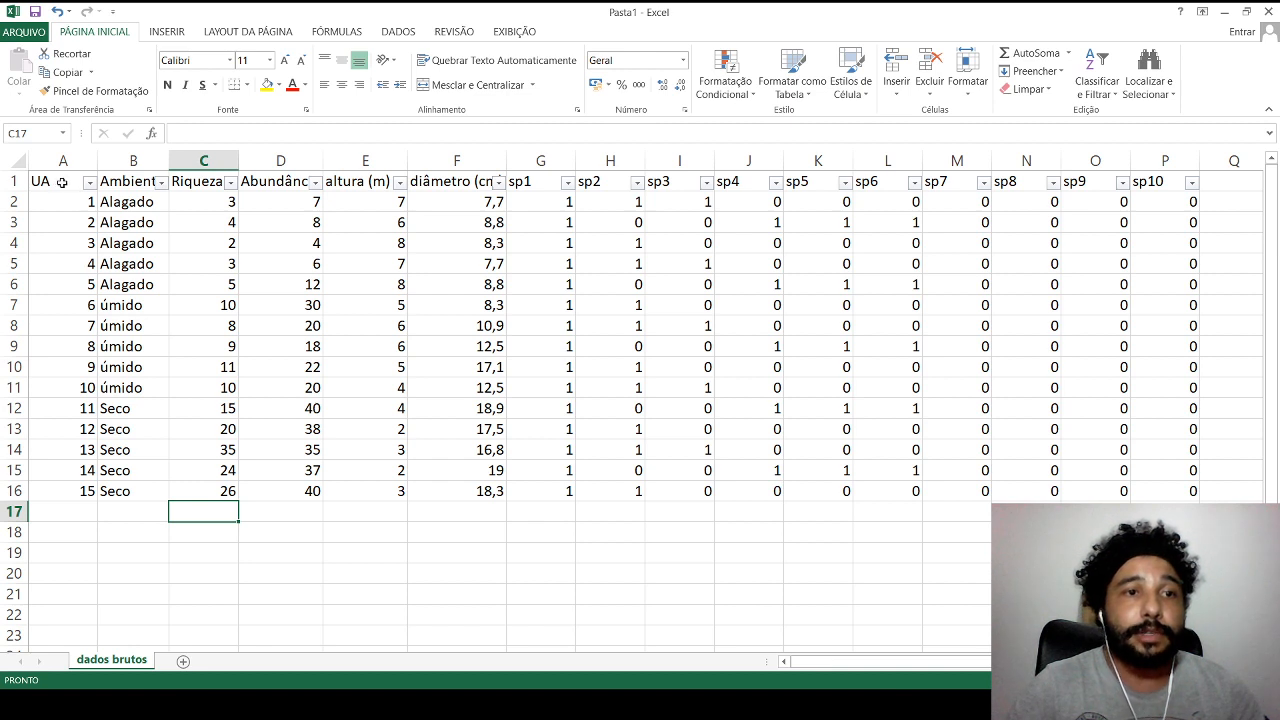
Review the table's column headers, the first sampling unit's values and the sp1 to sp10 presence/absence block G2:P16.
click(62, 182)
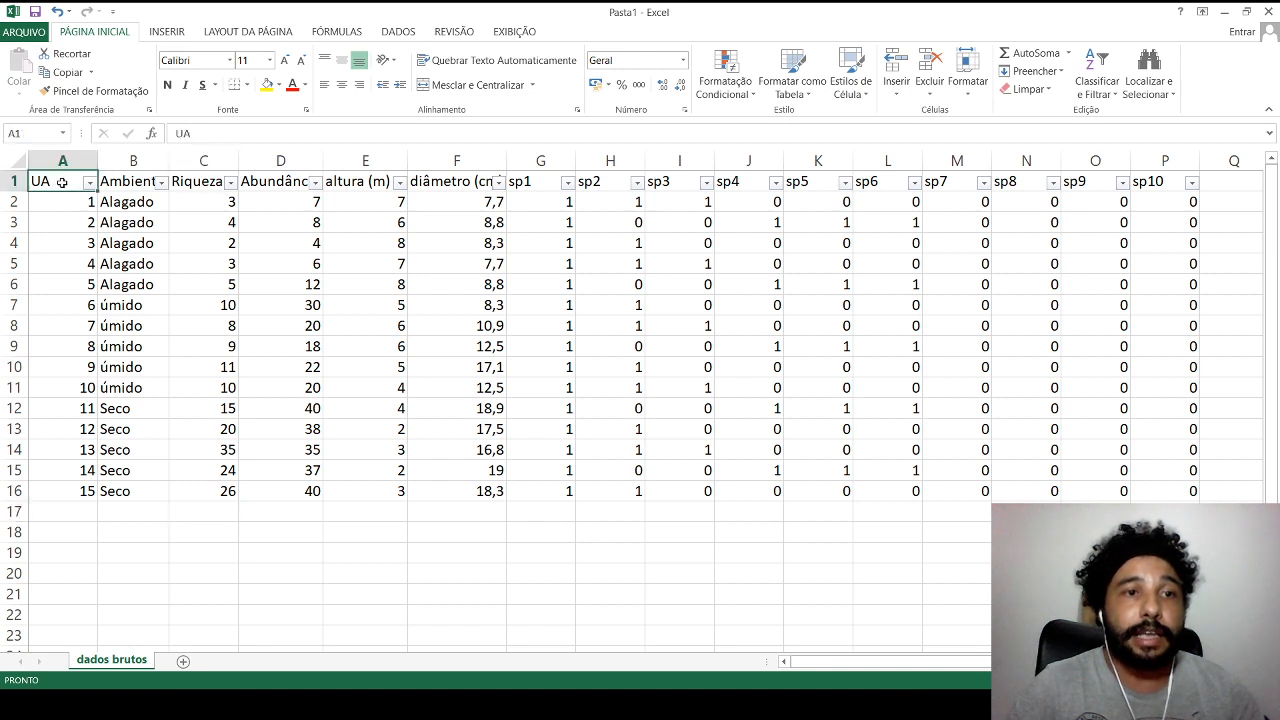
click(121, 183)
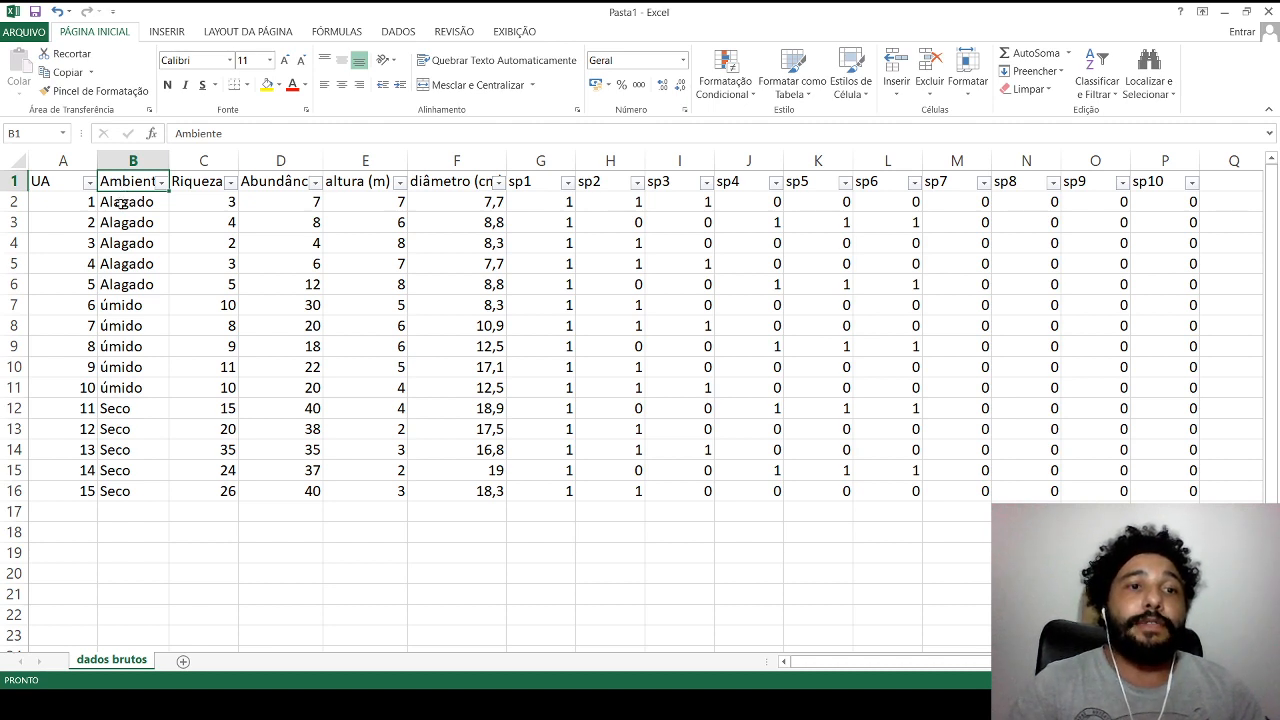
click(121, 203)
click(228, 201)
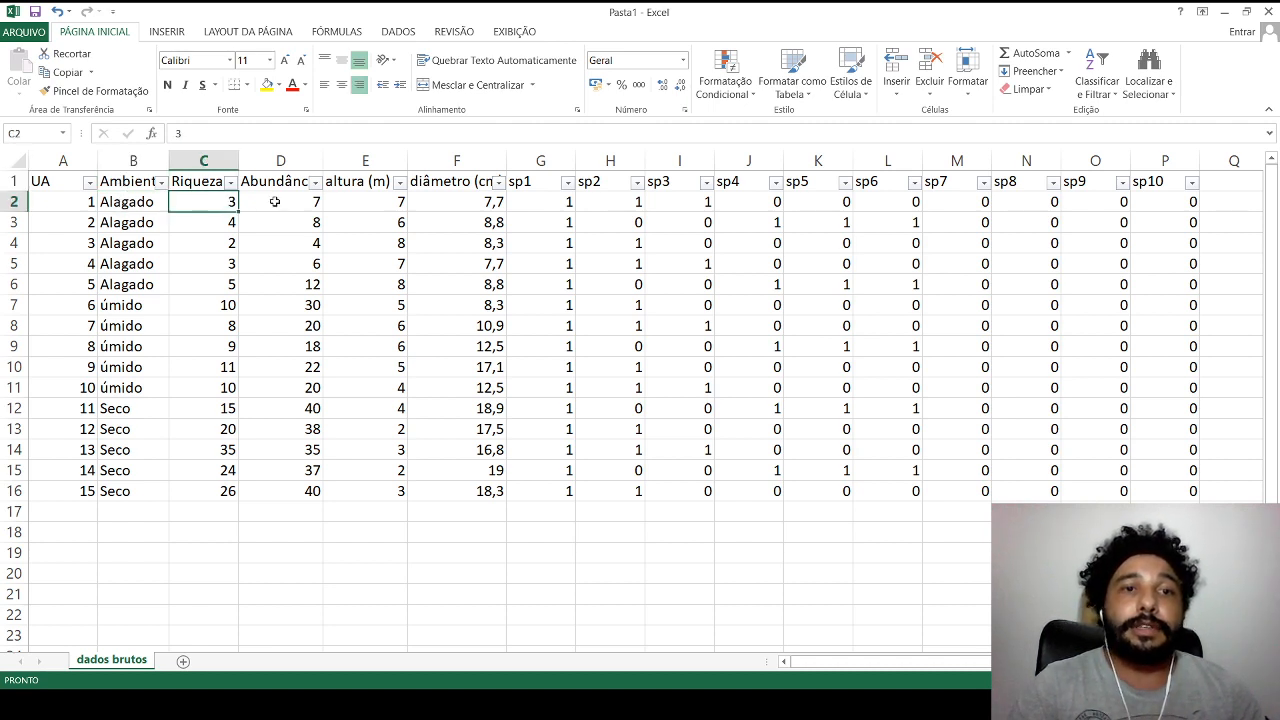
click(277, 202)
click(358, 207)
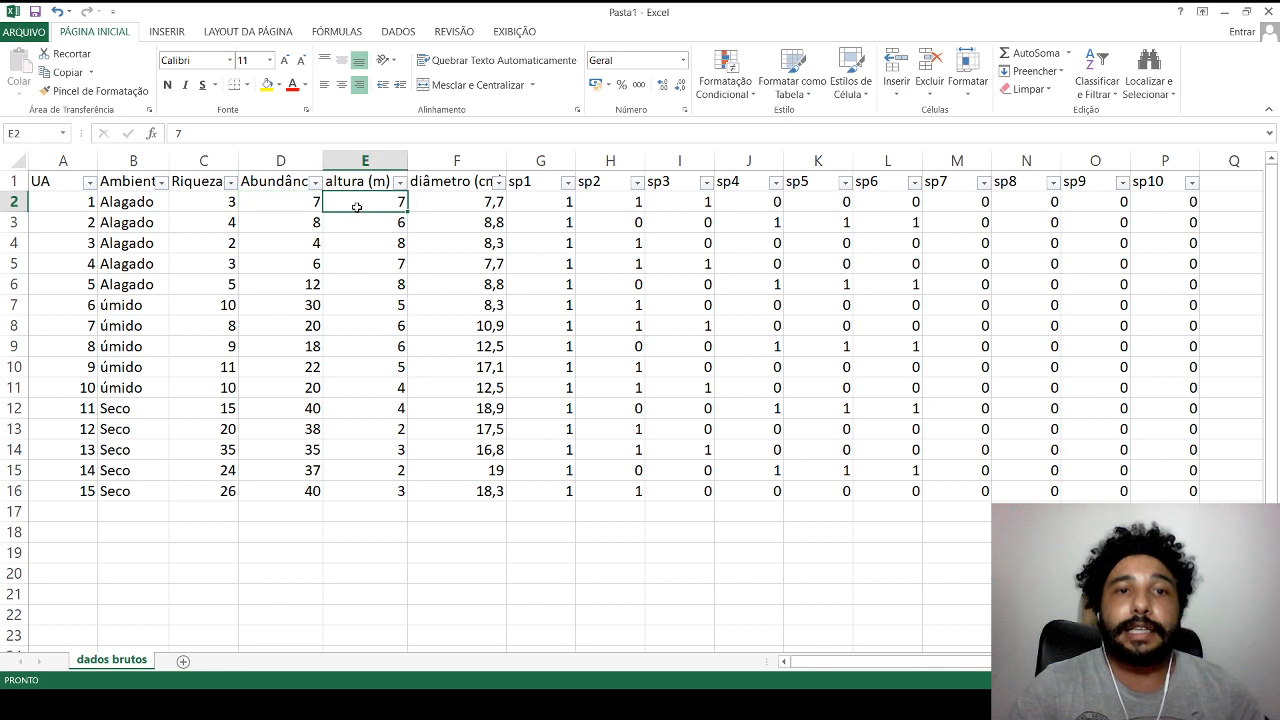
click(455, 197)
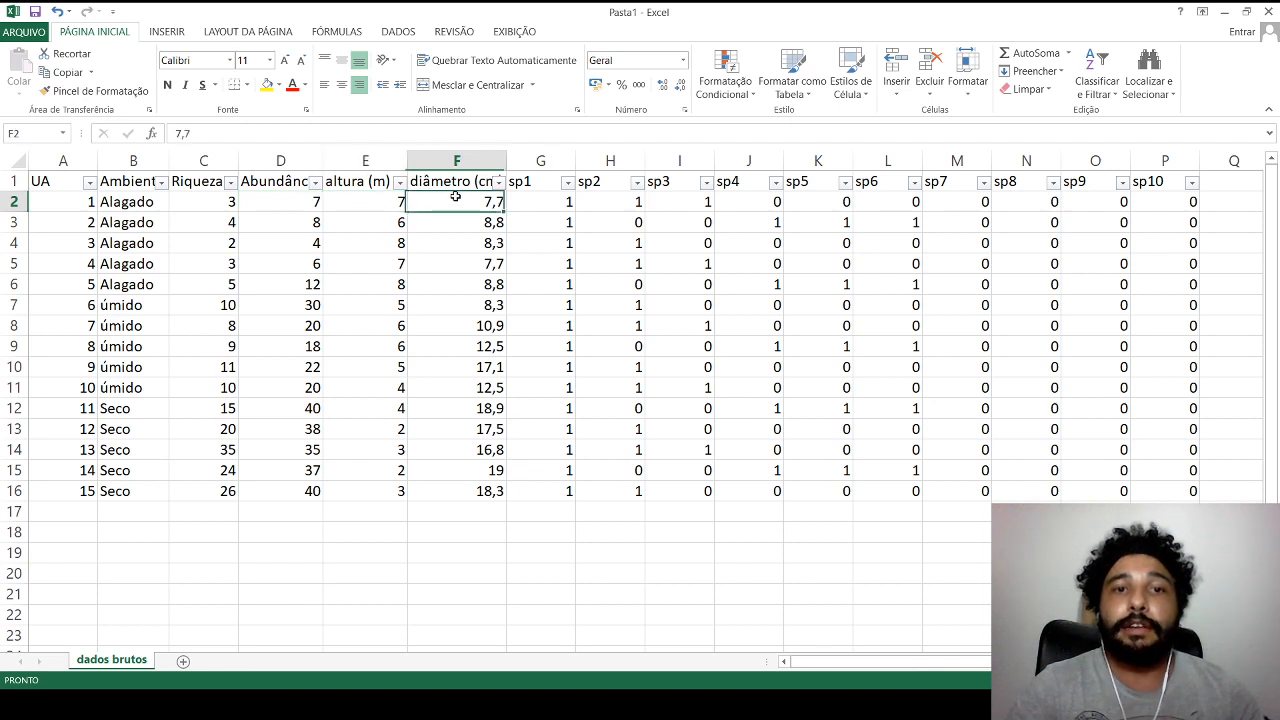
click(557, 203)
click(615, 202)
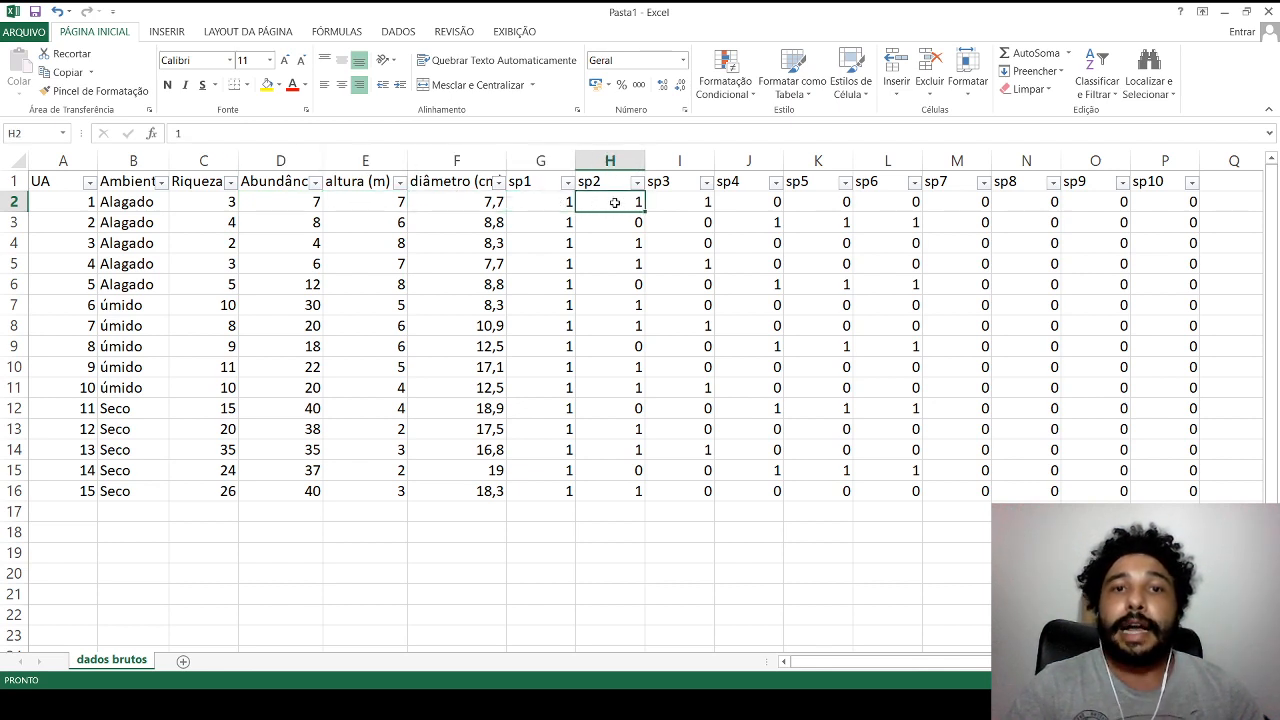
drag(564, 204, 1154, 489)
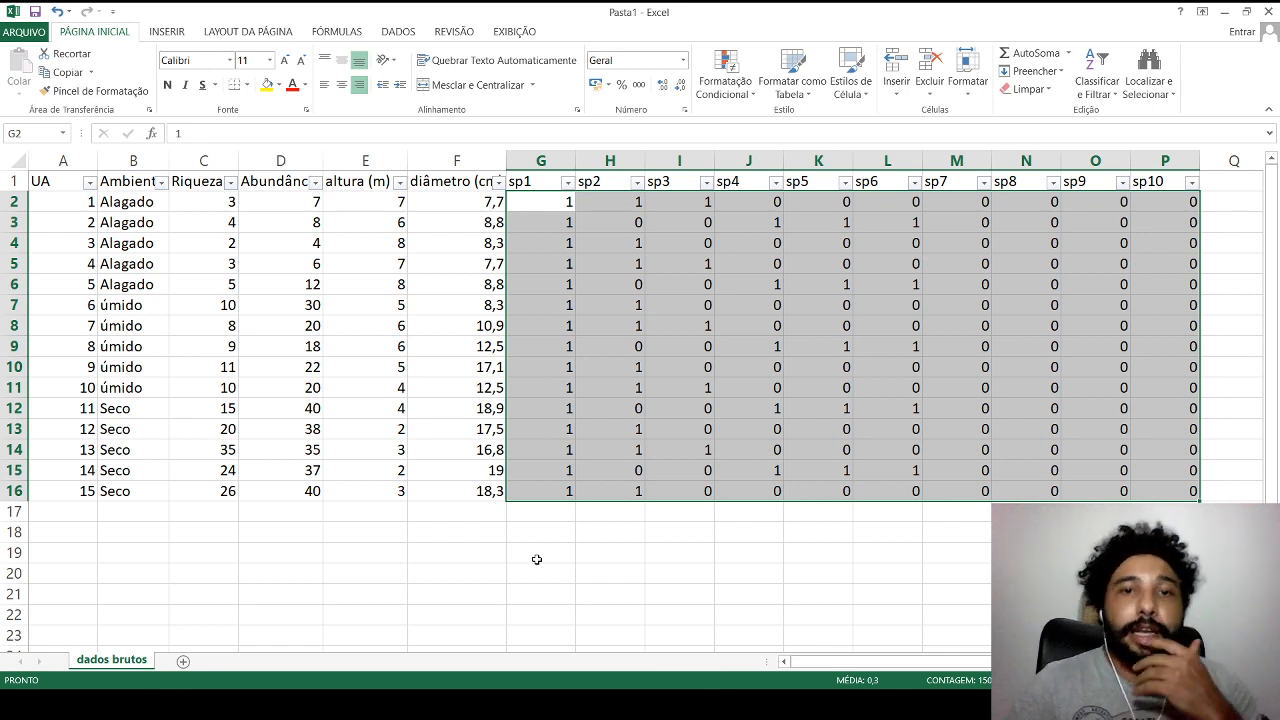
click(343, 610)
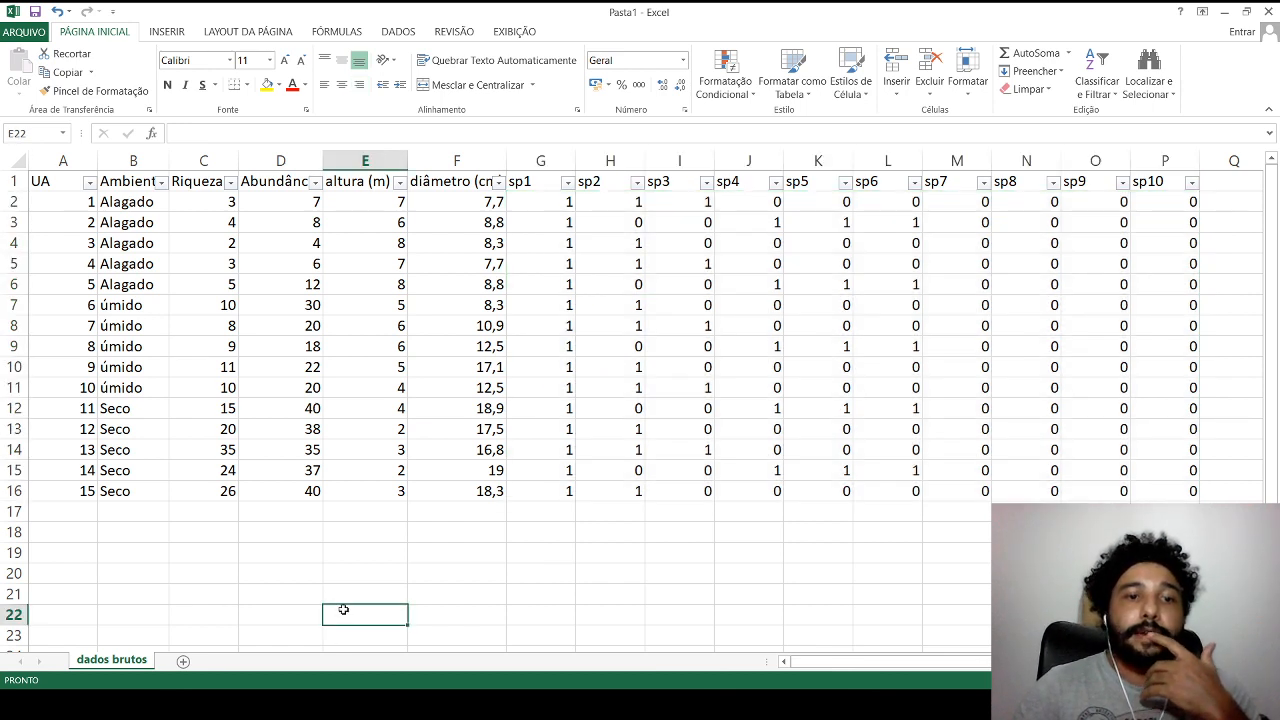
Add a new worksheet after "dados brutos" and name it "metadados".
click(183, 662)
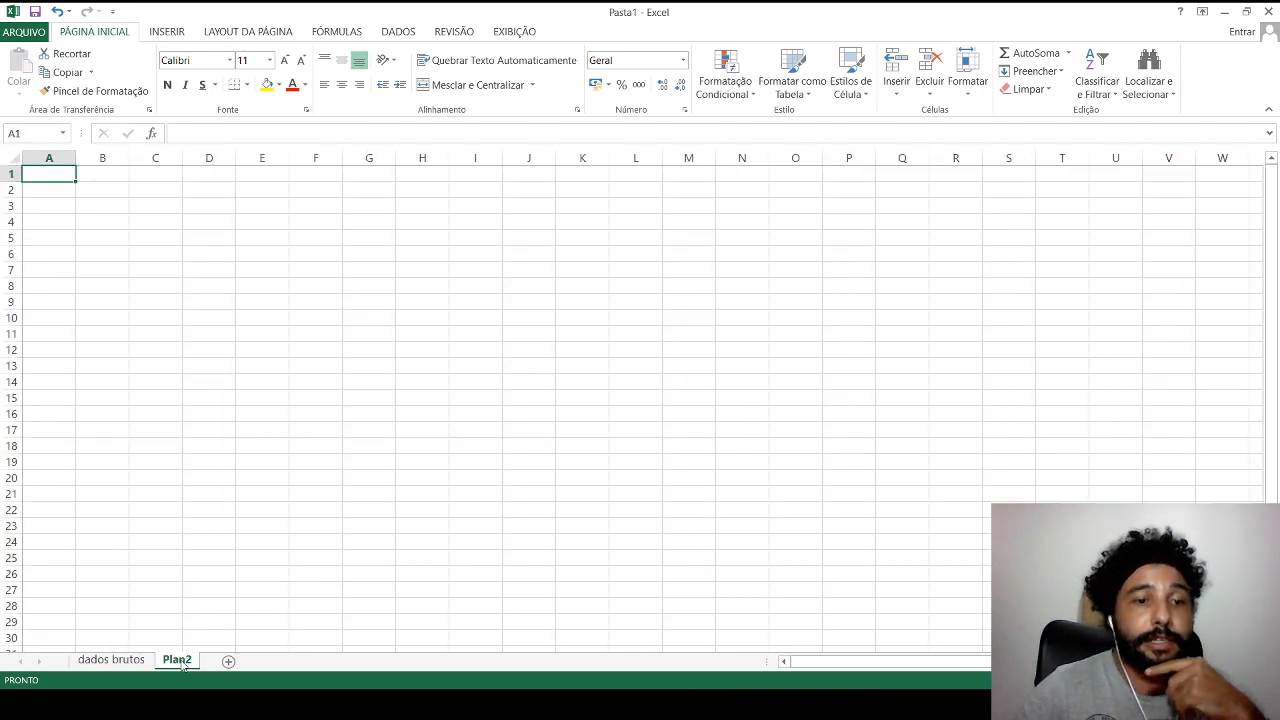
double_click(182, 664)
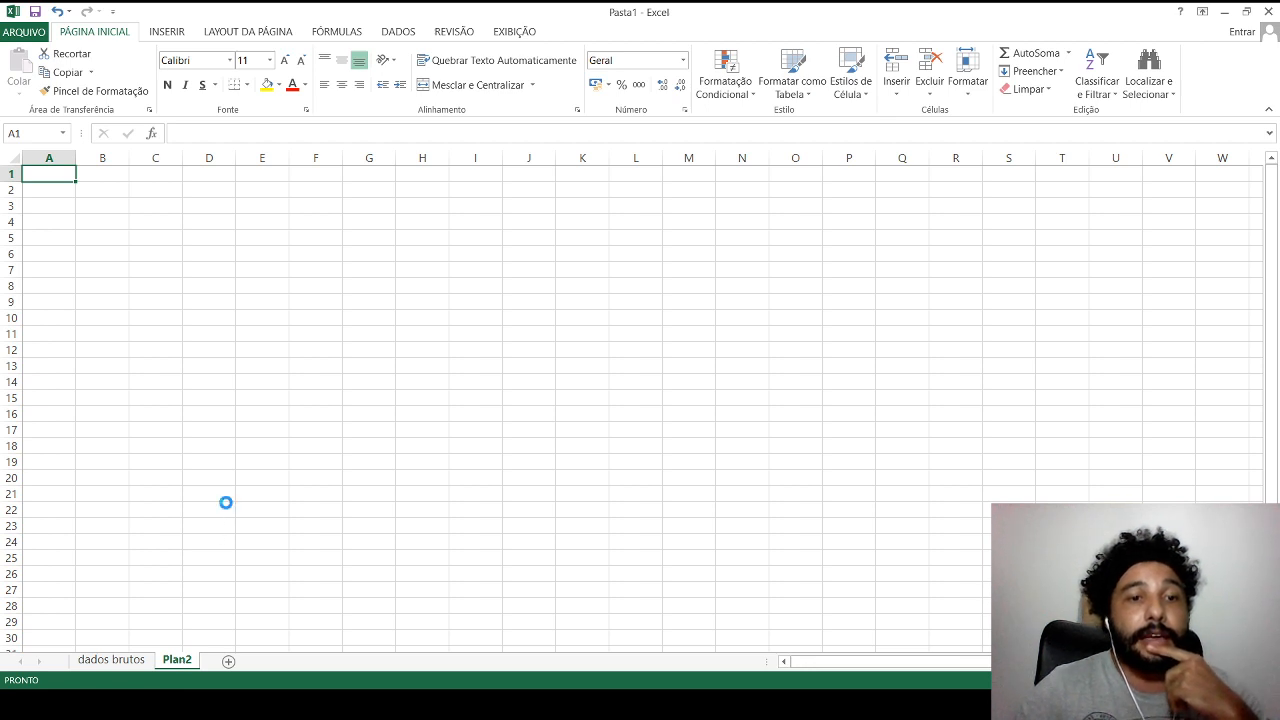
text(m)
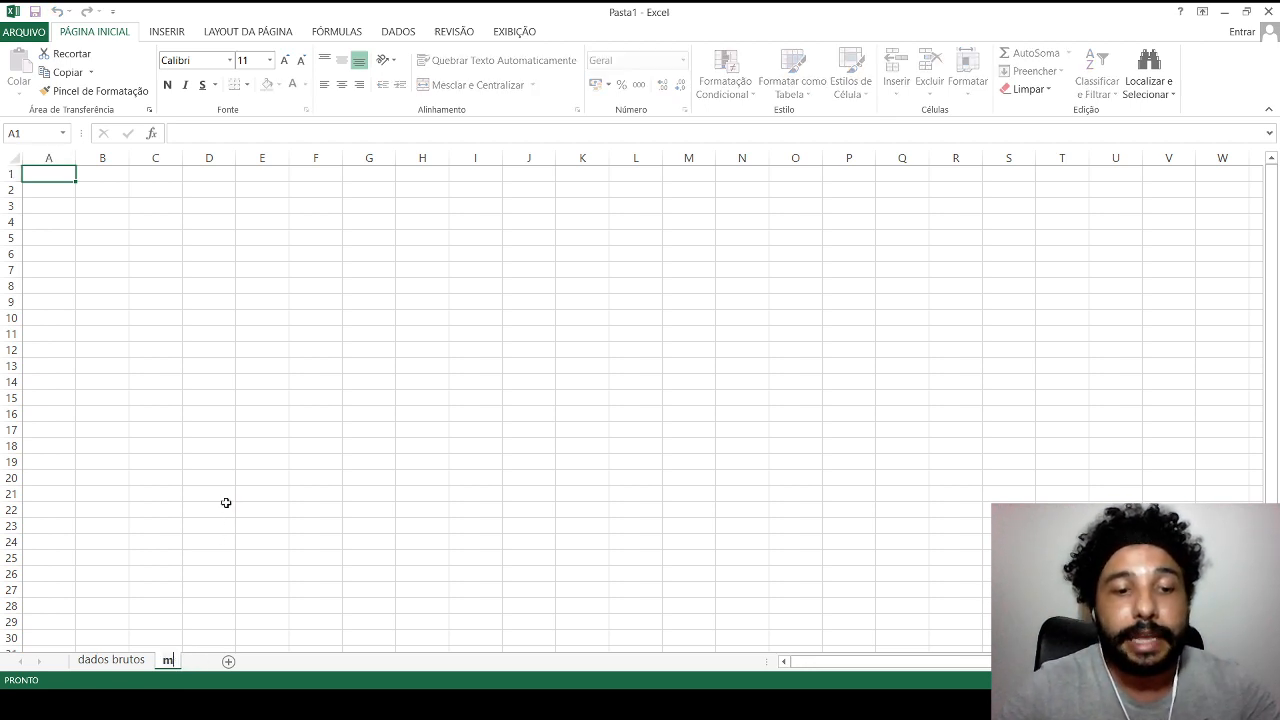
text(etadados)
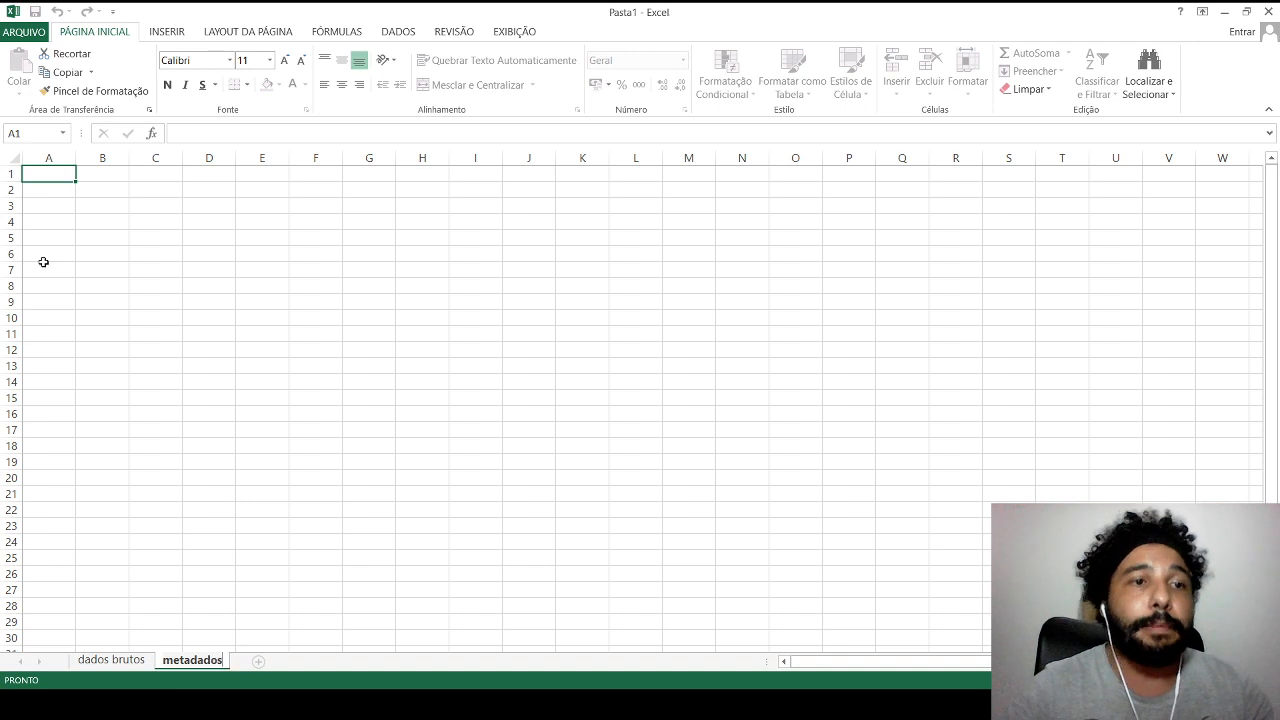
click(43, 181)
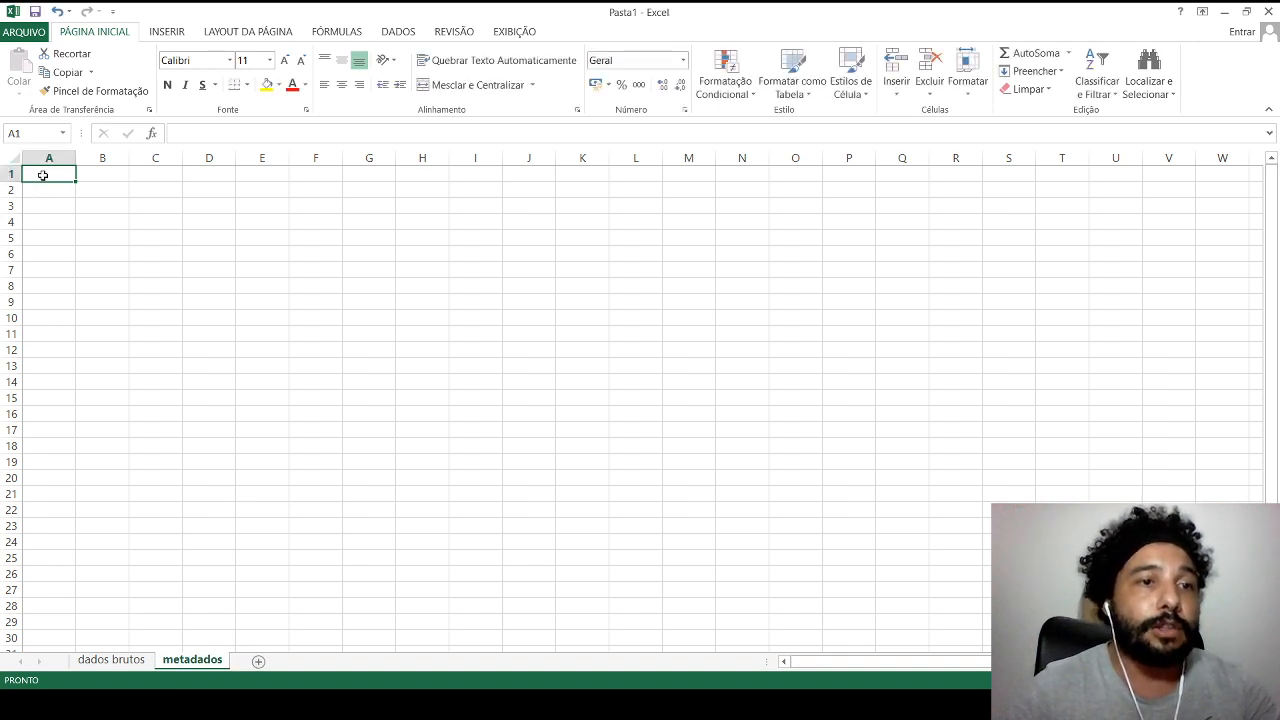
Enter the label "Coletores" in cell A1 of the metadados sheet.
double_click(43, 175)
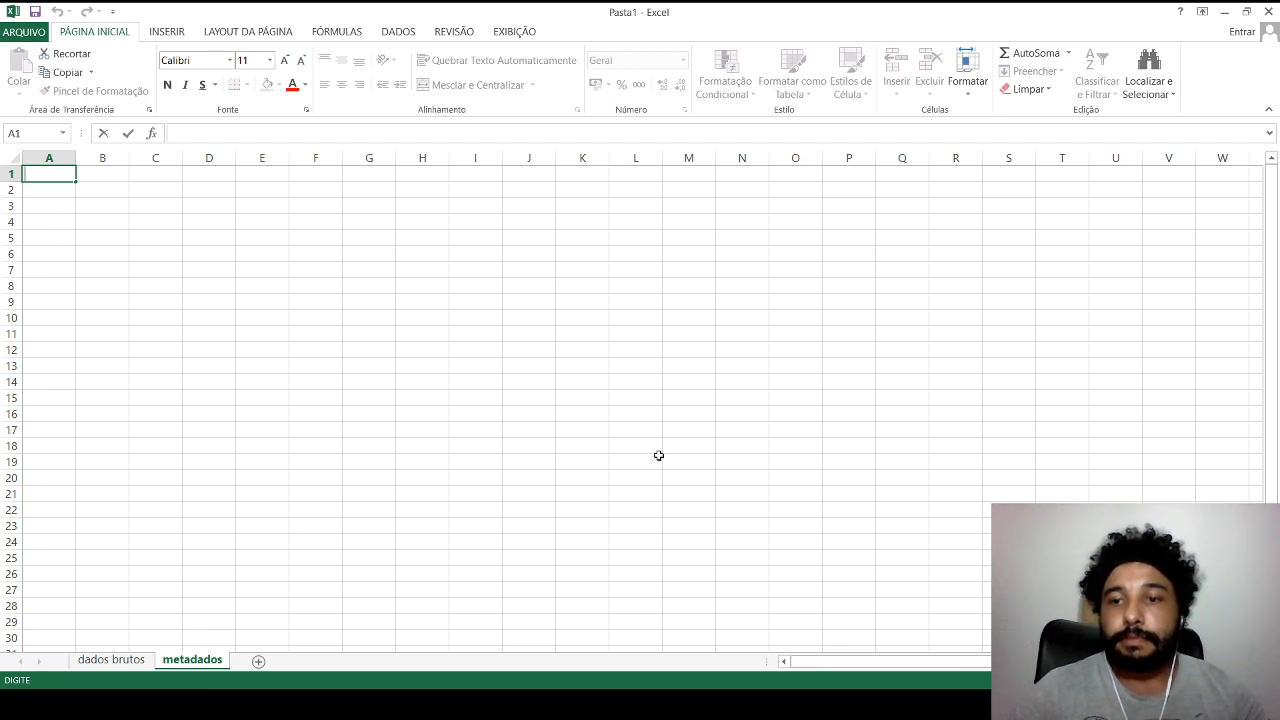
click(410, 320)
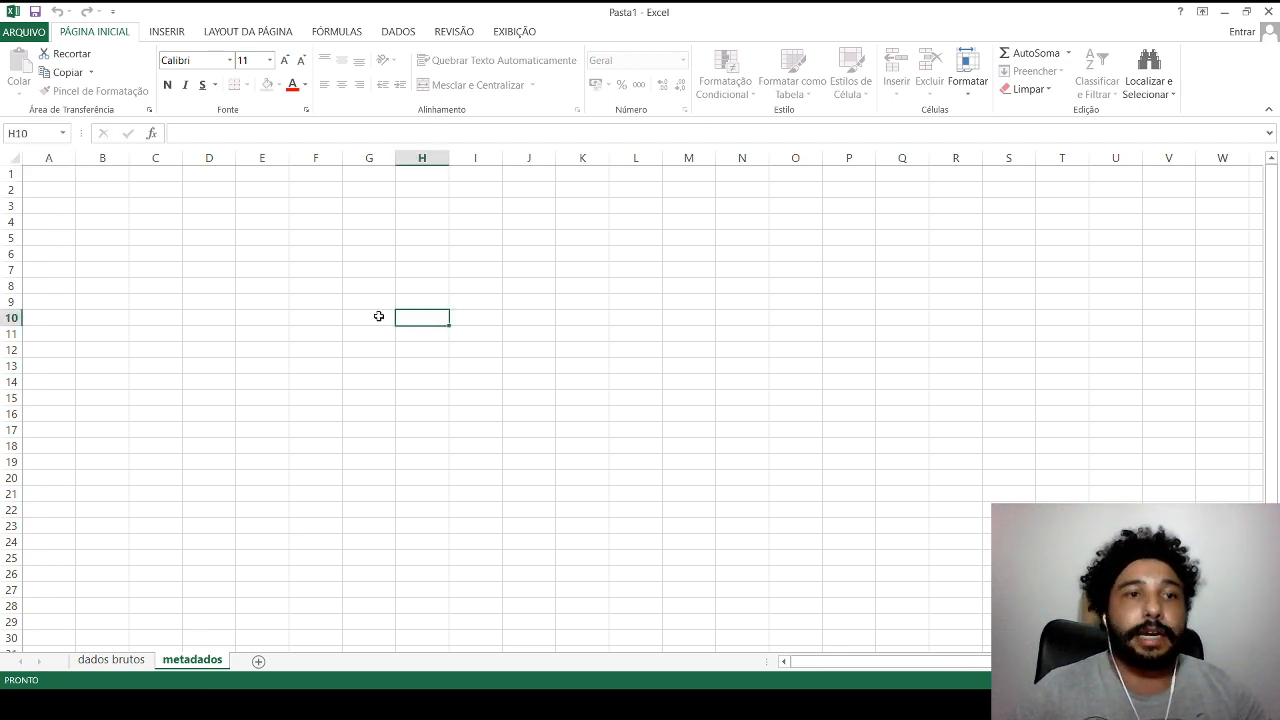
click(40, 173)
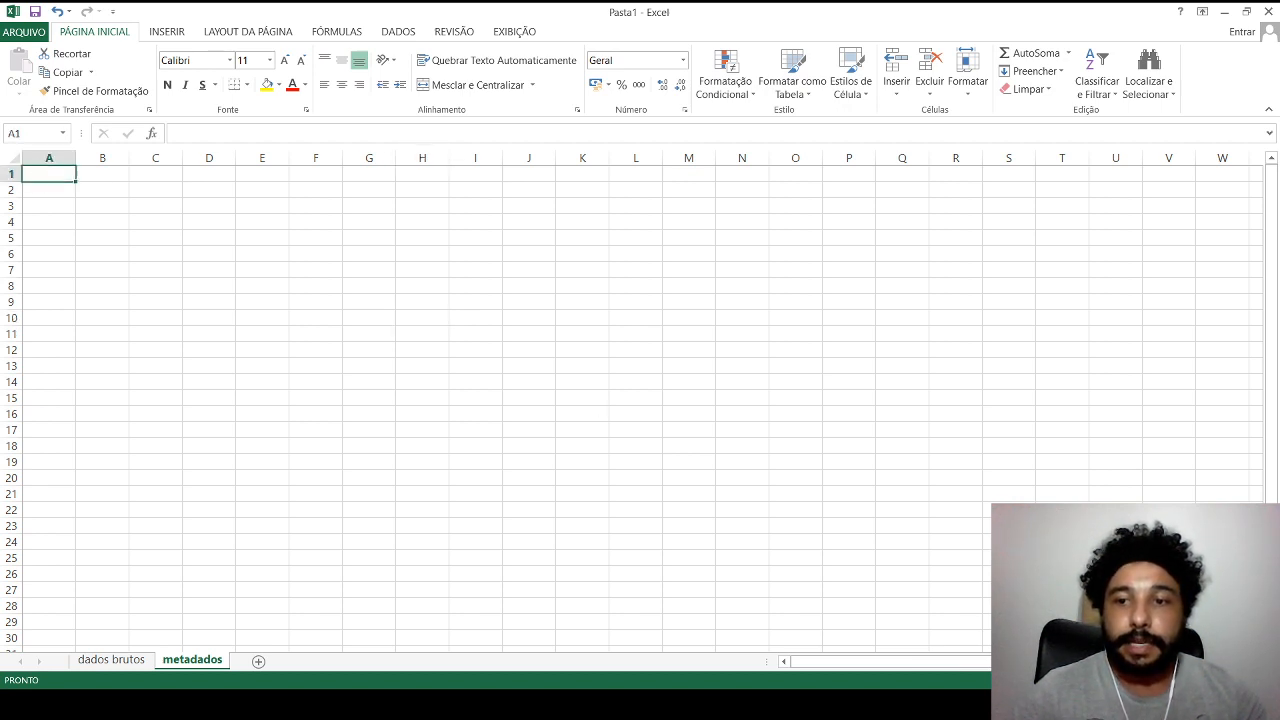
scroll(640, 405, up, 1)
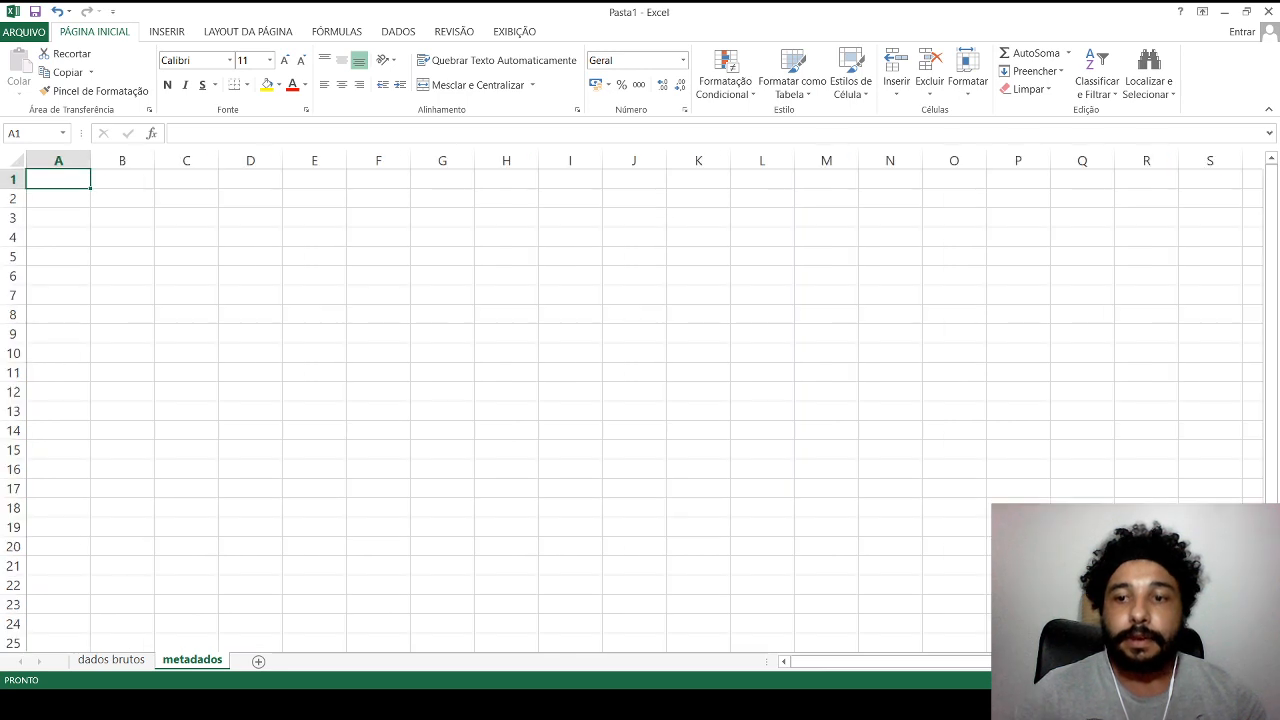
scroll(304, 283, up, 1)
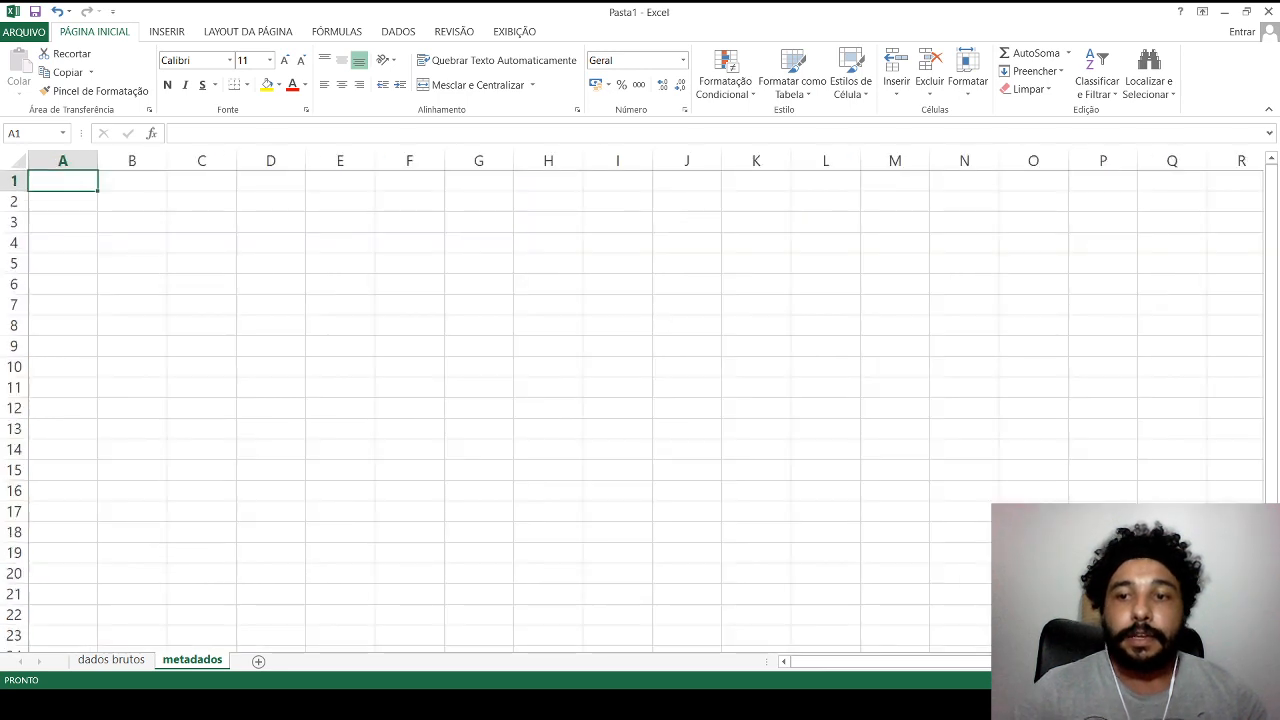
double_click(56, 180)
text(Co)
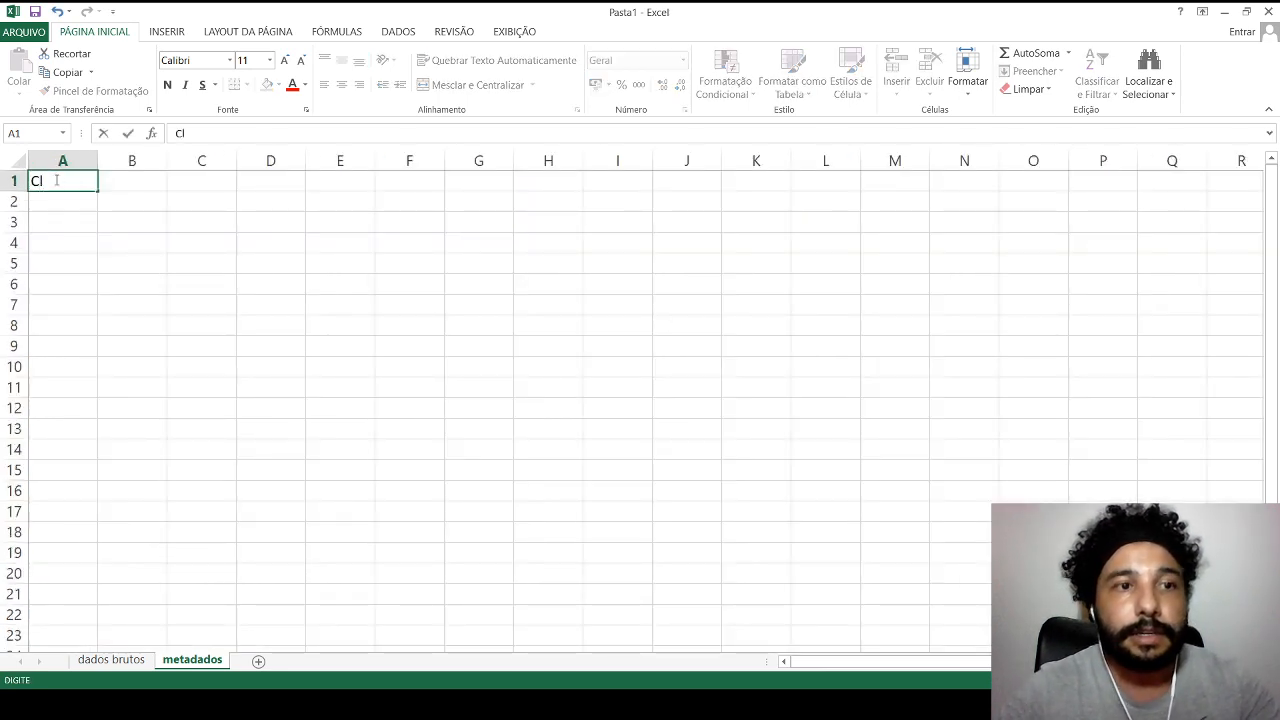
text(let)
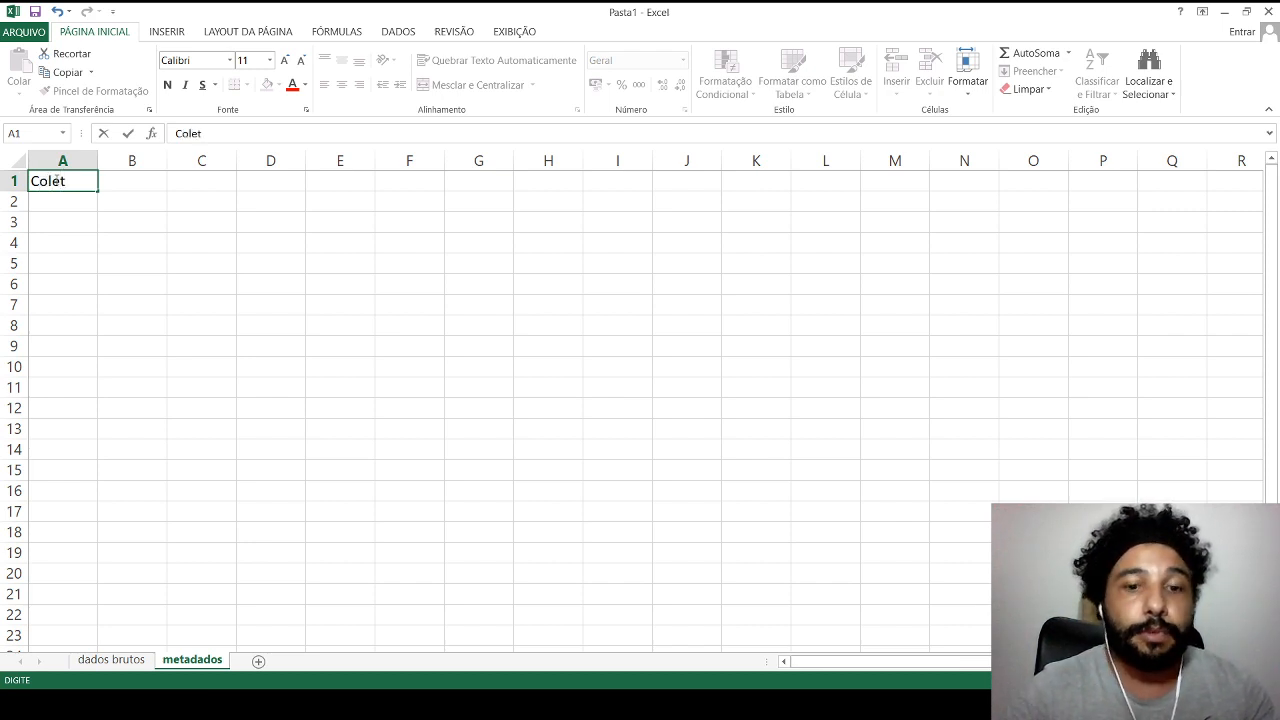
text(ores)
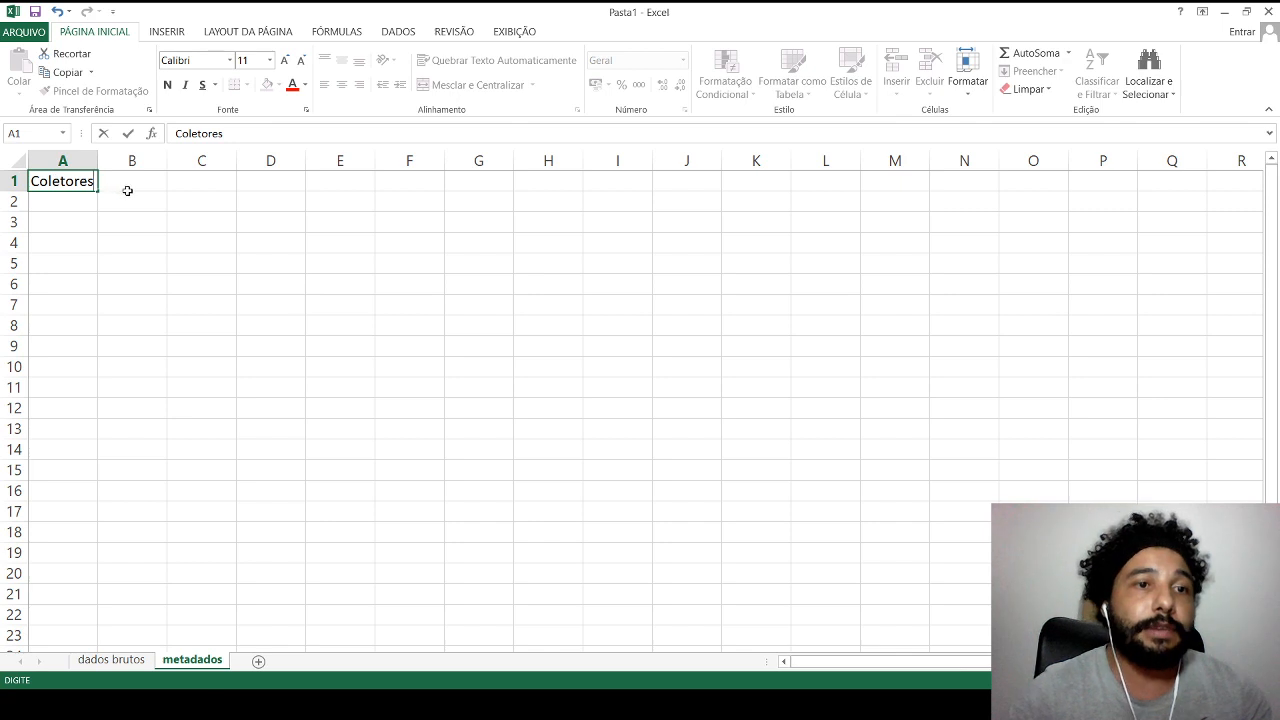
Enter the two collectors' first names, separated by a comma, in B1 and fit column B's width to them.
click(128, 190)
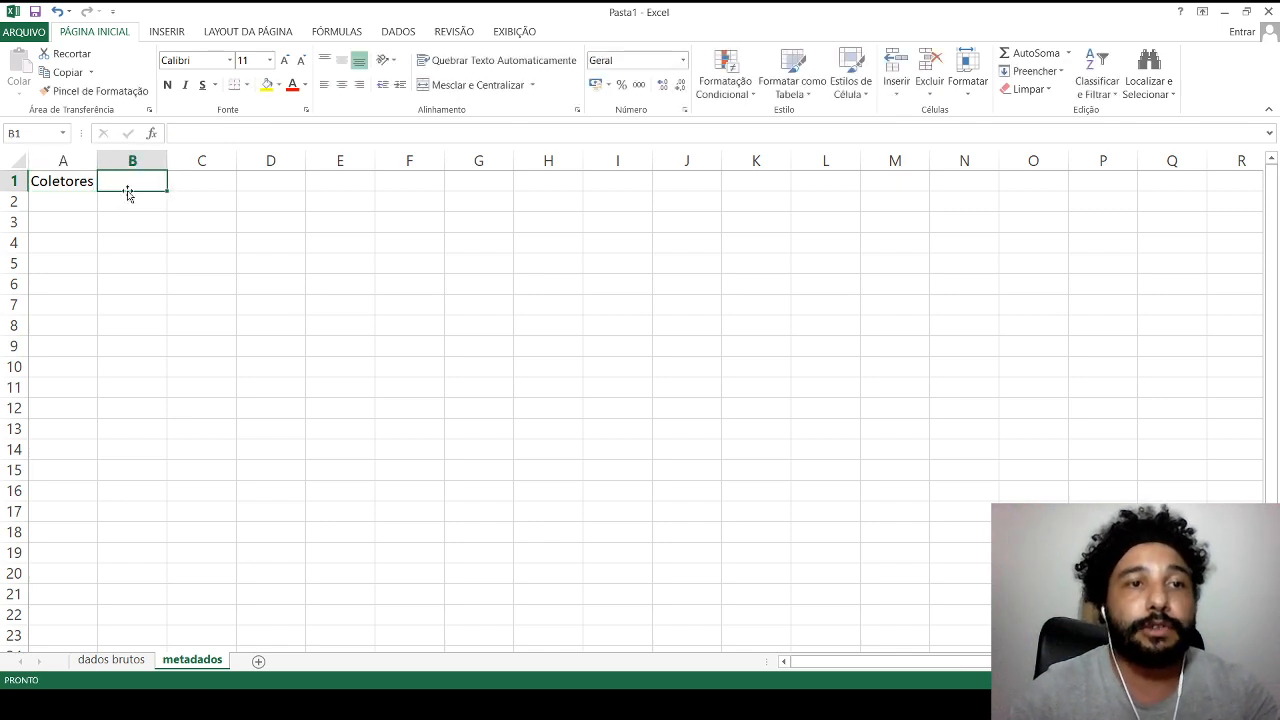
text(rod)
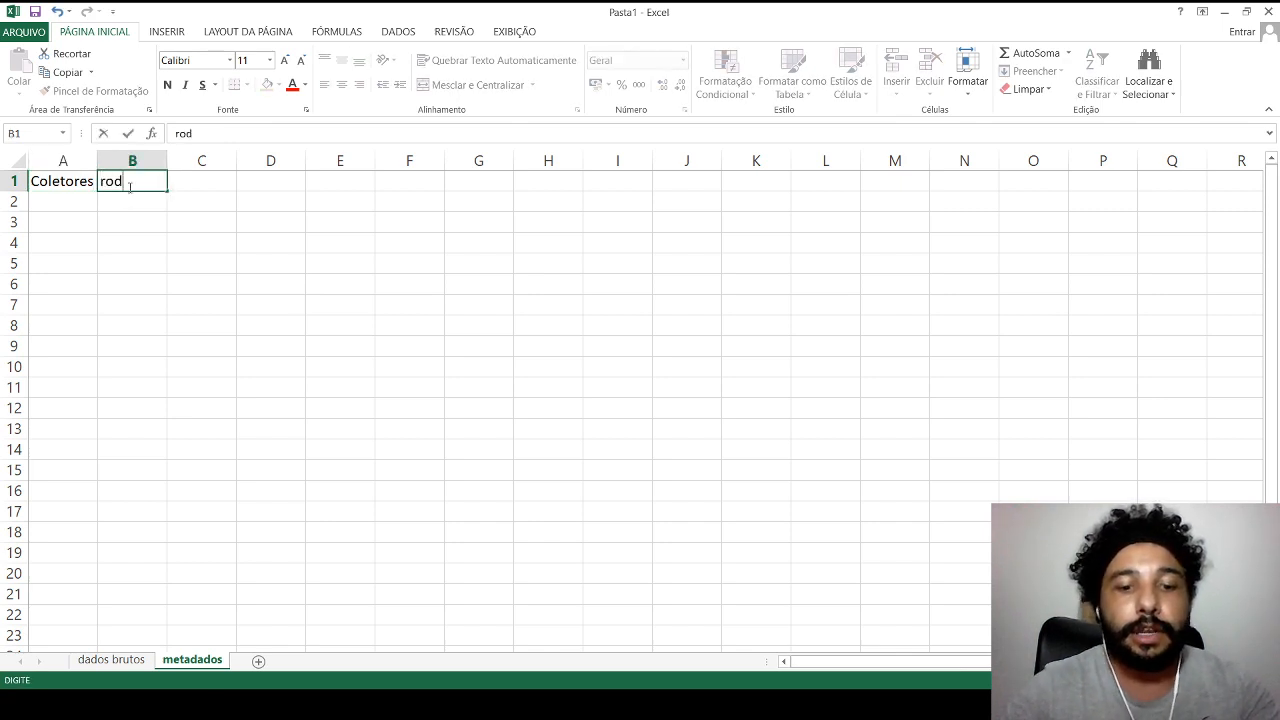
text(rigo)
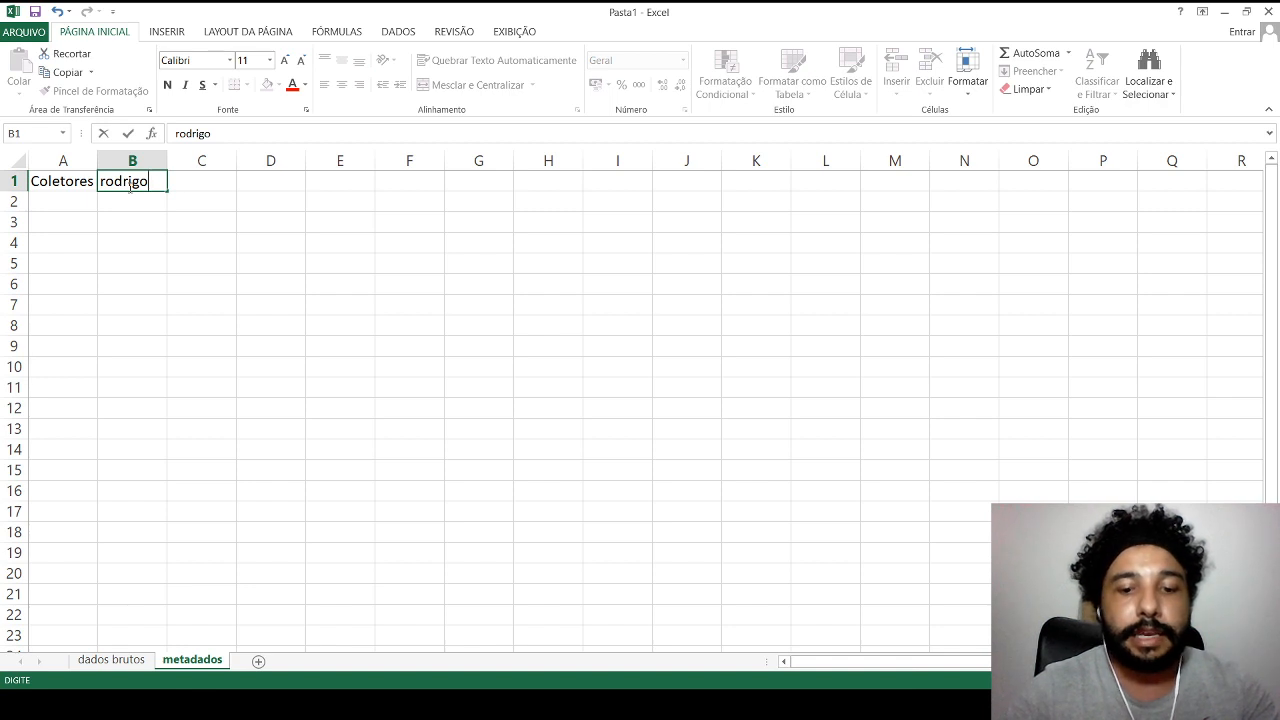
text(, joaquei)
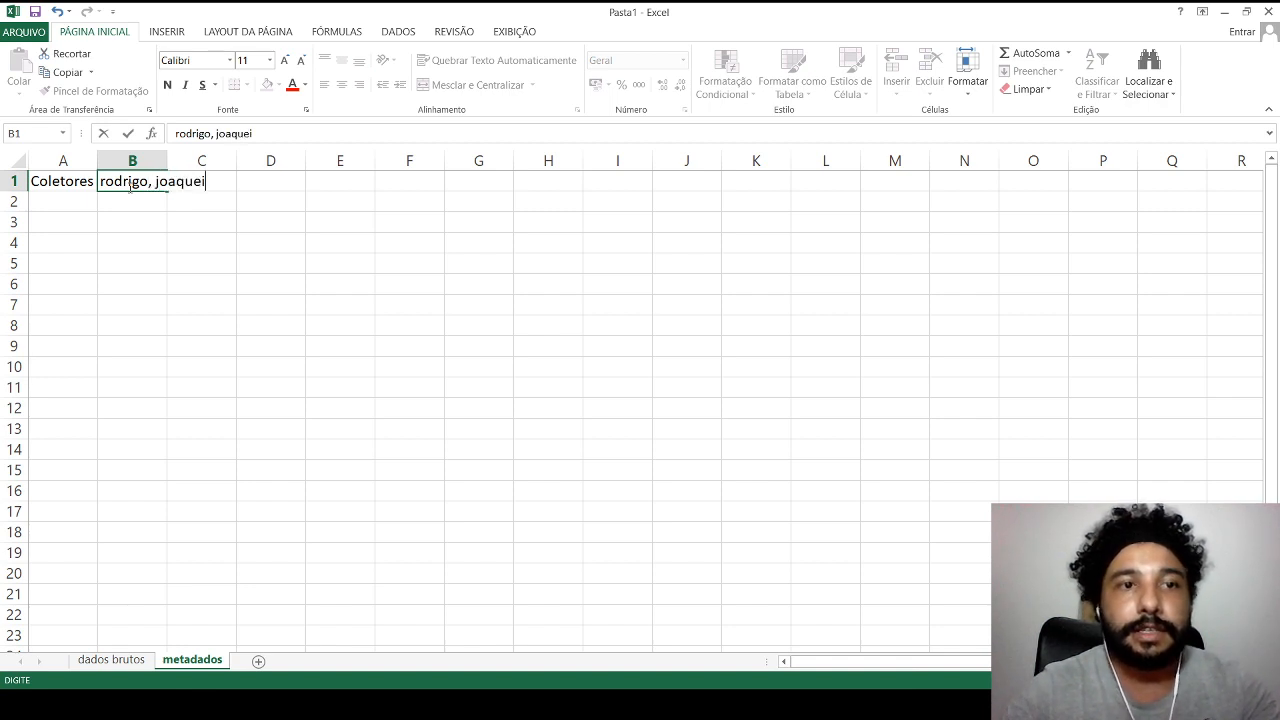
key(BackSpace)
key(BackSpace)
text(im)
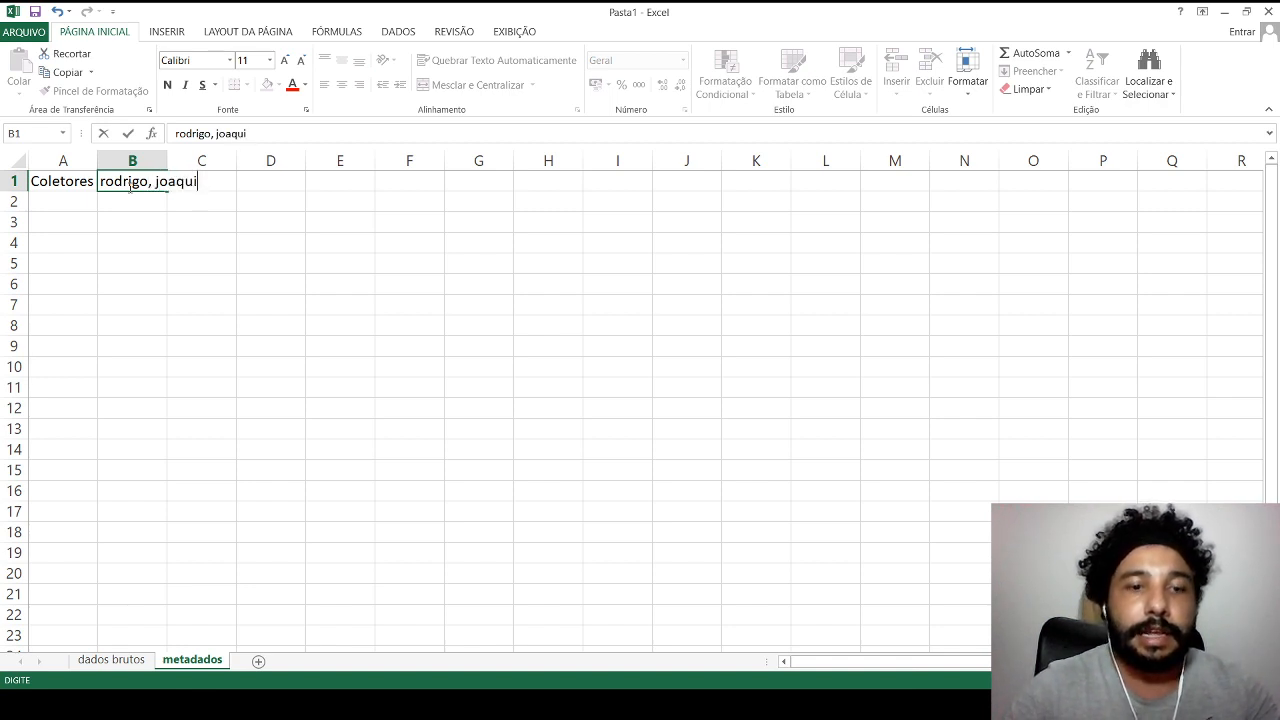
click(163, 161)
double_click(166, 161)
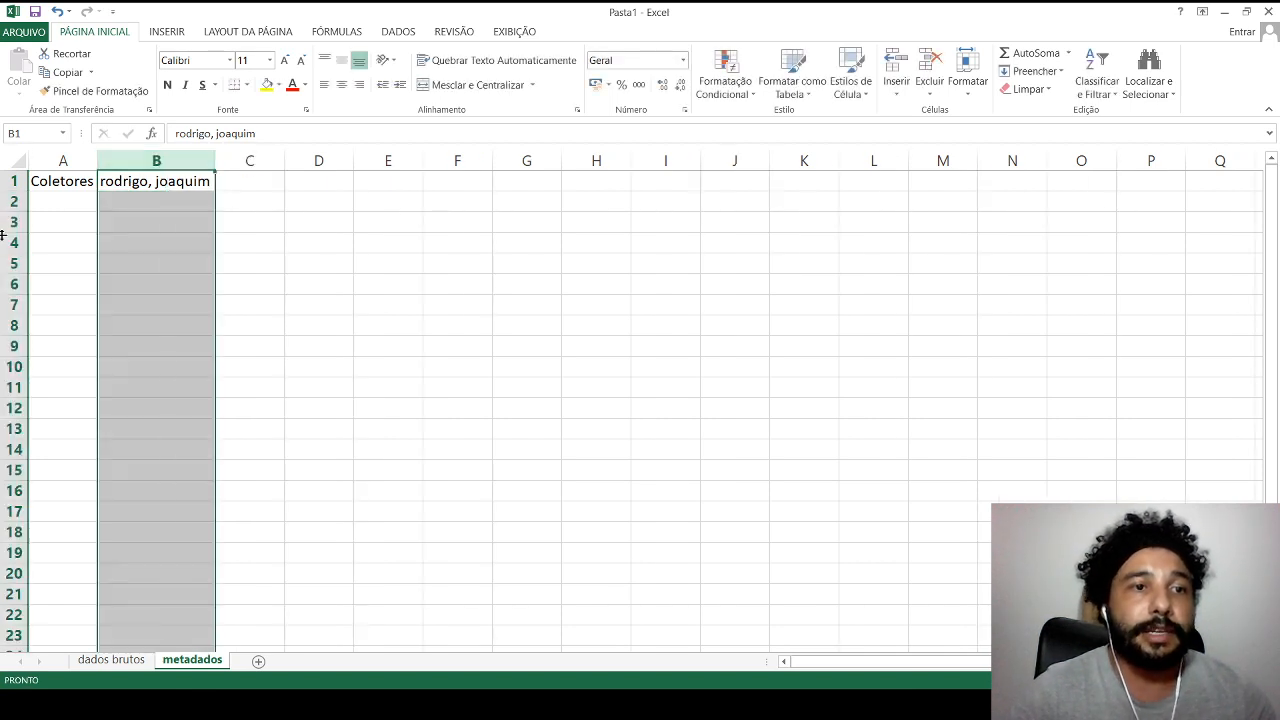
Enter the label "corrdenadas" in cell A2 and fit column A's width to its contents.
click(47, 202)
text(cor)
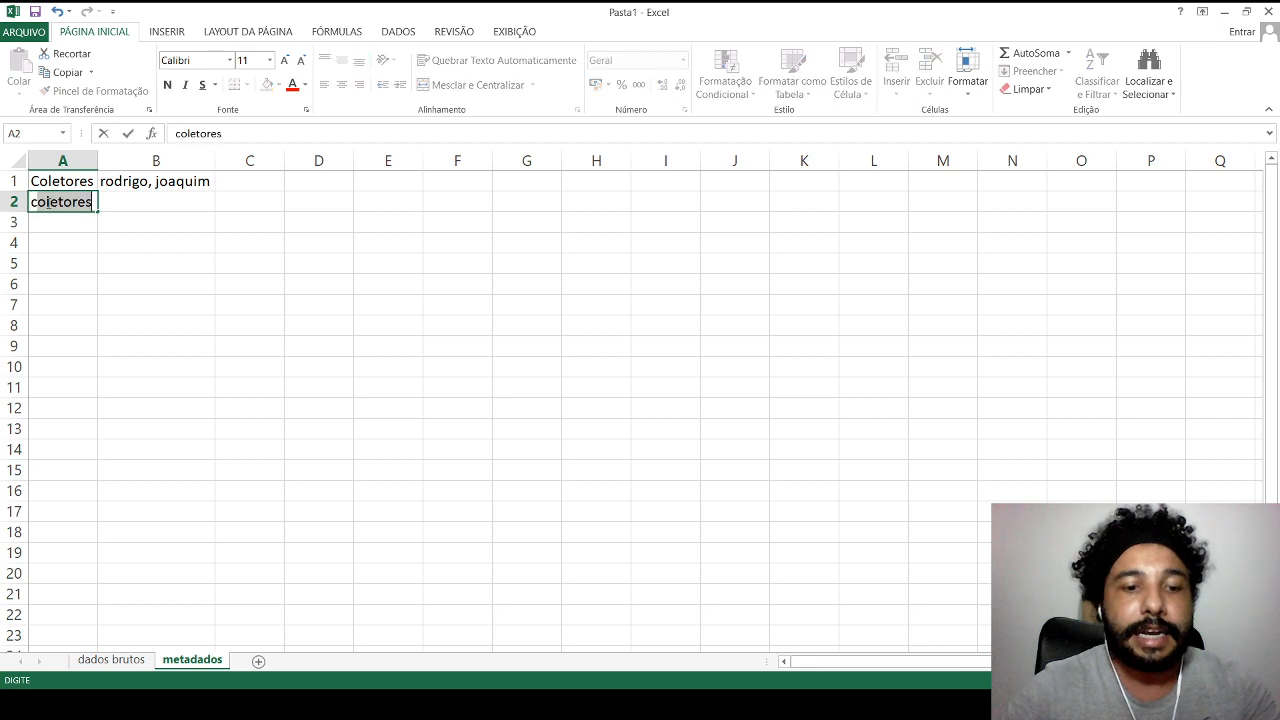
text(rdenadas)
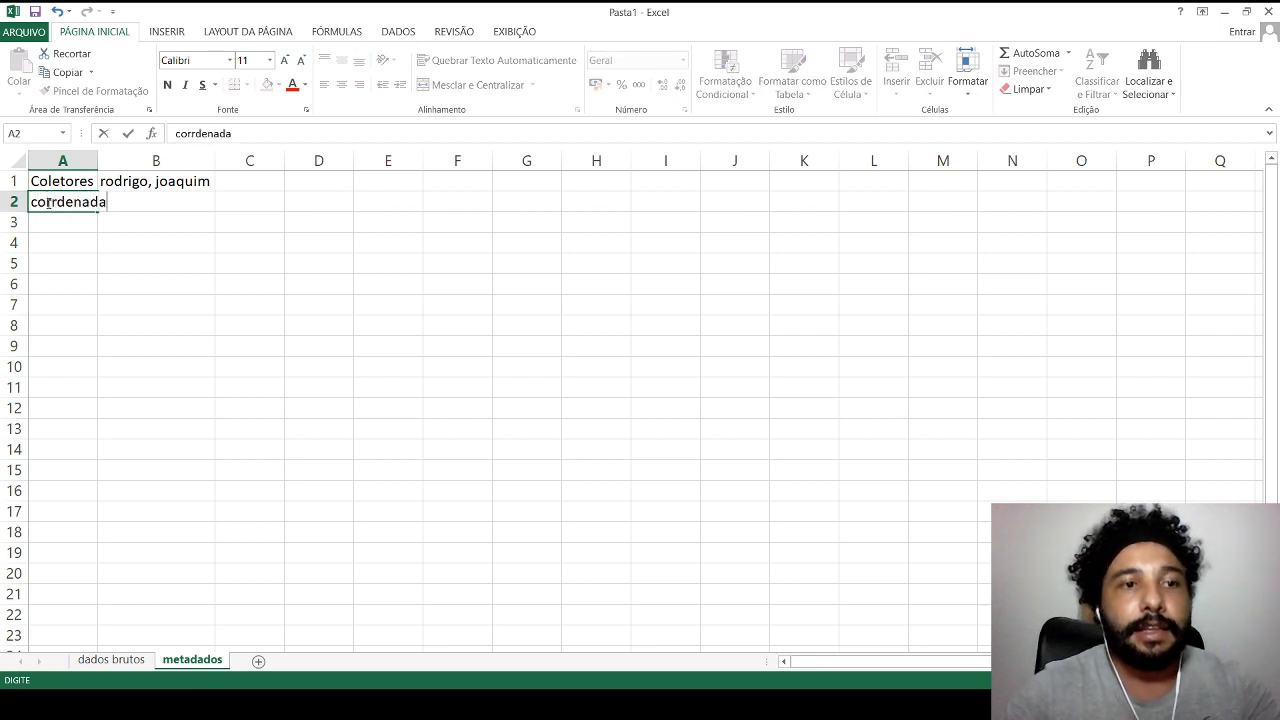
click(94, 165)
double_click(95, 165)
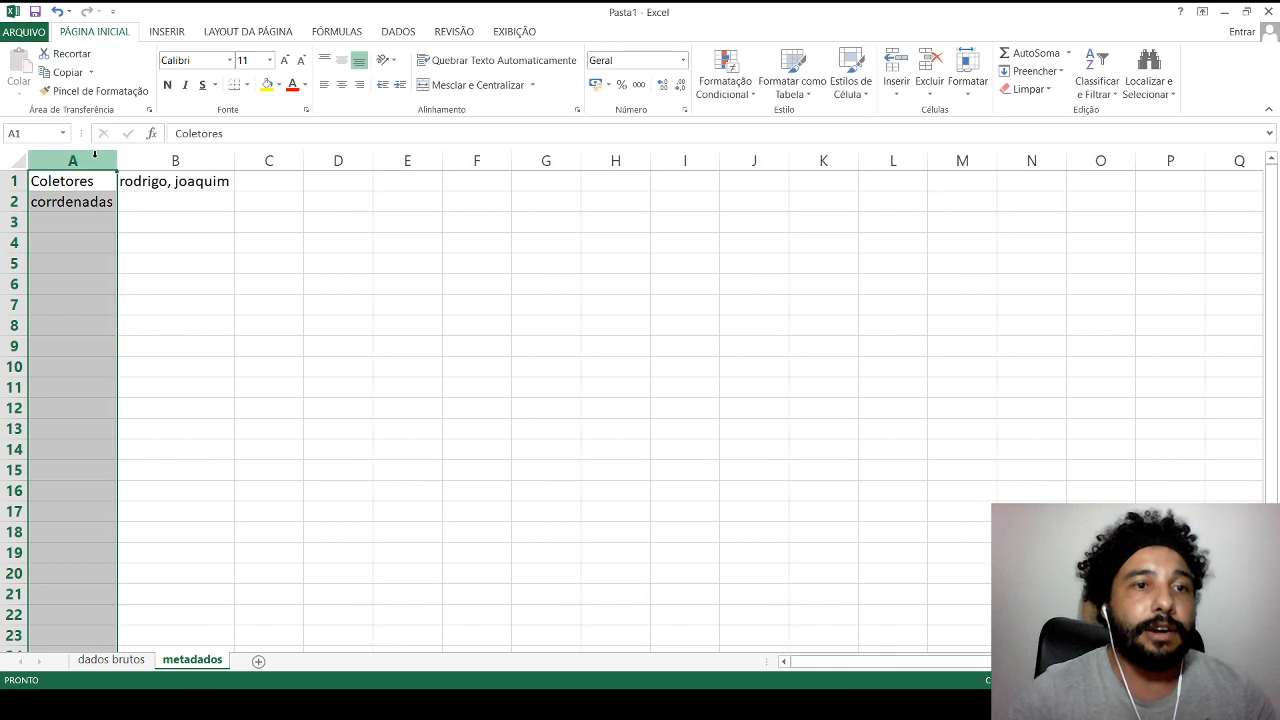
Enter the label "metodo de amostragem" in cell A3, correcting its spelling, and fit column A's width to it.
click(78, 222)
text(metodo de)
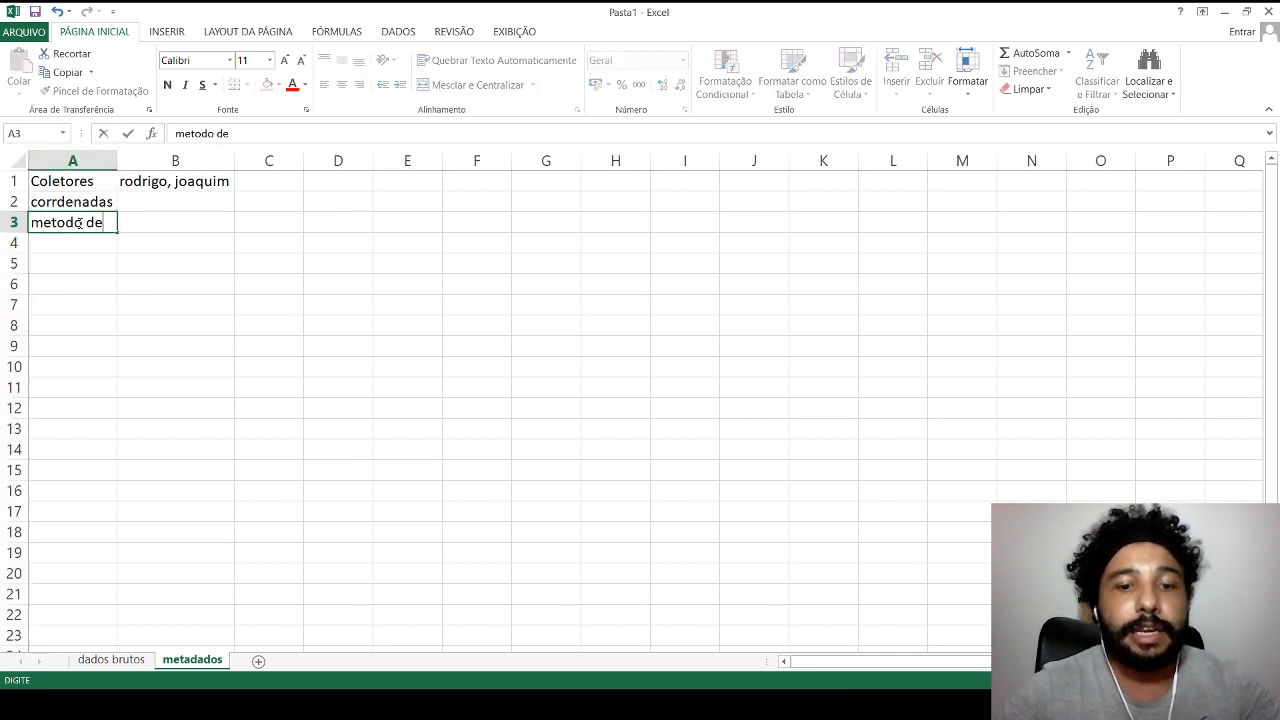
text( amosragem)
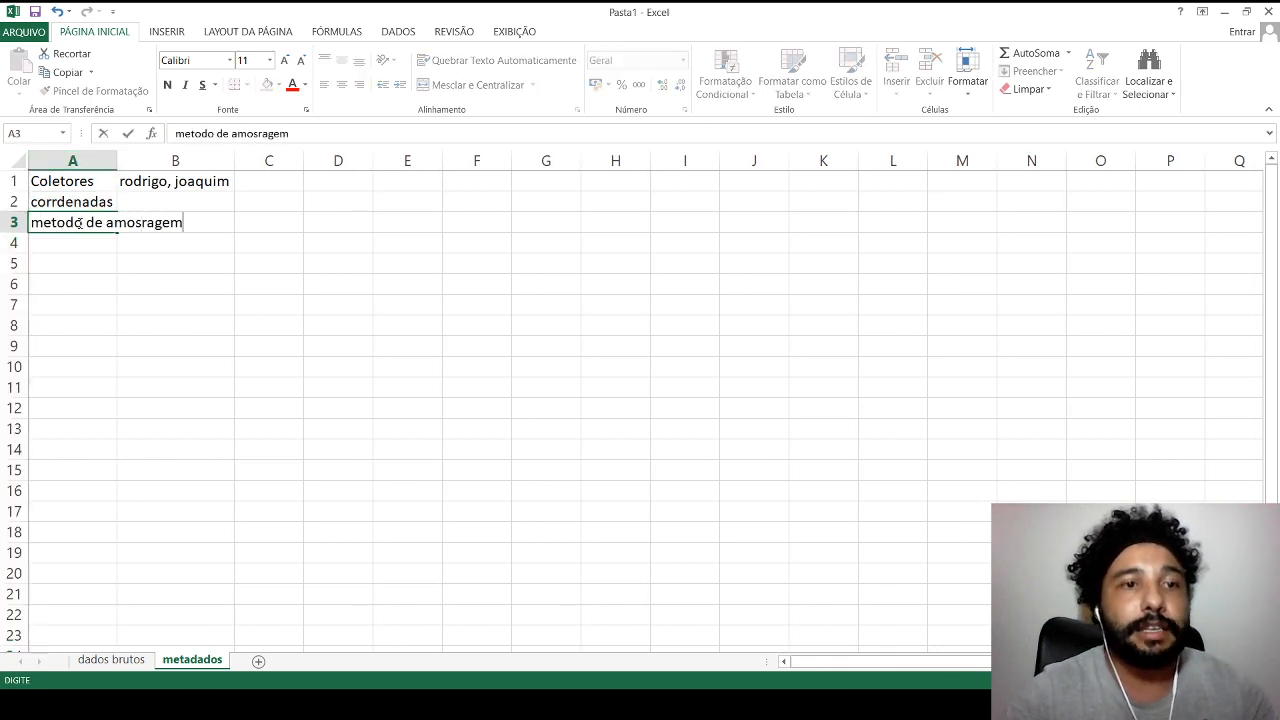
click(119, 161)
double_click(119, 161)
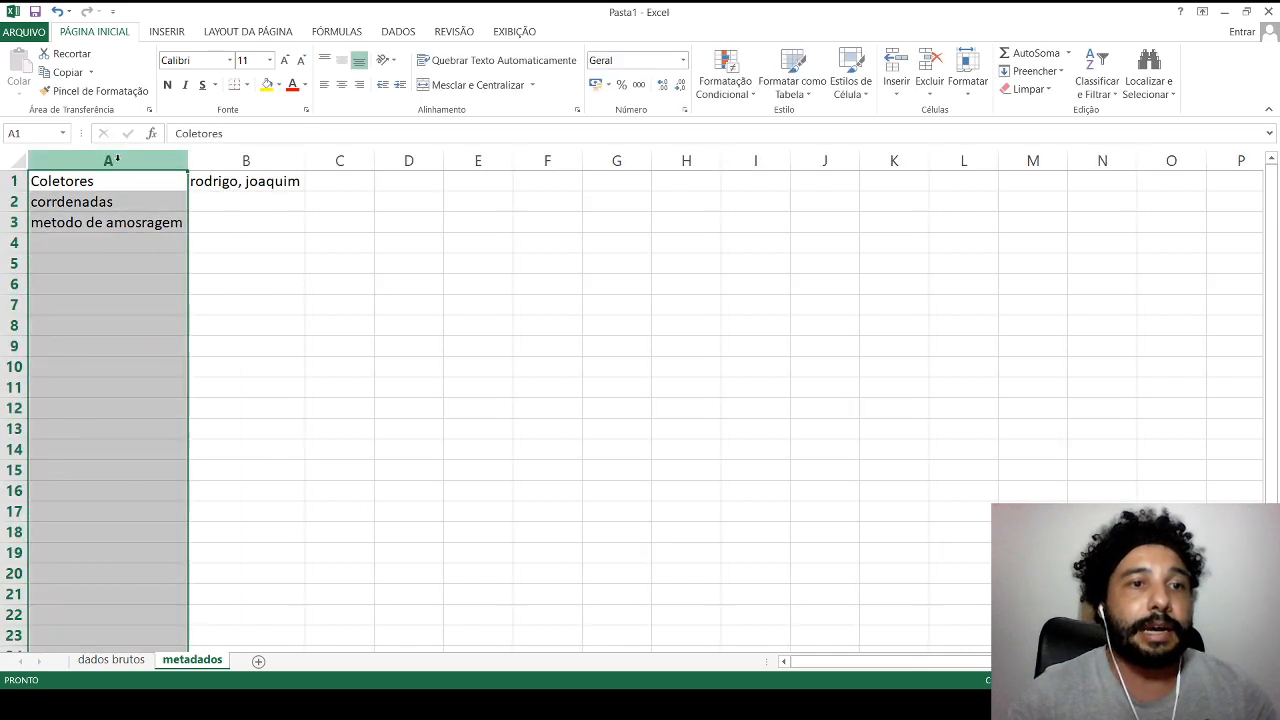
double_click(147, 222)
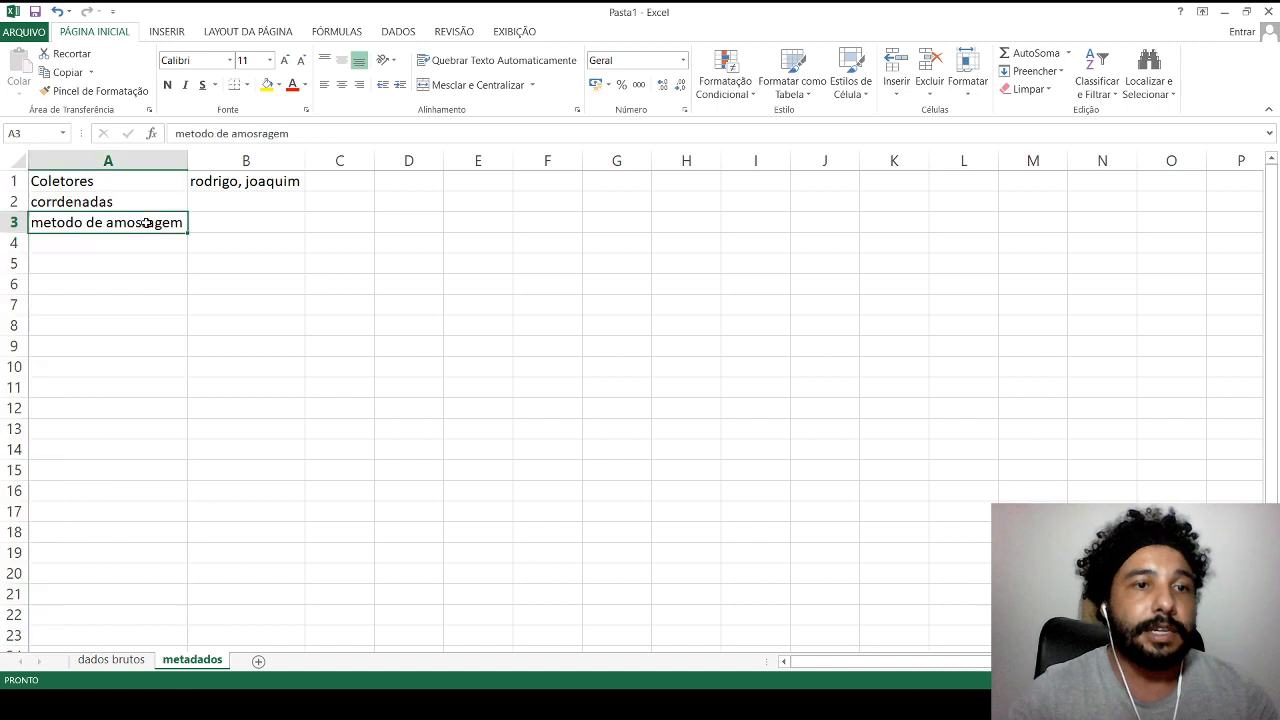
key(BackSpace)
text(tr)
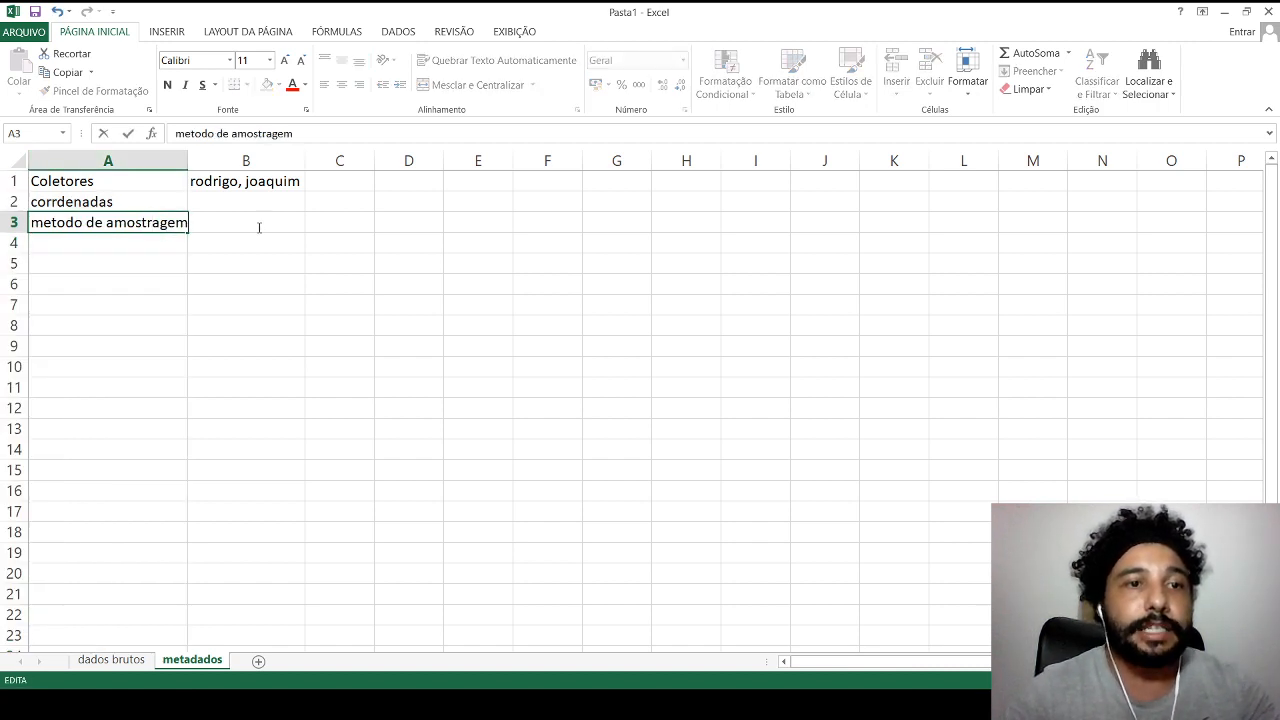
Enter the sampling method "aletório simples" in cell B3 and fit column A's width to its contents.
click(264, 288)
click(257, 221)
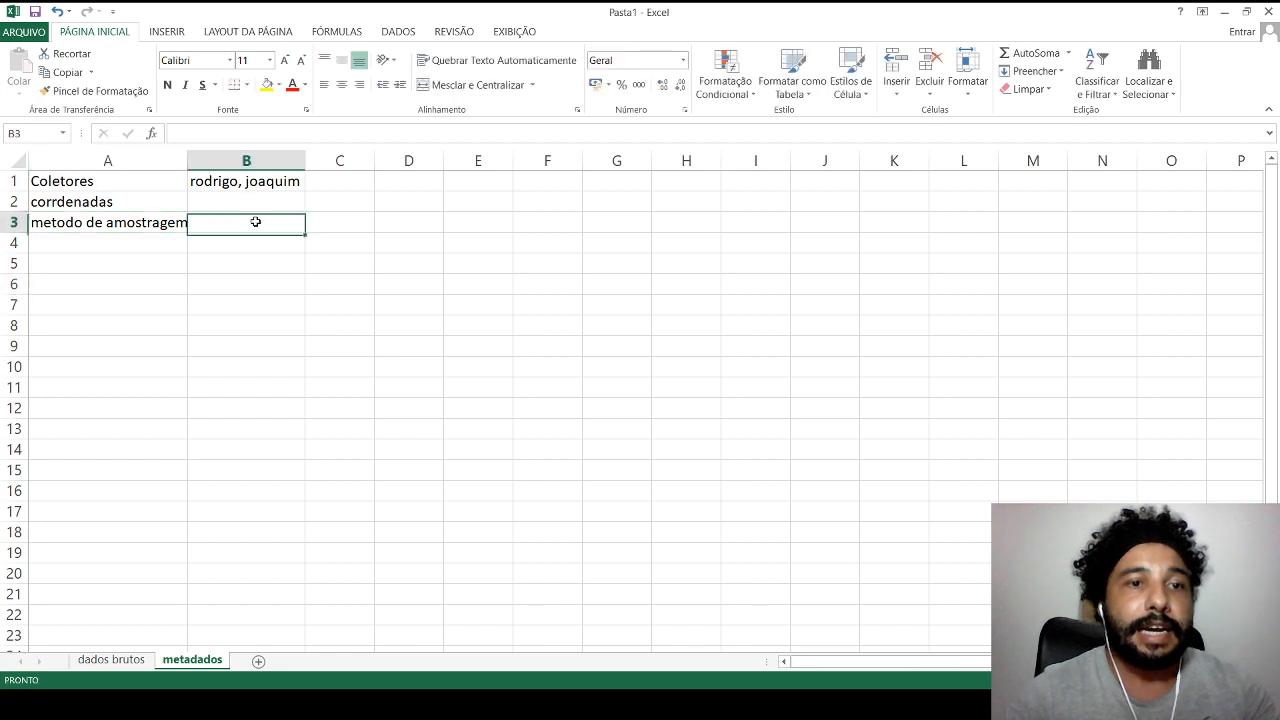
text(ale)
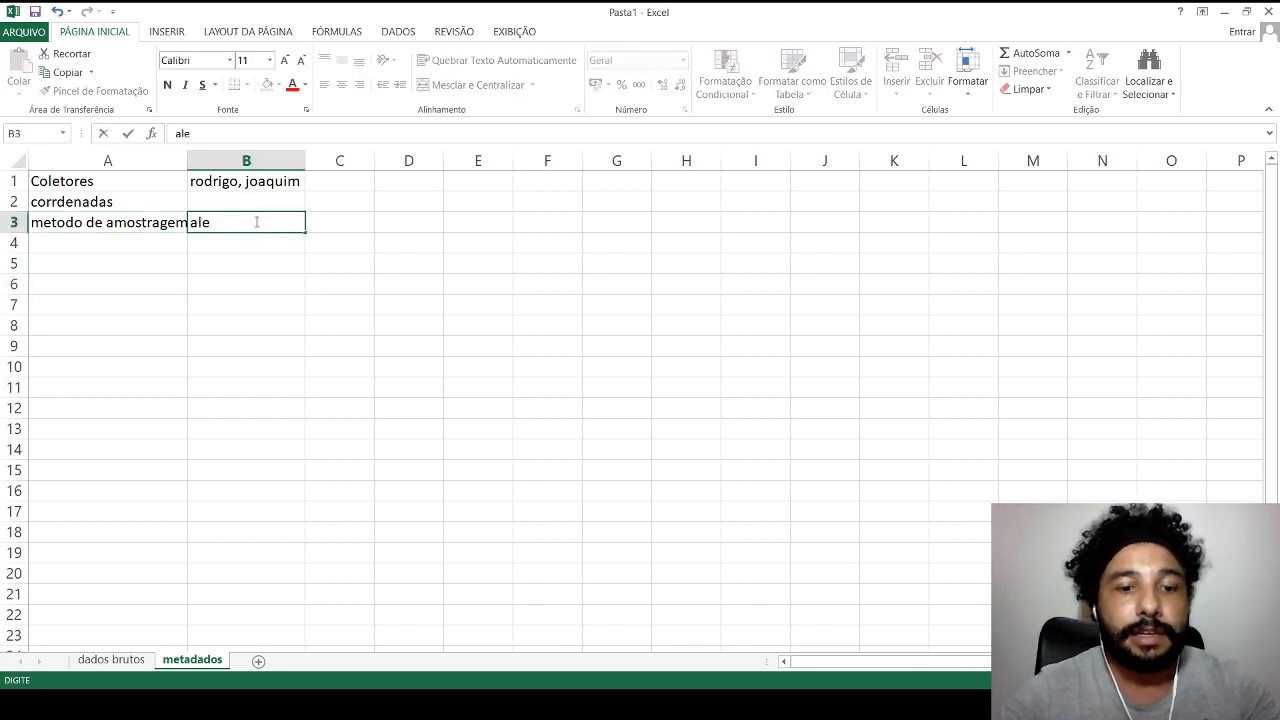
text(tório si)
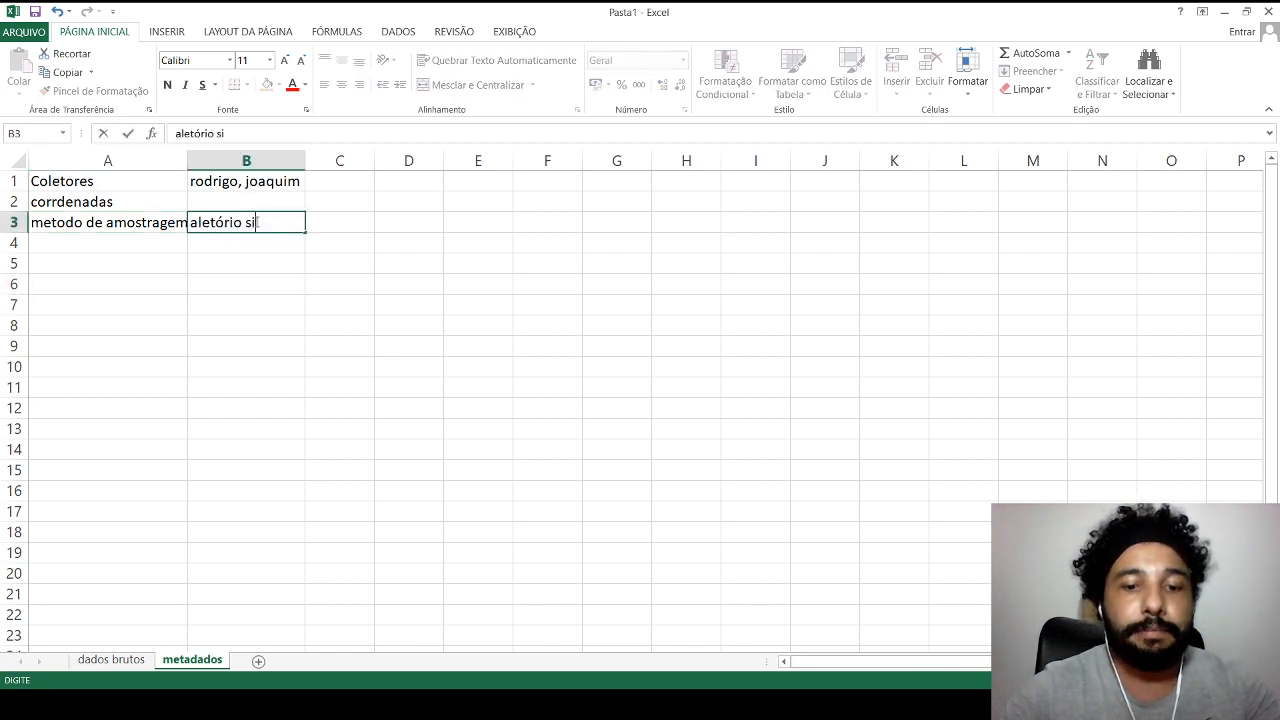
text(mples)
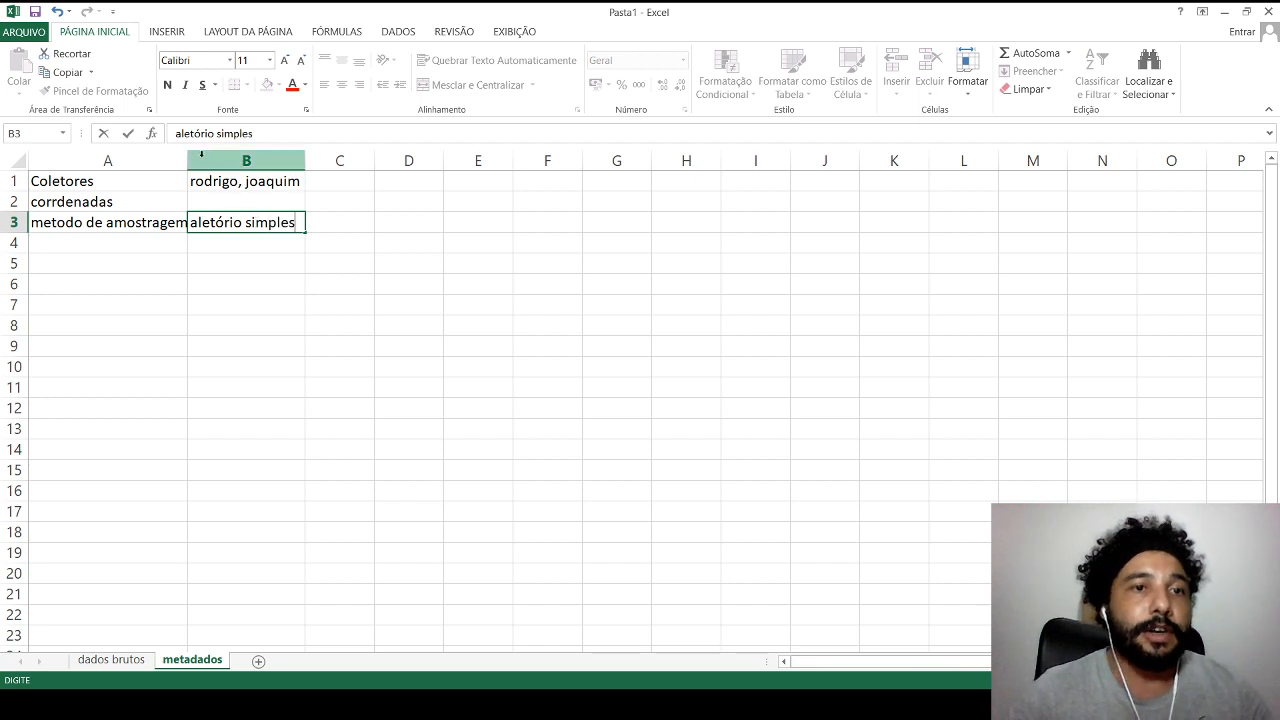
click(193, 158)
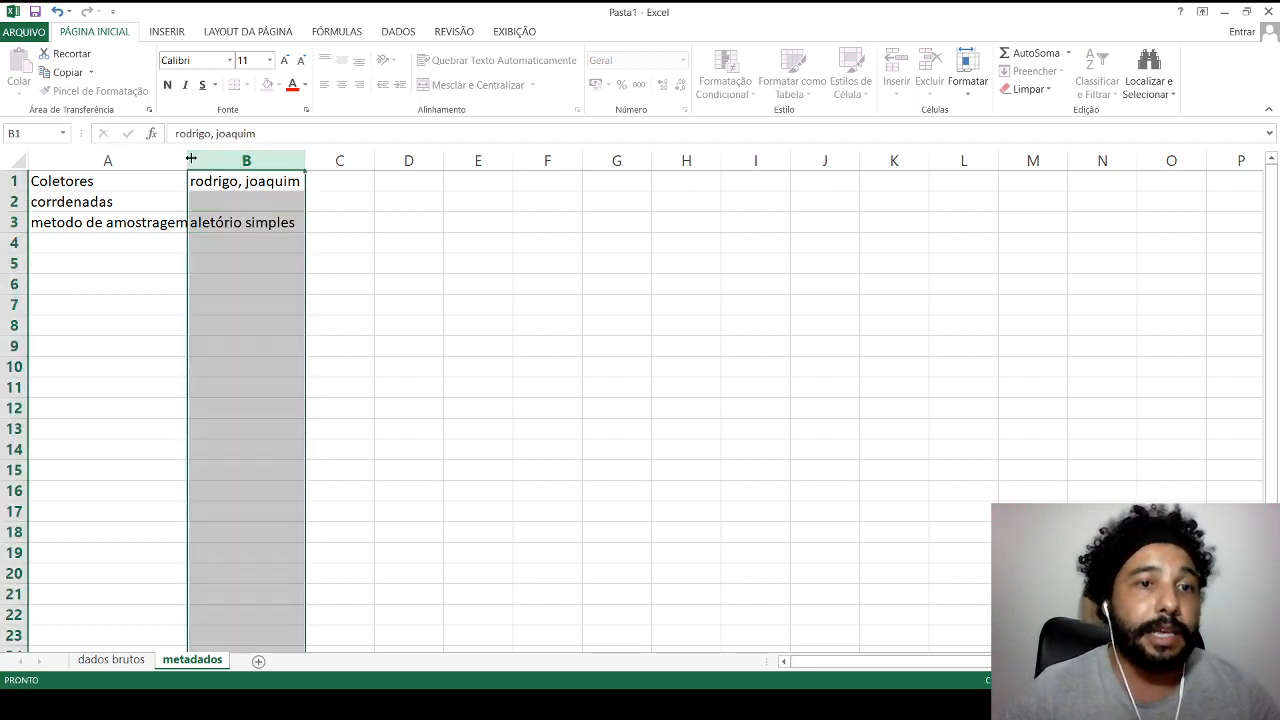
double_click(191, 158)
Document the unit in row 4 with the abbreviation "cm" in A4 and its meaning "centímetros" in B4.
click(103, 237)
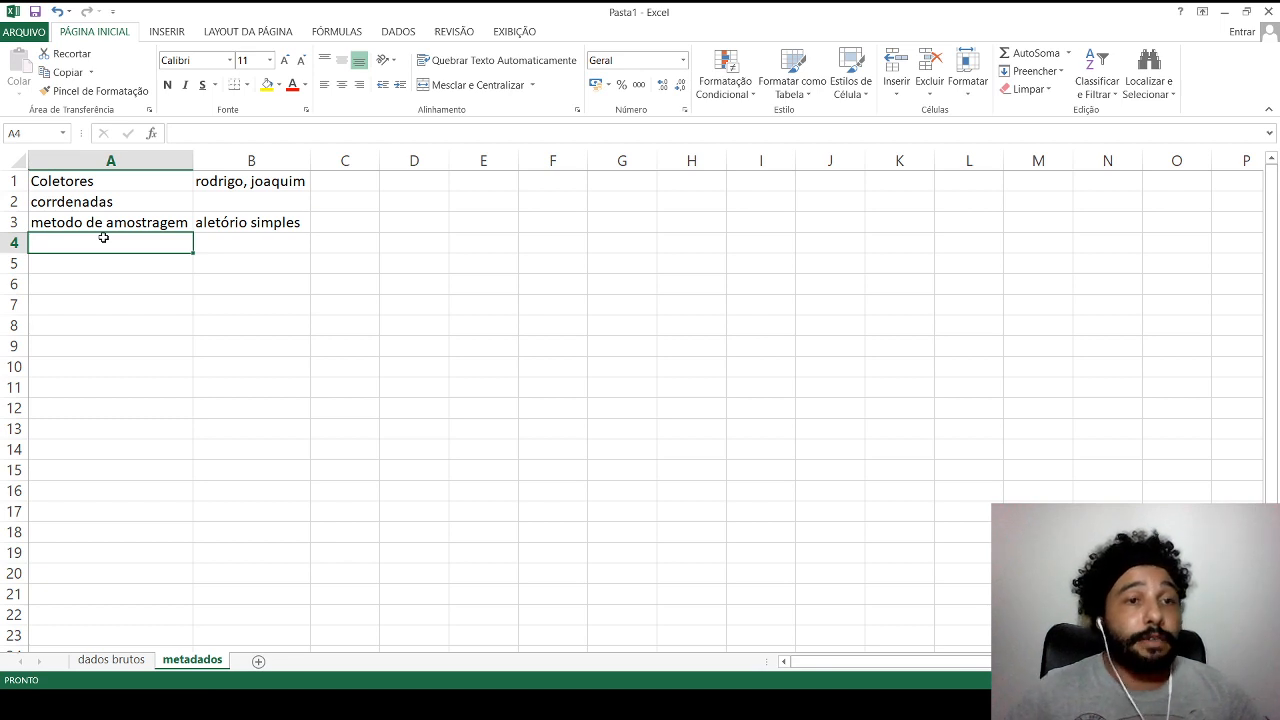
double_click(104, 238)
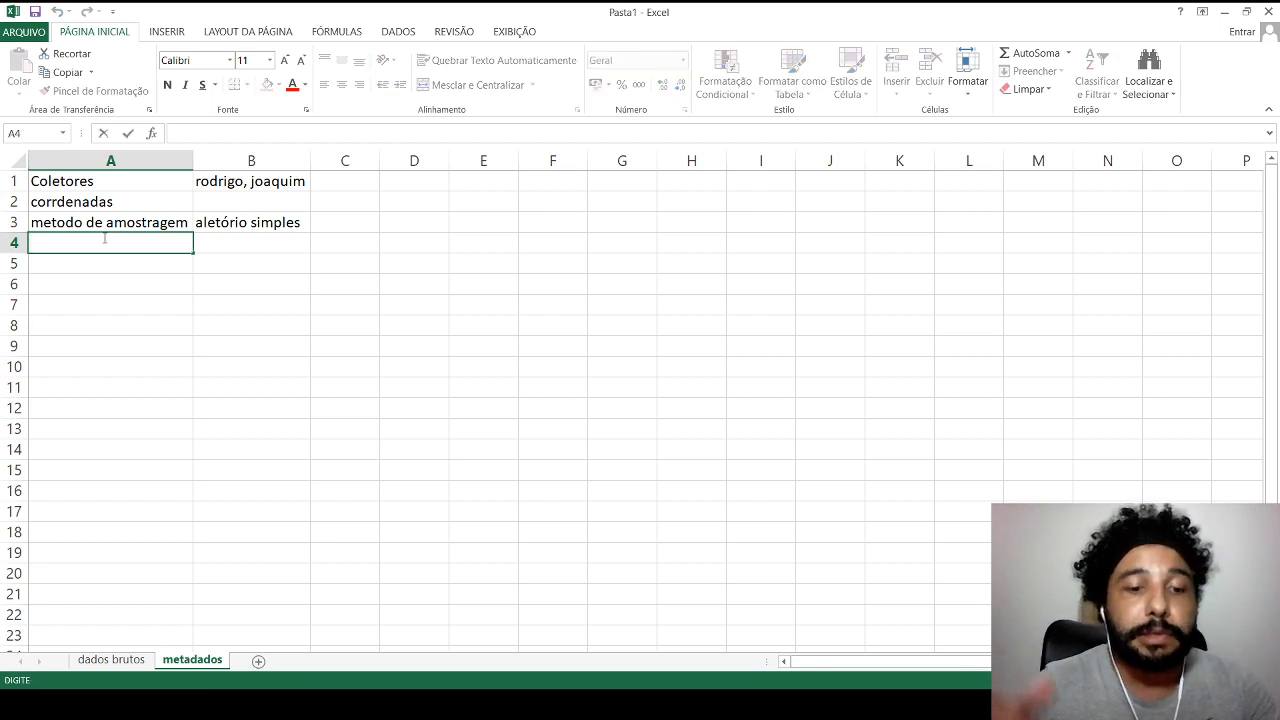
text(cm)
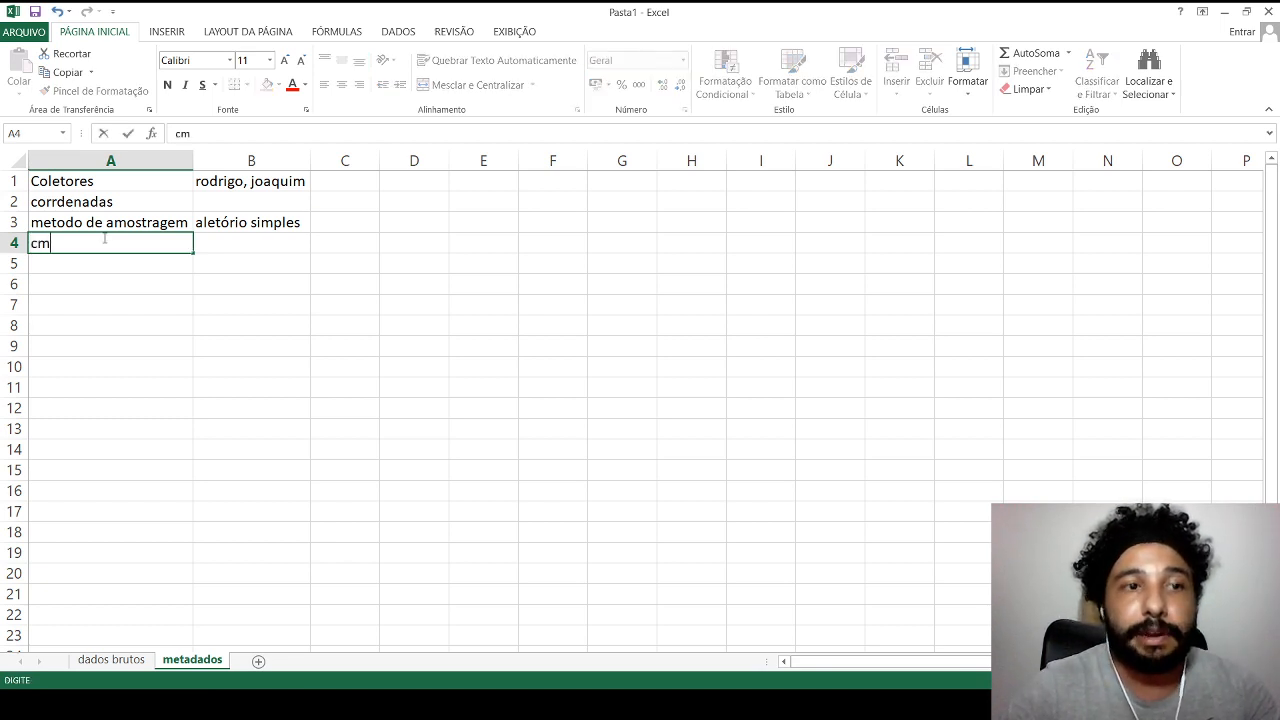
click(262, 247)
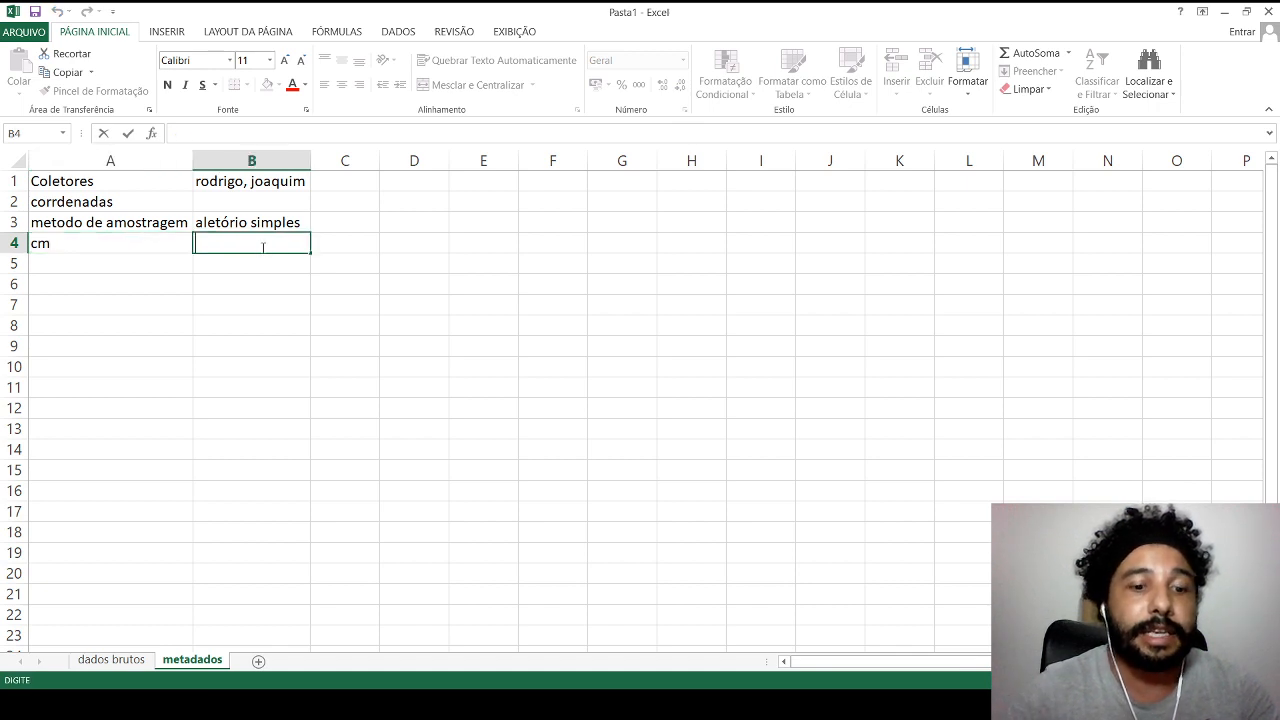
text(centímeros)
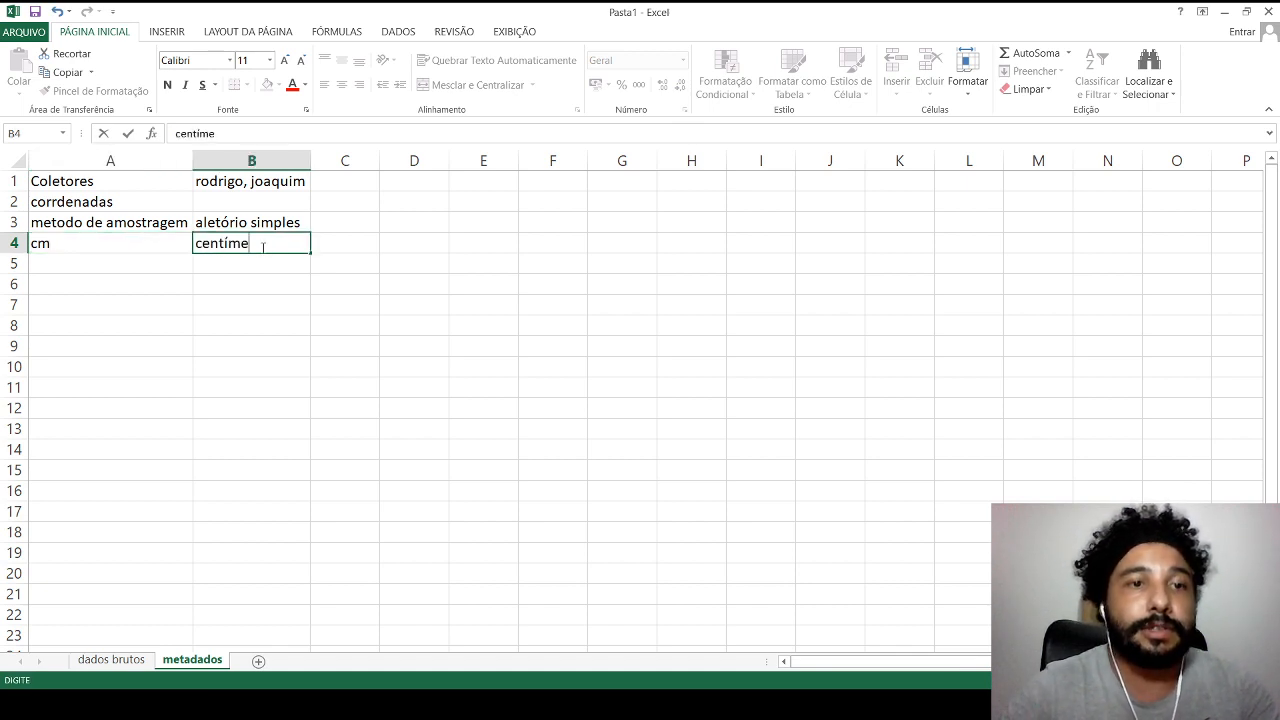
key(BackSpace)
key(BackSpace)
key(BackSpace)
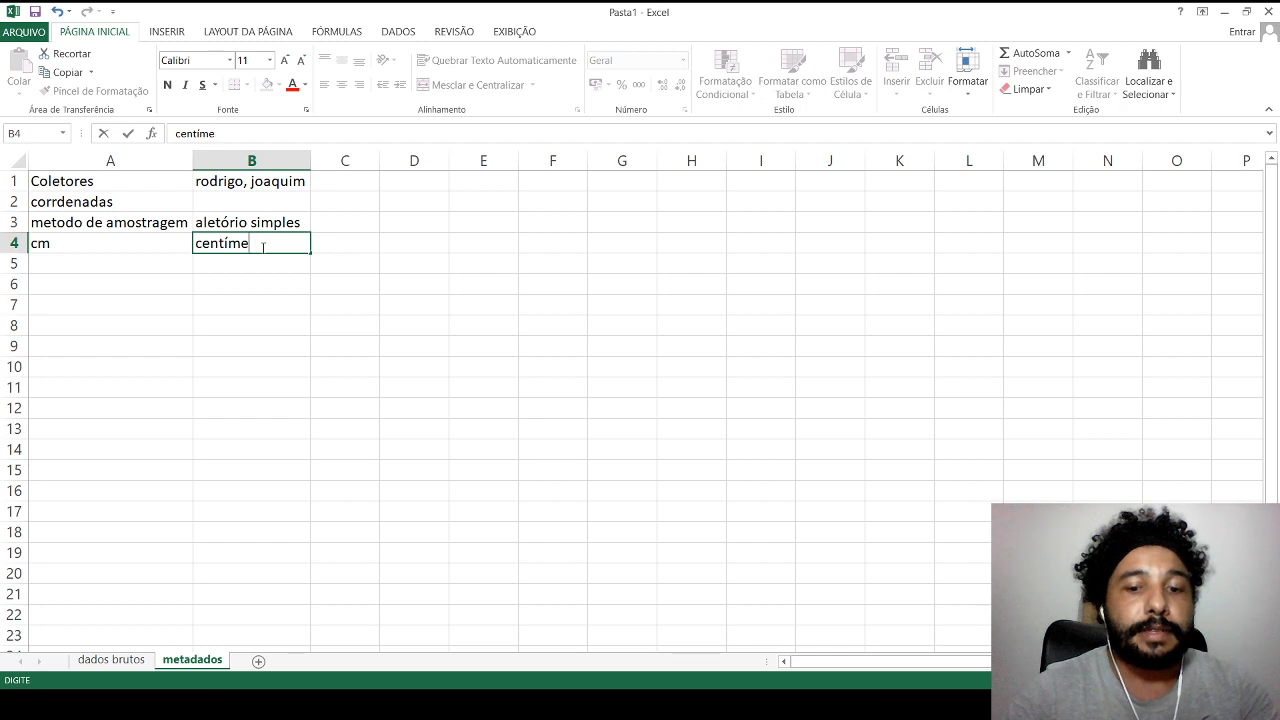
text(tros)
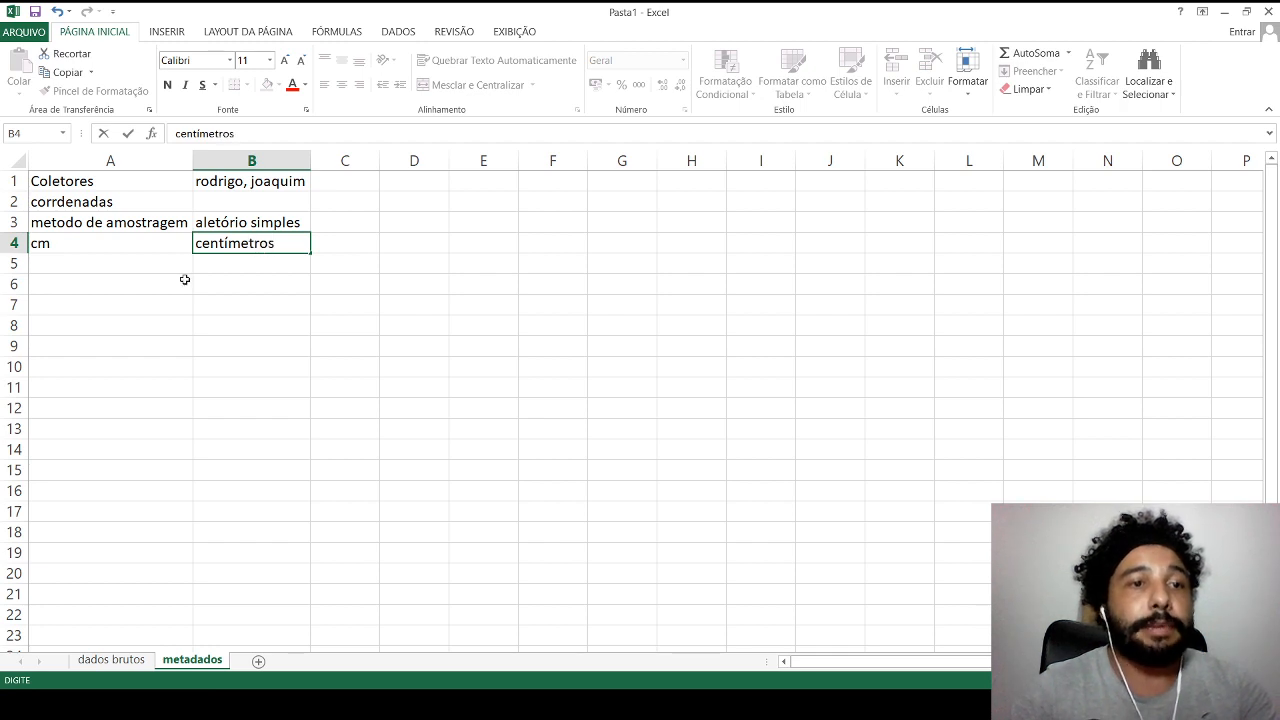
Record the collection site in row 5 with the label "local da coleta" in A5 and "comapo Maior" in B5.
click(87, 263)
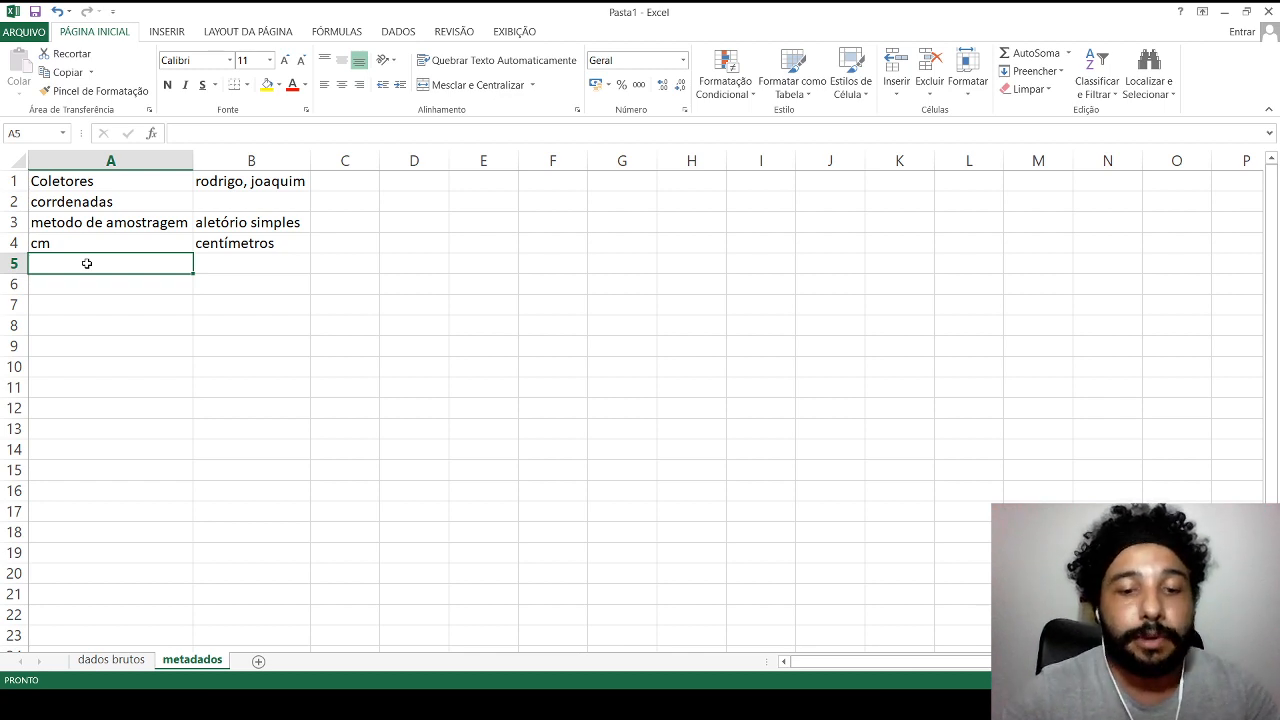
double_click(87, 263)
text(local da coleta)
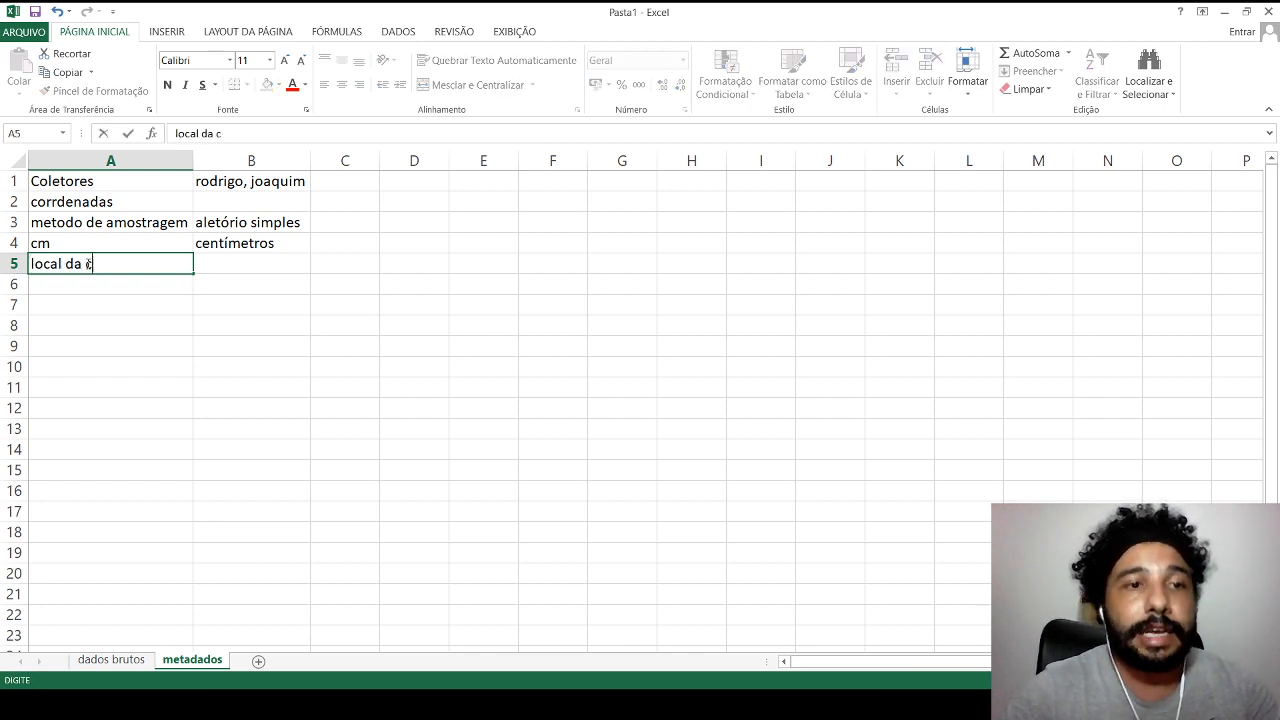
click(241, 265)
text(comapo)
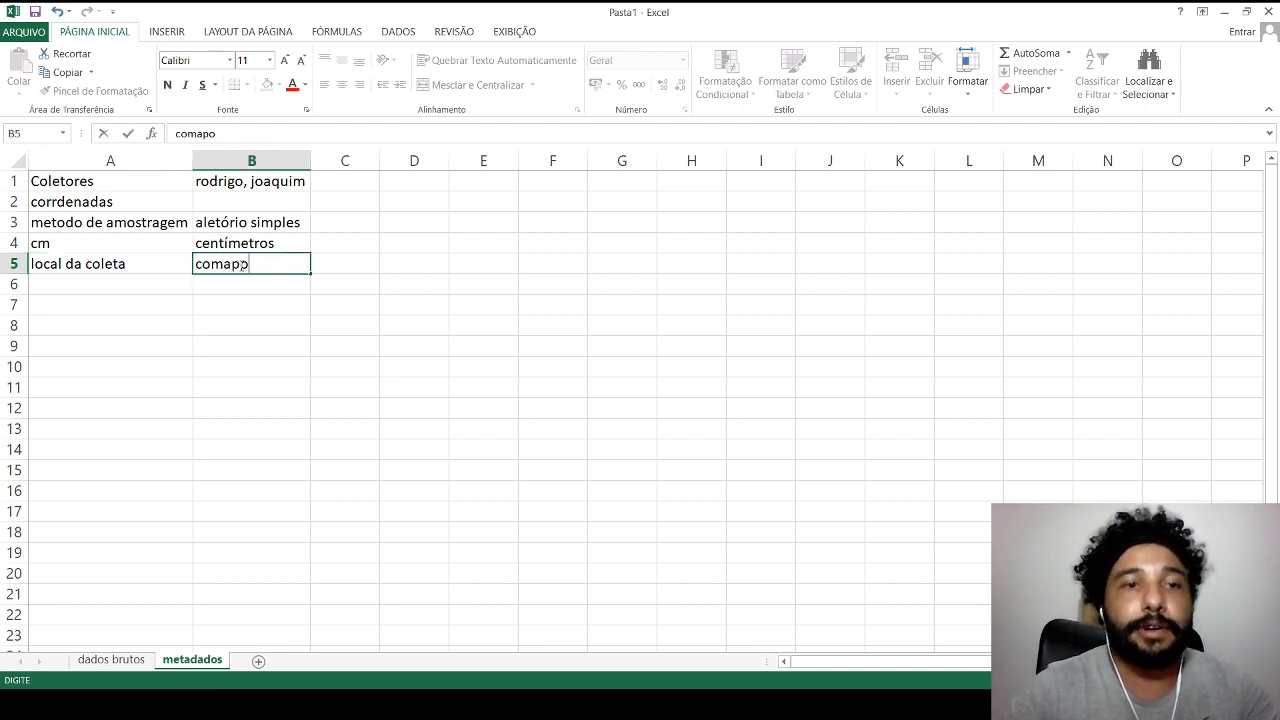
text( Maior)
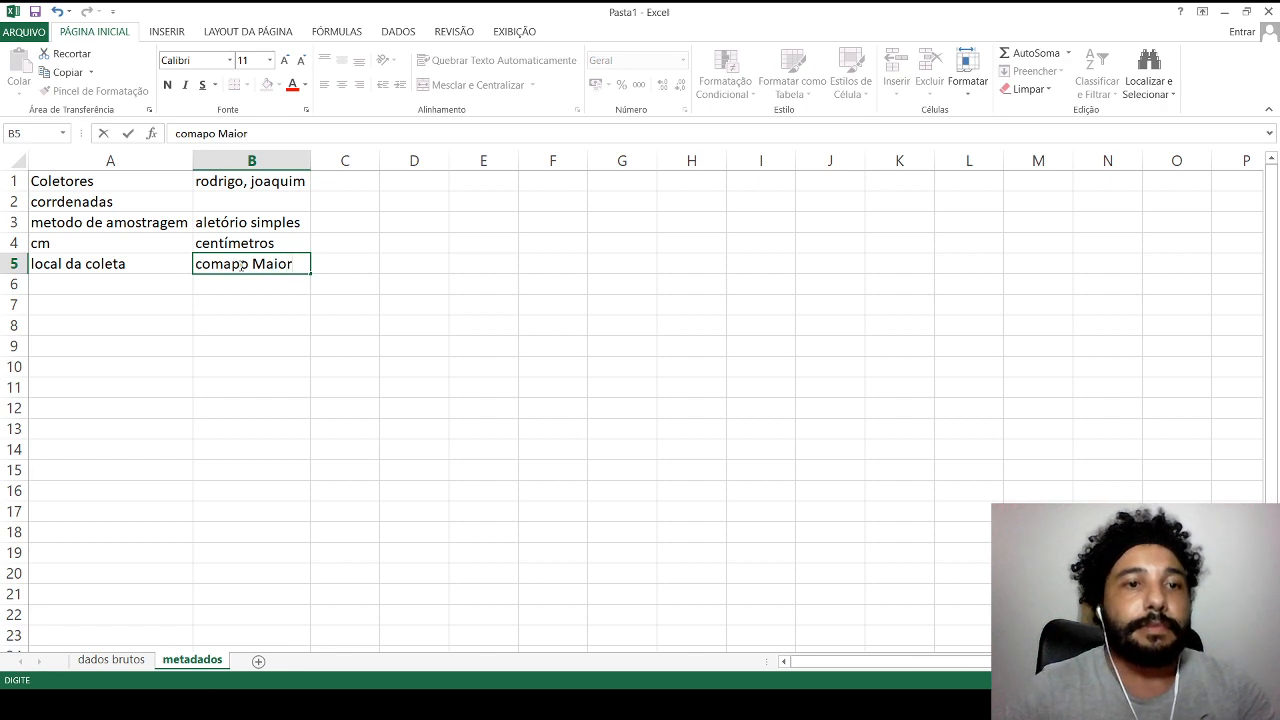
Enter the label "perido da coleta" in cell A6 of the metadados sheet.
click(160, 287)
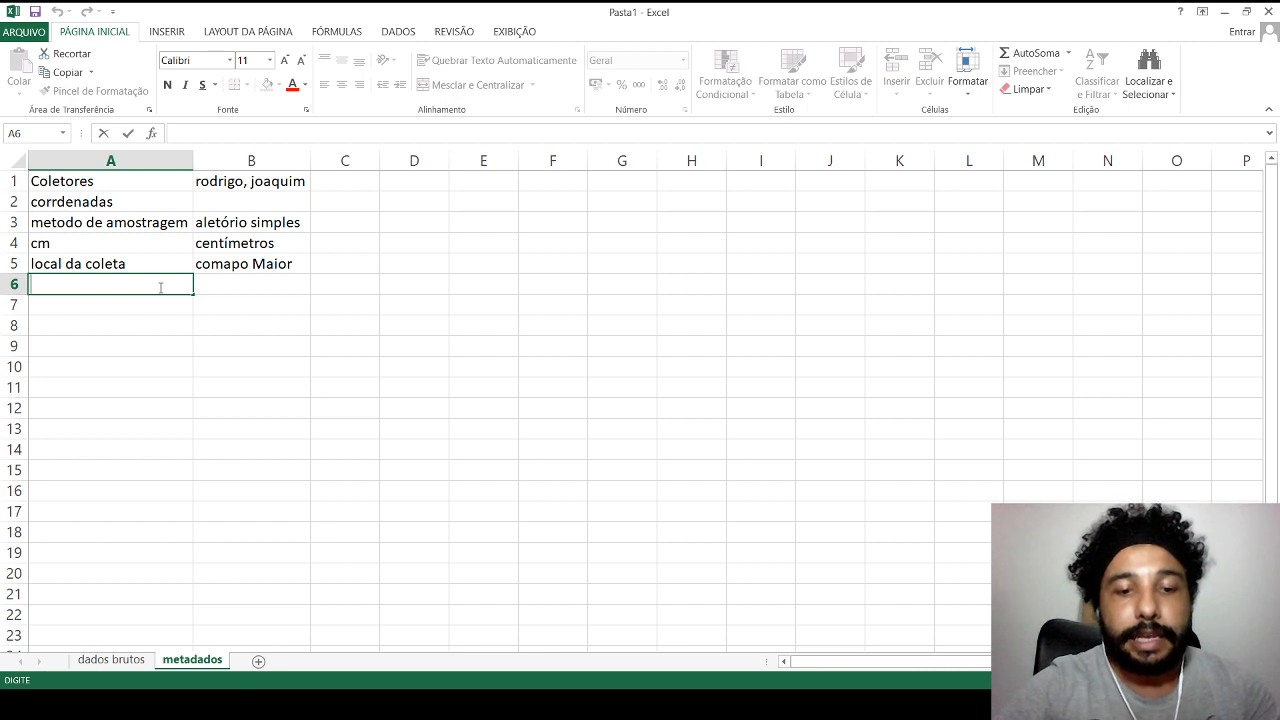
text(peiro)
key(BackSpace)
key(BackSpace)
key(BackSpace)
key(BackSpace)
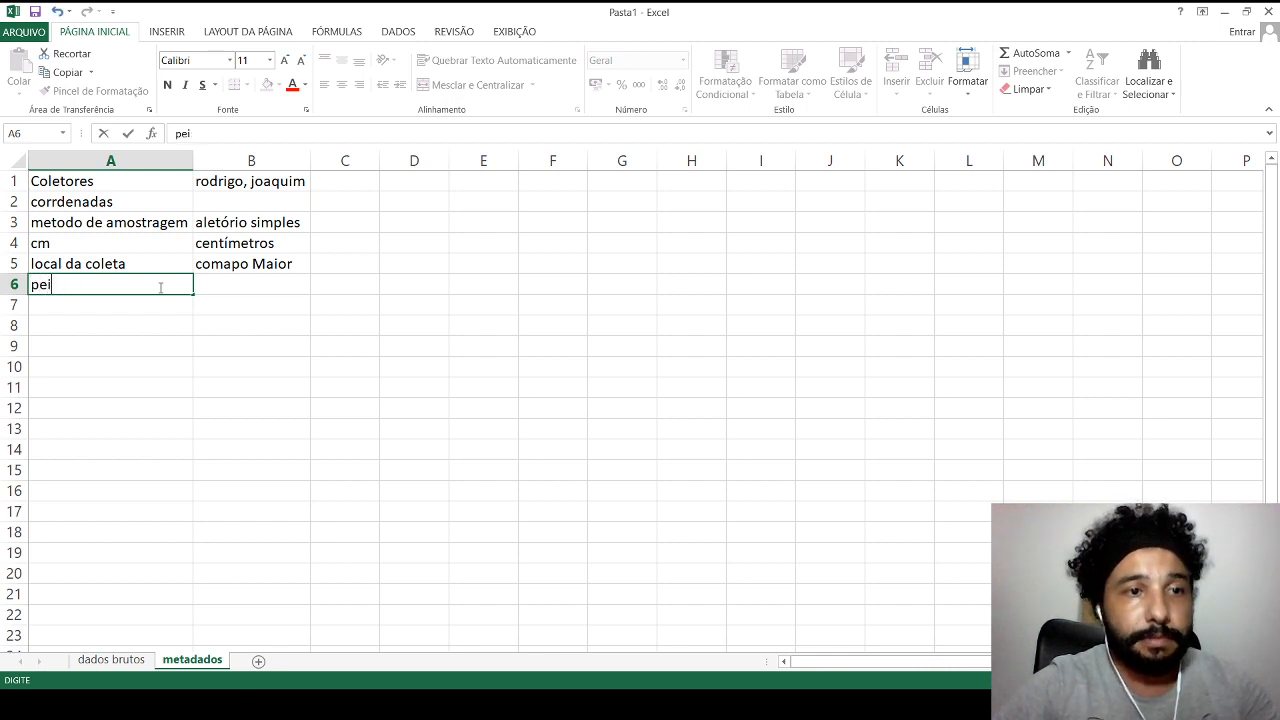
text(rei)
key(BackSpace)
key(BackSpace)
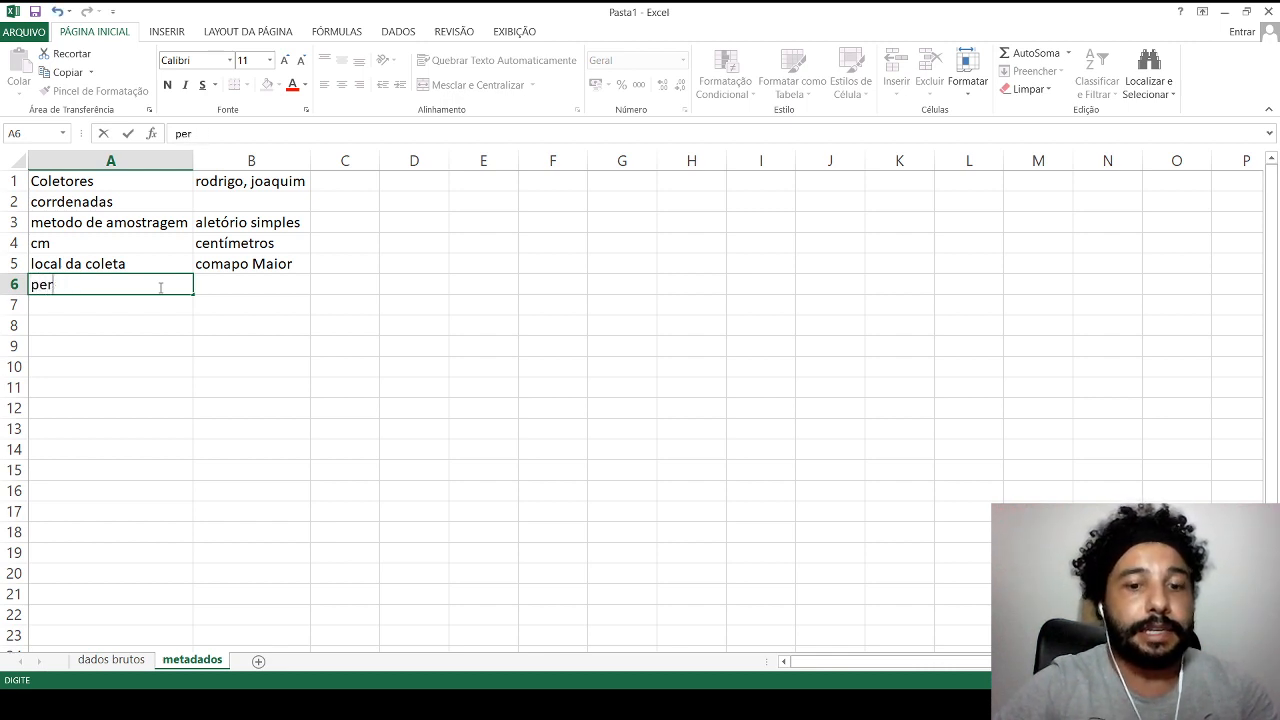
text(ido da coleta)
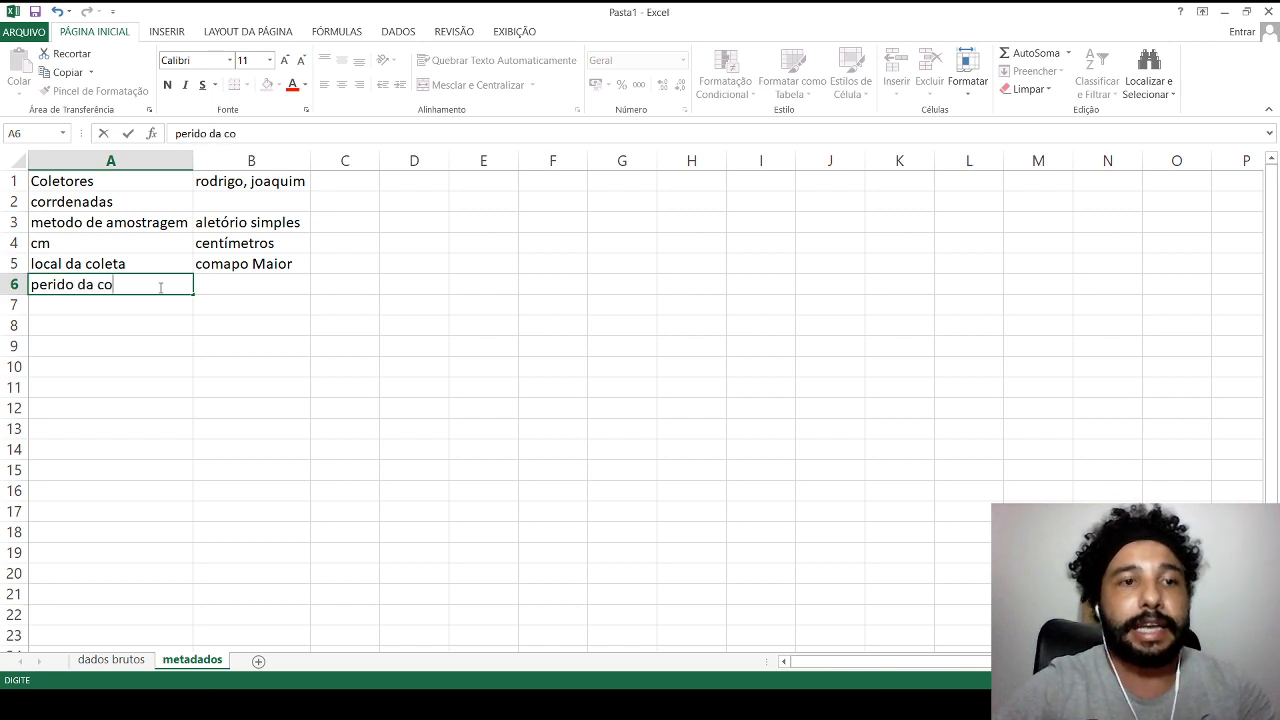
Enter the collection period "2019 a 2020" in cell B6 and return to the "dados brutos" sheet.
click(209, 285)
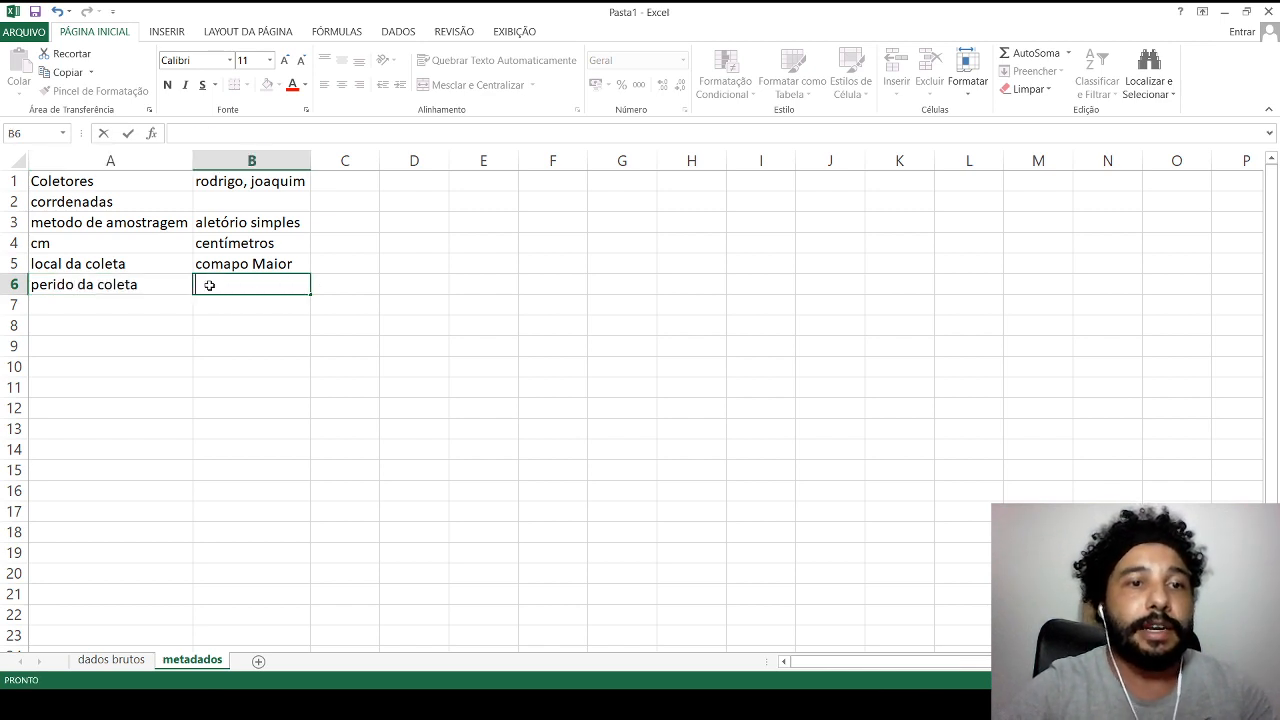
text(2019 a 20)
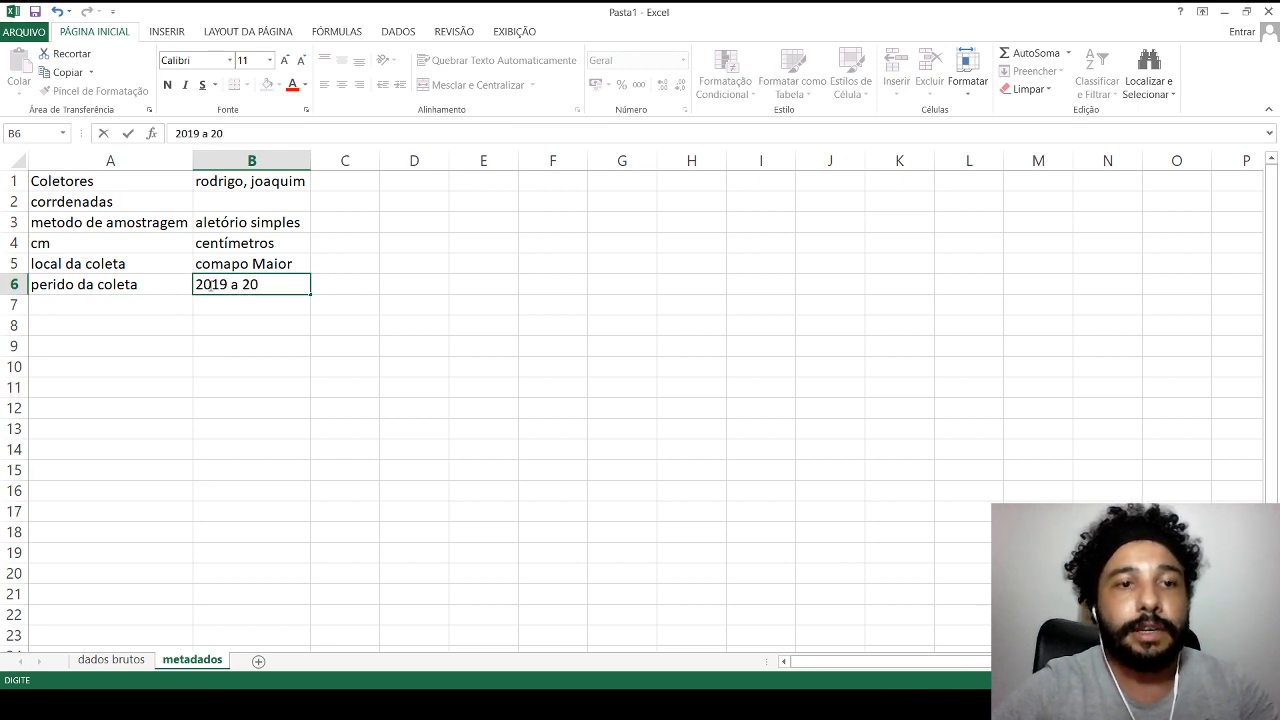
key(BackSpace)
text(2)
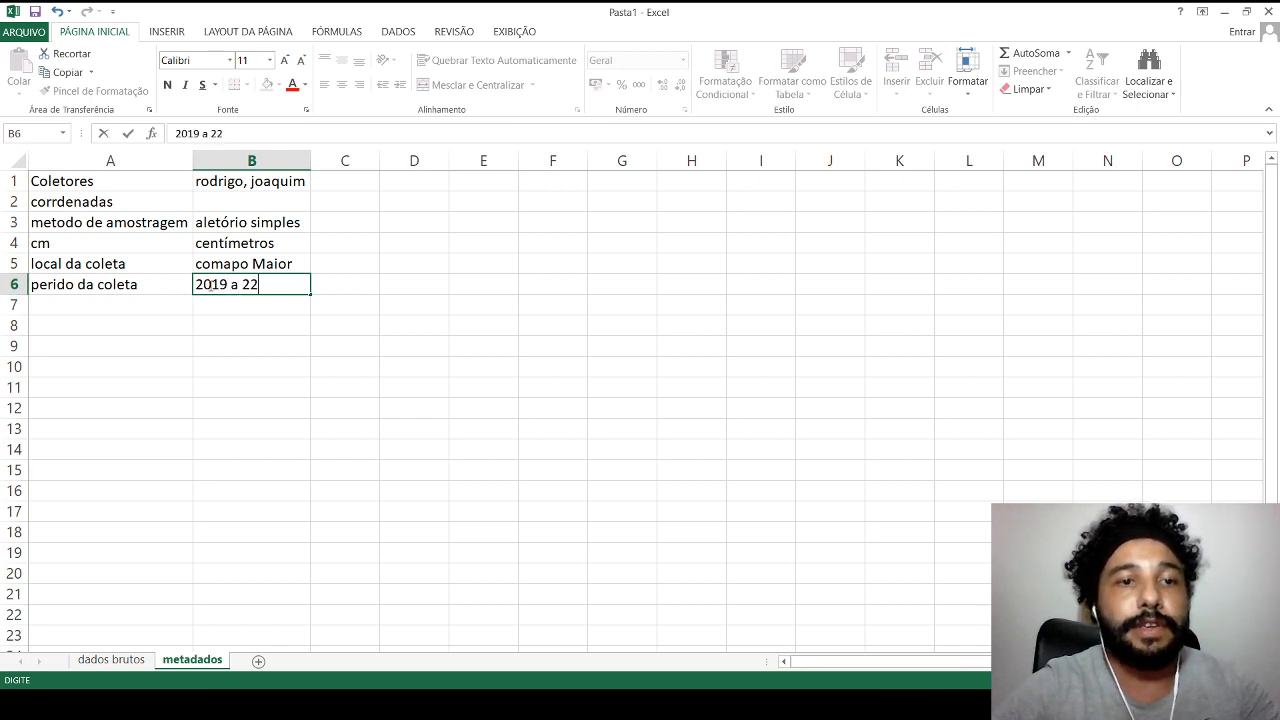
key(BackSpace)
text(0q)
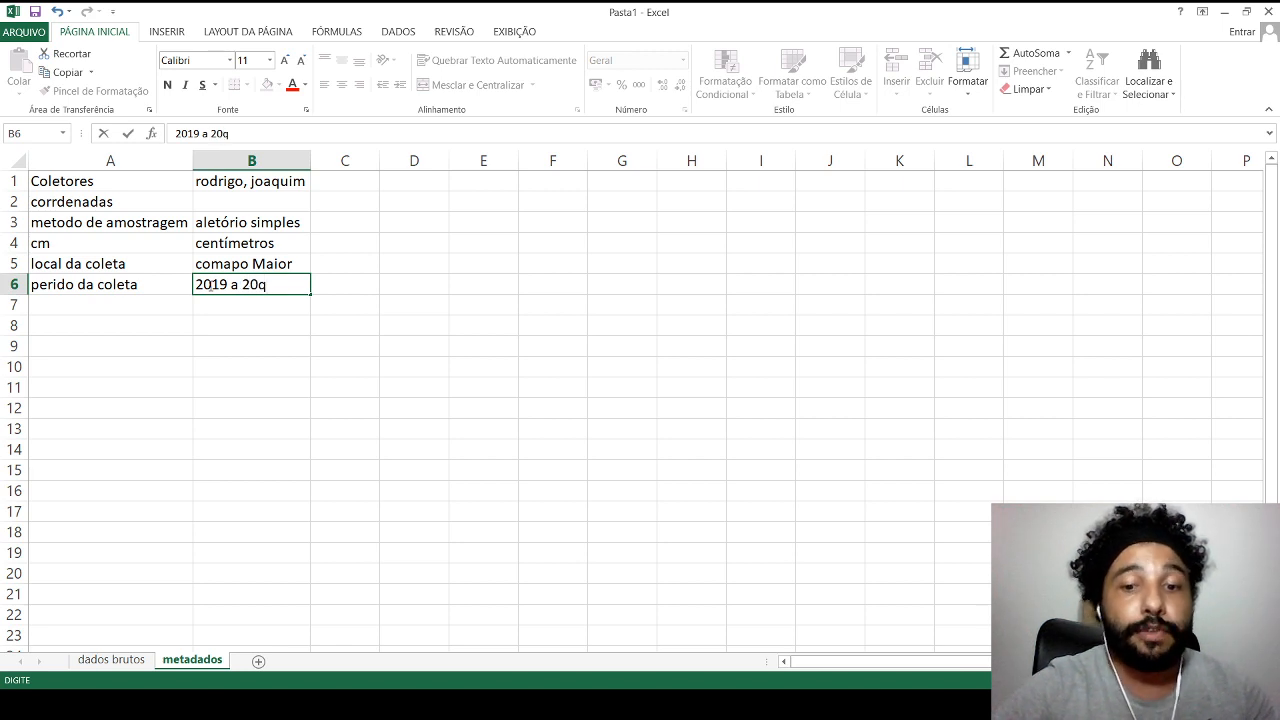
key(BackSpace)
text(20)
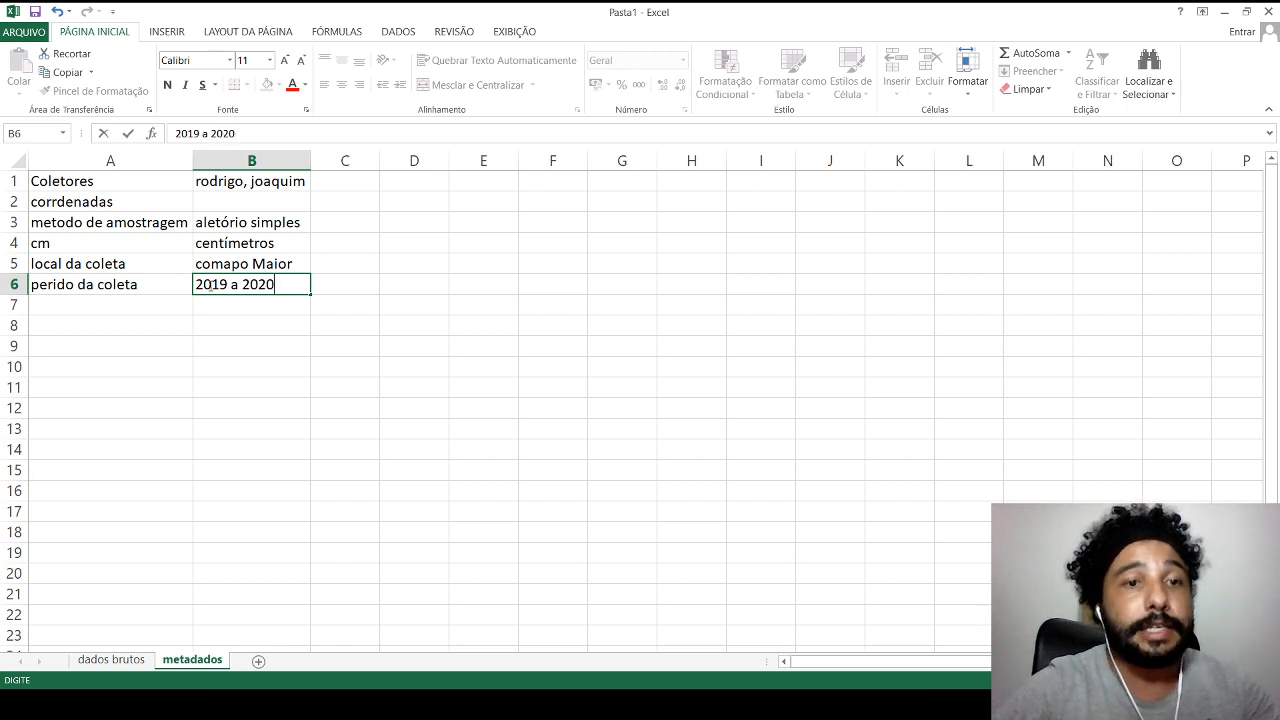
click(234, 530)
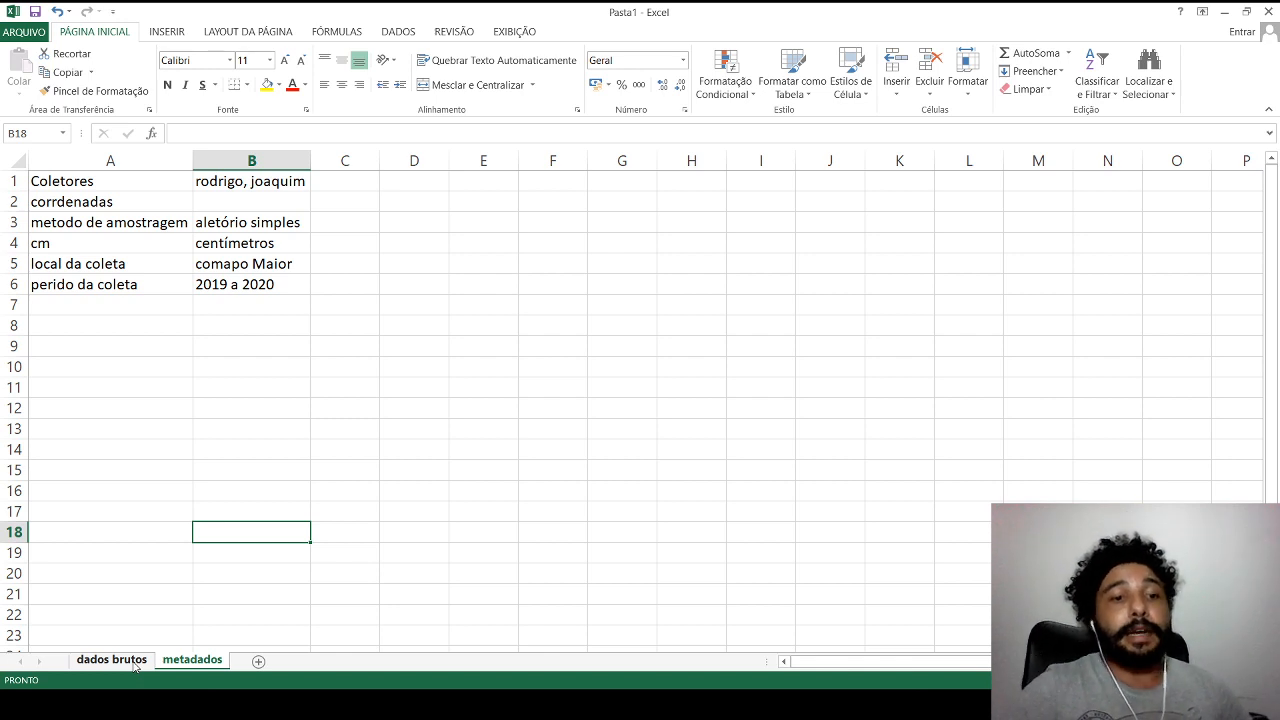
click(112, 660)
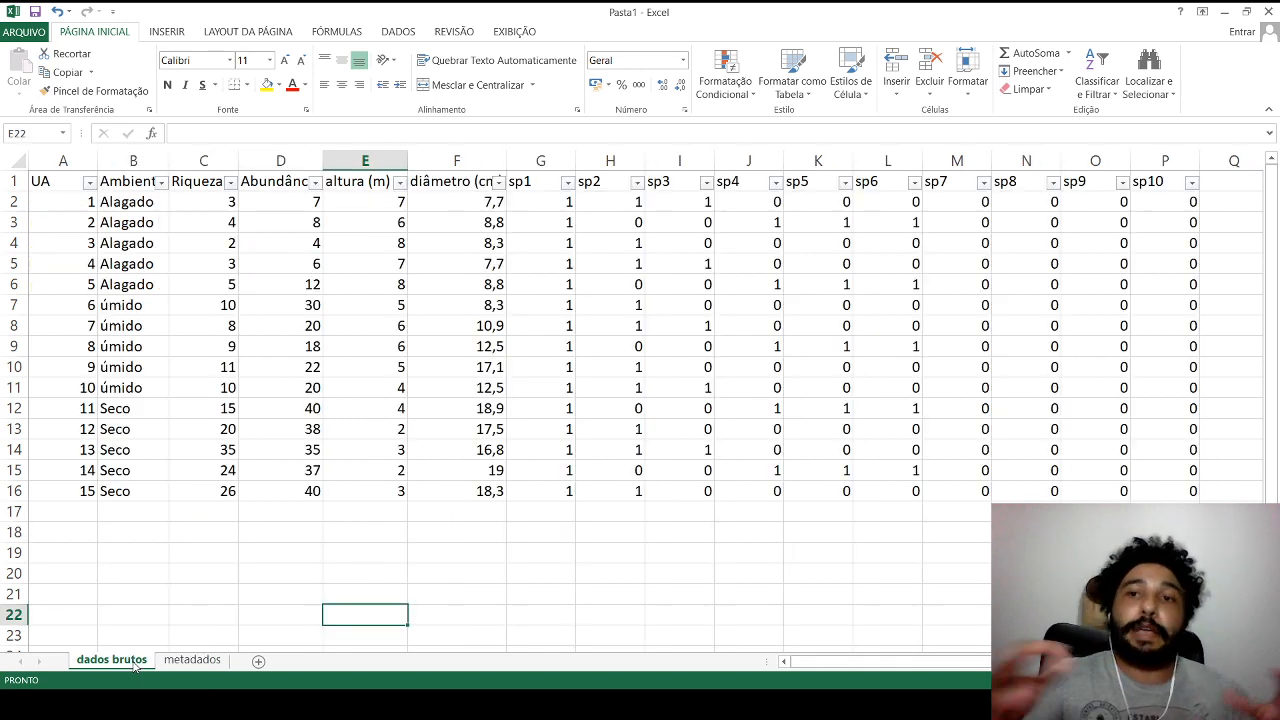